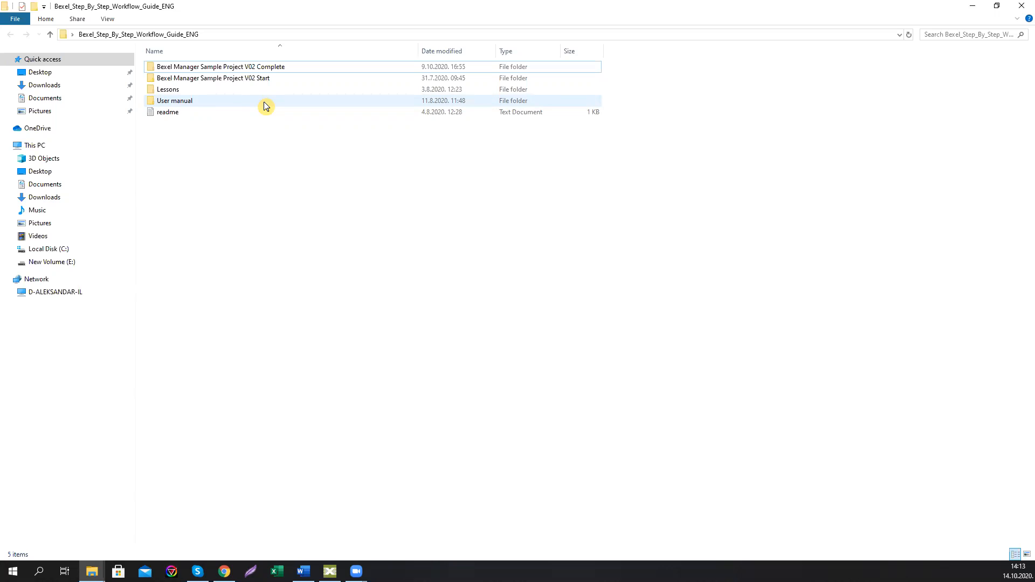
Step: Browse the training folders to Lesson 8.0 and look through its chapter subfolders
left_click(251, 78)
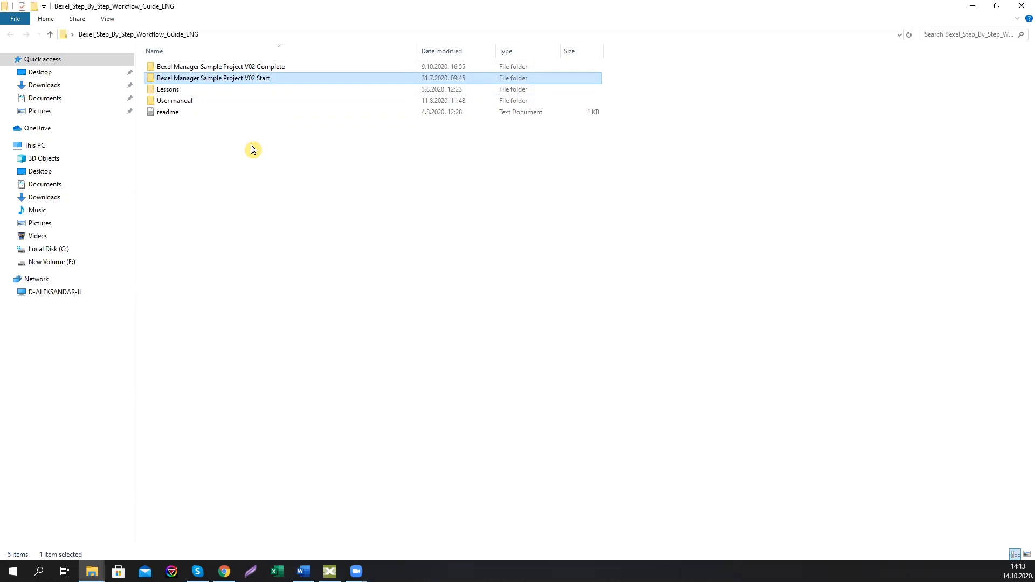
double_click(172, 90)
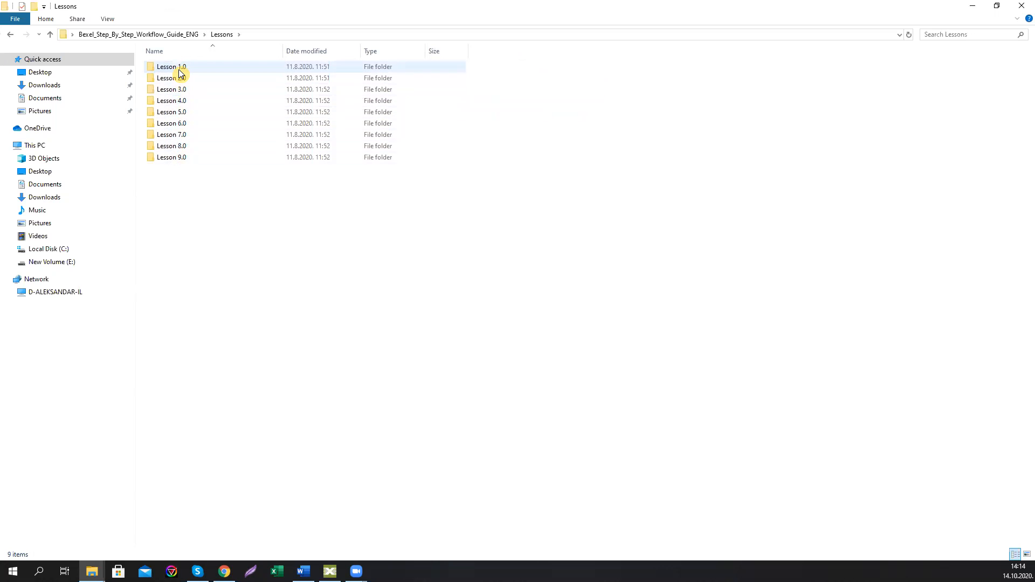
double_click(175, 147)
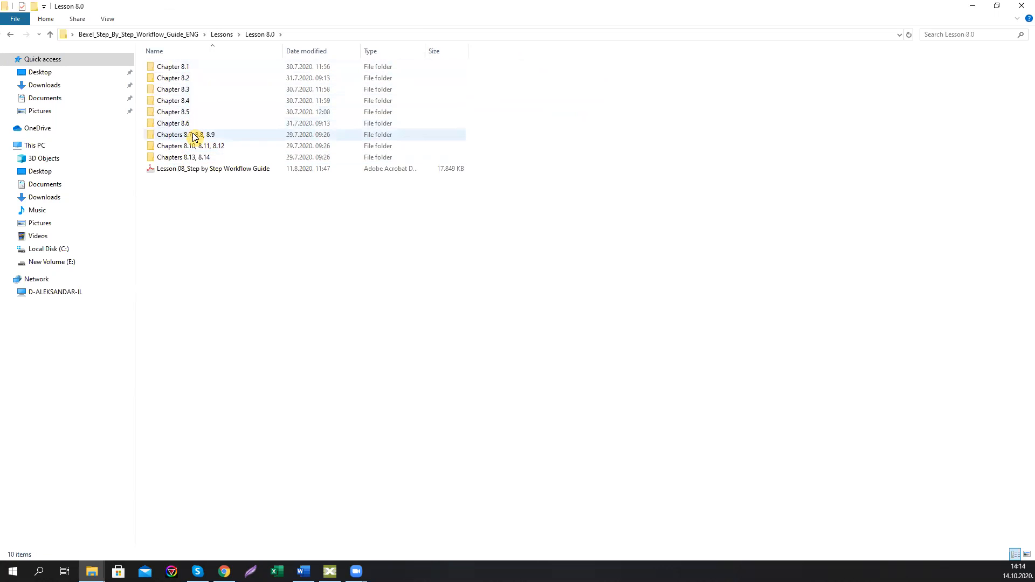
left_click(186, 128)
double_click(185, 128)
double_click(183, 79)
left_click(302, 34)
left_click(264, 34)
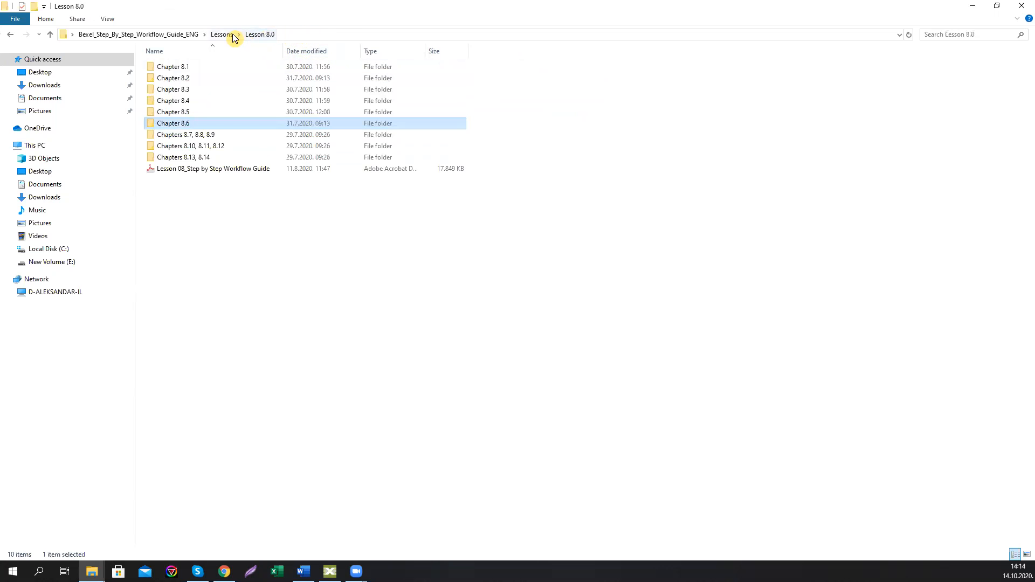
Step: Open the Lesson 08 Step by Step Workflow Guide PDF, fit the page, leaf through it and close it
double_click(213, 169)
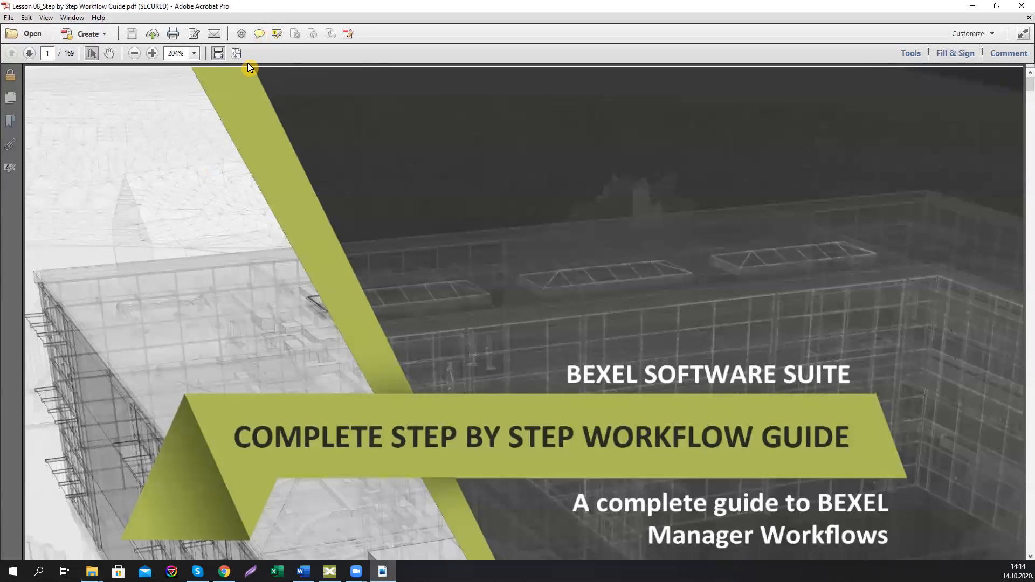
left_click(237, 53)
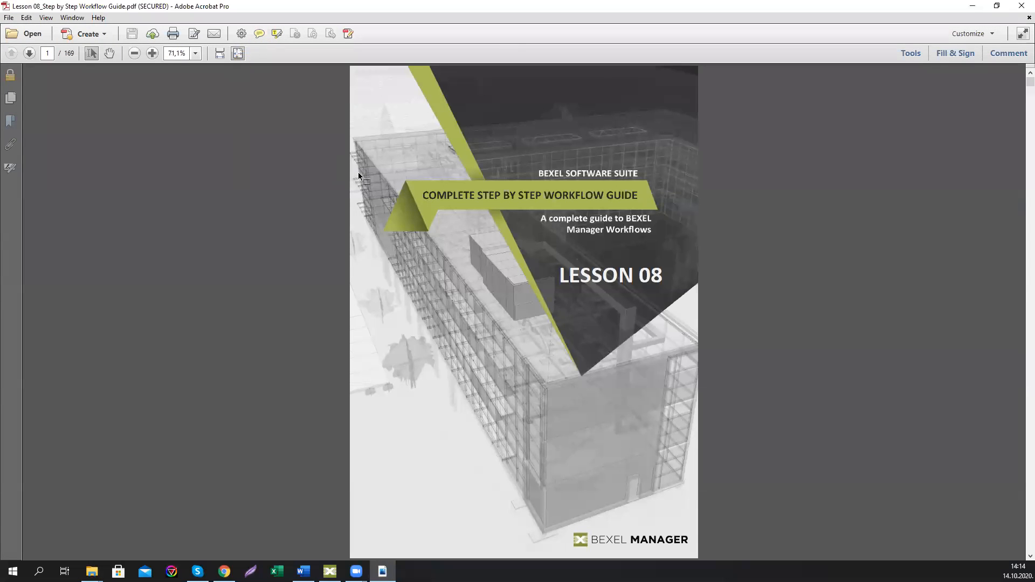
scroll(358, 172, "down", 9)
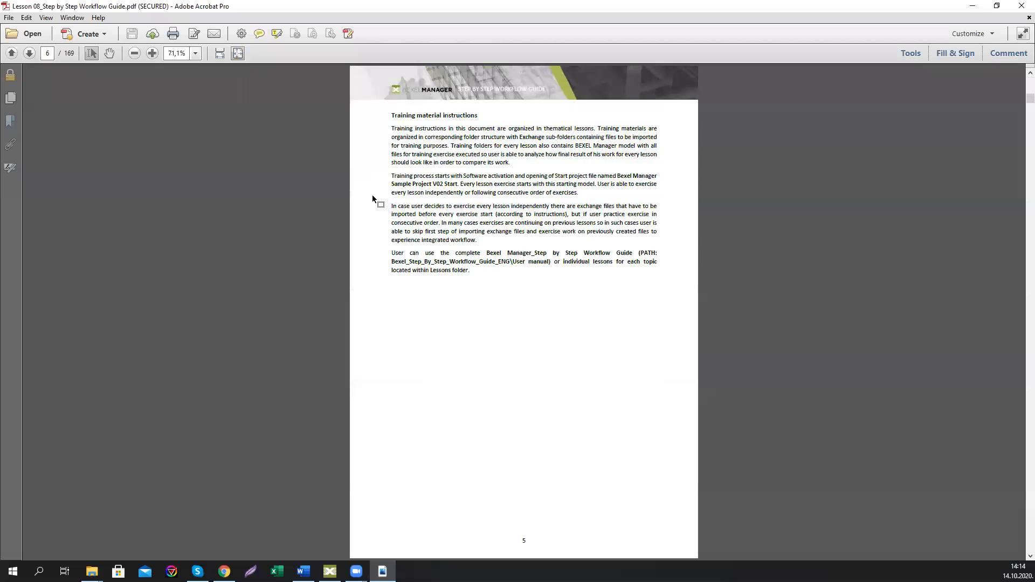
scroll(397, 210, "down", 7)
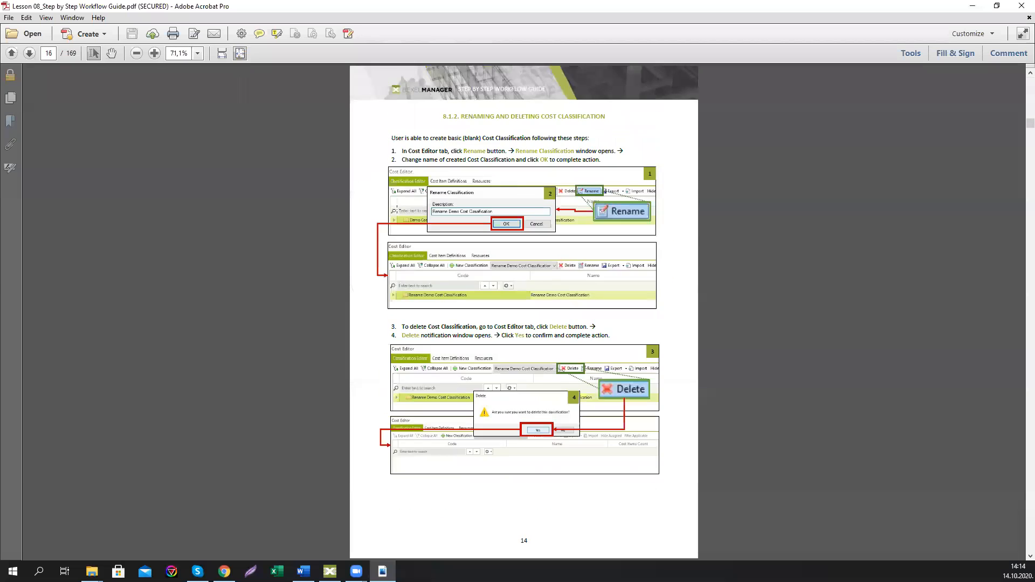
scroll(397, 214, "down", 6)
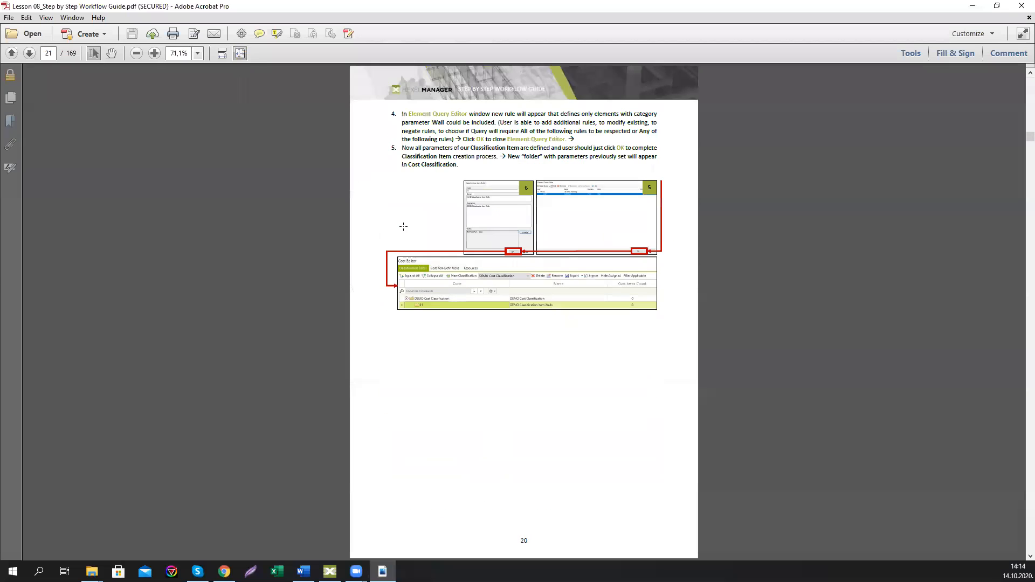
scroll(412, 231, "down", 5)
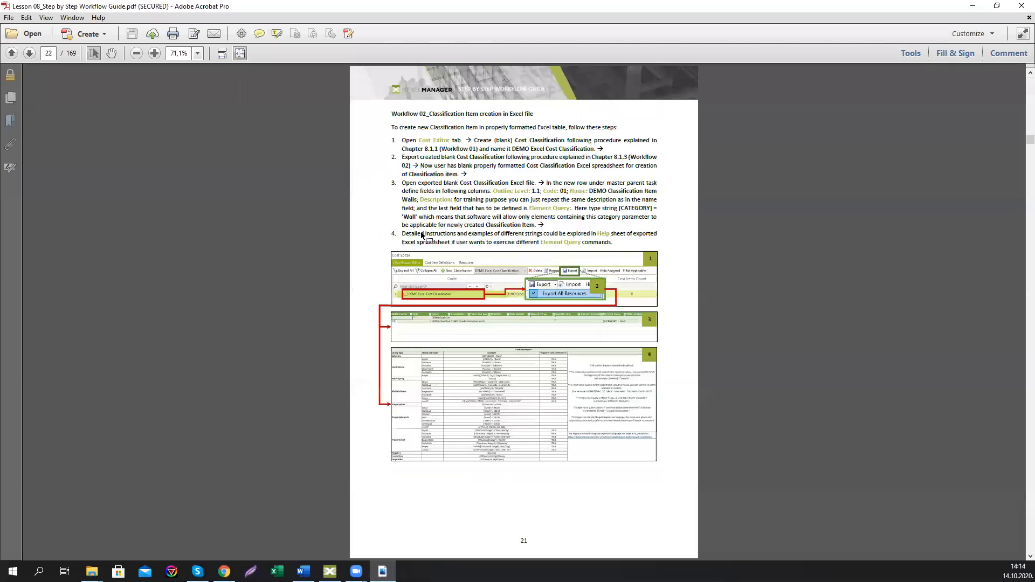
scroll(420, 231, "down", 3)
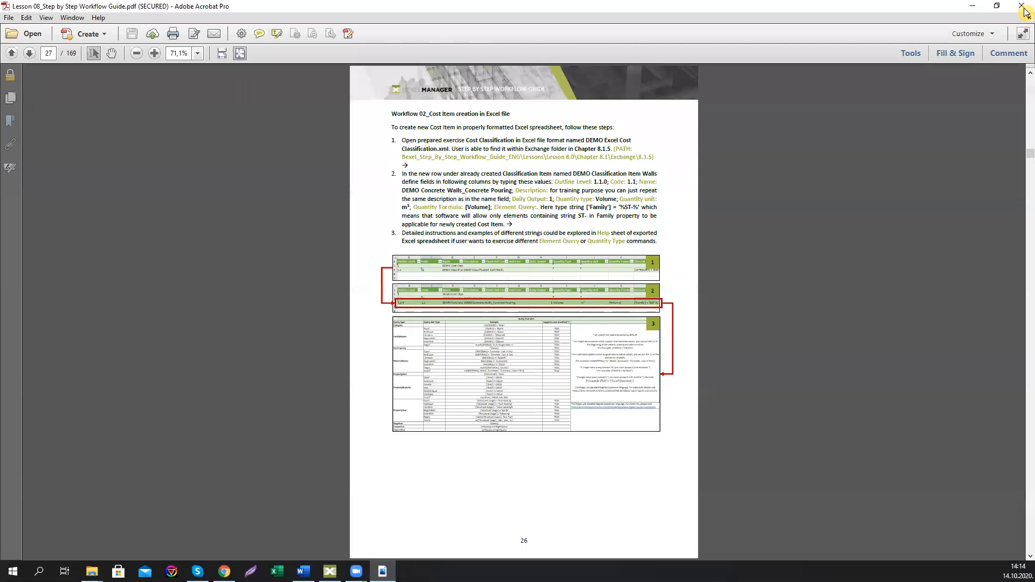
left_click(1024, 9)
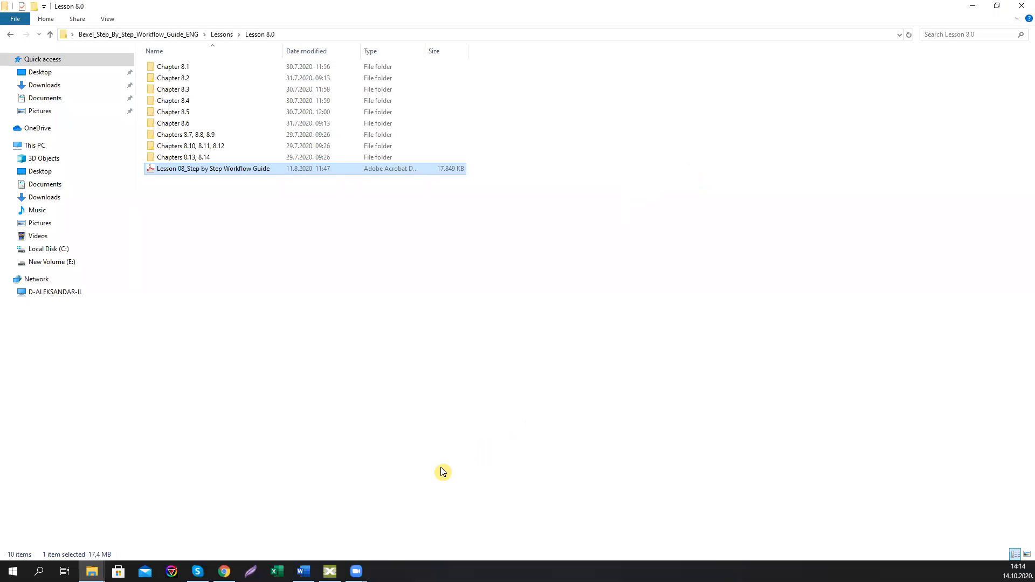
Step: Switch to Bexel Manager and enlarge the Schedule Editor panel
left_click(329, 572)
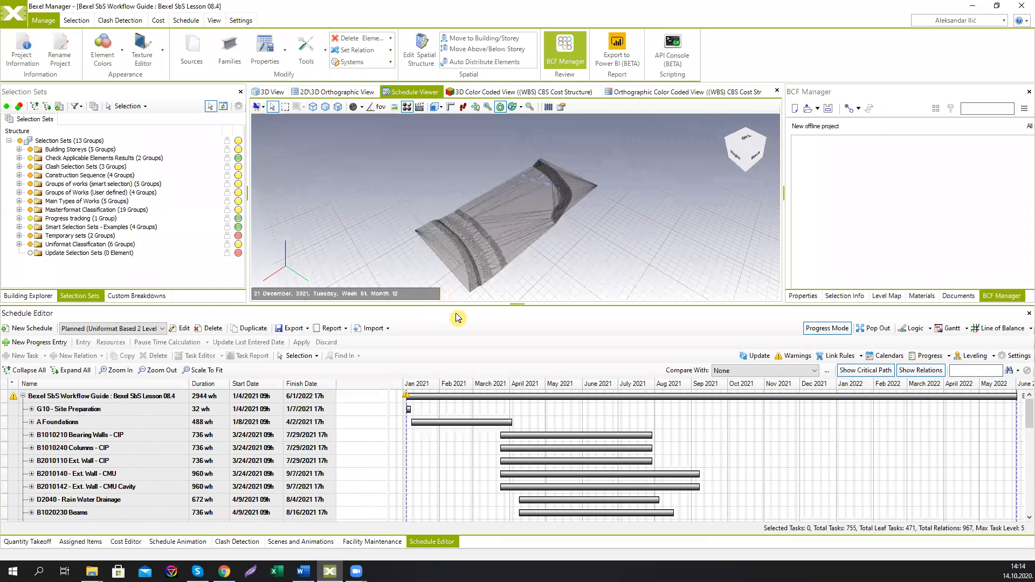
left_click_drag(464, 304, 492, 259)
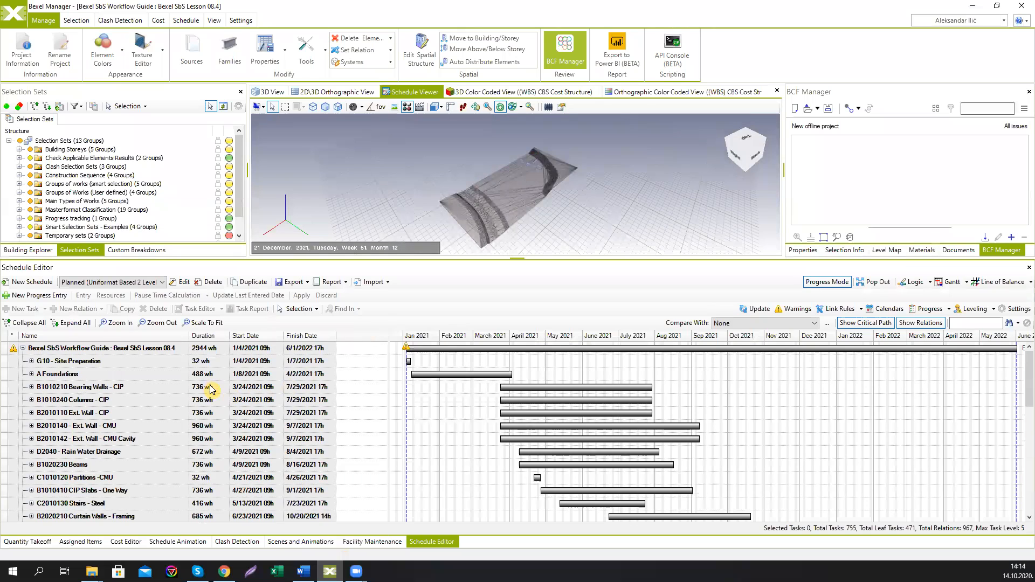
left_click(162, 283)
left_click(162, 283)
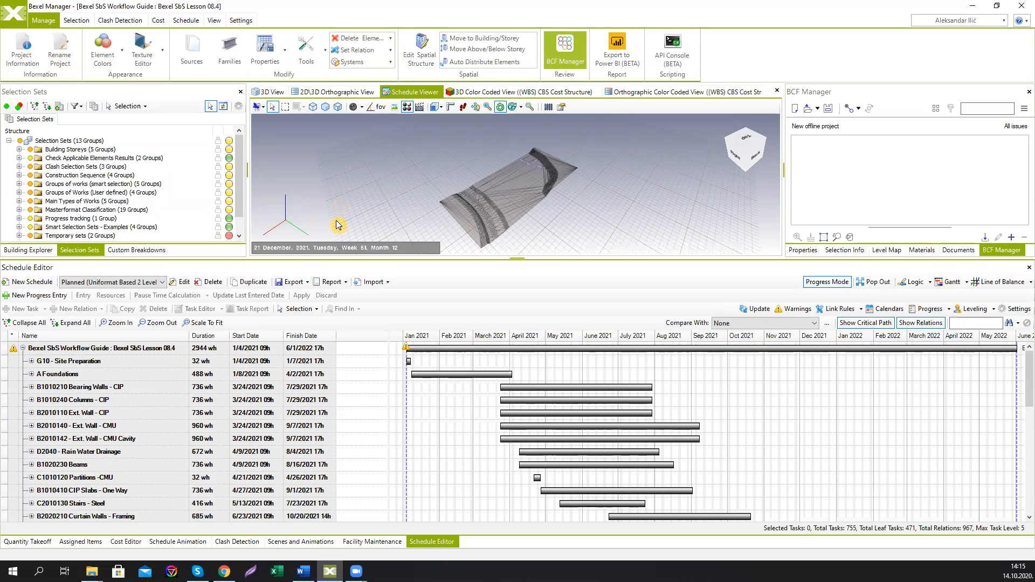
Step: Create a new schedule named DEMO Schedule Structural works, choosing its cost version
left_click(30, 282)
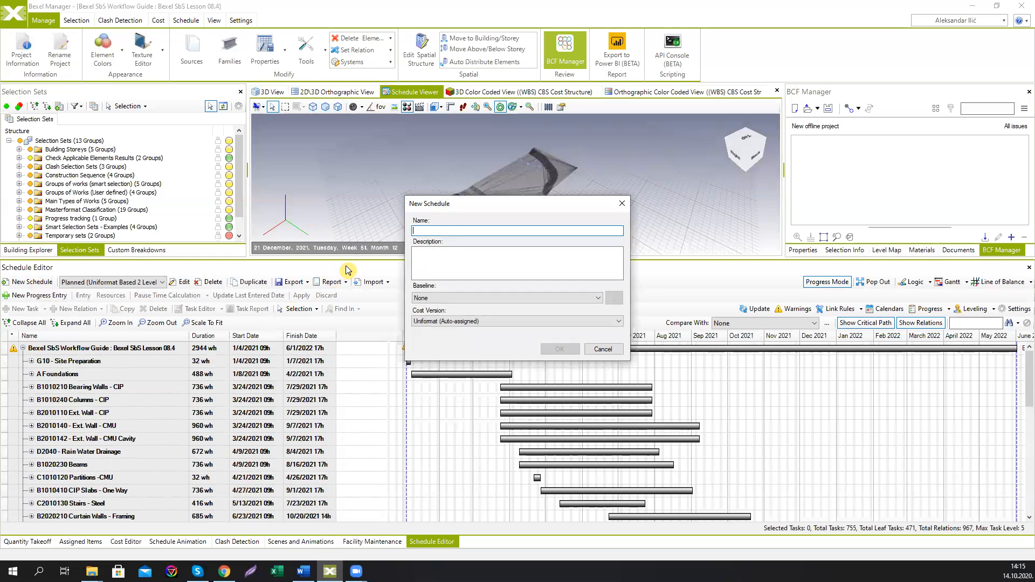
type("DEMO Schedlu")
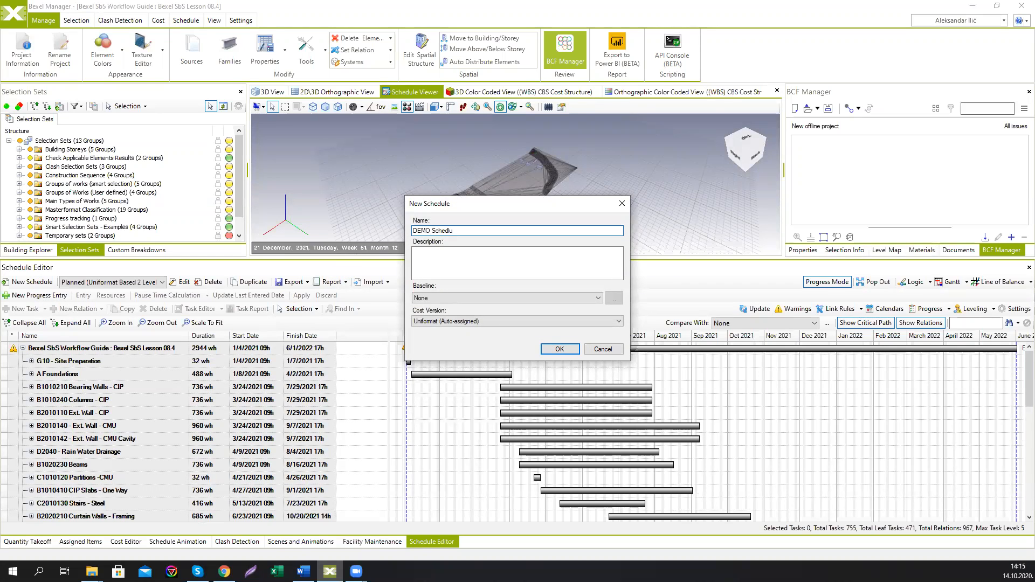
key("BackSpace")
key("BackSpace")
type("ule Strcuctural works")
left_click(507, 322)
left_click(477, 352)
left_click(555, 349)
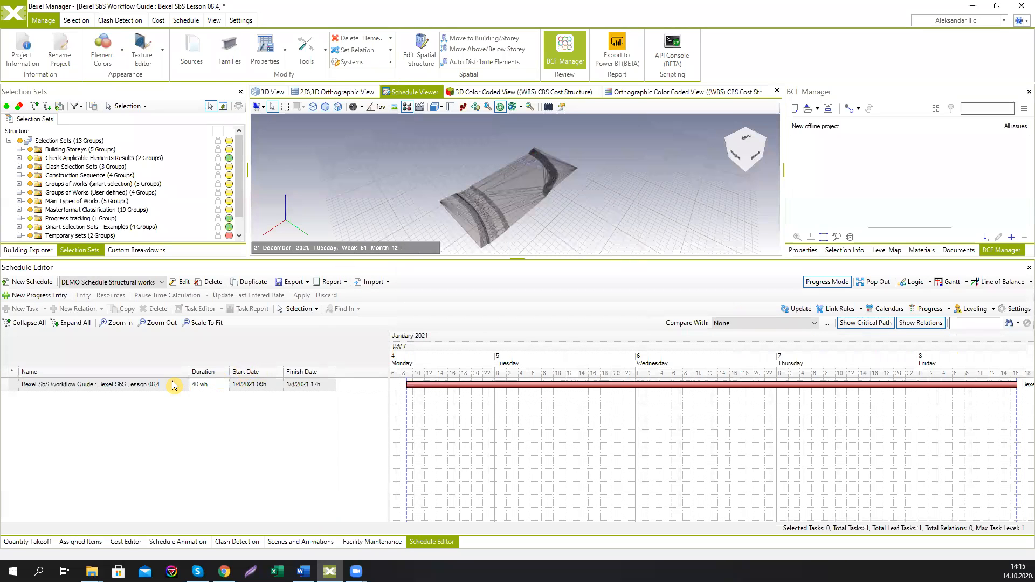
Step: Generate tasks under the root task with the Creation Wizard using the DEMO Structural Works Levels template
left_click(174, 384)
right_click(174, 387)
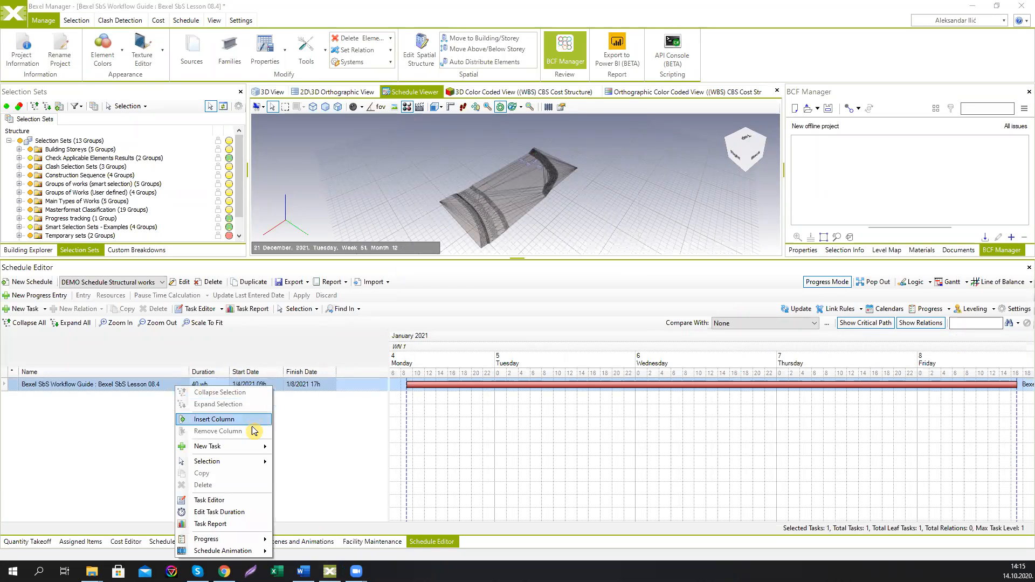
mouse_move(253, 447)
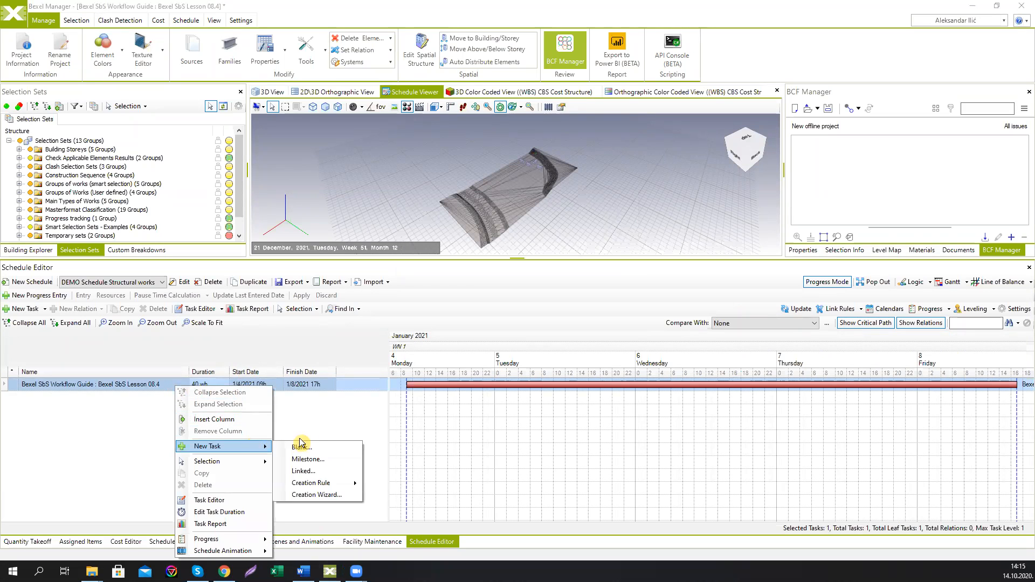
left_click(315, 495)
left_click(475, 158)
left_click(474, 183)
left_click(352, 154)
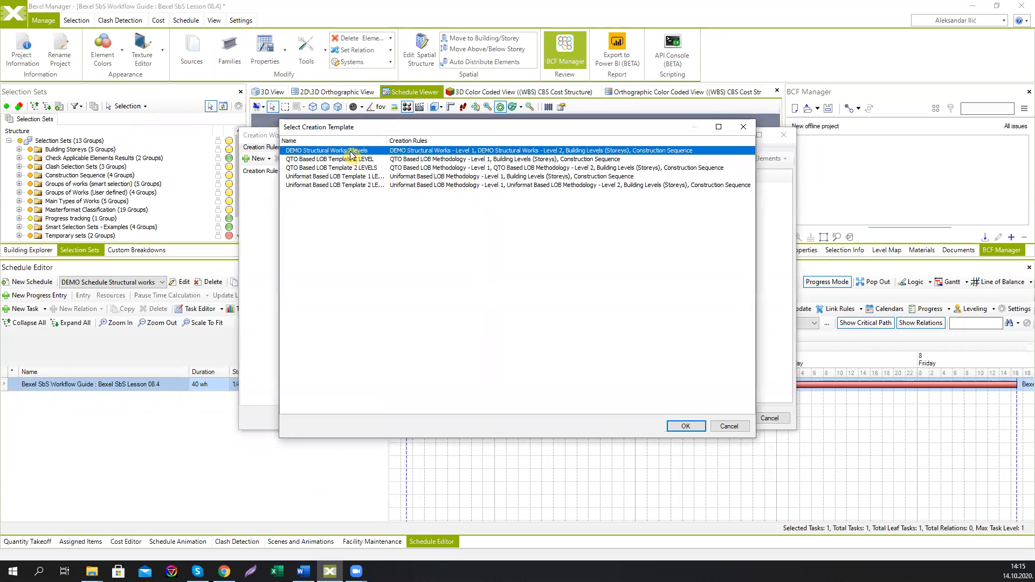
left_click(677, 425)
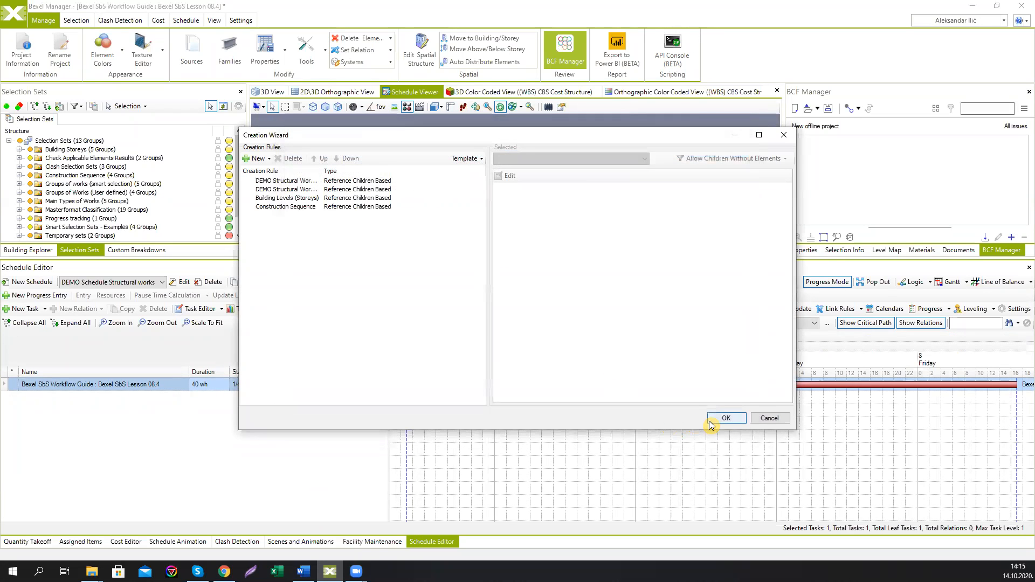
left_click(710, 421)
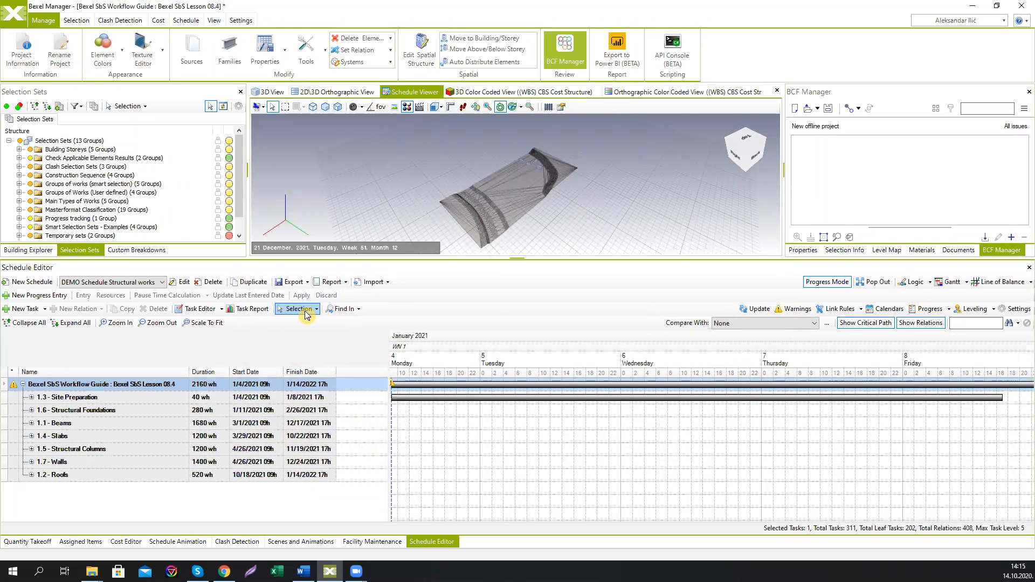
Step: Scale the Gantt chart to fit, pop out and maximize the Schedule Editor, and expand all tasks
left_click(220, 323)
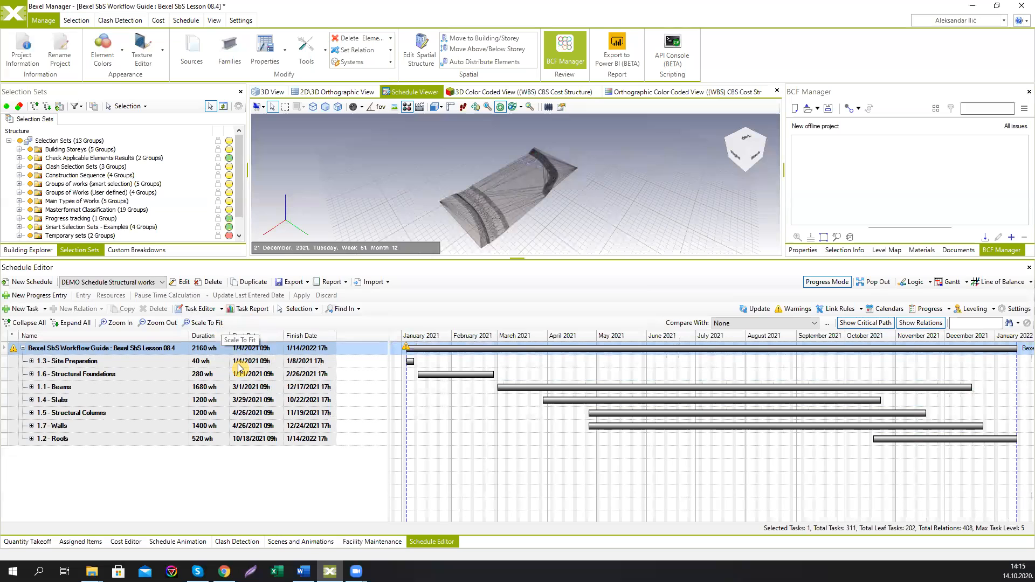
left_click(857, 283)
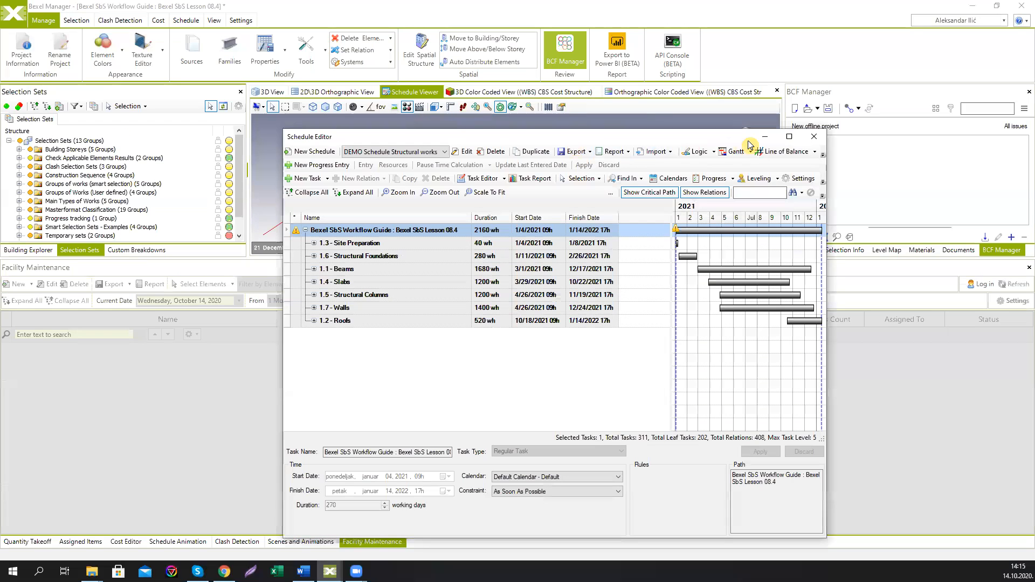
left_click(796, 134)
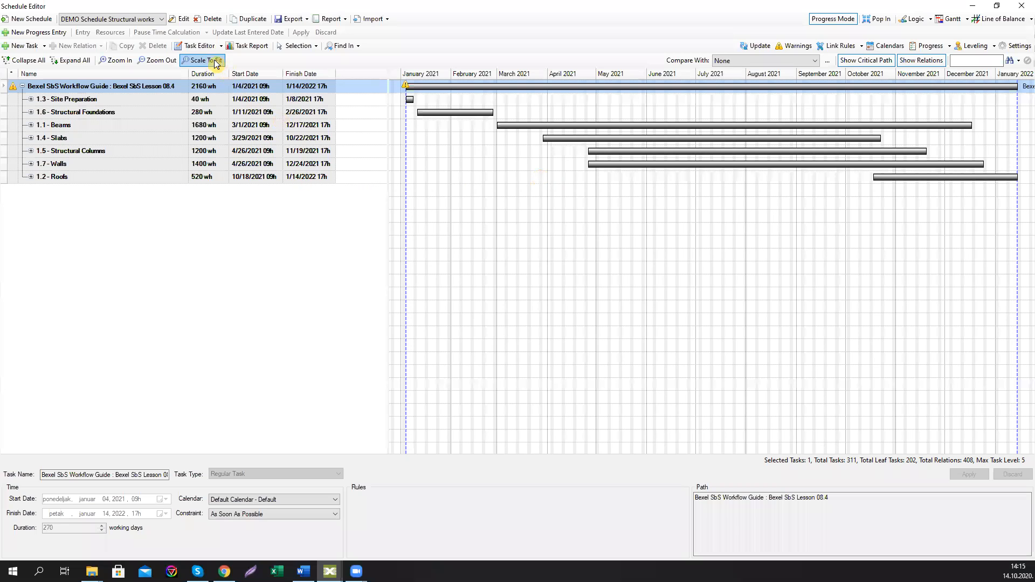
left_click(80, 62)
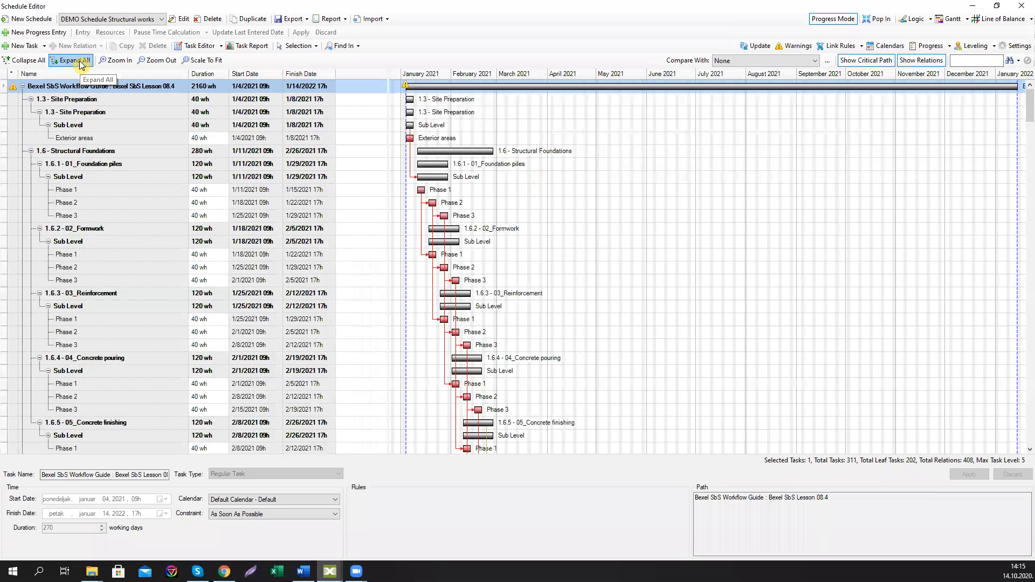
Step: Switch to the Line of Balance view and show it up to Level 2
left_click(1004, 21)
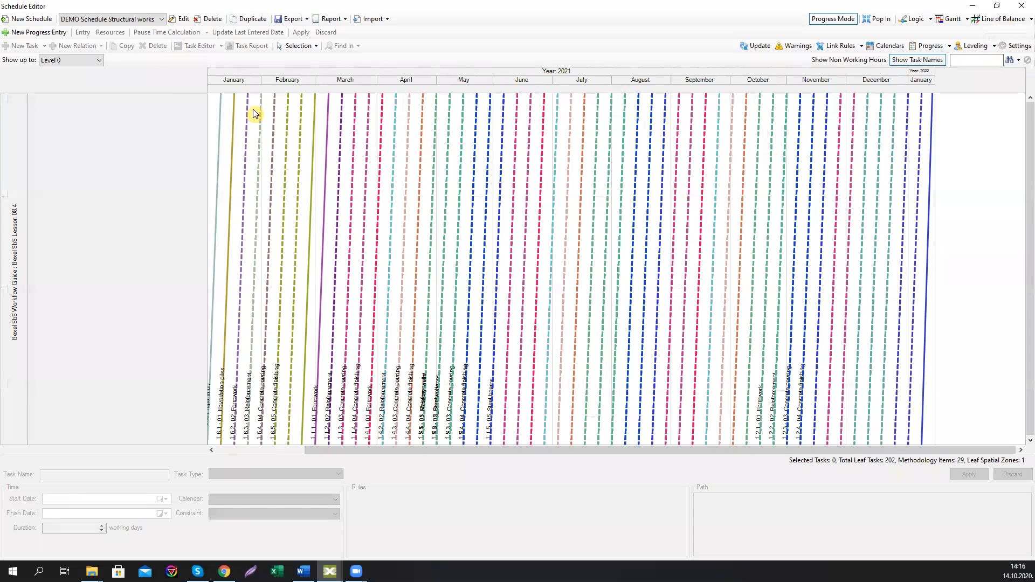
left_click(86, 61)
left_click(79, 88)
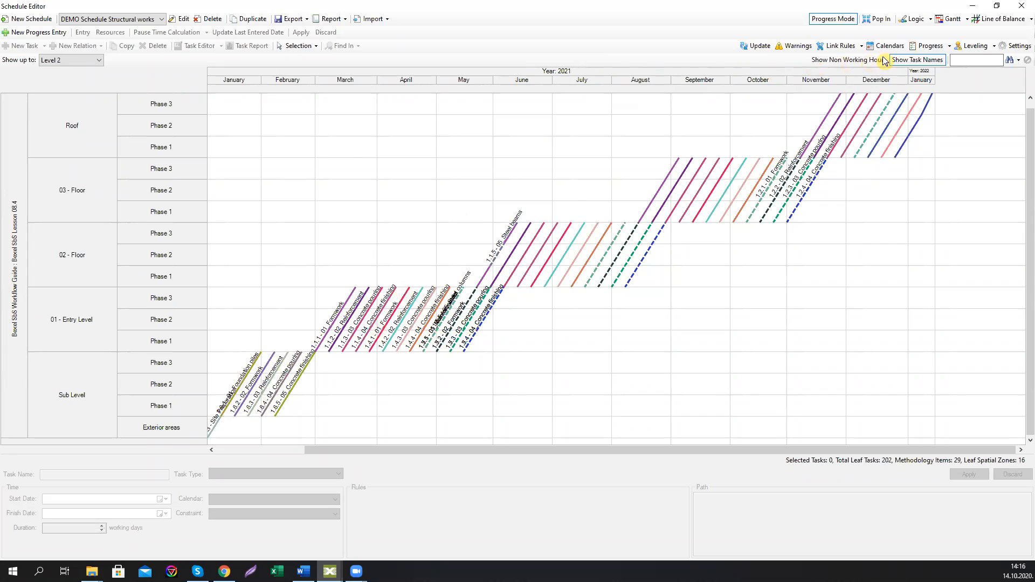
Step: Toggle between the Gantt and Line of Balance views to compare them
left_click(949, 19)
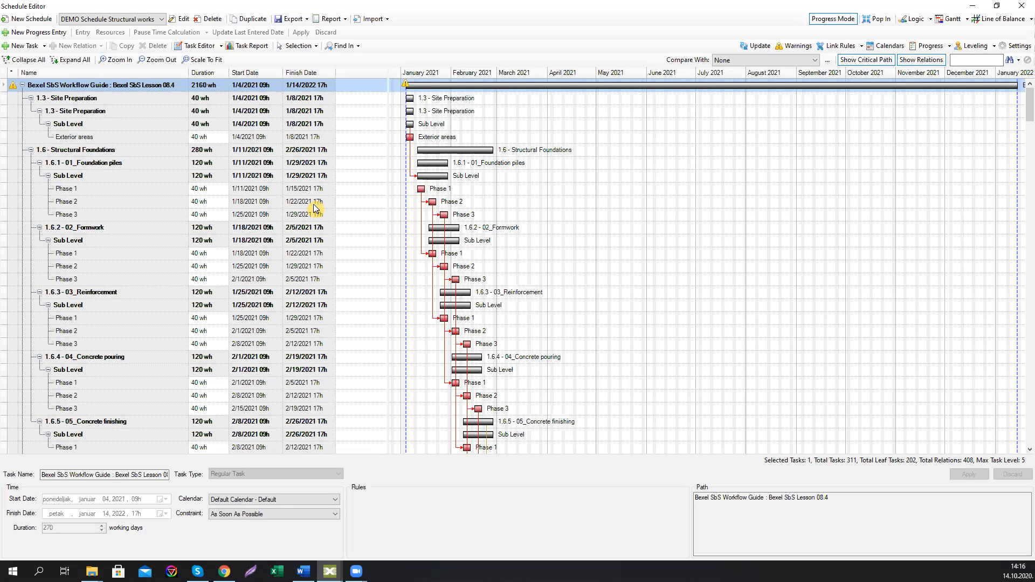
left_click(1002, 19)
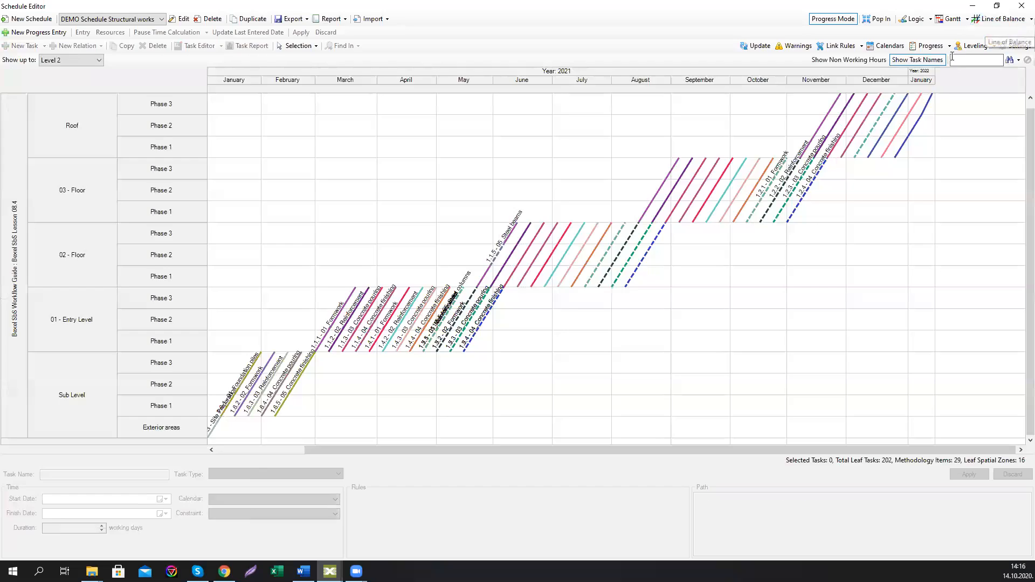
left_click(950, 20)
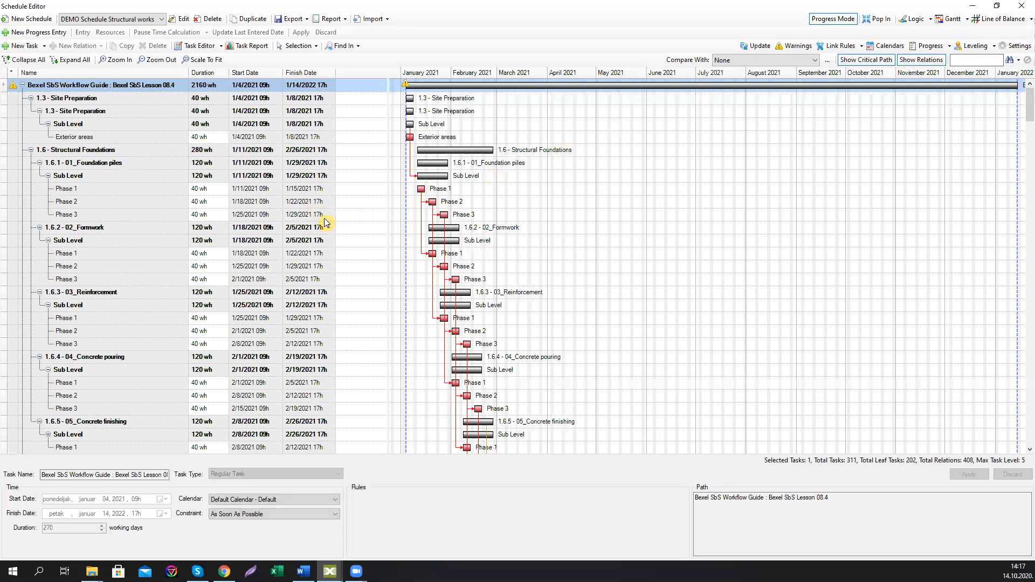
Step: Collapse all tasks, expand and select the 1.1 - Beams task, and view the Line of Balance
left_click(38, 62)
left_click(31, 124)
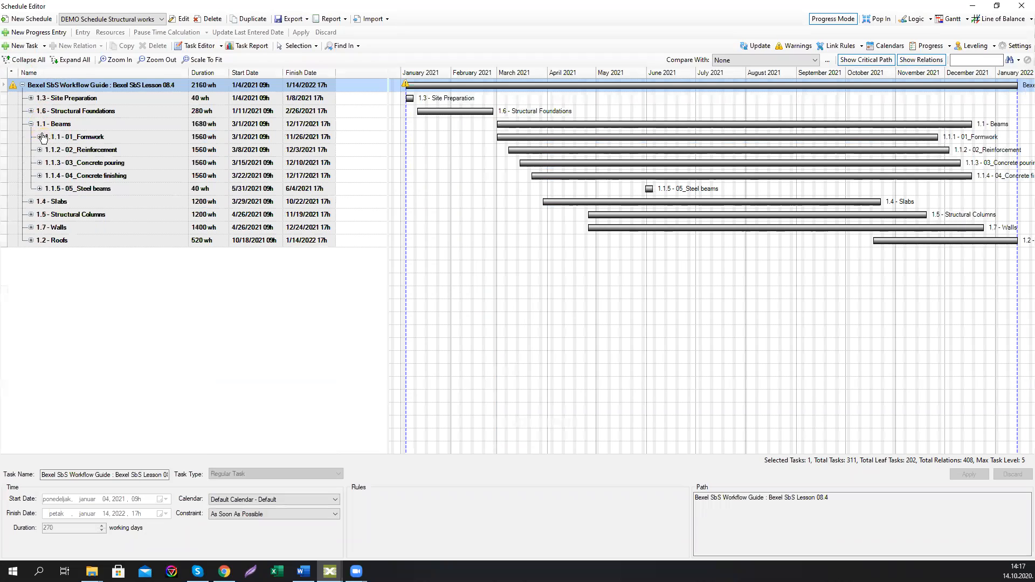
left_click(53, 126)
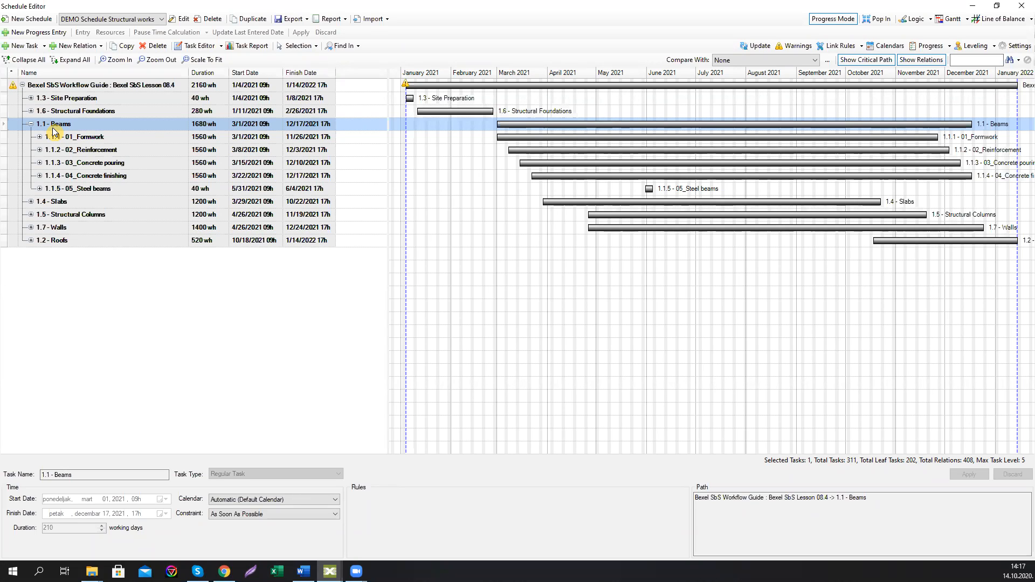
left_click(1001, 19)
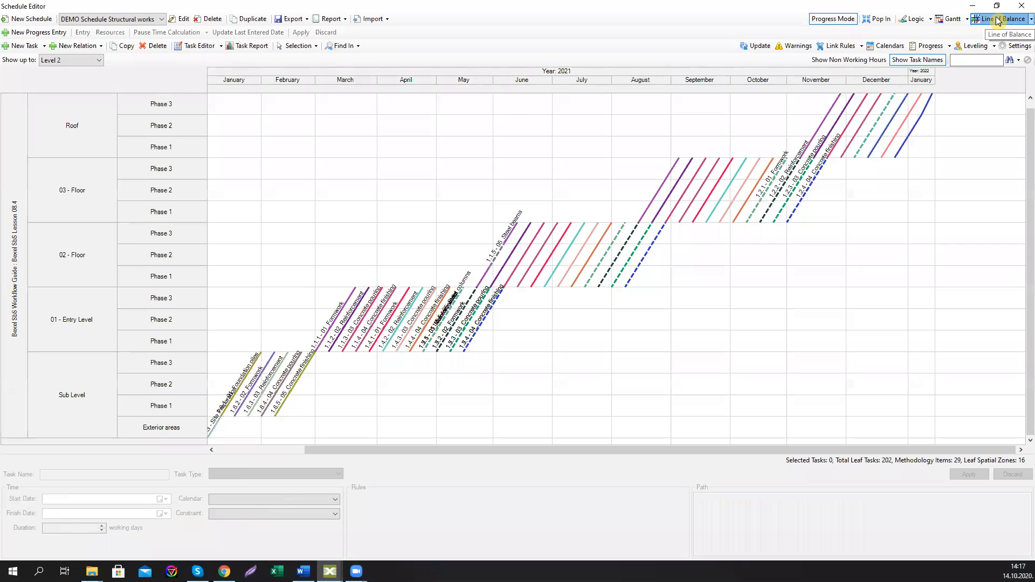
Step: Return to the Gantt view, select the 1.1.3 - 03_Concrete pouring task and expand the 1.4 - Slabs task
left_click(951, 21)
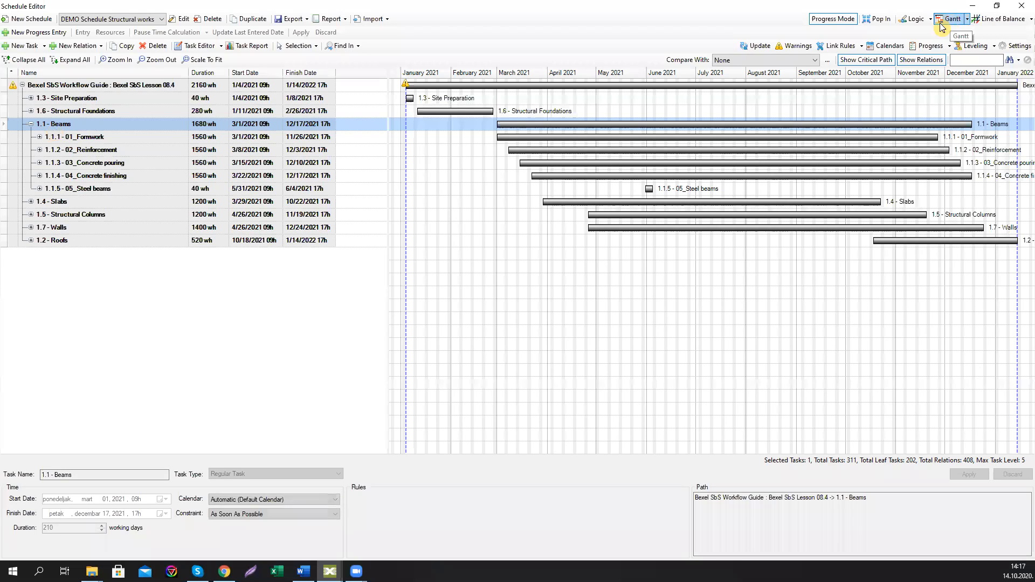
left_click(99, 163)
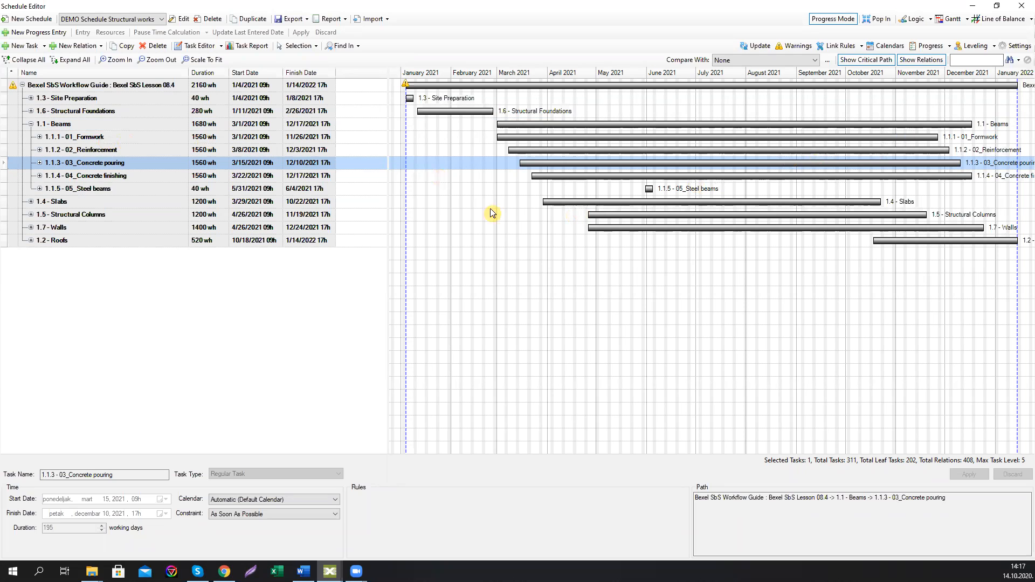
left_click(30, 201)
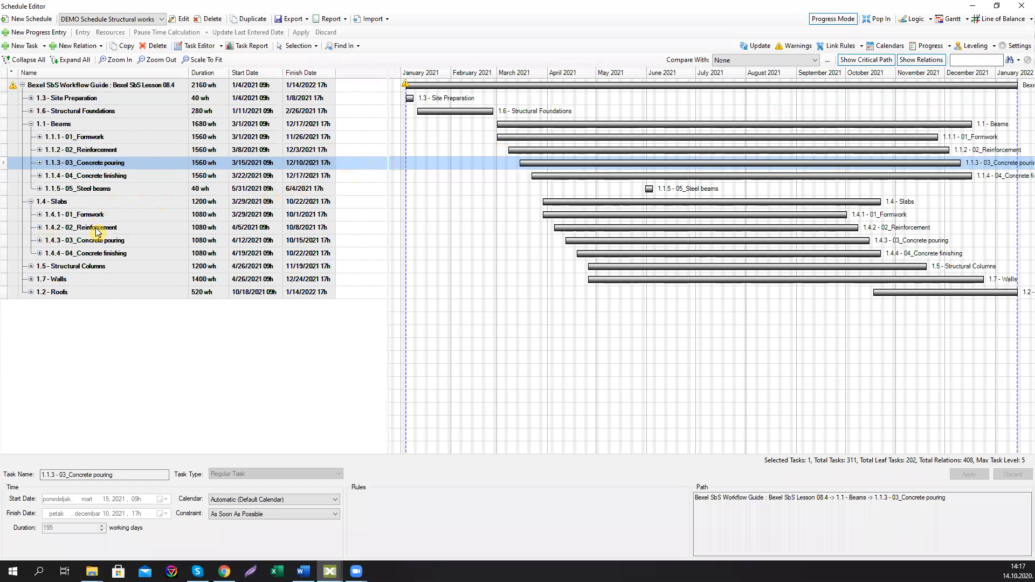
Step: Filter the tasks by the name "pouring" and select all children of the filtered tasks, including themselves
left_click(973, 60)
type("p")
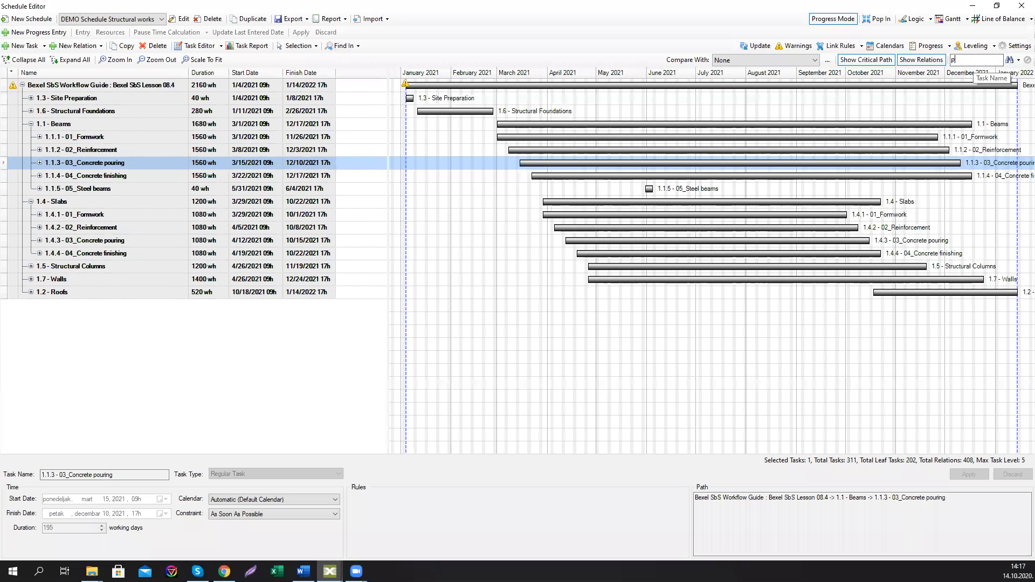
type("ouring")
left_click(1009, 60)
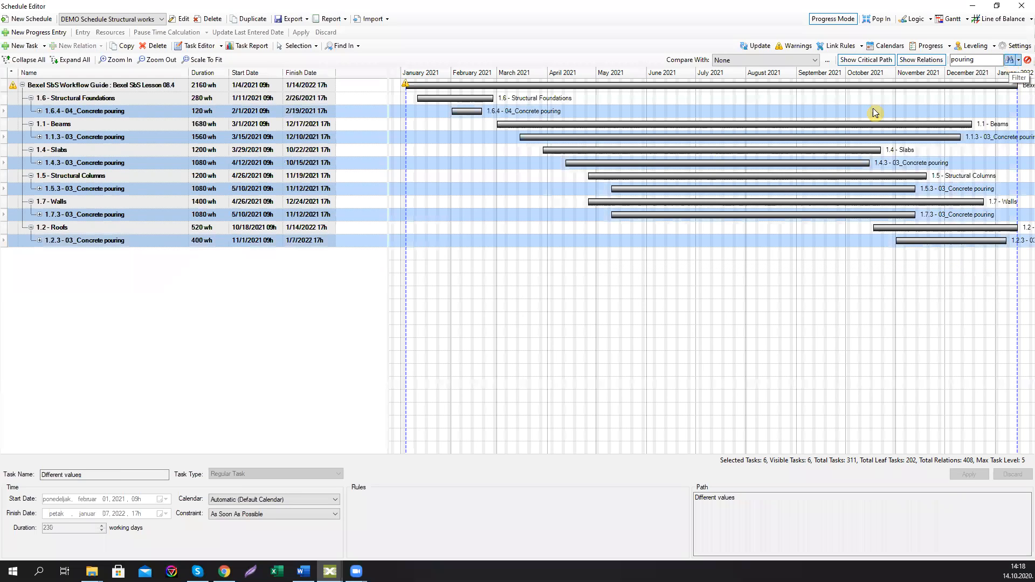
right_click(109, 113)
mouse_move(157, 189)
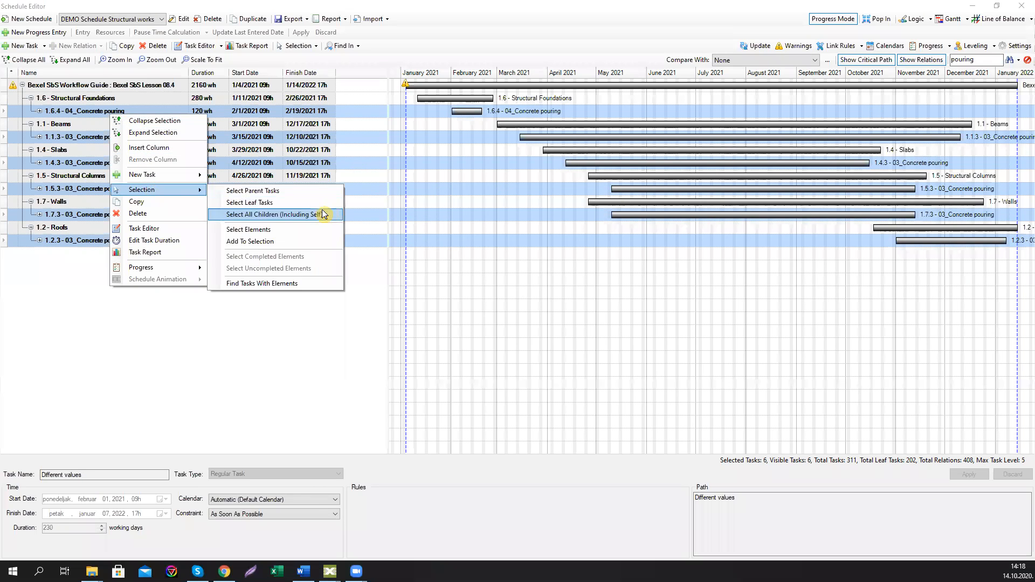
left_click(324, 214)
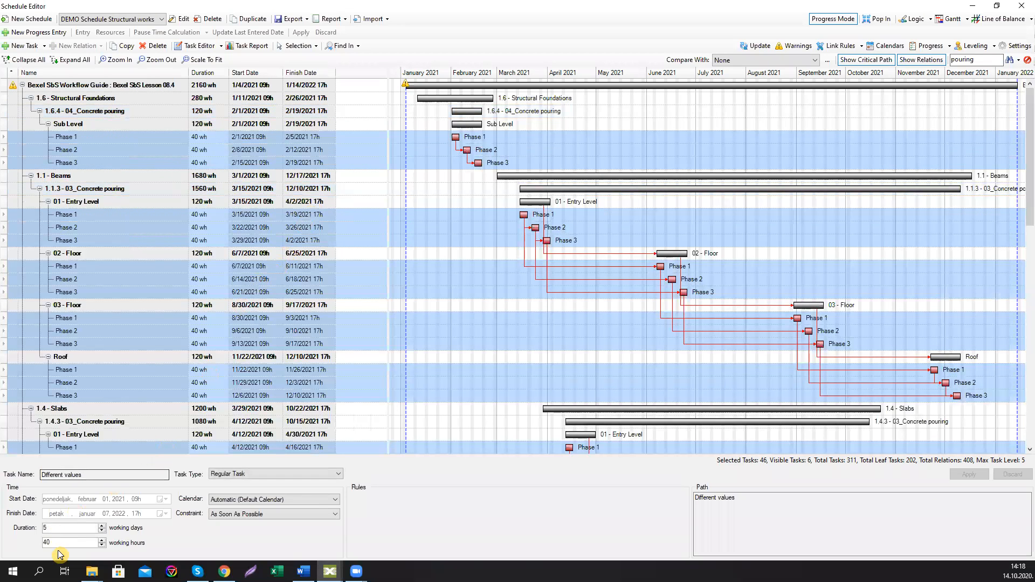
Step: Set the selected concrete pouring tasks' duration to 20 working hours and apply it
left_click_drag(54, 543, 27, 543)
type("20")
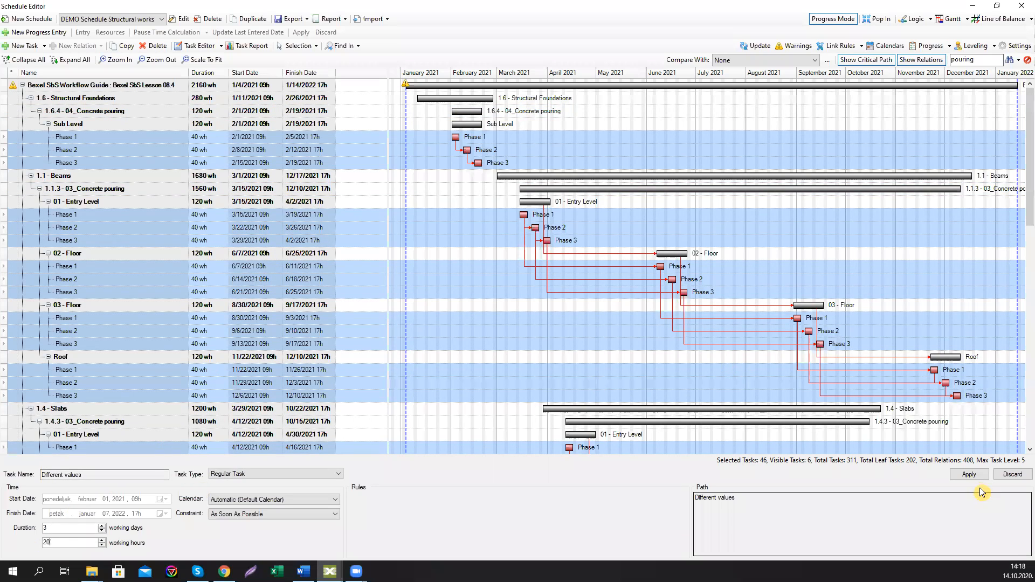
left_click(970, 475)
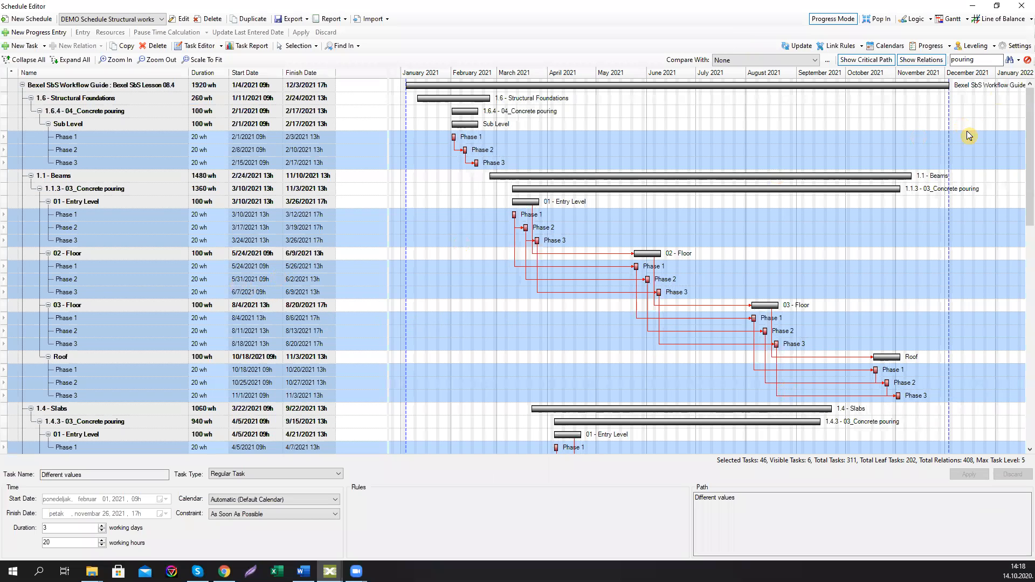
Step: Clear the task name filter and select the 1.6.5 - 05_Concrete finishing task
double_click(973, 61)
key("BackSpace")
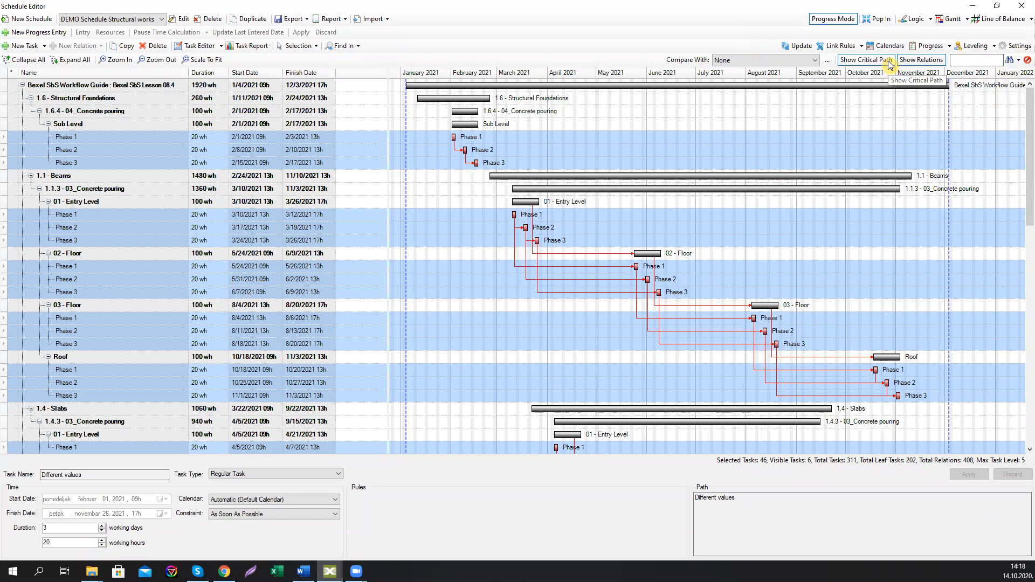
left_click(1010, 60)
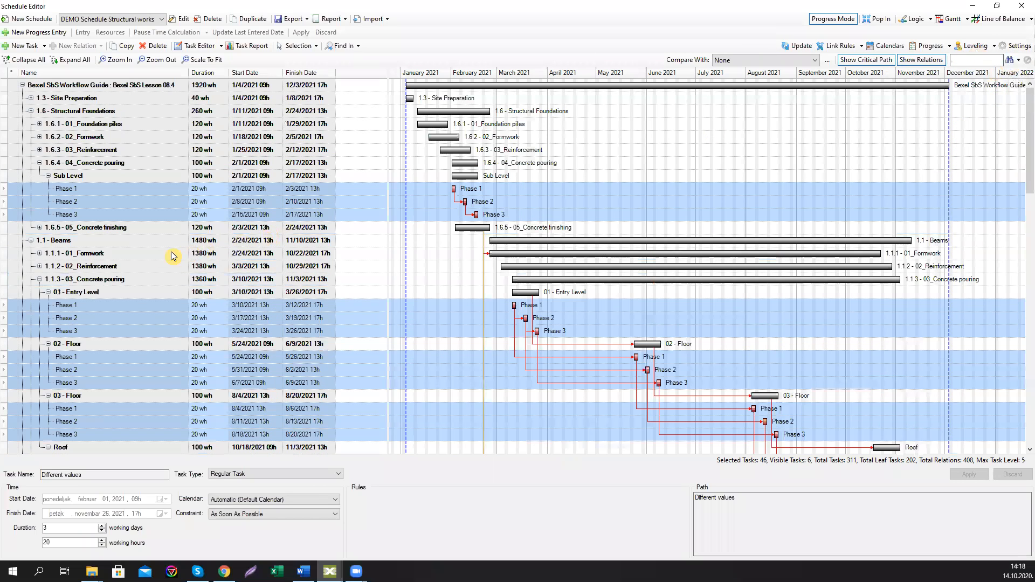
left_click(115, 227)
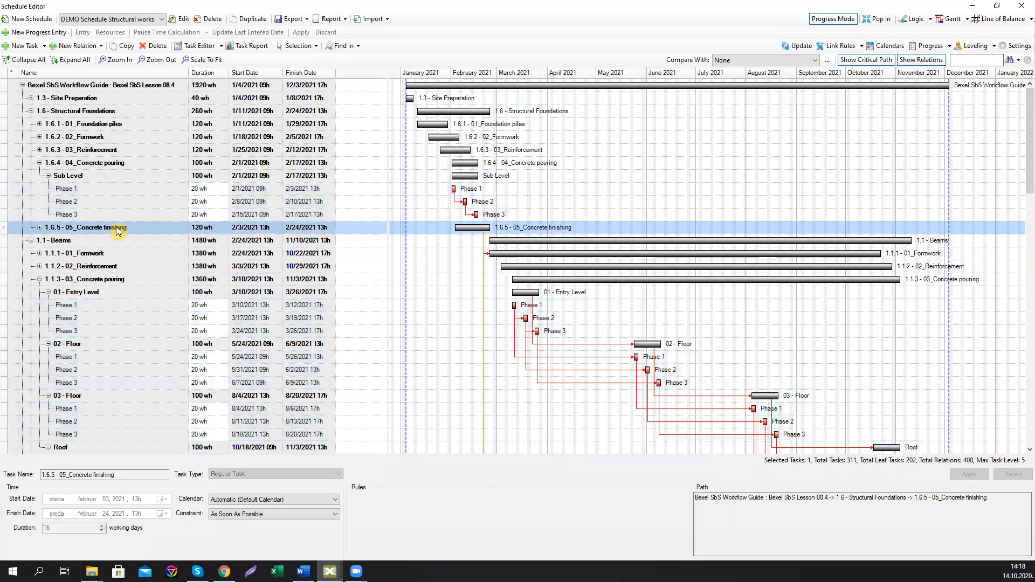
Step: Filter the tasks by the name "finishing" and select the child tasks of the filtered tasks
left_click(967, 61)
type("finishin")
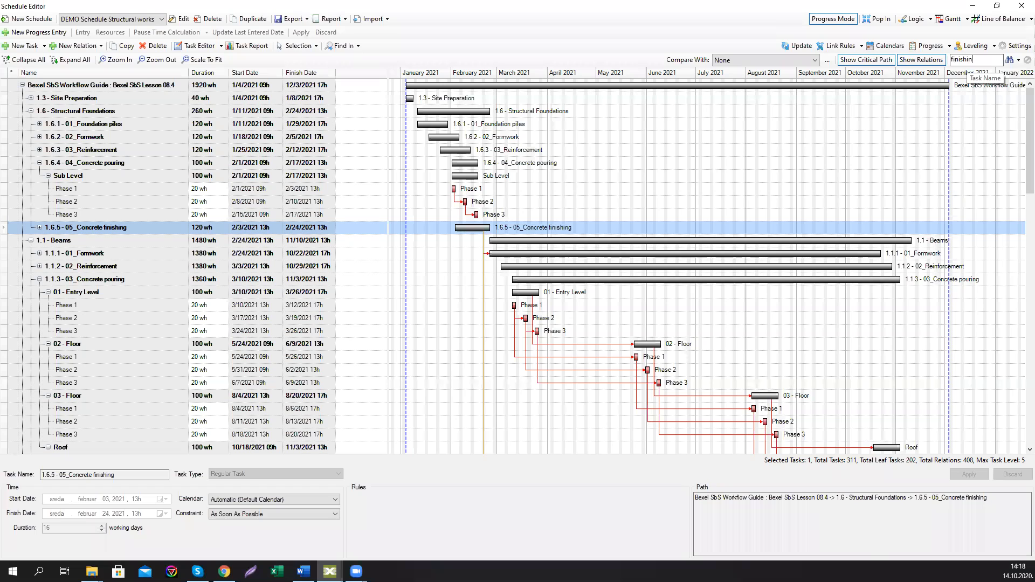
type("ng")
left_click(1010, 60)
right_click(130, 114)
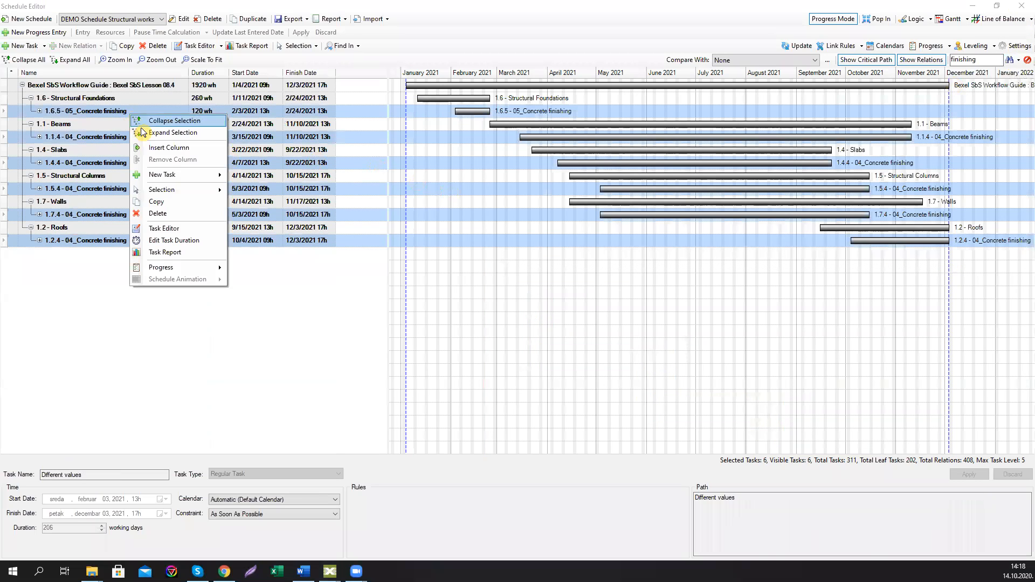
mouse_move(180, 190)
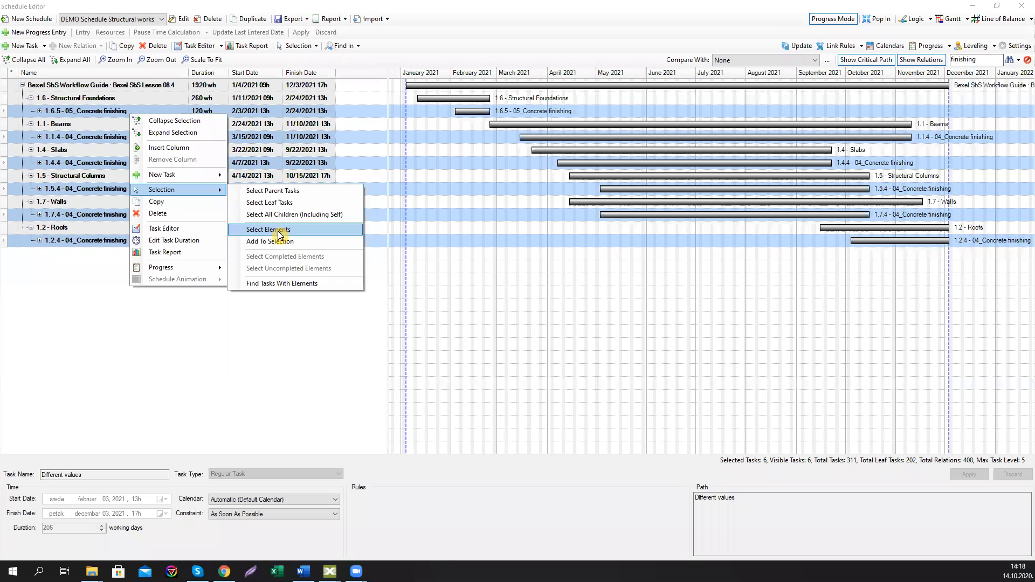
left_click(270, 202)
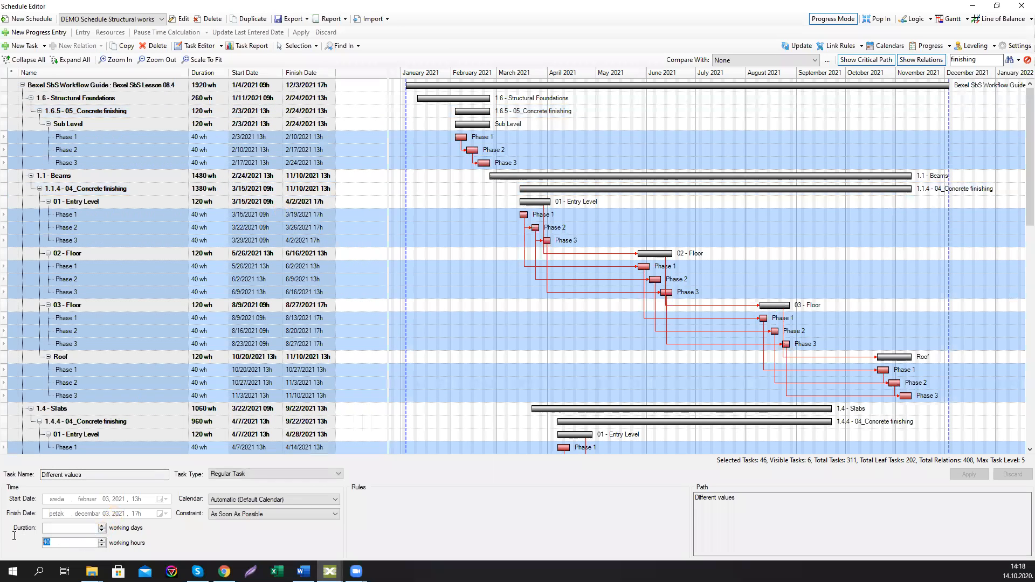
Step: Set the selected concrete finishing tasks to 20 working hours, apply it, and clear the name filter
type("20")
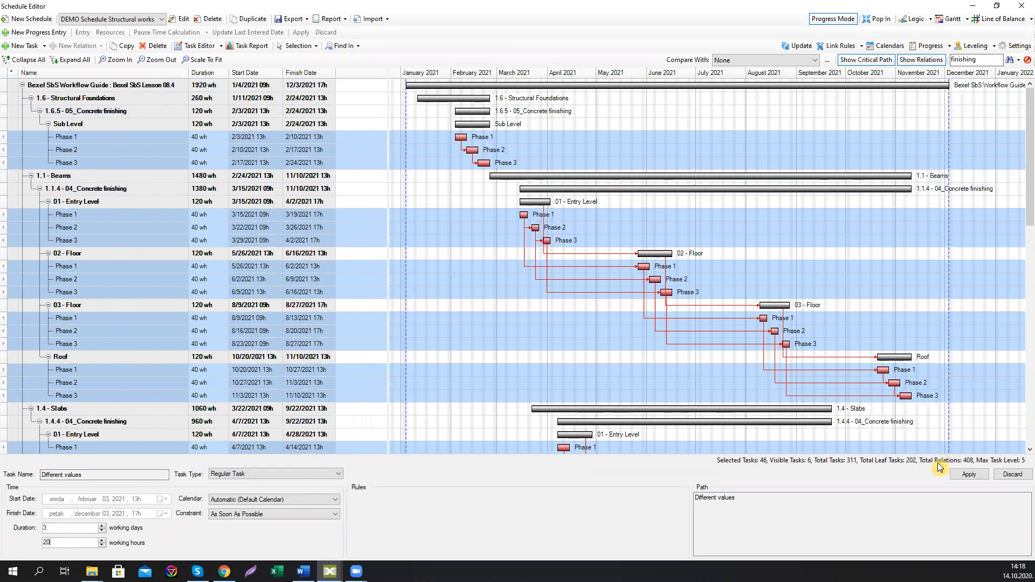
left_click(968, 475)
left_click_drag(992, 65, 862, 65)
key("BackSpace")
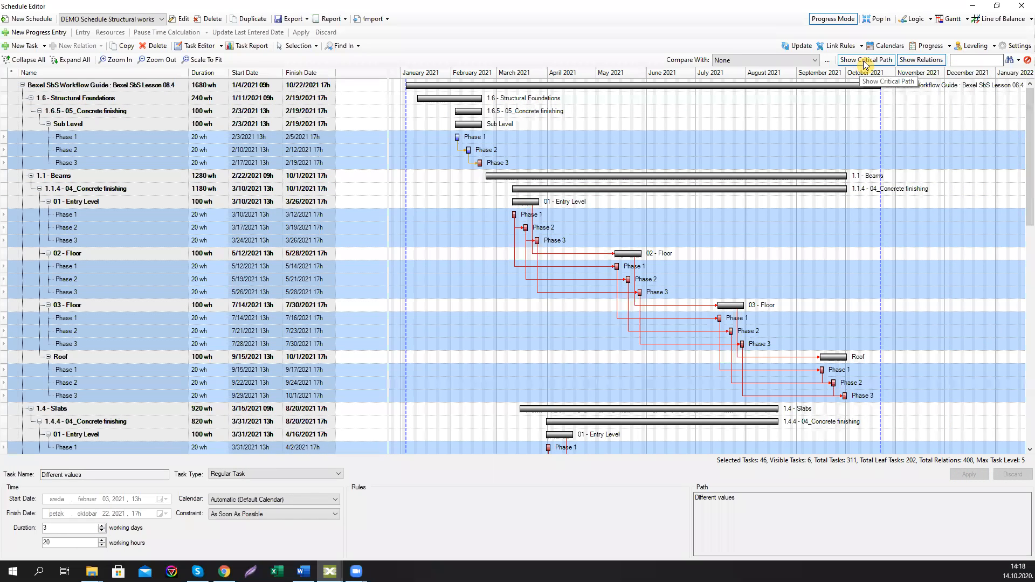
left_click(1012, 64)
Step: Review the updated schedule in the Line of Balance view and switch back to the Gantt view
left_click(1001, 19)
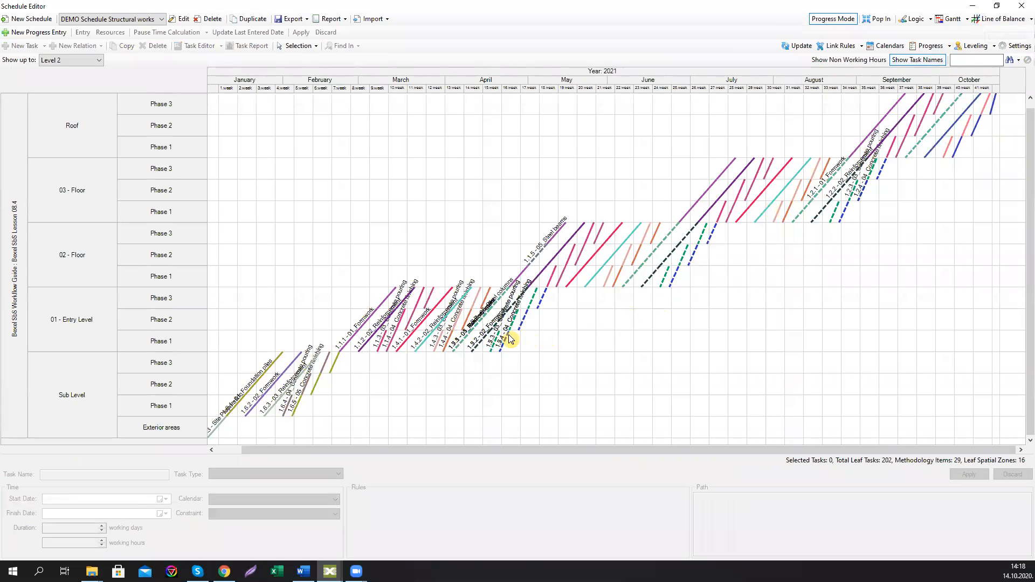
scroll(510, 340, "up", 1)
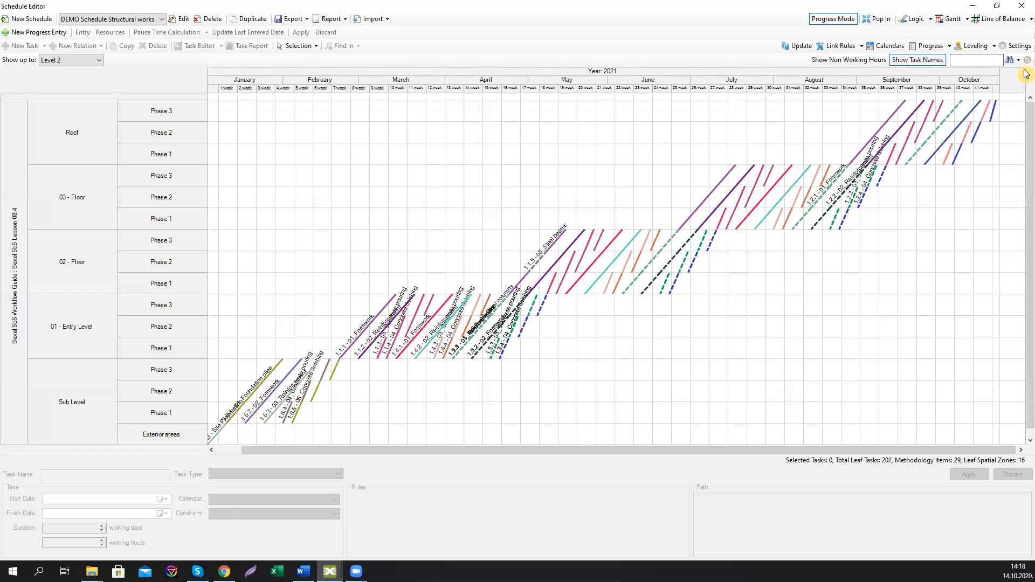
left_click(949, 19)
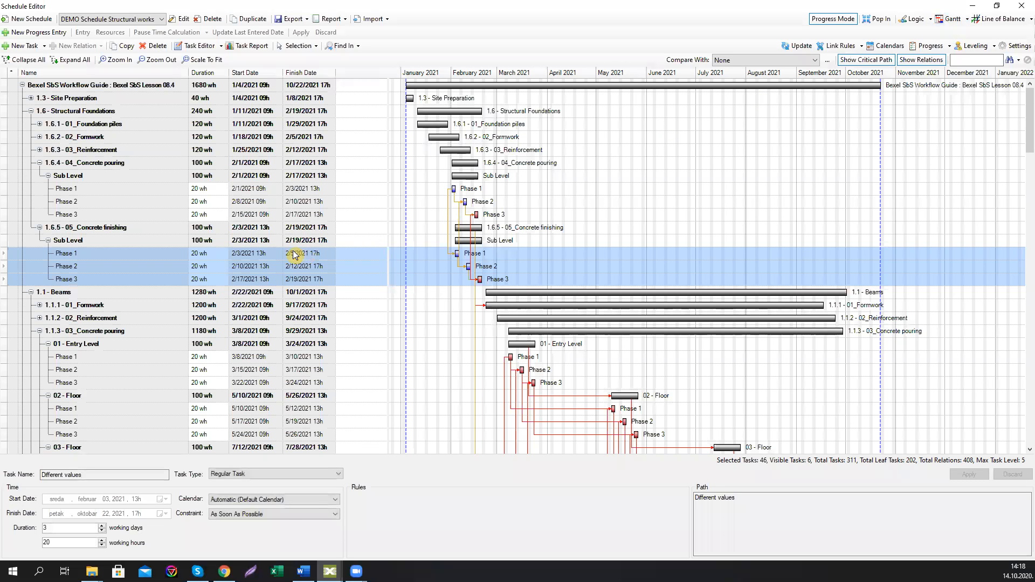
Step: Collapse the expanded concrete pouring and finishing tasks throughout the Gantt task tree
left_click(39, 228)
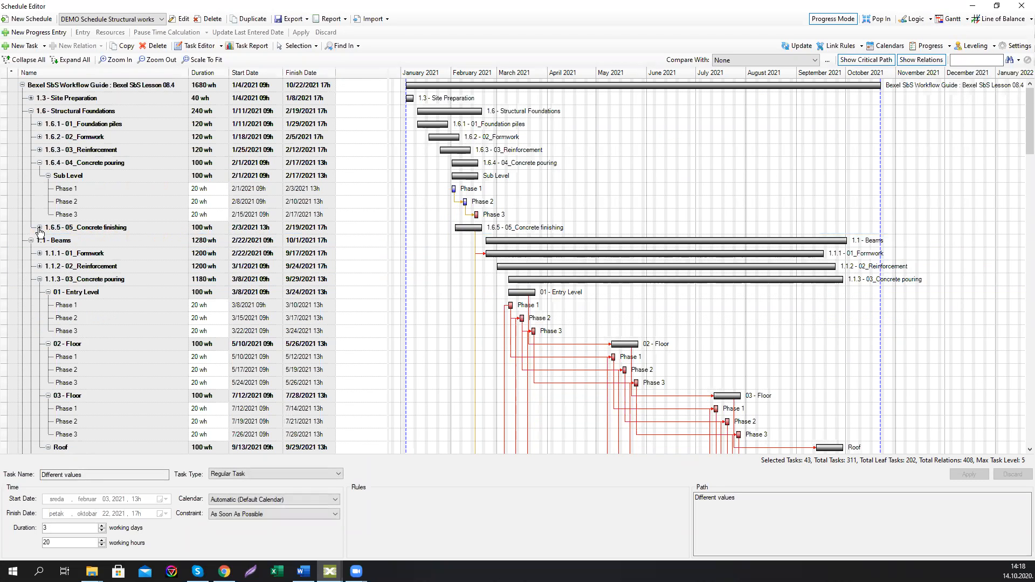
left_click(39, 163)
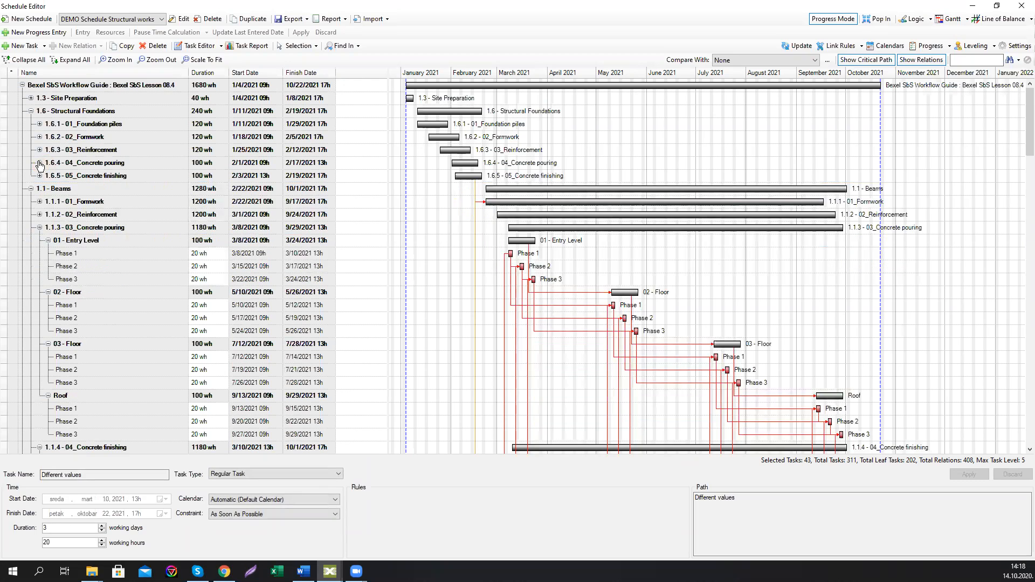
left_click(39, 227)
left_click(40, 241)
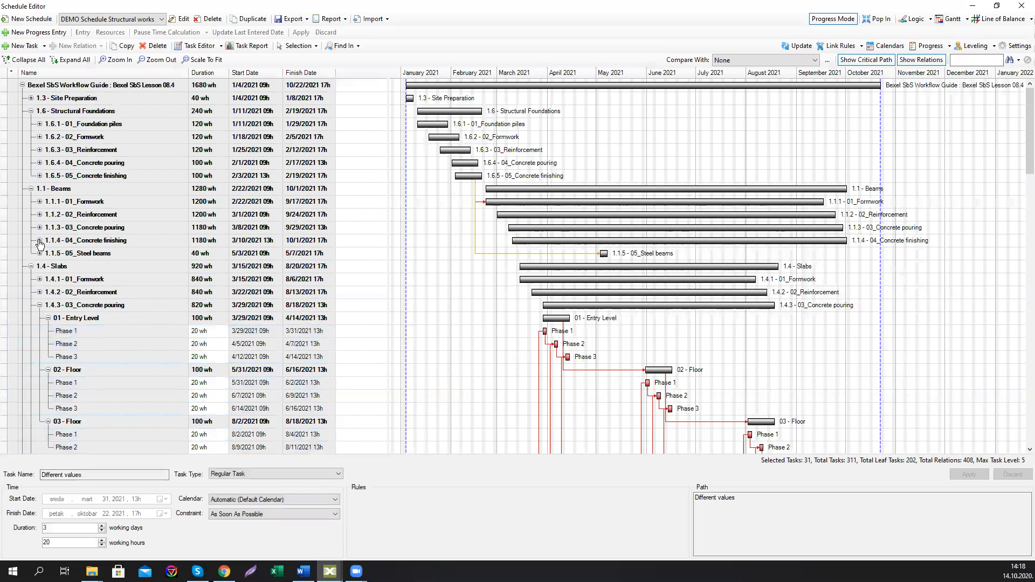
left_click(39, 305)
left_click(39, 318)
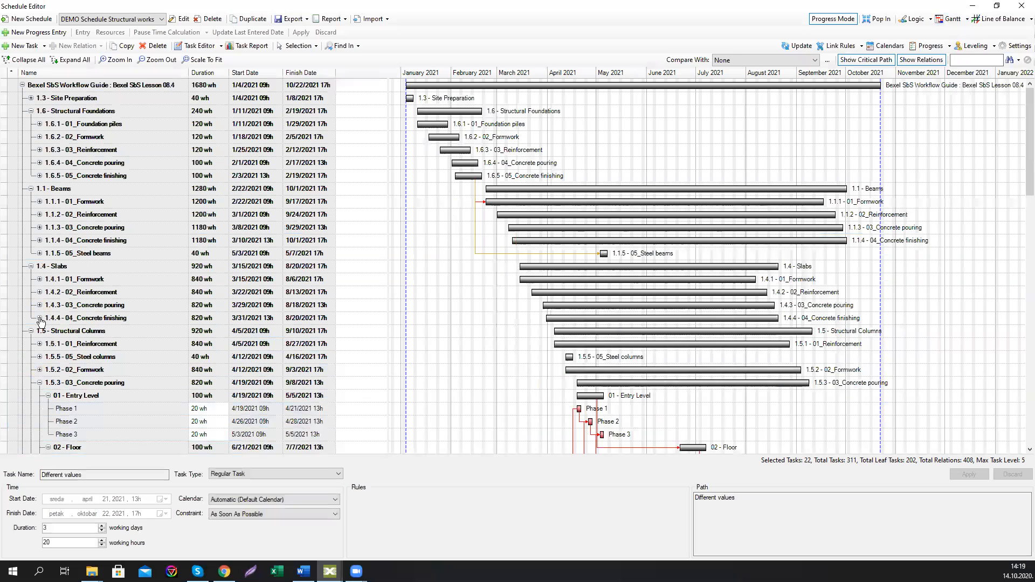
left_click(39, 383)
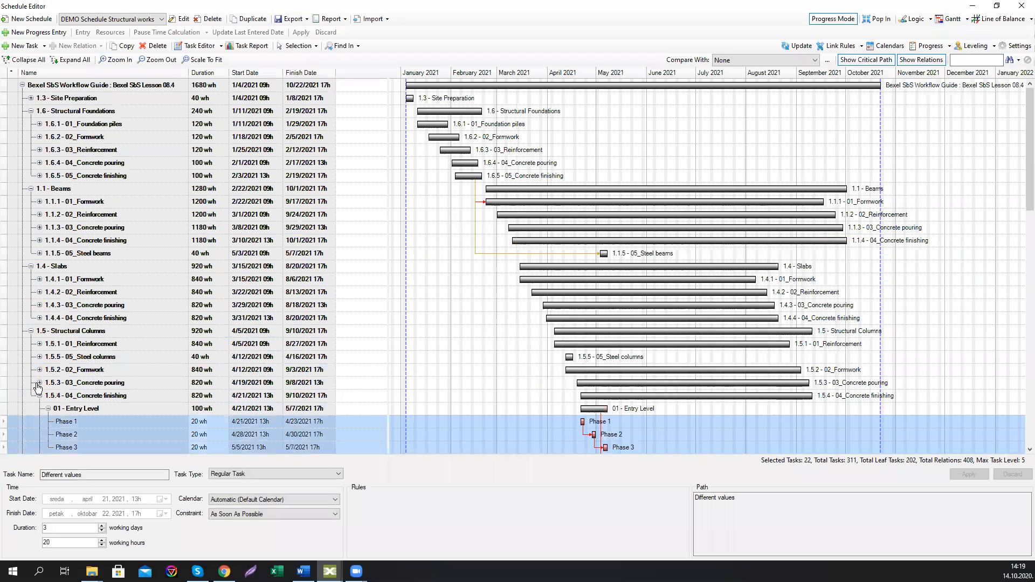
left_click(39, 395)
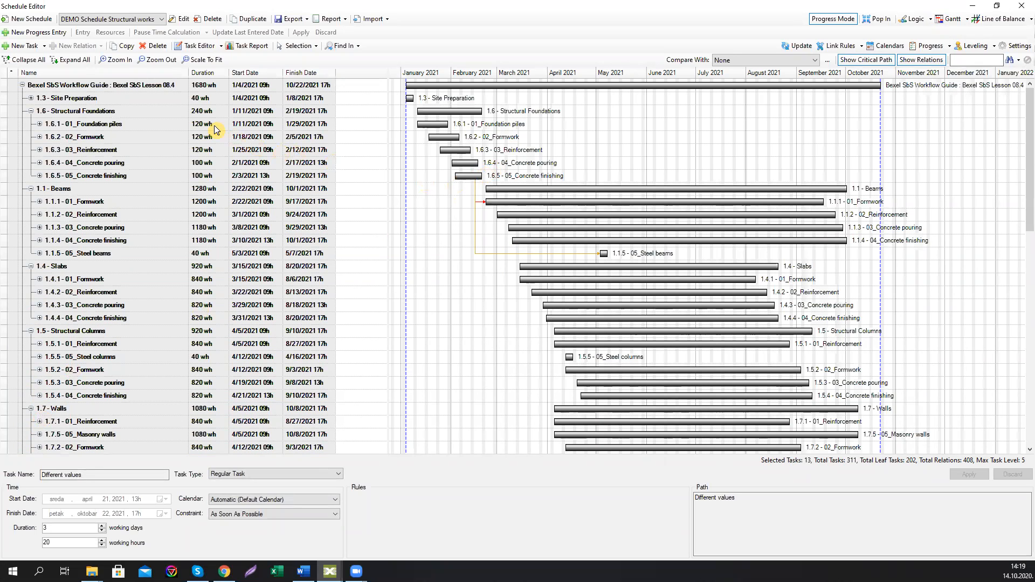
Step: Briefly switch to the Line of Balance view and return to the Gantt chart
left_click(1000, 19)
left_click(950, 20)
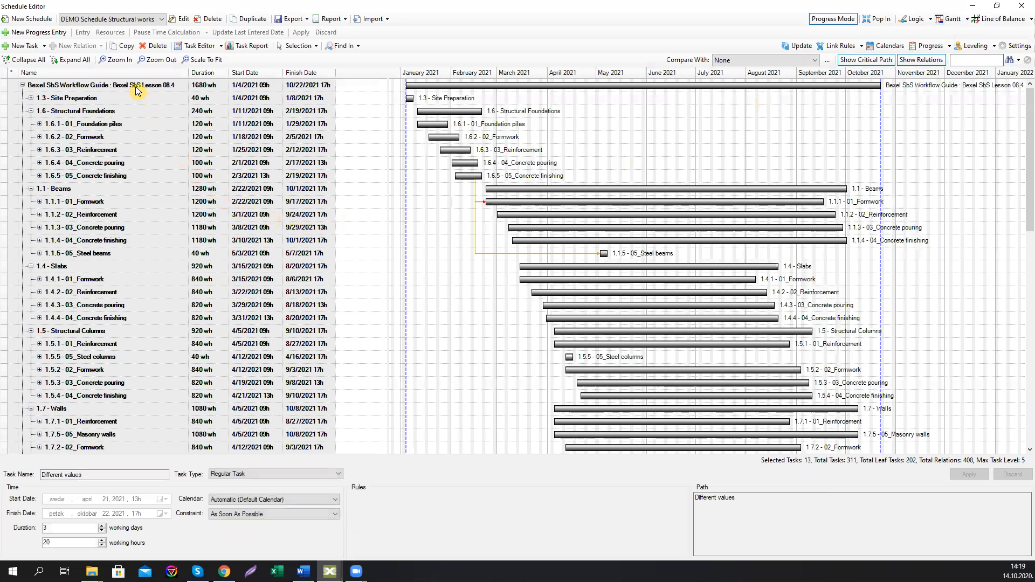
Step: Open the Task Report for the whole schedule, examine the Cost and Cumulative Cost charts, and close it
left_click(237, 47)
left_click(198, 91)
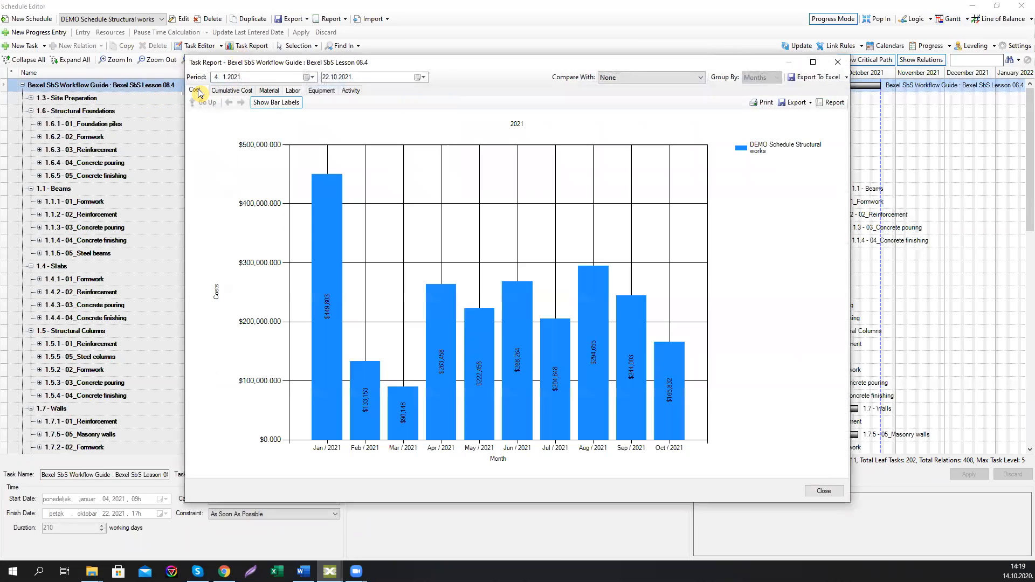
left_click(231, 90)
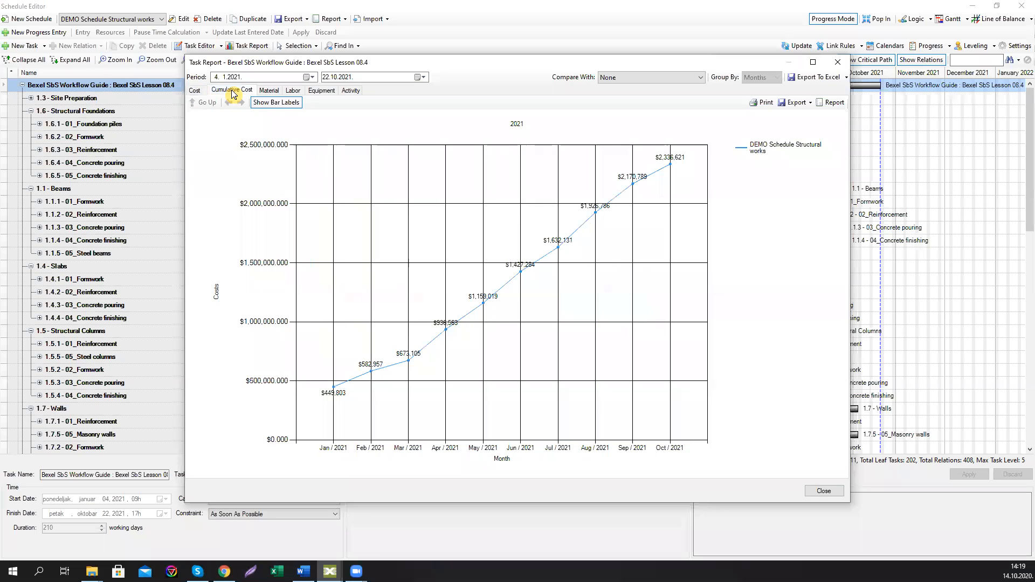
left_click(196, 91)
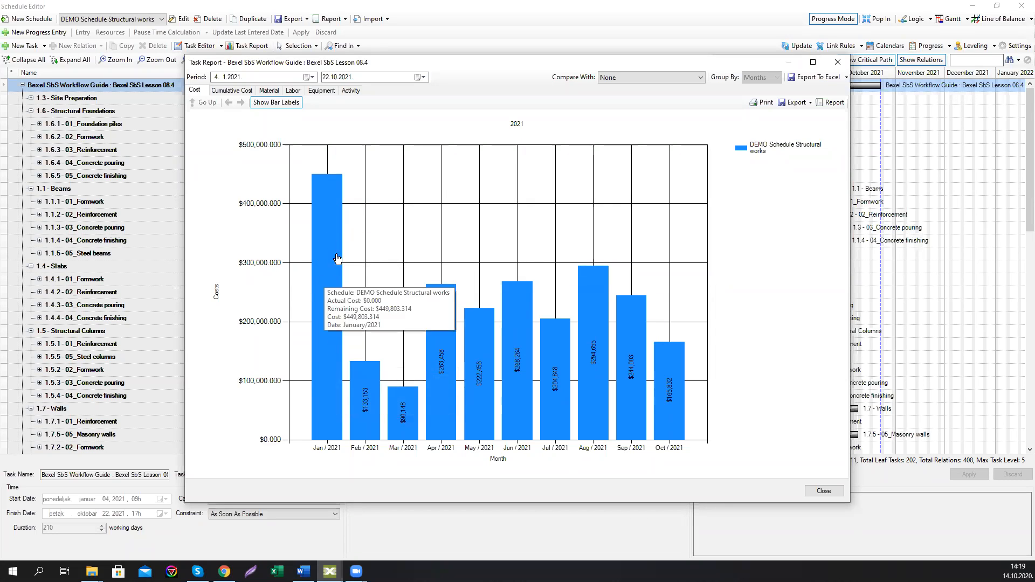
mouse_move(315, 300)
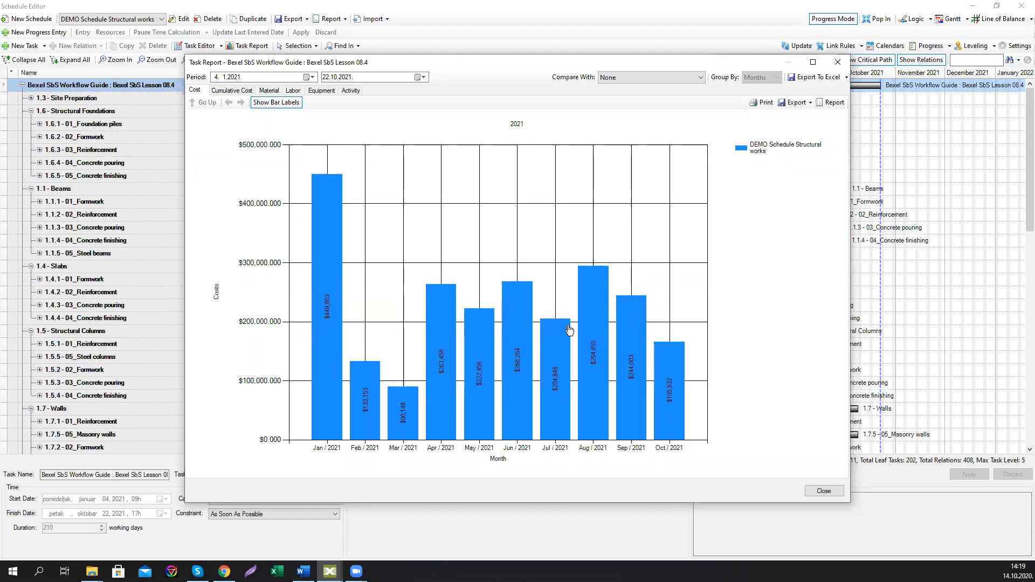
mouse_move(340, 240)
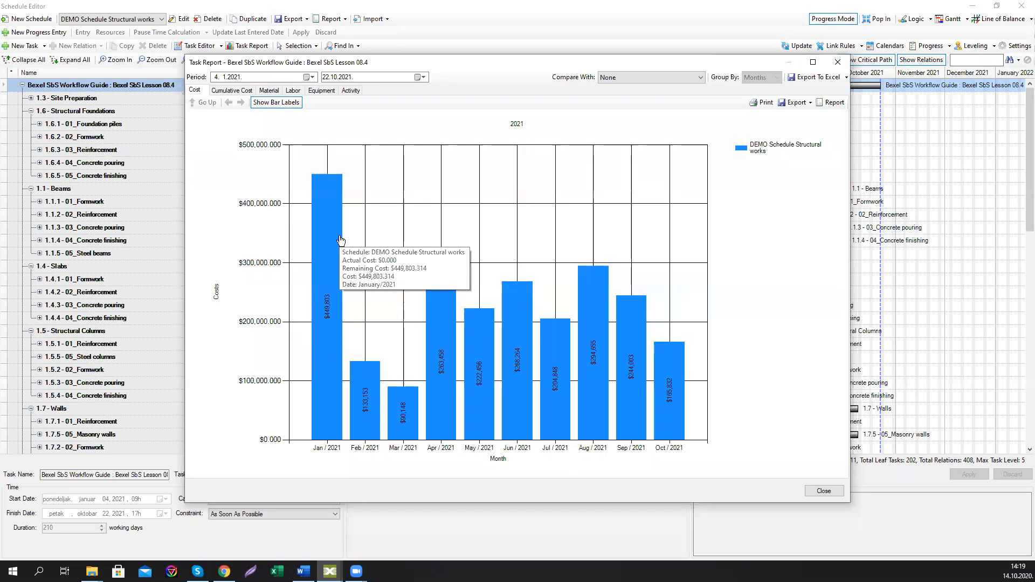
left_click(834, 63)
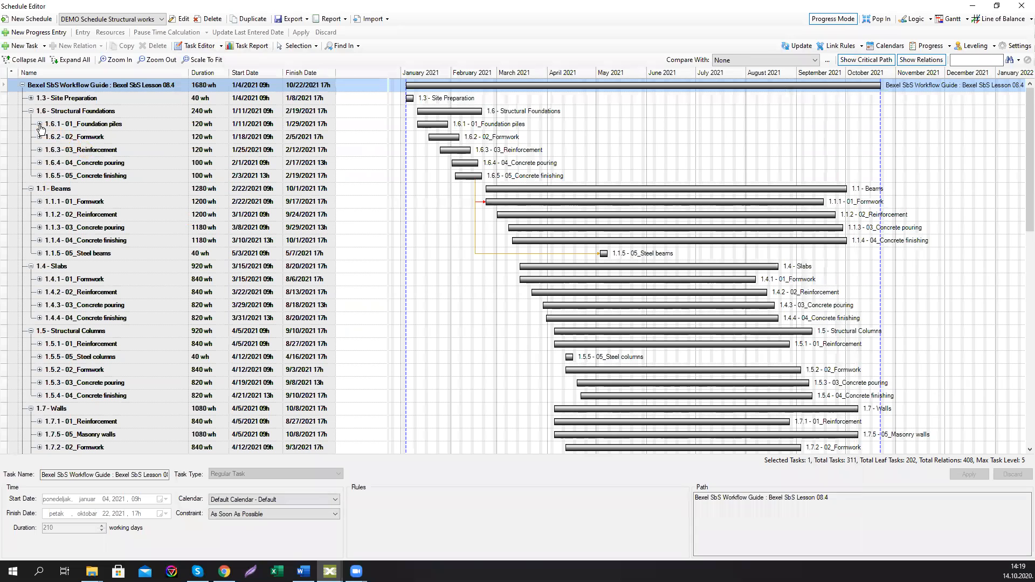
Step: Expand the Foundation piles task and its Sub Level, and inspect the three phase tasks
left_click(40, 124)
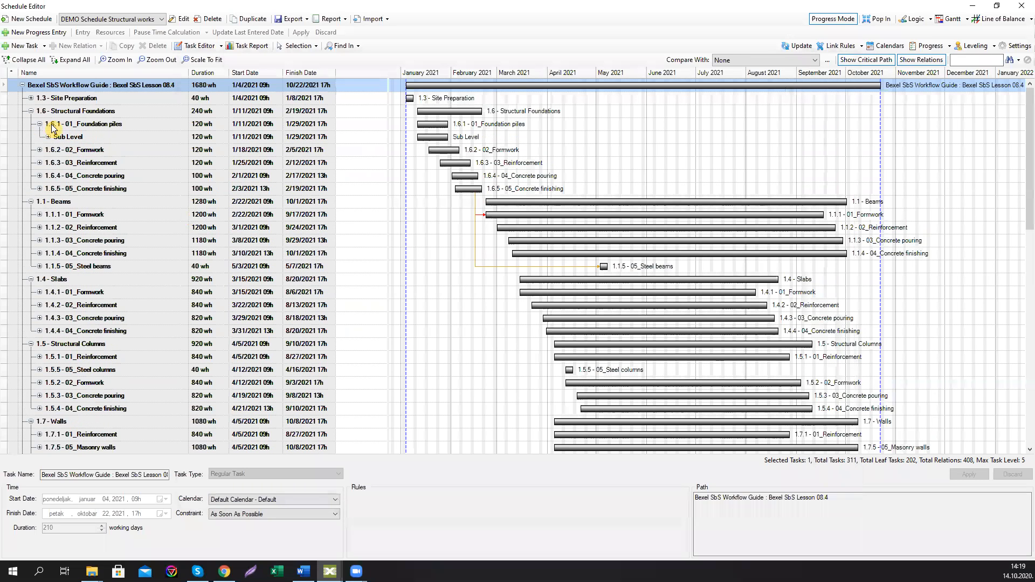
left_click(48, 137)
left_click(73, 138)
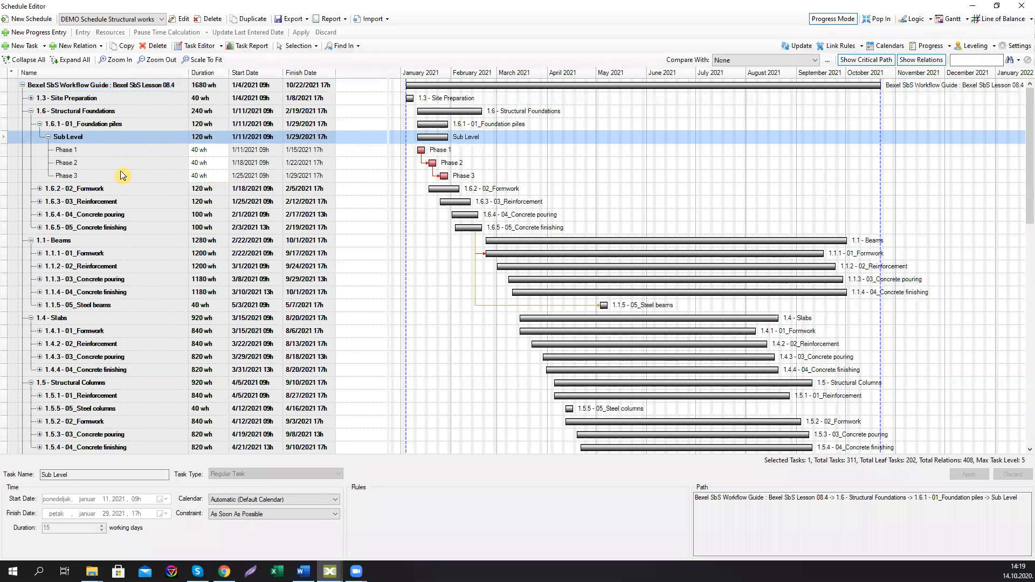
left_click(83, 150)
left_click(82, 163)
left_click(83, 174)
left_click(83, 163)
left_click(85, 153)
left_click(82, 167)
left_click(82, 176)
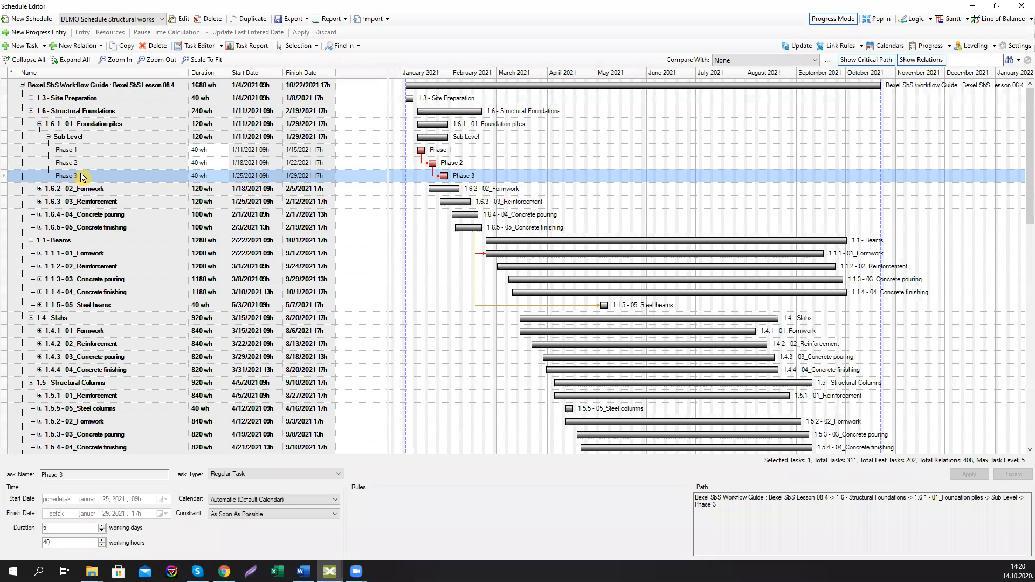
Step: Select all leaf tasks of Foundation piles and set their duration to 120 working hours
left_click(113, 124)
right_click(112, 124)
mouse_move(161, 200)
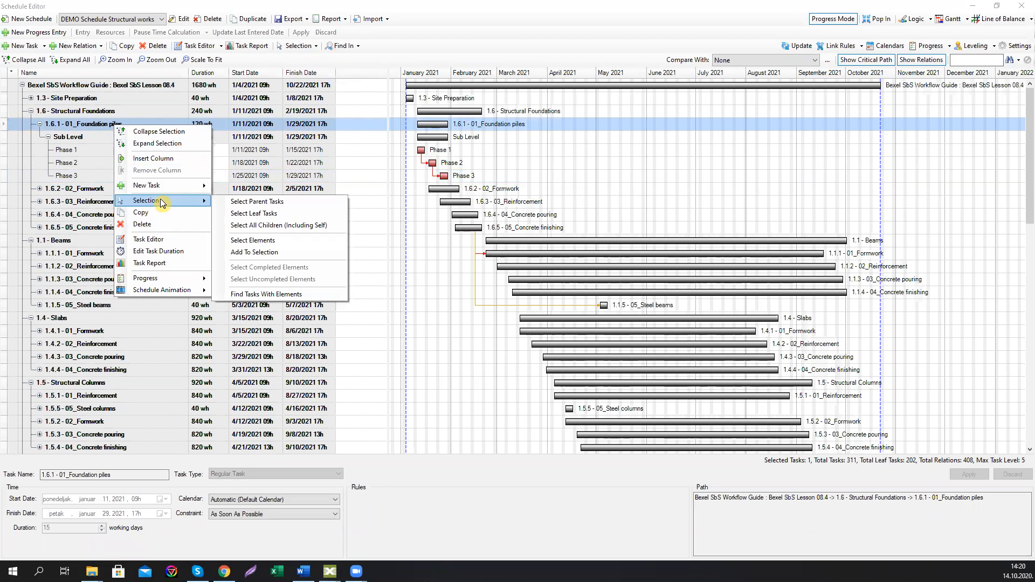
left_click(248, 214)
double_click(73, 543)
type("120")
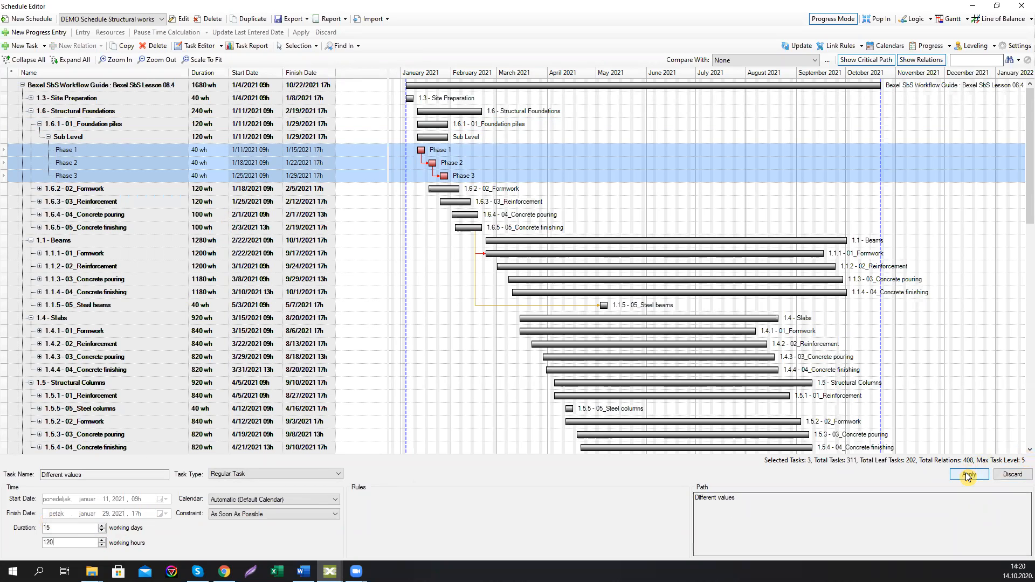
left_click(968, 474)
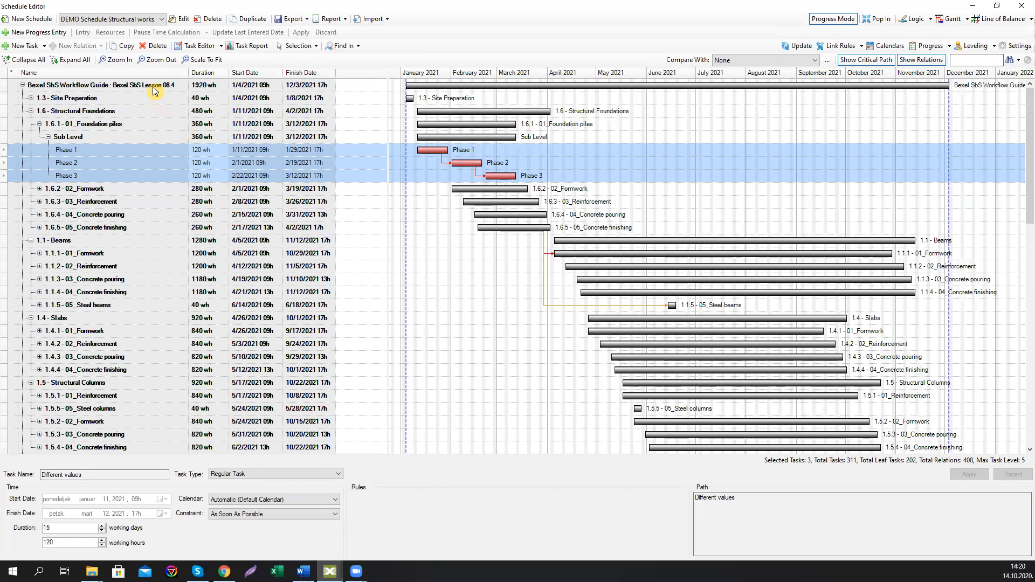
Step: Open the Task Report for the whole schedule to check costs, then close it
left_click(155, 86)
left_click(241, 49)
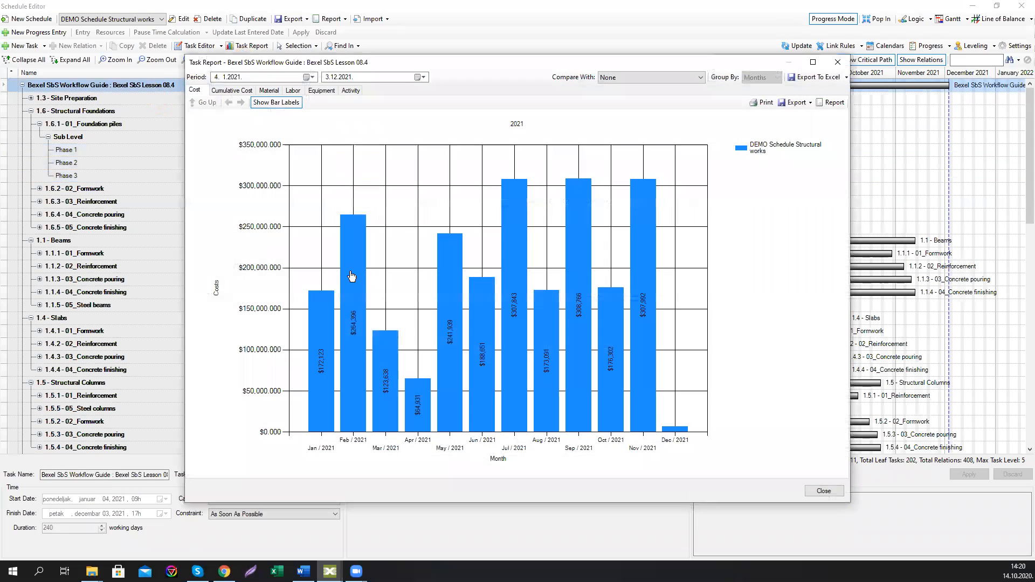
left_click(837, 63)
Step: Switch to the Line of Balance view, select Formwork Phase 1, locate it in the Gantt and return
left_click(981, 19)
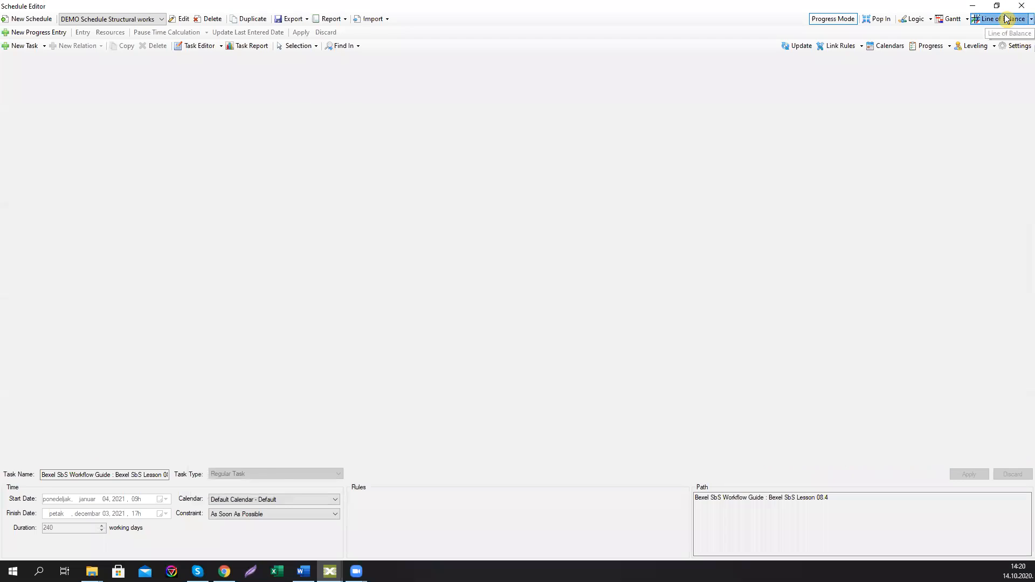
scroll(488, 329, "up", 1)
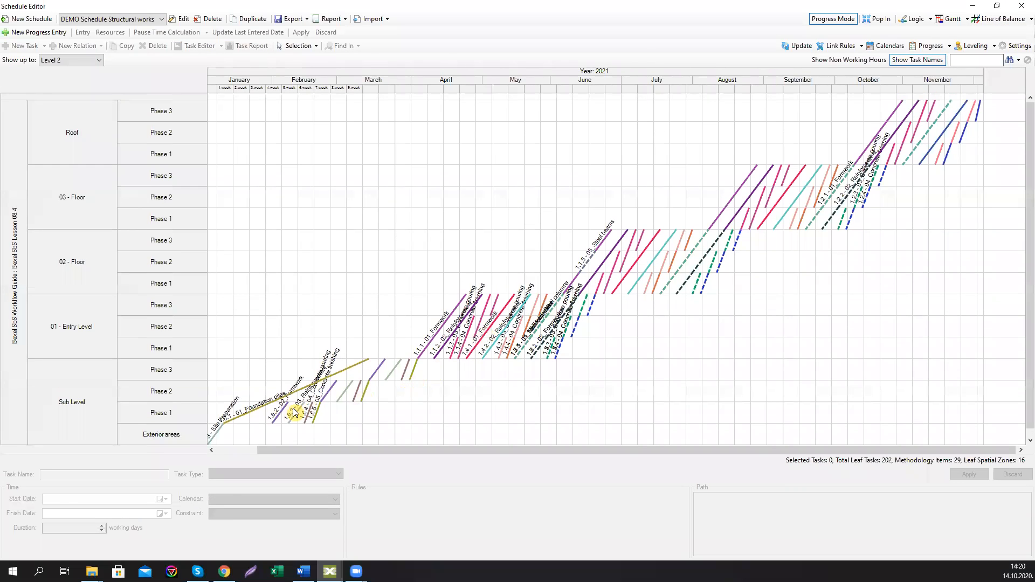
left_click(276, 424)
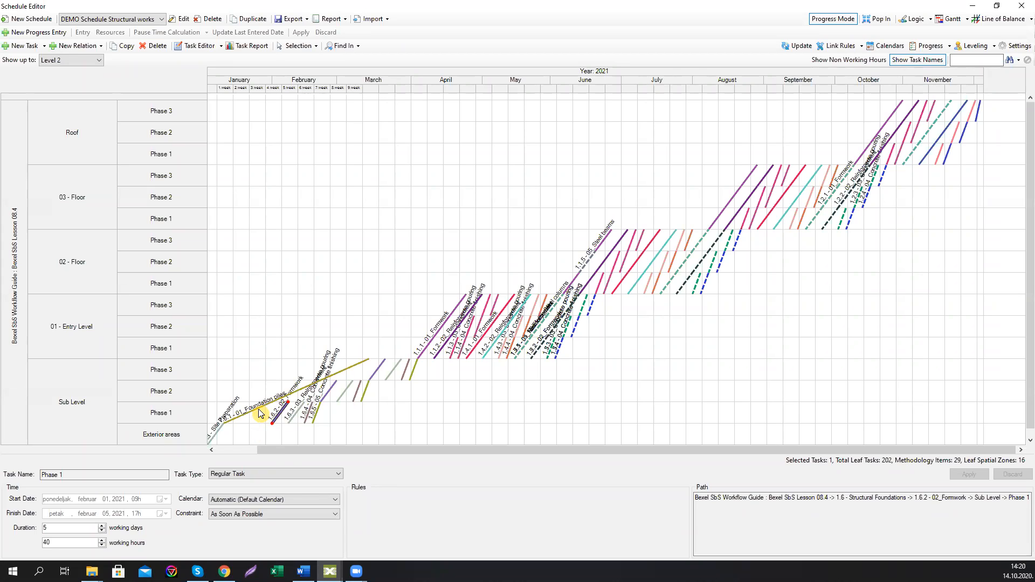
mouse_move(278, 421)
left_click(358, 48)
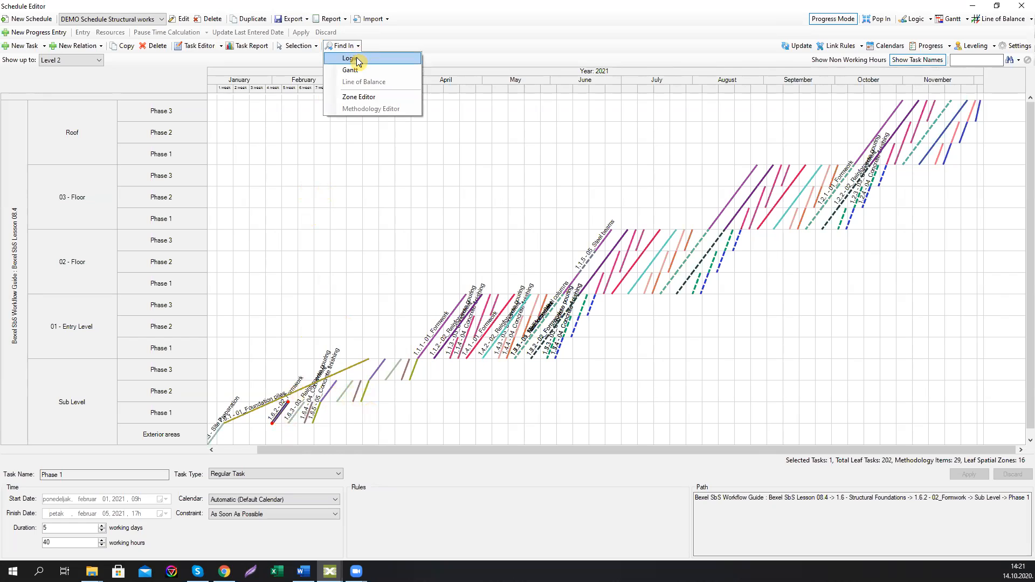
left_click(350, 71)
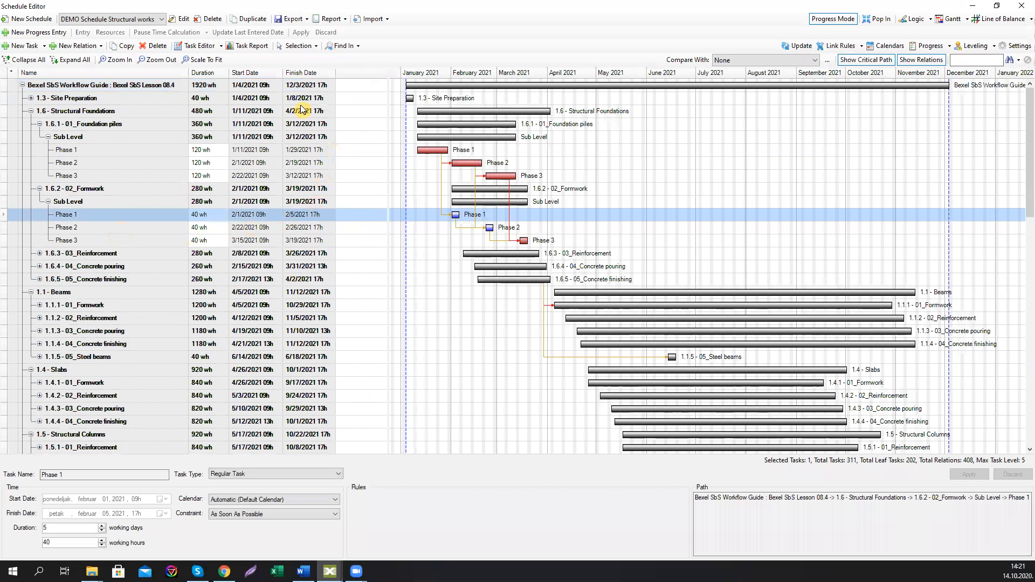
left_click(360, 46)
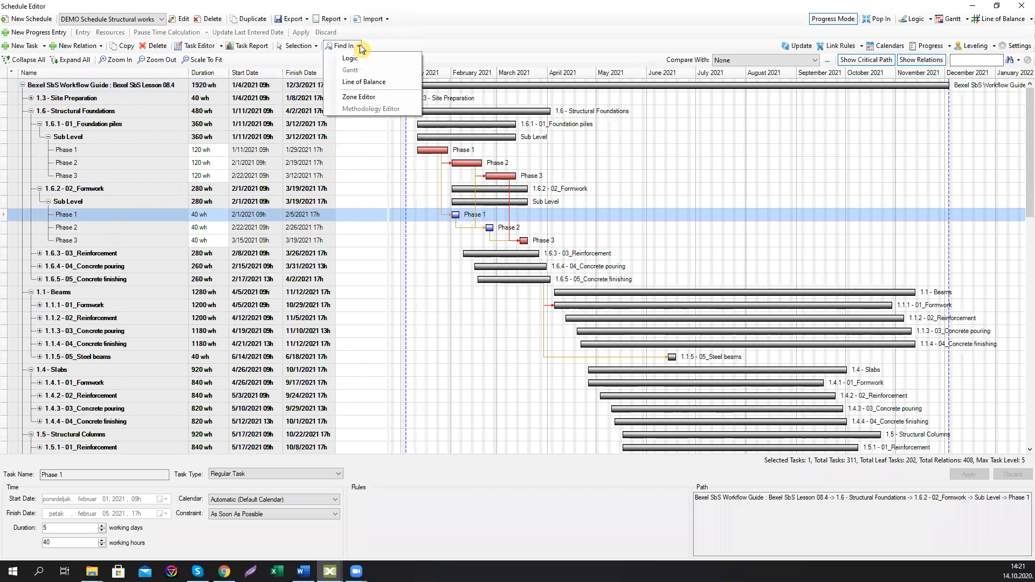
left_click(364, 83)
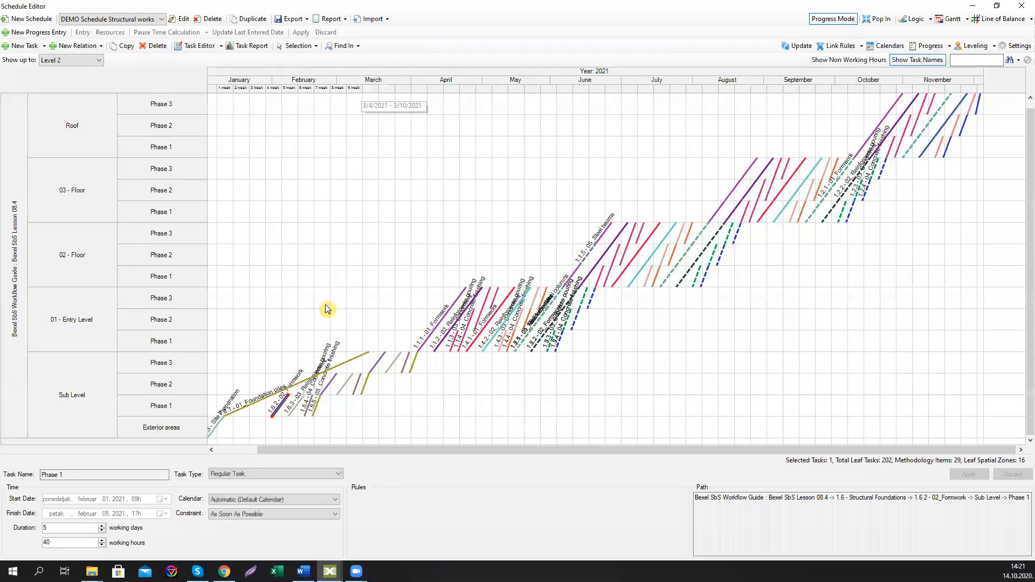
Step: Set the lag of Formwork Phase 1's predecessor relation from Foundation piles Phase 1 to 120
left_click(199, 47)
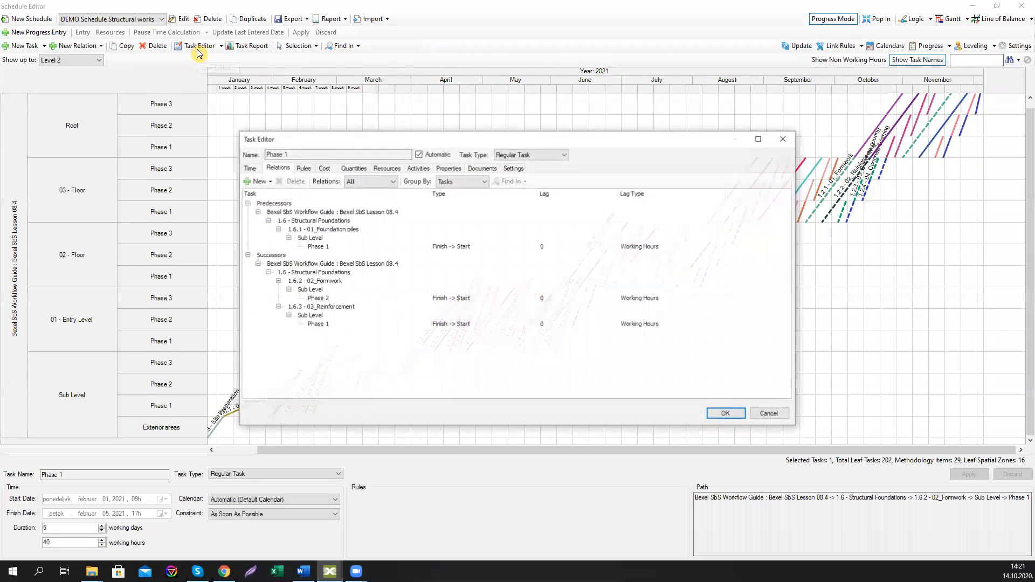
left_click(249, 168)
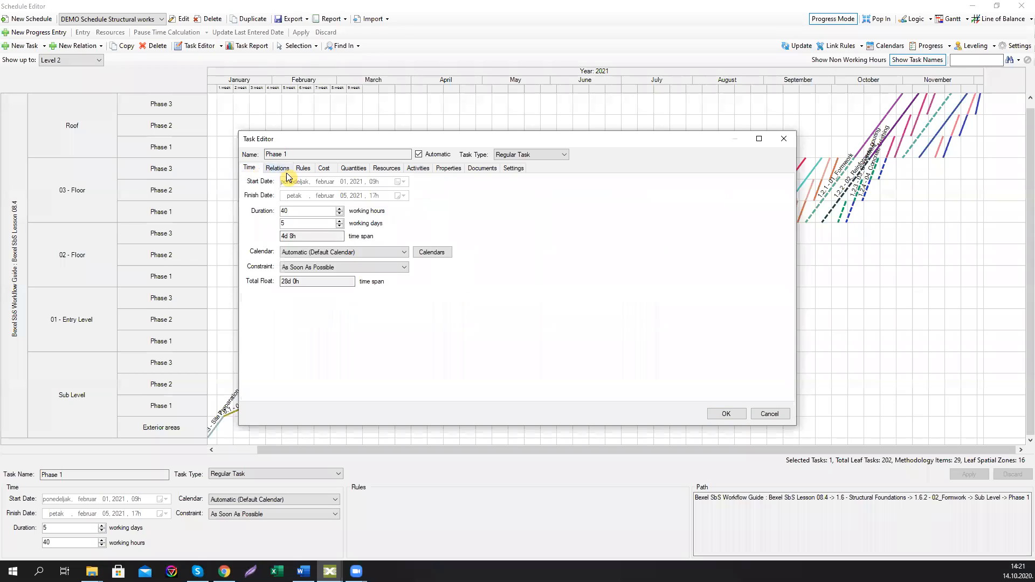
left_click(279, 168)
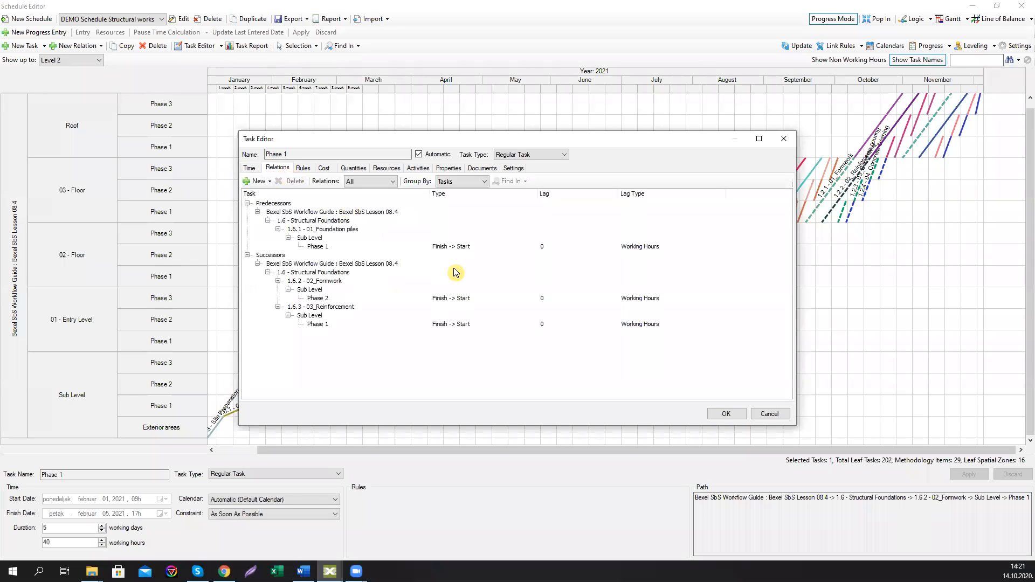
left_click(543, 247)
left_click(541, 246)
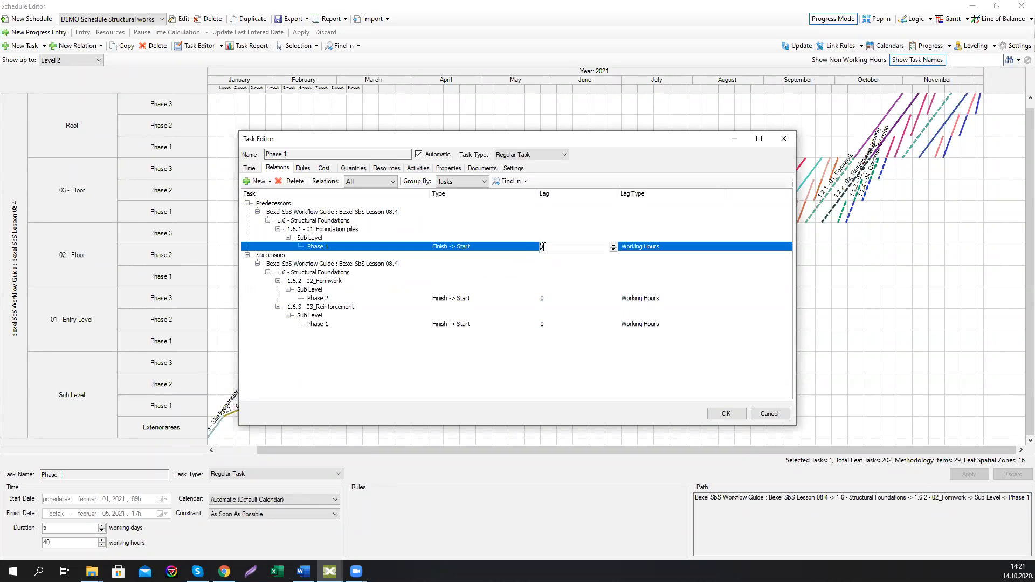
type("120")
left_click(725, 414)
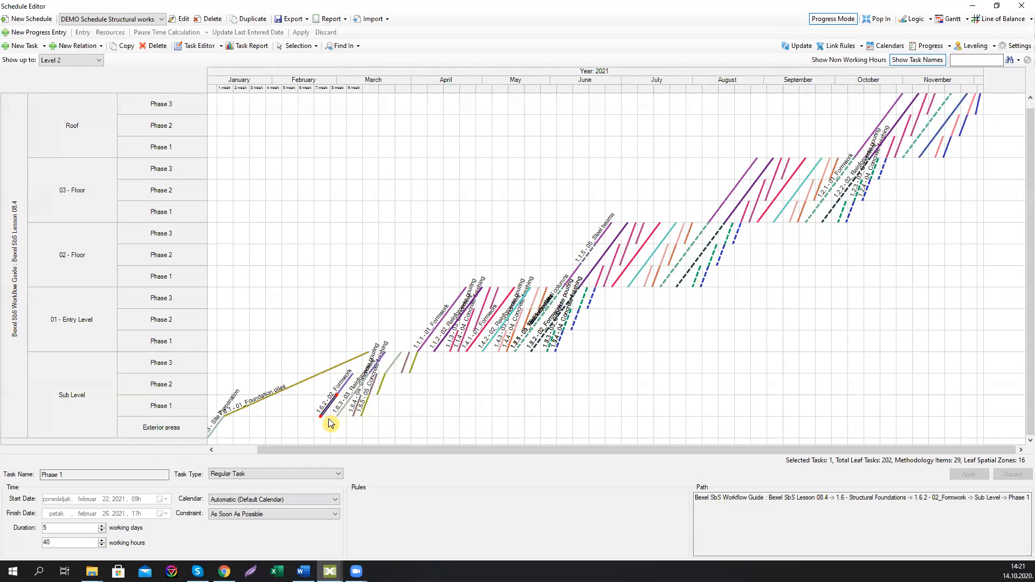
Step: Set the lag of Formwork Phase 1's predecessor relation from Foundation piles Phase 1 to 160
left_click(329, 423)
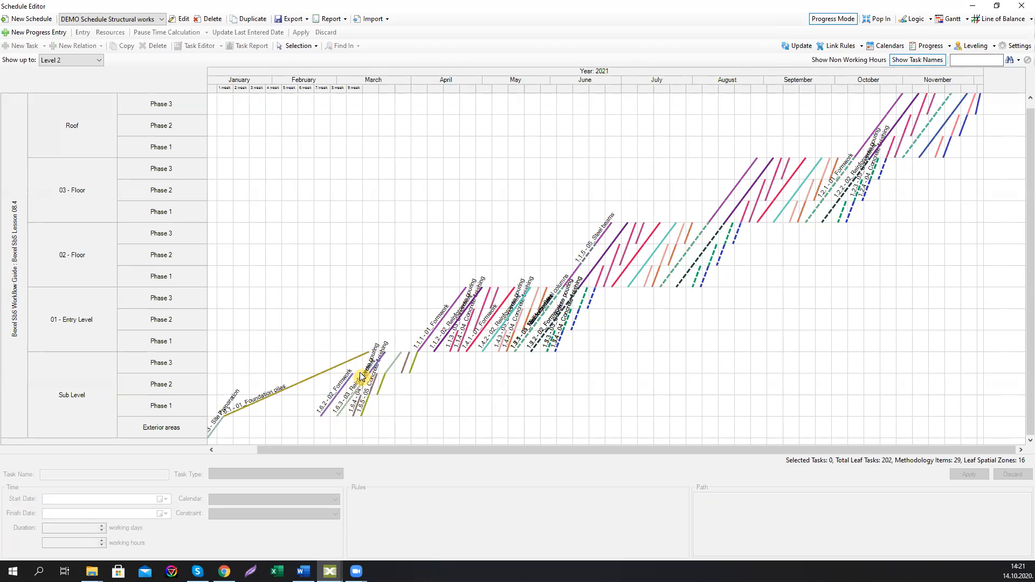
left_click(328, 408)
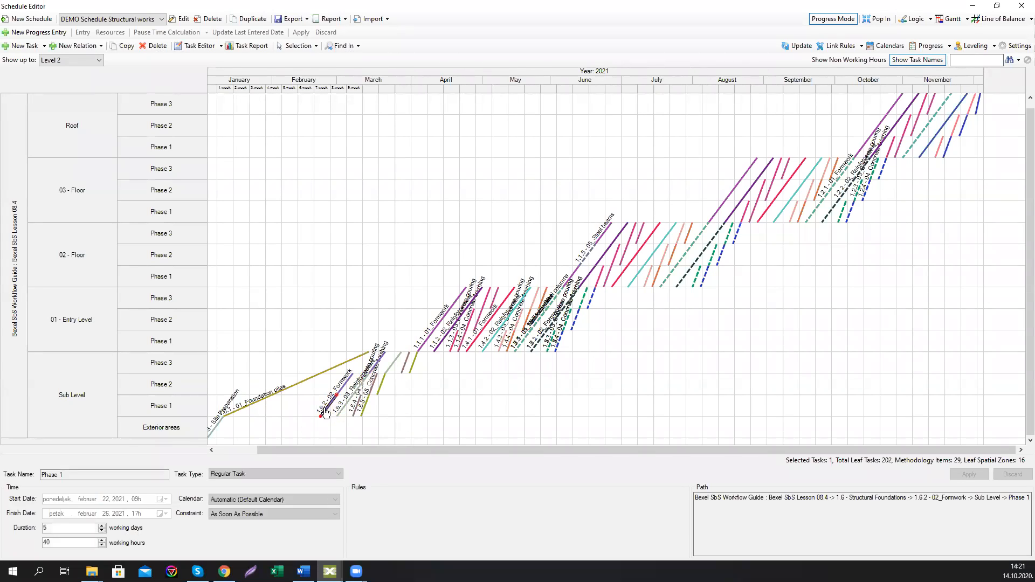
left_click(200, 46)
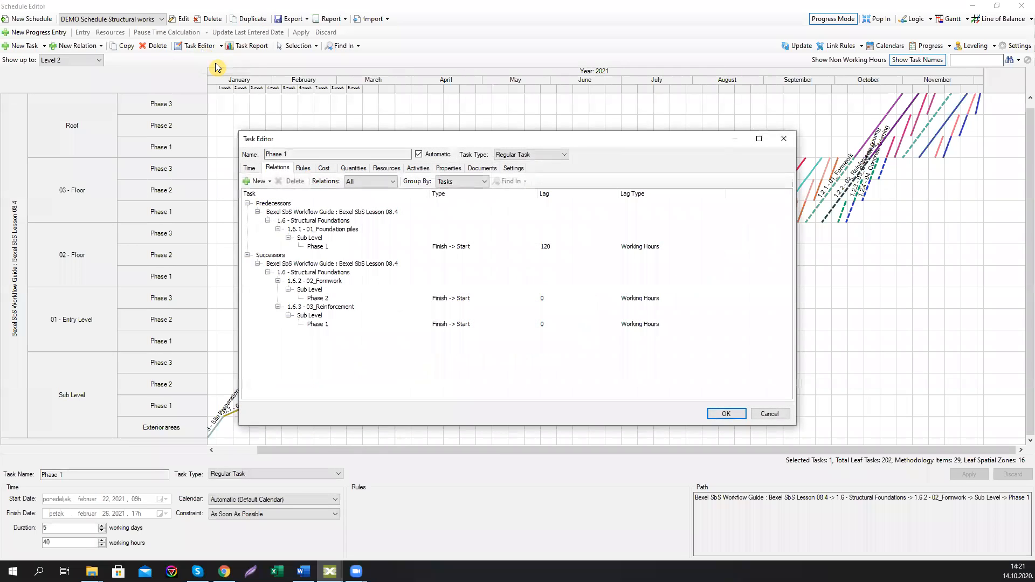
left_click(545, 246)
left_click(544, 246)
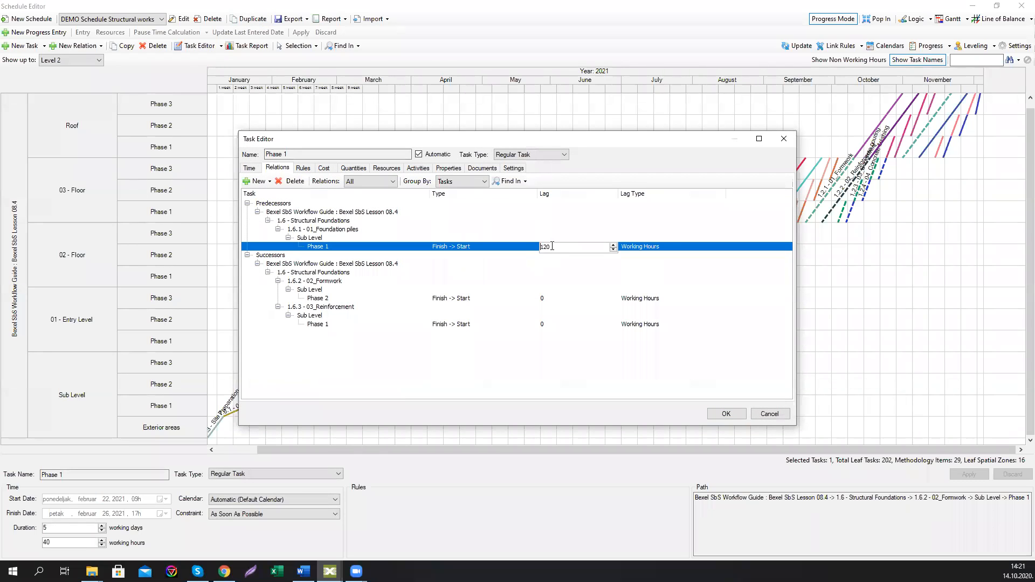
type("160")
key("Return")
left_click(726, 414)
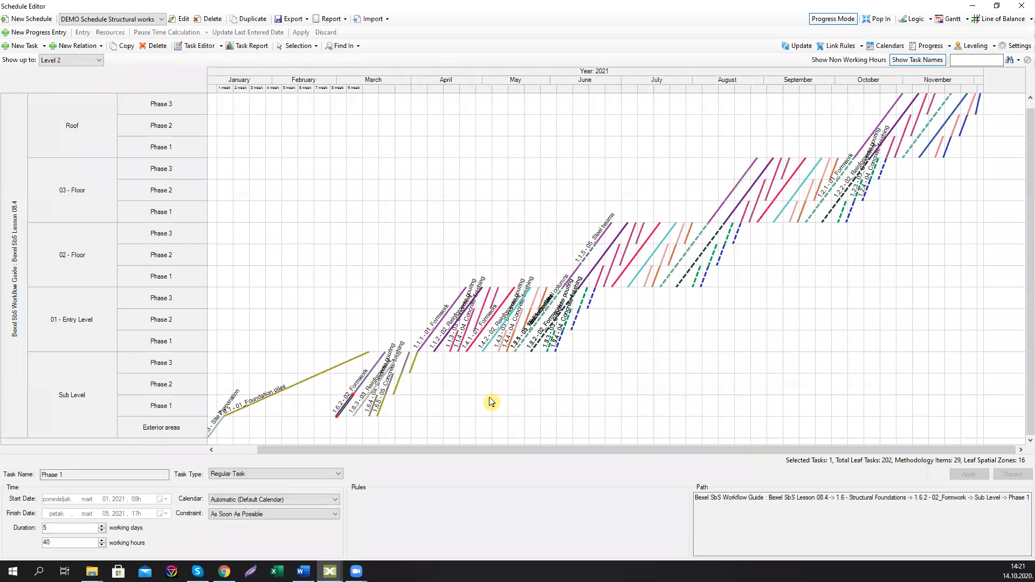
Step: Switch back to the Gantt view and select the root schedule task
left_click(404, 407)
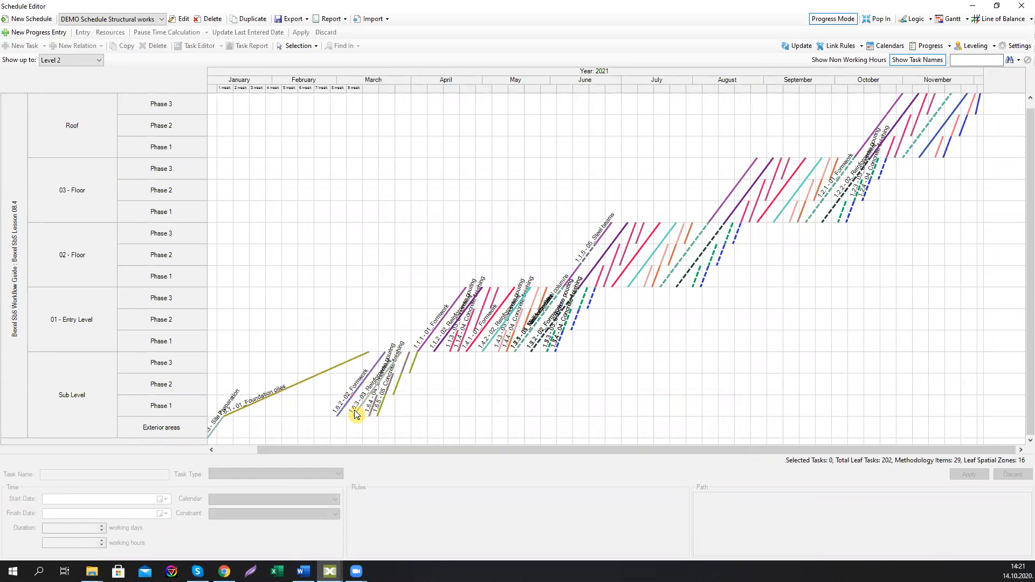
scroll(354, 399, "up", 1)
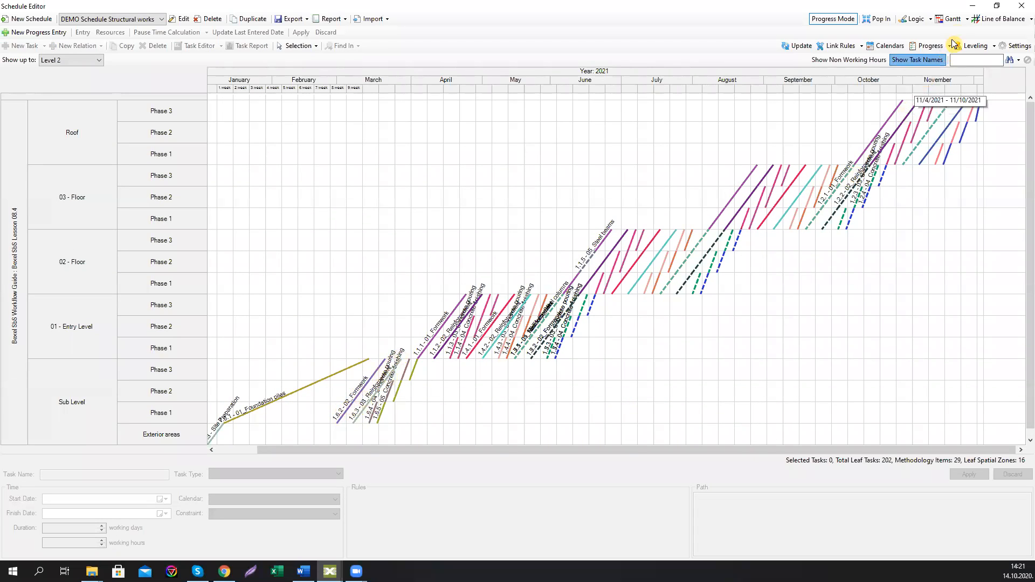
left_click(949, 19)
left_click(155, 89)
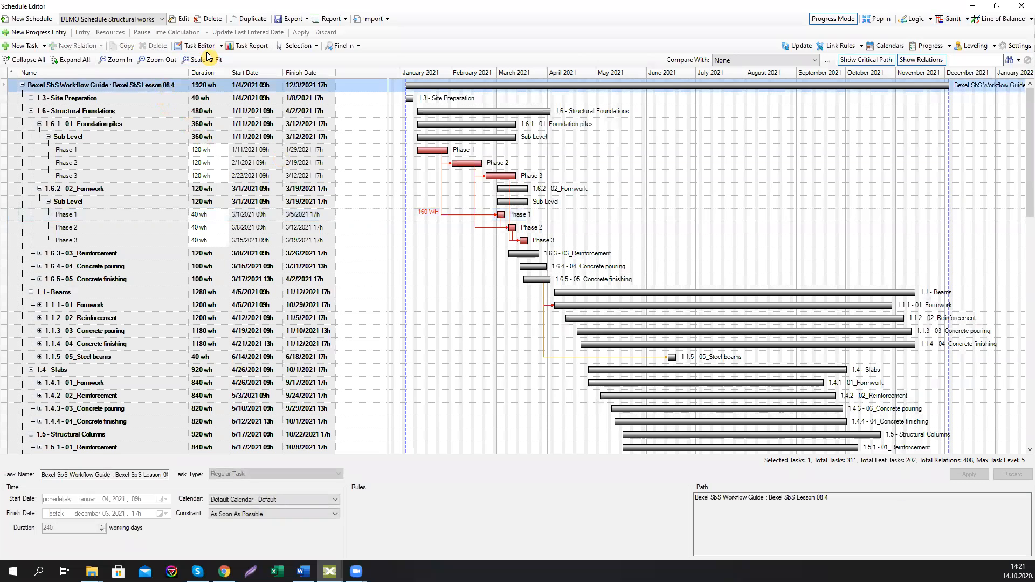
Step: Open the Task Report, view the Cumulative Cost chart, and drill into January's daily costs
left_click(240, 47)
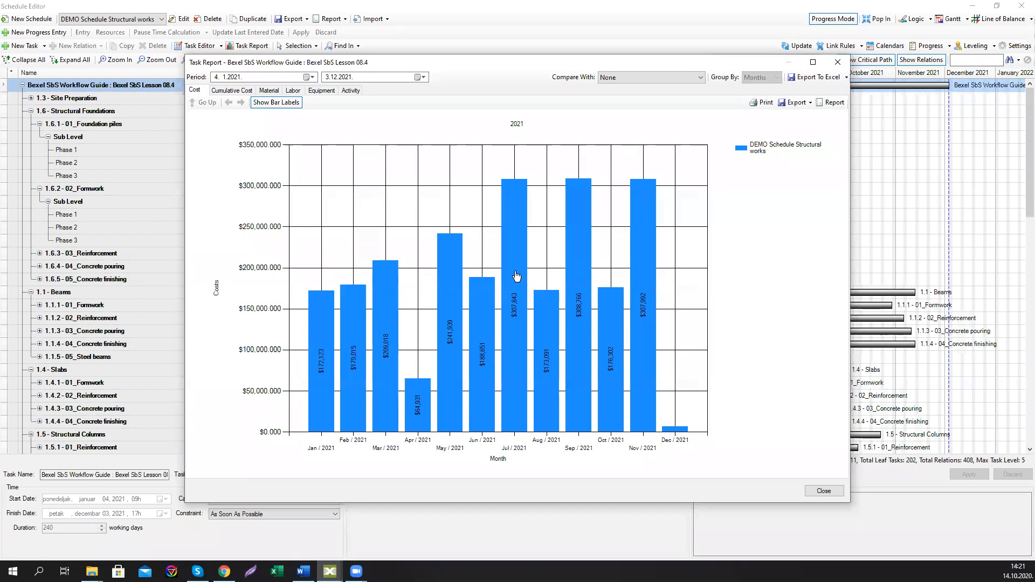
left_click(326, 330)
key("Right")
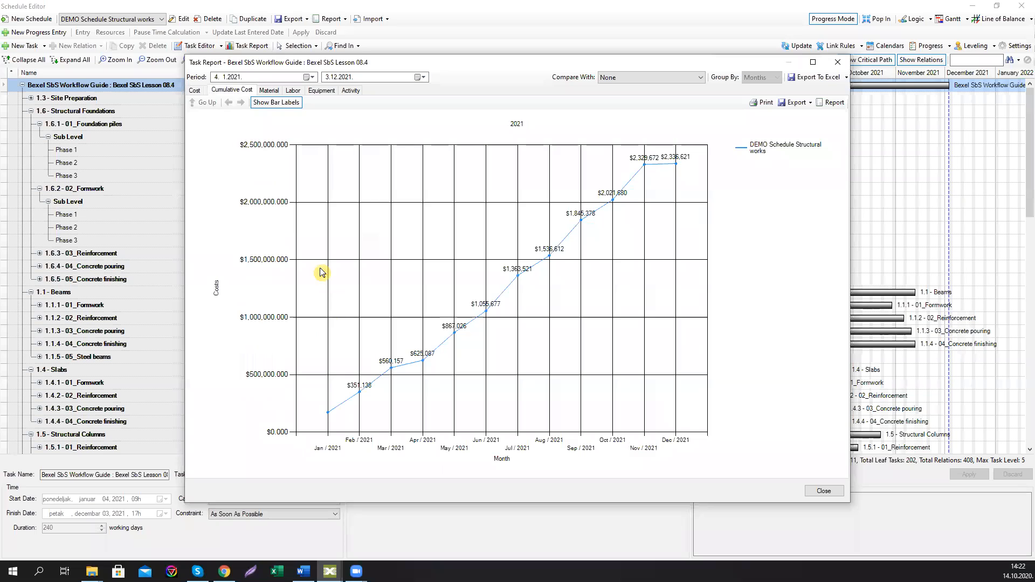
left_click(196, 92)
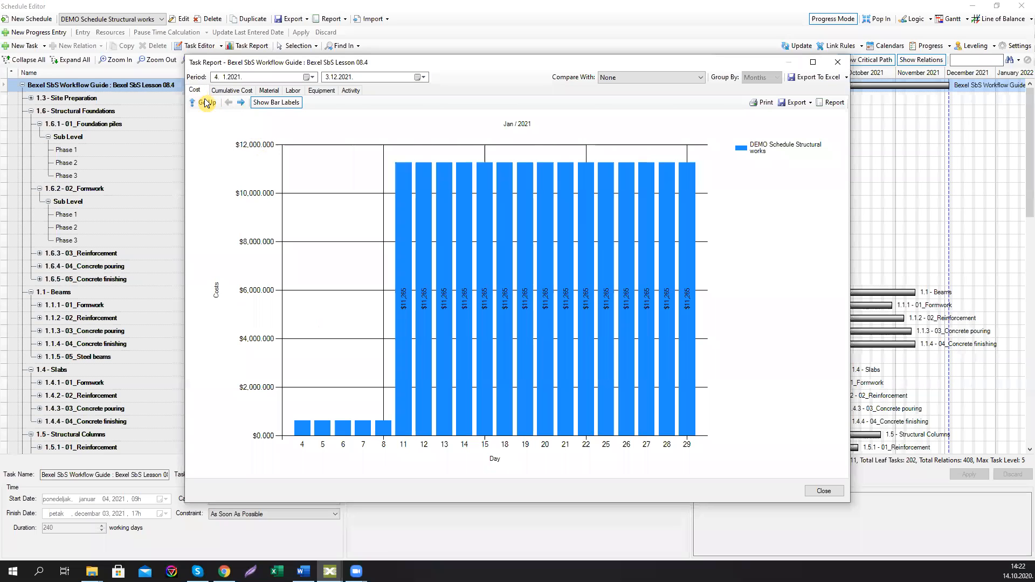
Step: Step month by month through the daily cost charts up to December
left_click(241, 103)
left_click(240, 103)
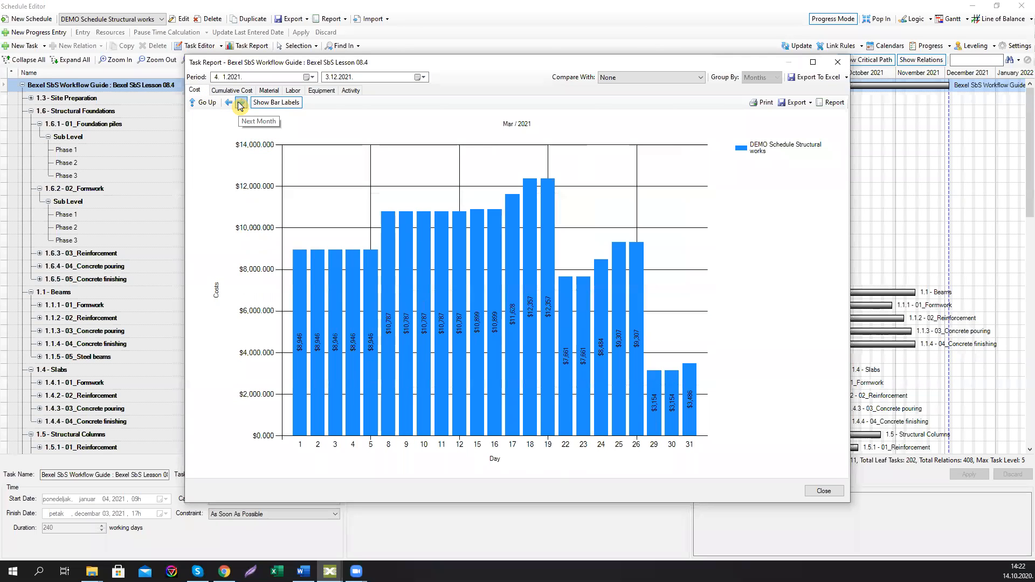
left_click(241, 103)
left_click(241, 103)
left_click(240, 103)
left_click(240, 103)
left_click(240, 103)
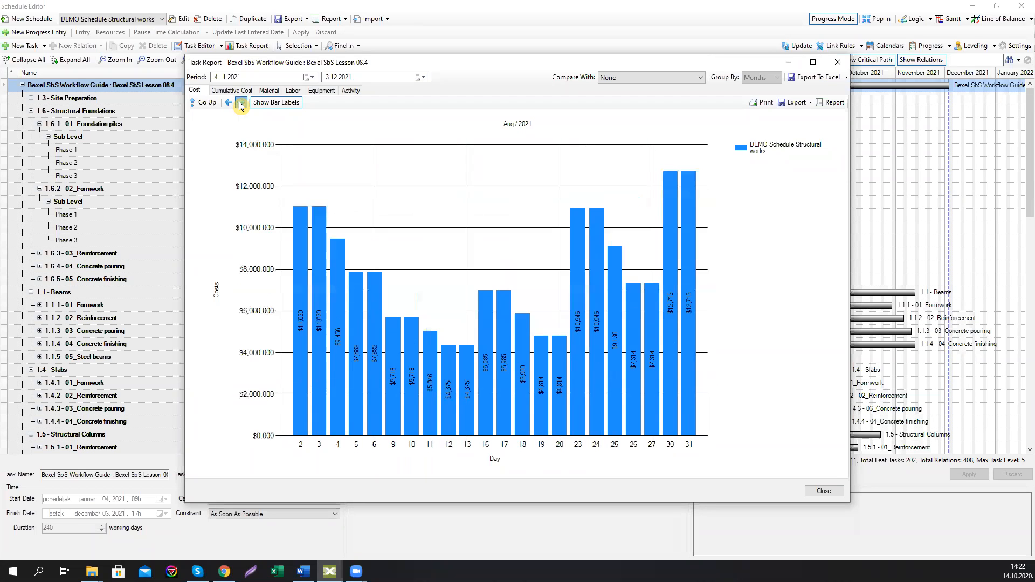
left_click(241, 103)
left_click(240, 103)
left_click(240, 103)
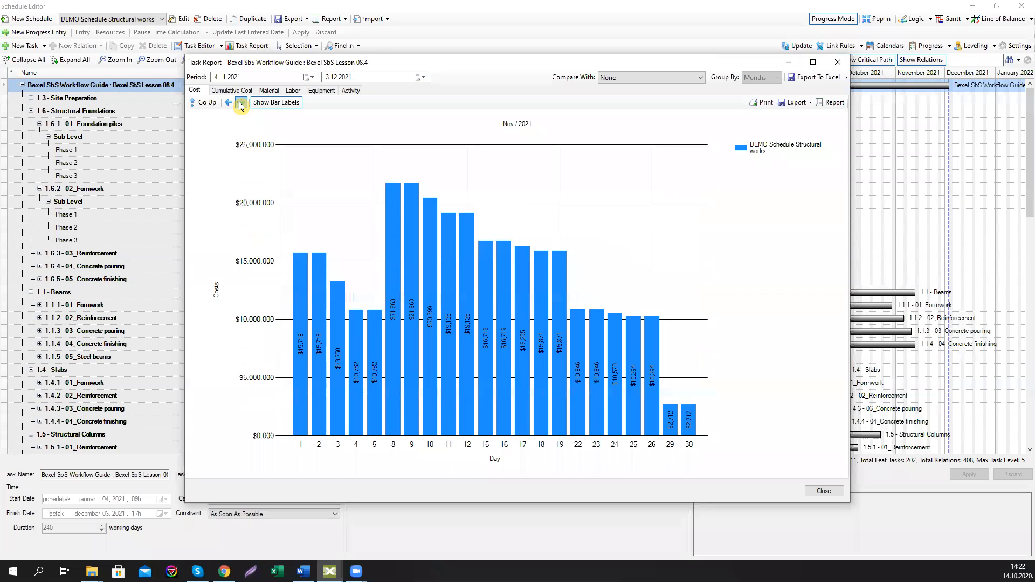
left_click(240, 103)
Step: Close the Task Report and dock the Schedule Editor back into the main window
left_click(837, 63)
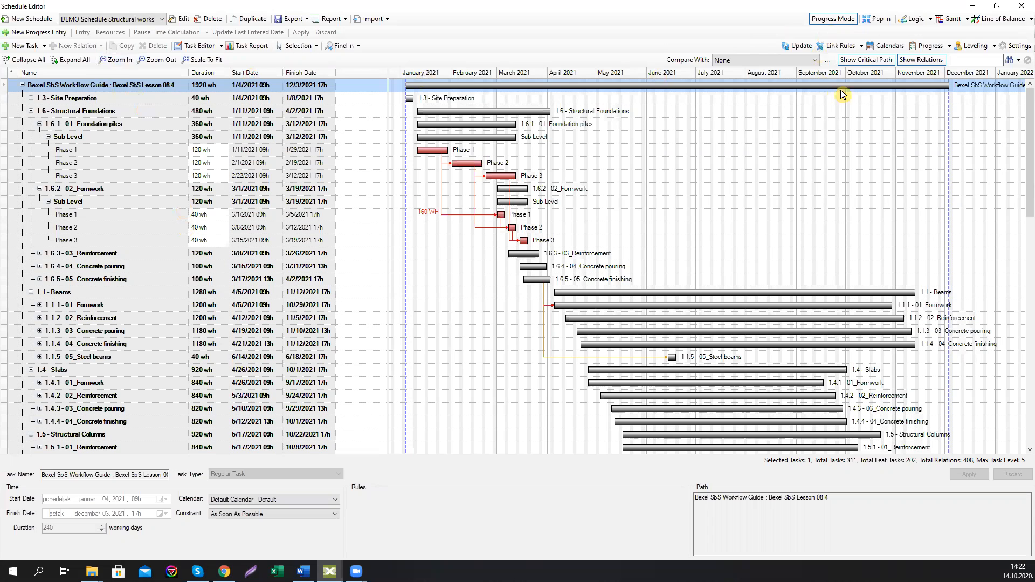
left_click(1022, 8)
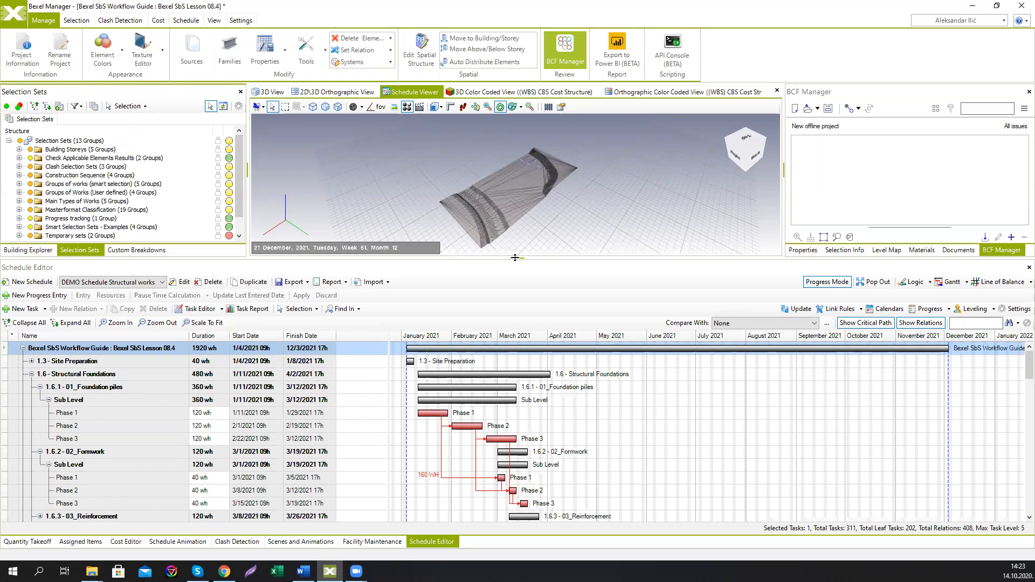
Step: Create a new schedule named "DEMO Schedule Uniformat based" using the Uniformat (Auto-assigned) cost version
left_click(25, 283)
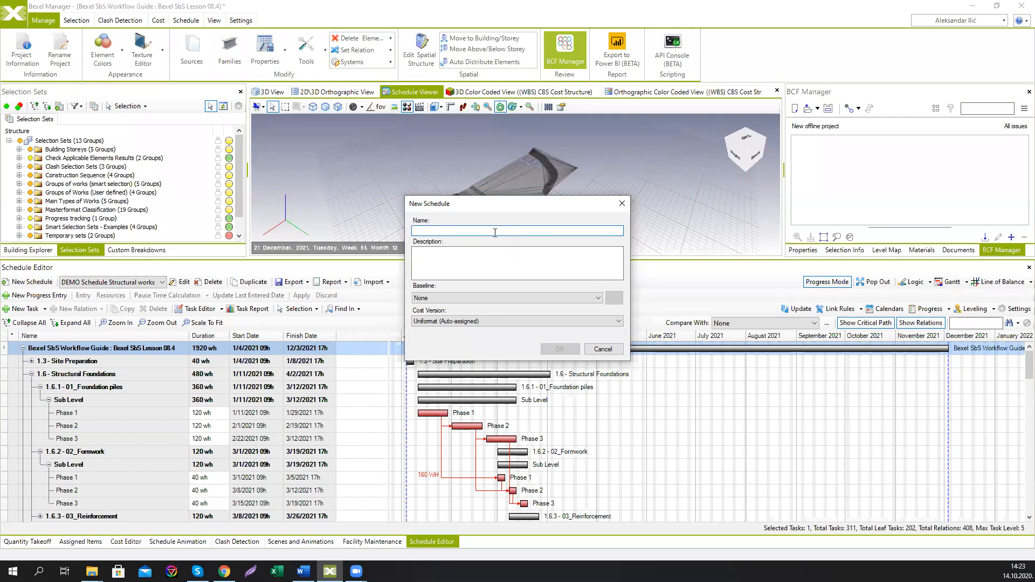
type("Uniformat")
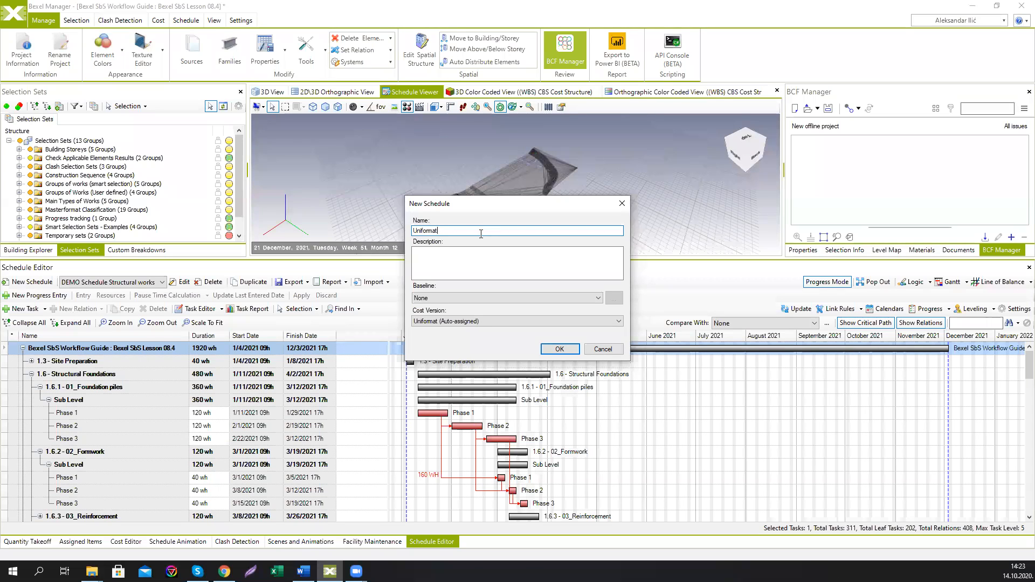
left_click(415, 231)
type("DEMO")
left_click(499, 321)
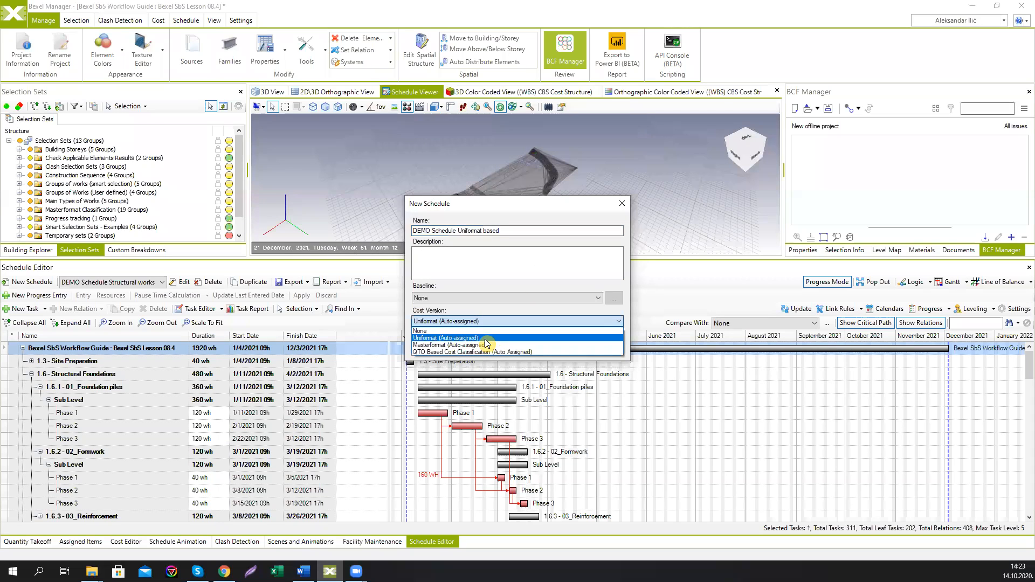
left_click(485, 339)
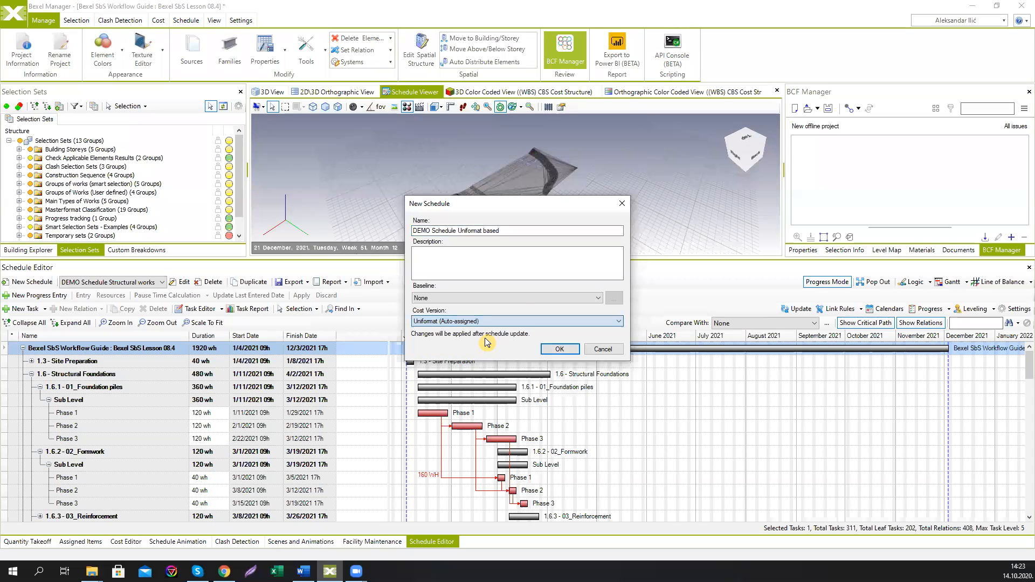
left_click(560, 350)
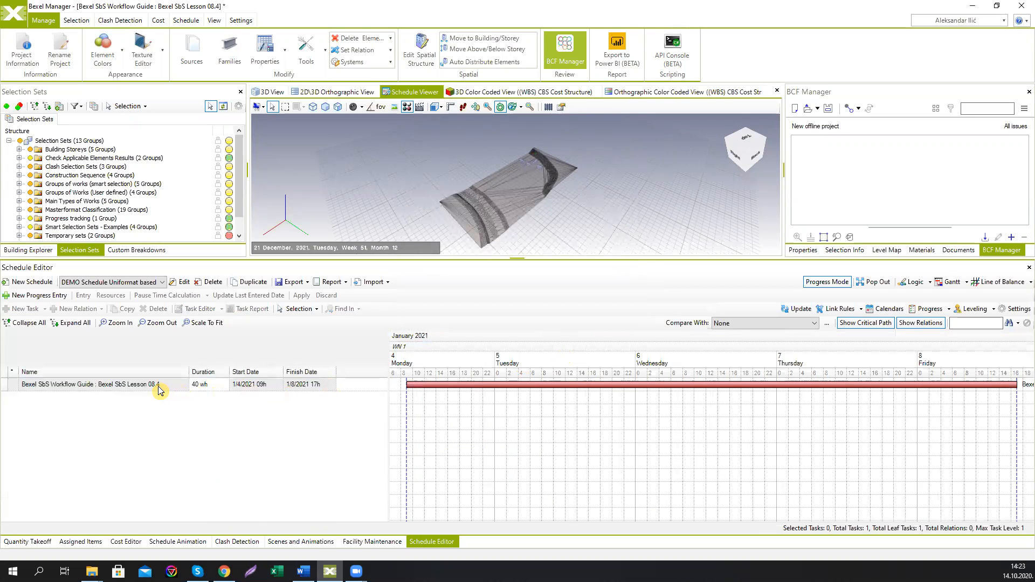
Step: Generate the root task's subtasks with the Creation Wizard from the "Uniformat Based LOB Template 2 LEVELS" template
left_click(157, 386)
right_click(157, 386)
mouse_move(225, 448)
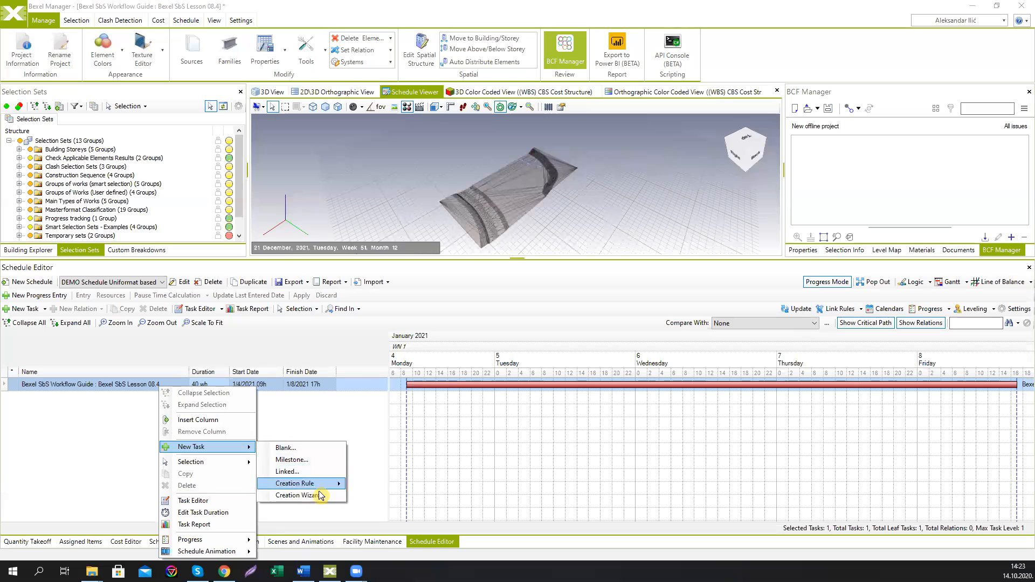
left_click(323, 486)
left_click(467, 157)
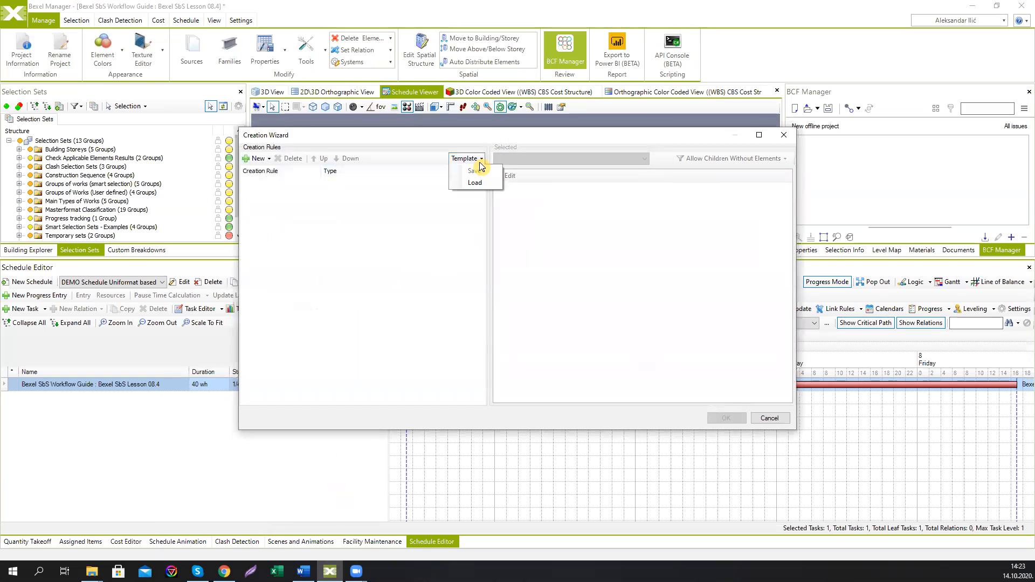
left_click(479, 187)
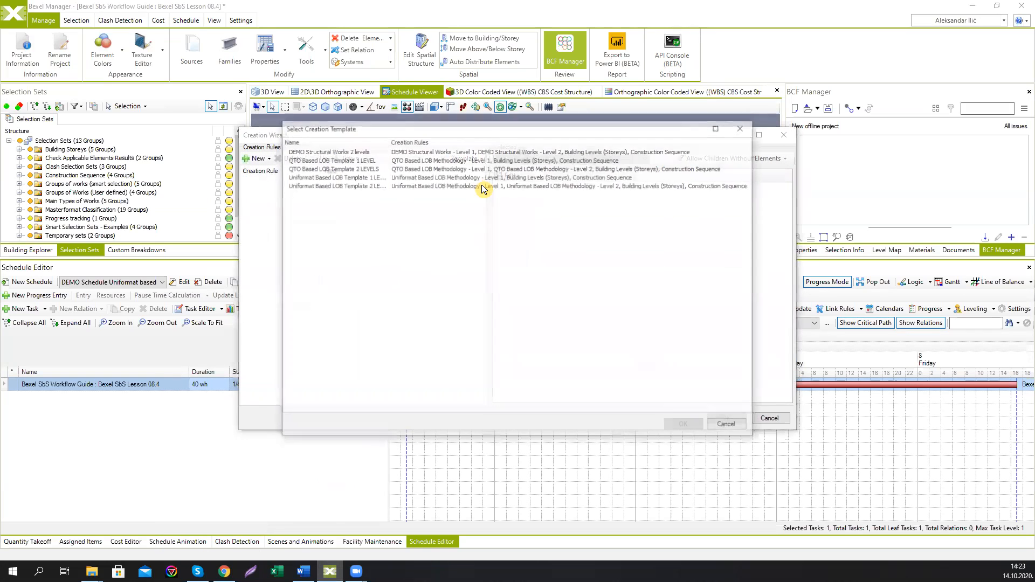
left_click(358, 185)
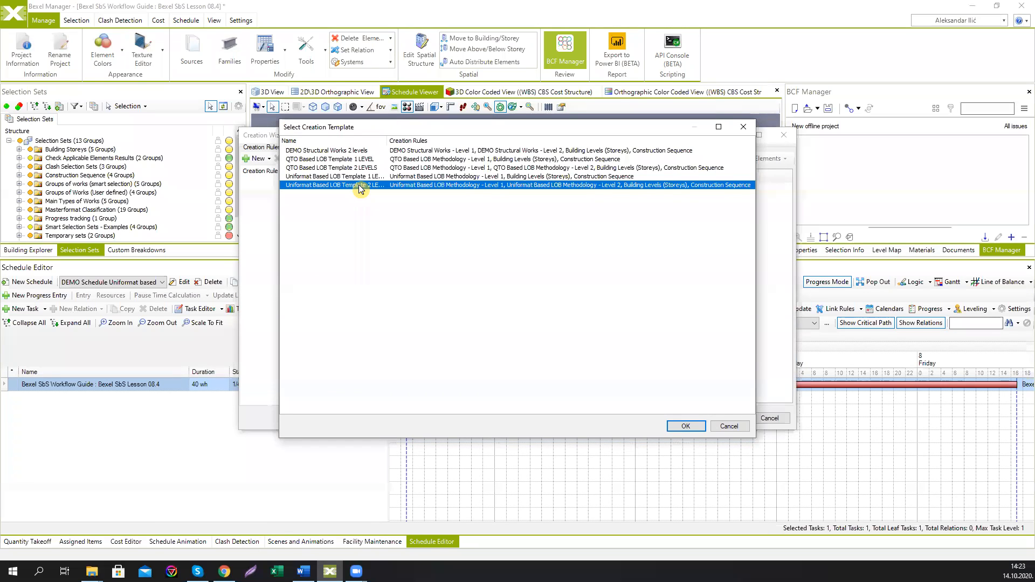
left_click(683, 427)
left_click(723, 419)
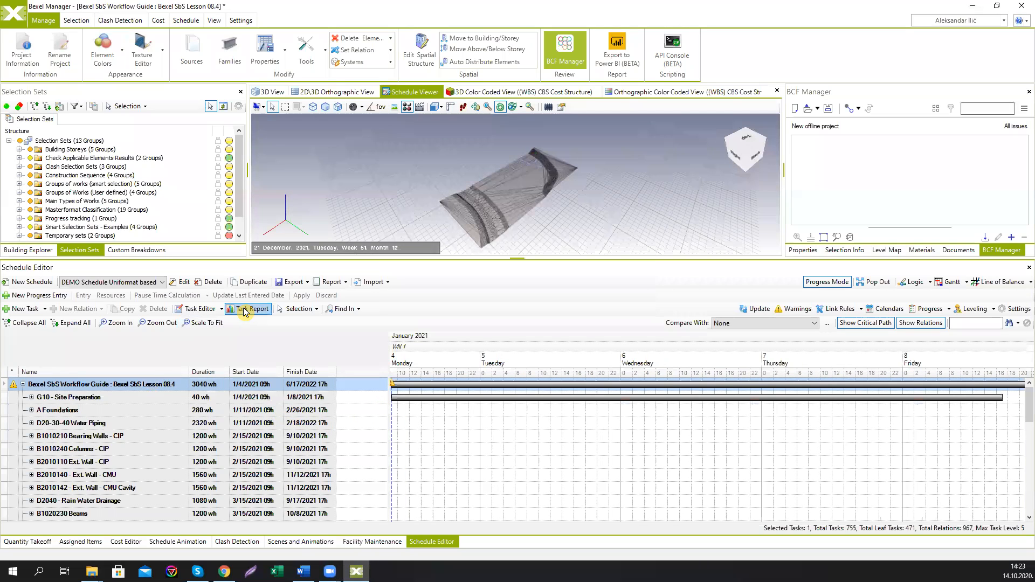
Step: Scale the Gantt to fit and open the Task Report to view the Cumulative Cost, Labor, Equipment and Cost charts
left_click(204, 323)
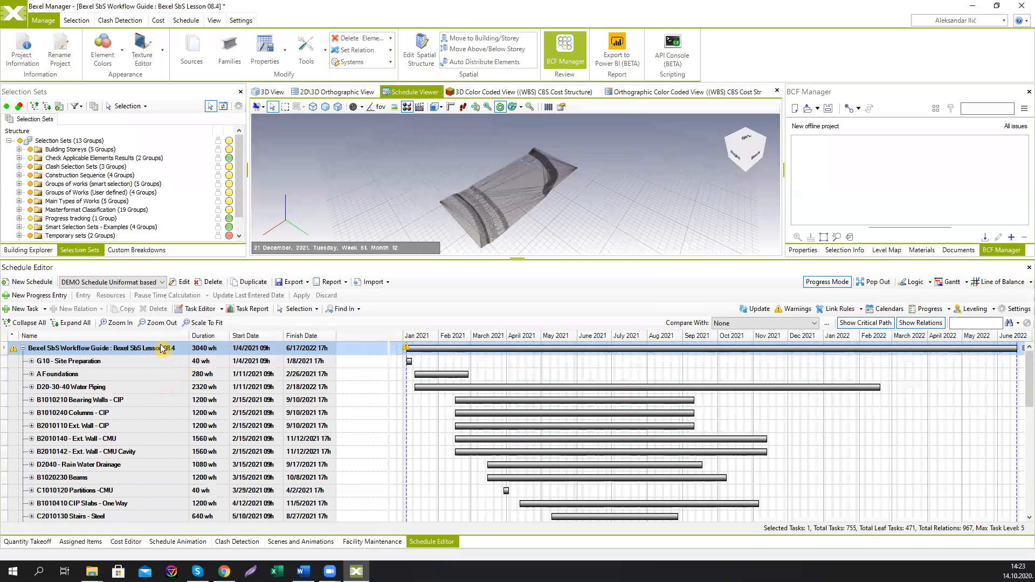
left_click(247, 310)
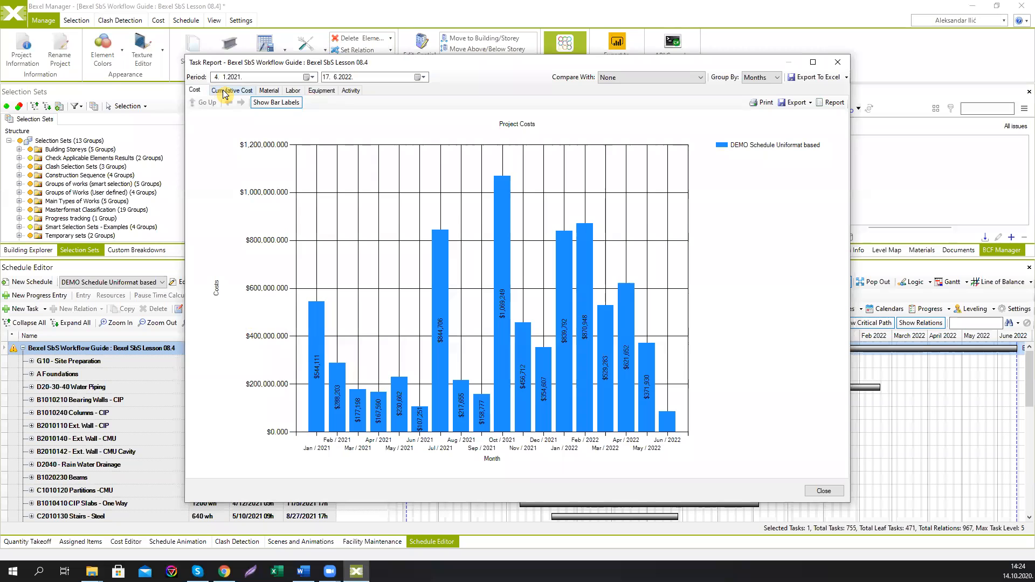
left_click(231, 90)
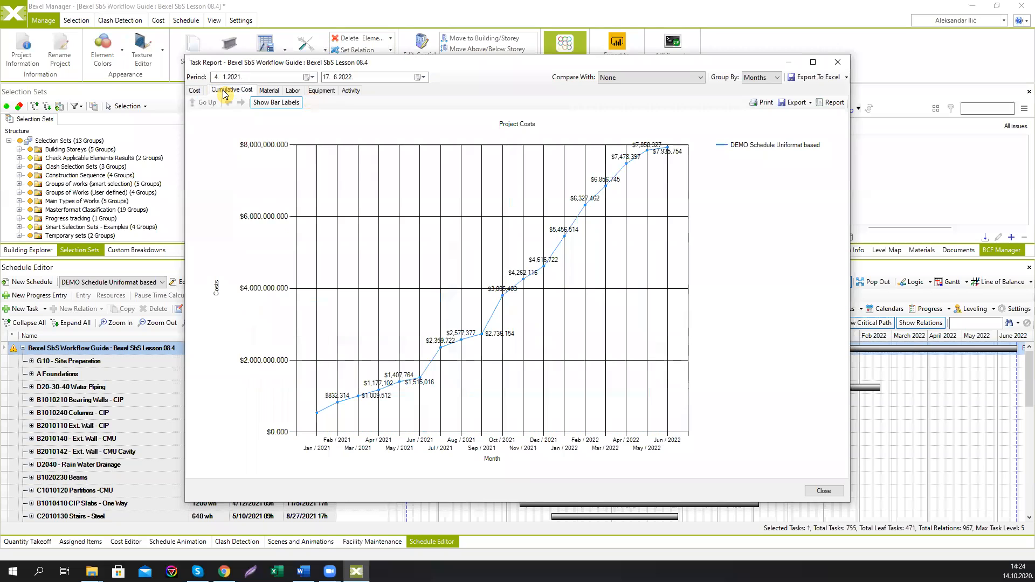
left_click(292, 91)
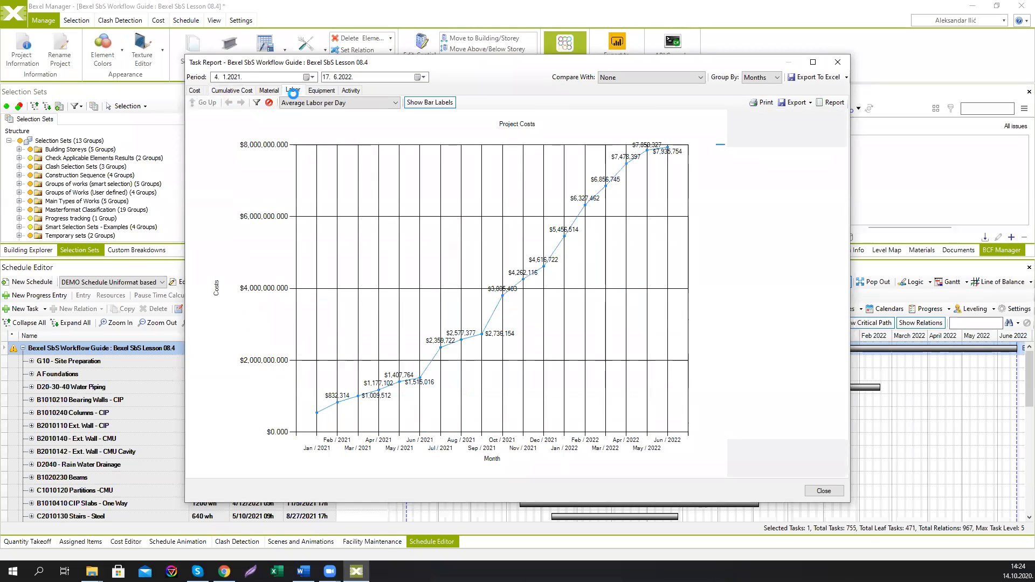
left_click(325, 91)
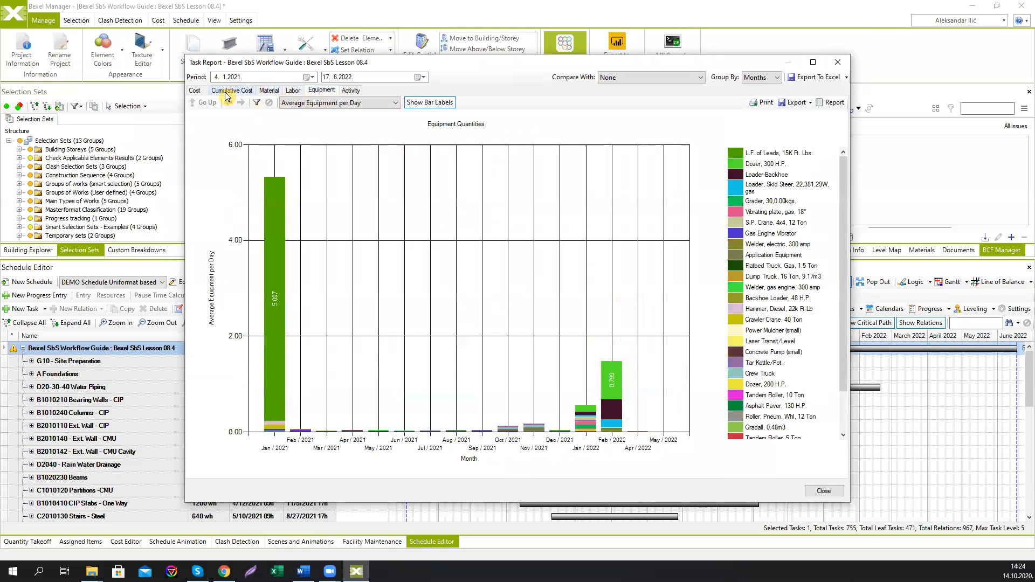
left_click(223, 91)
left_click(195, 91)
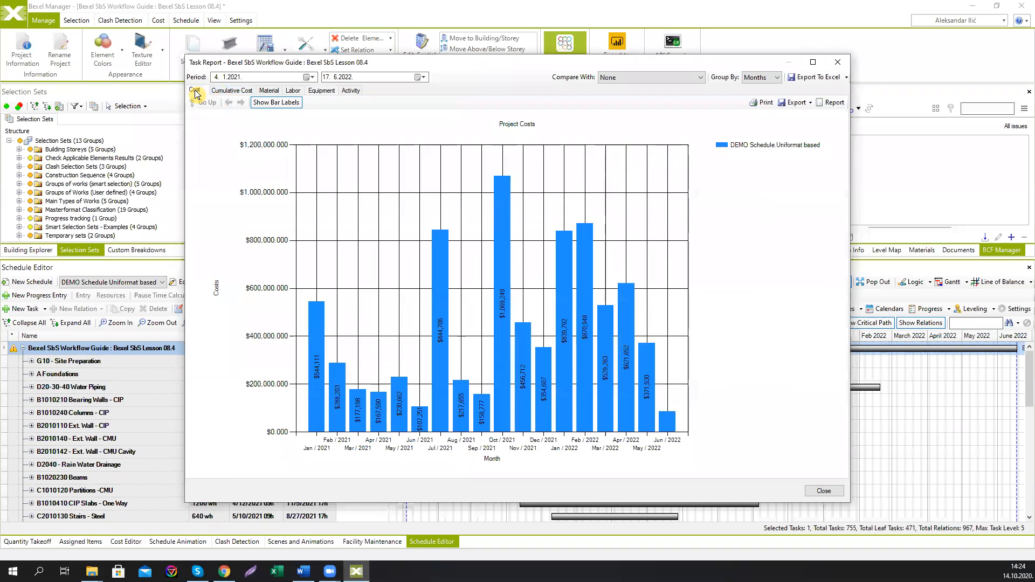
Step: Switch among the Task Report's cost, labor and equipment charts, then close the report
left_click(226, 90)
left_click(297, 91)
left_click(319, 91)
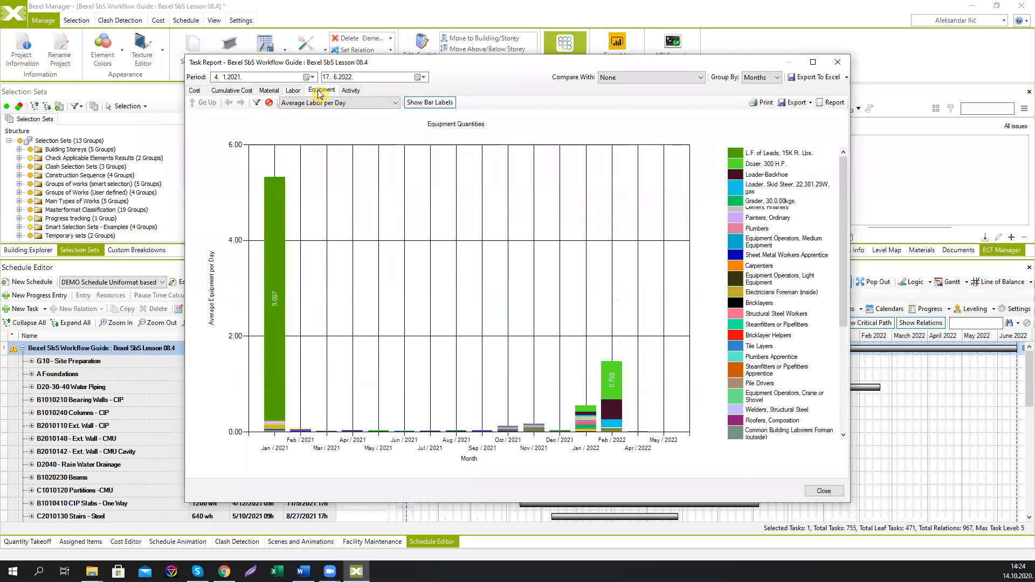
left_click(297, 92)
left_click(317, 92)
left_click(294, 91)
left_click(837, 63)
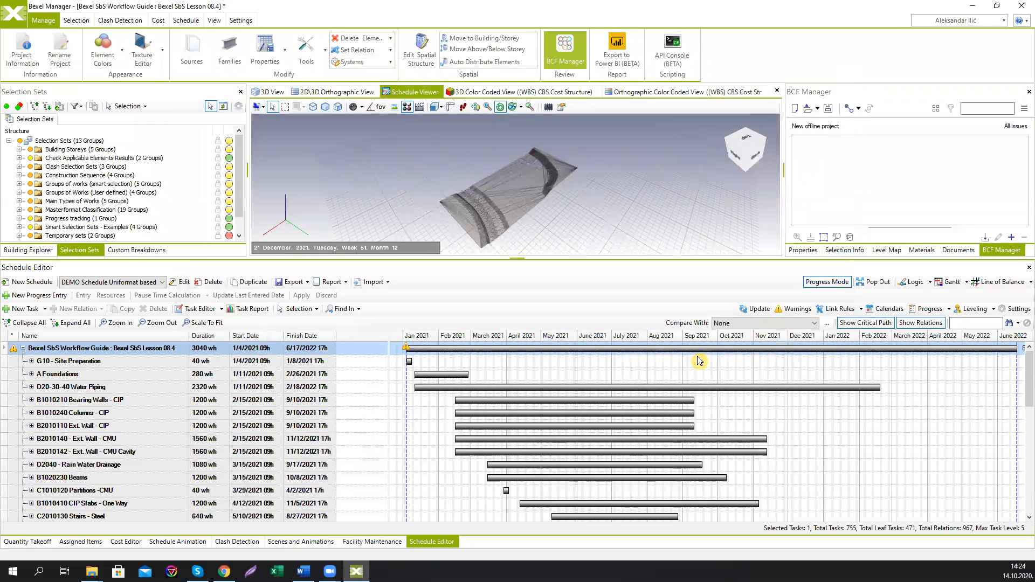
Step: Add a Line of Balance view, maximize the popped-out Schedule Editor, and show locations up to Level 2
left_click(1026, 284)
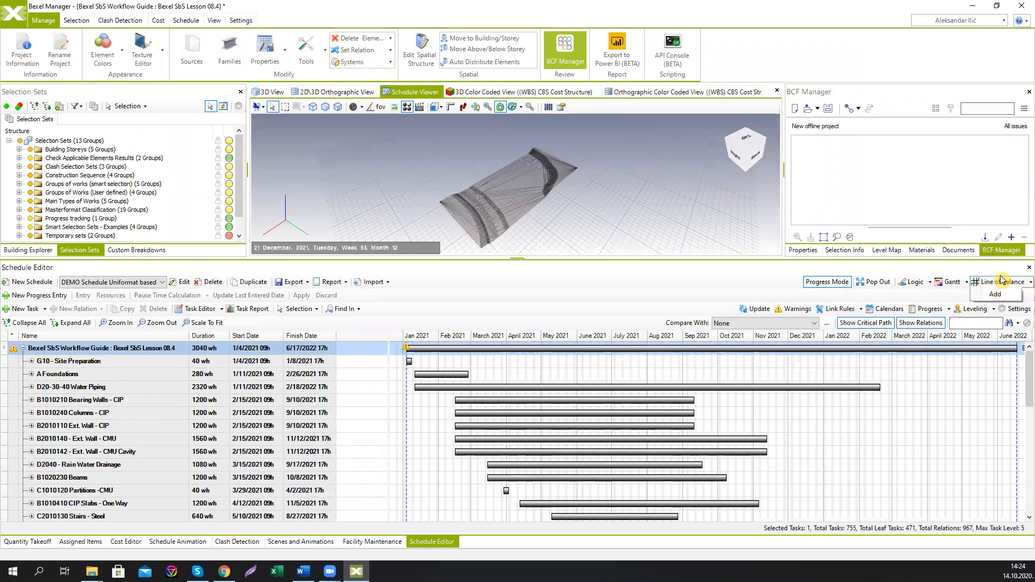
left_click(995, 294)
left_click(873, 283)
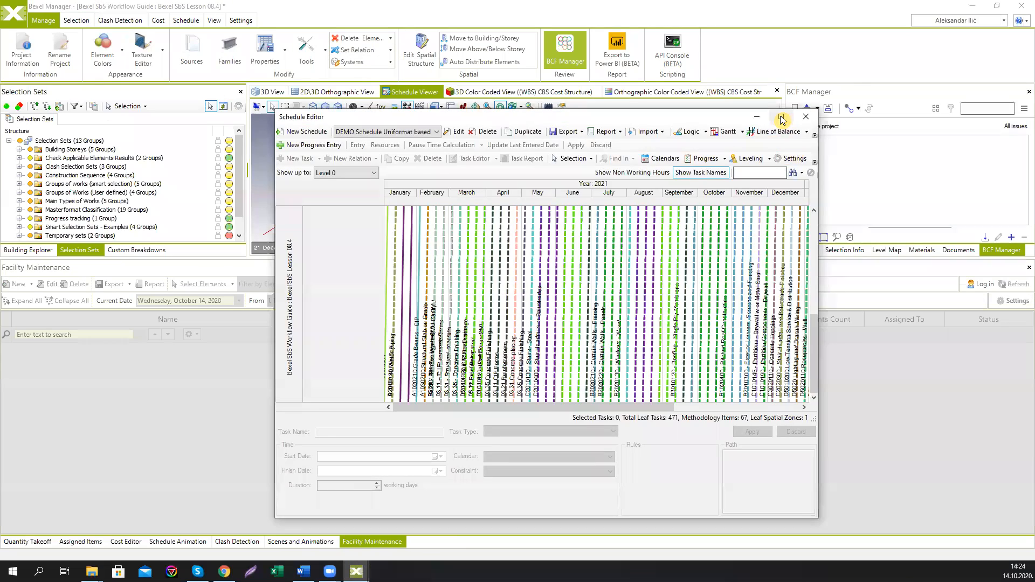
left_click(781, 119)
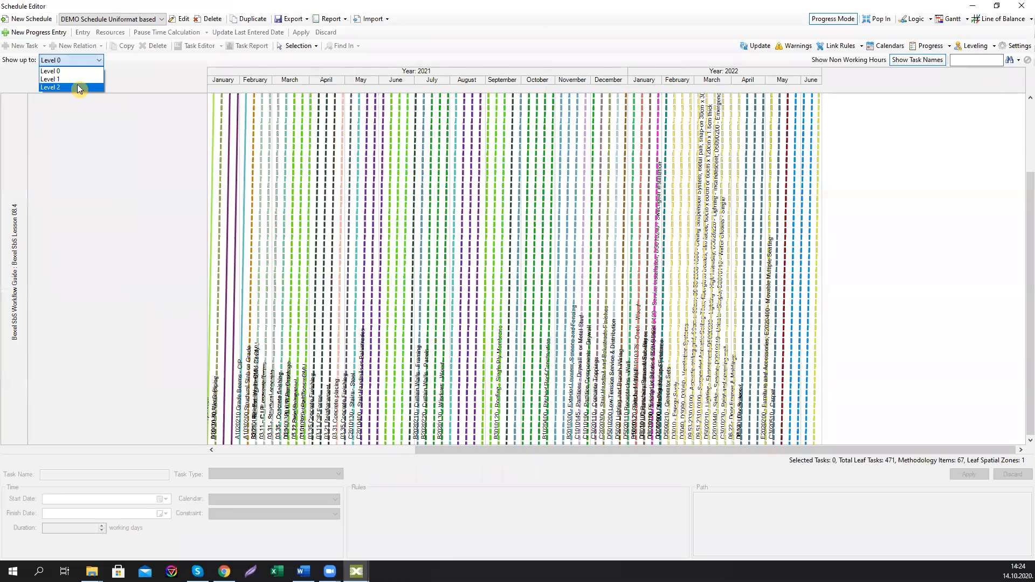
left_click(77, 86)
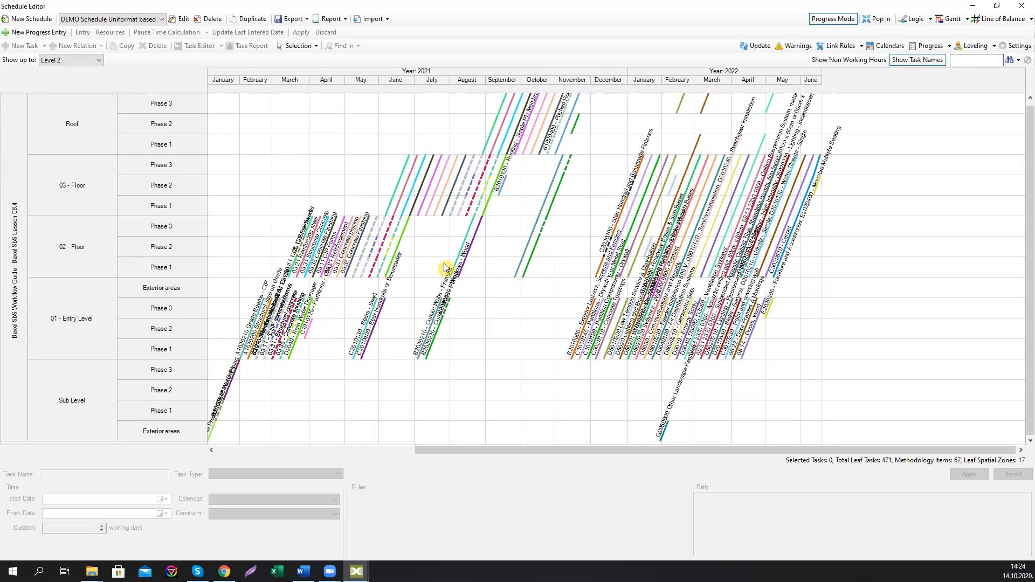
Step: Return to the Gantt view, open the Task Report, and filter the Labor chart to show only Glaziers
left_click(947, 19)
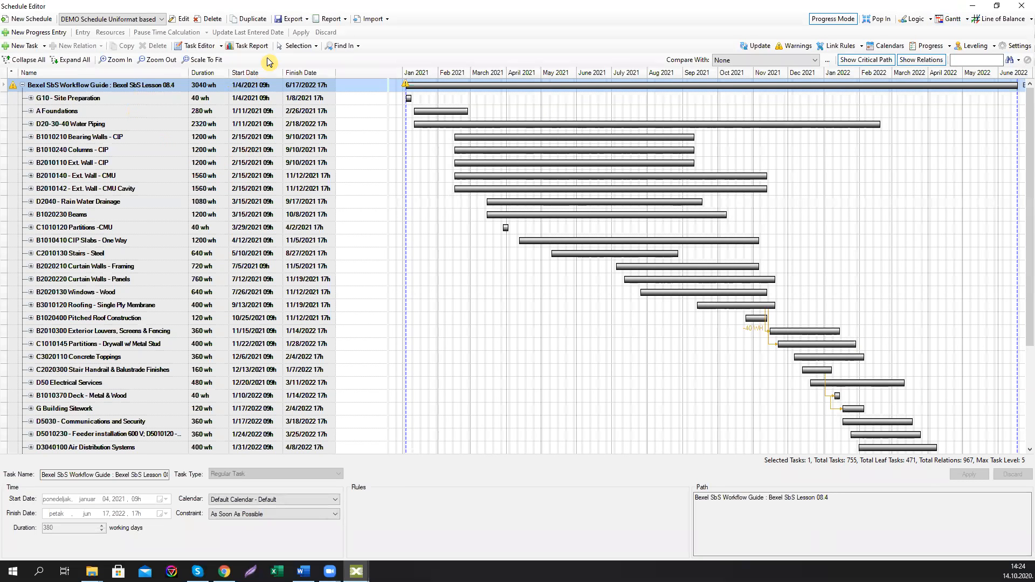
left_click(246, 46)
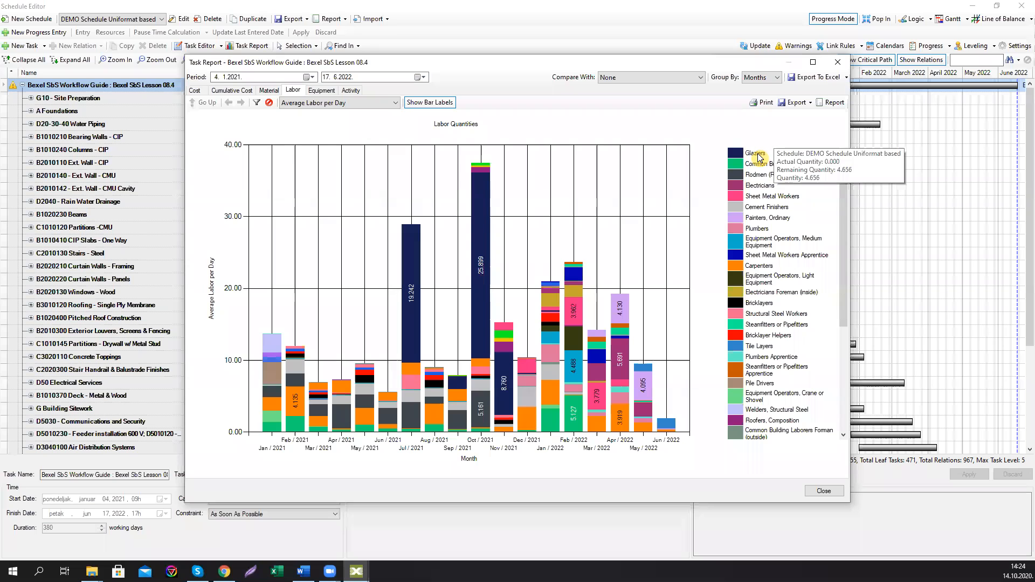
left_click(257, 102)
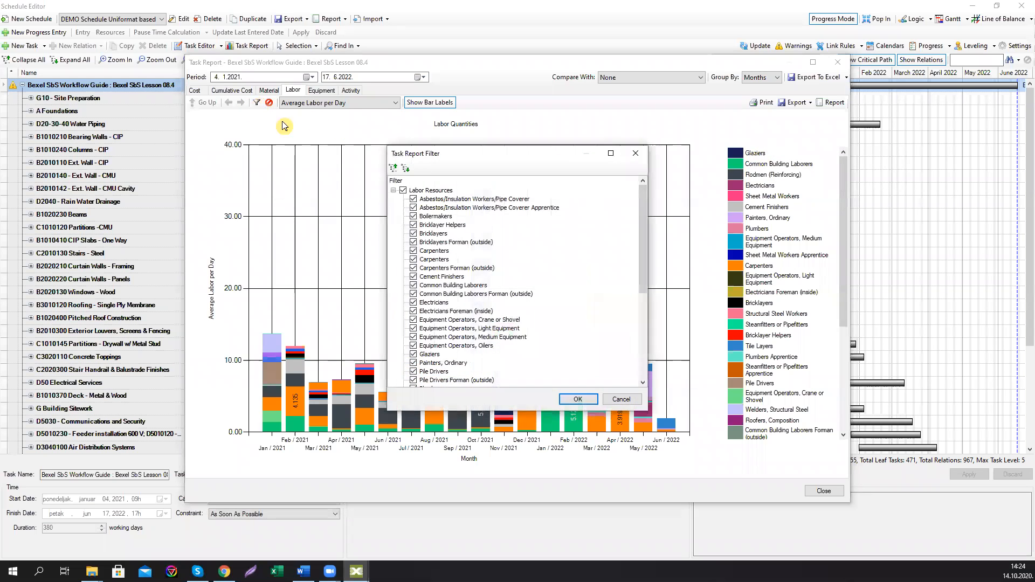
left_click(403, 190)
scroll(412, 264, "down", 2)
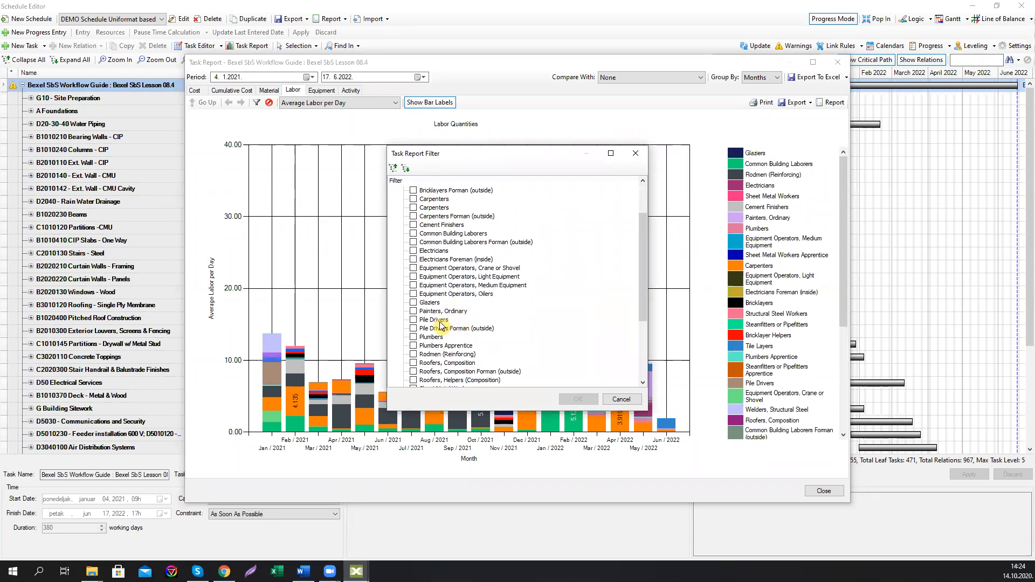
left_click(413, 302)
left_click(576, 399)
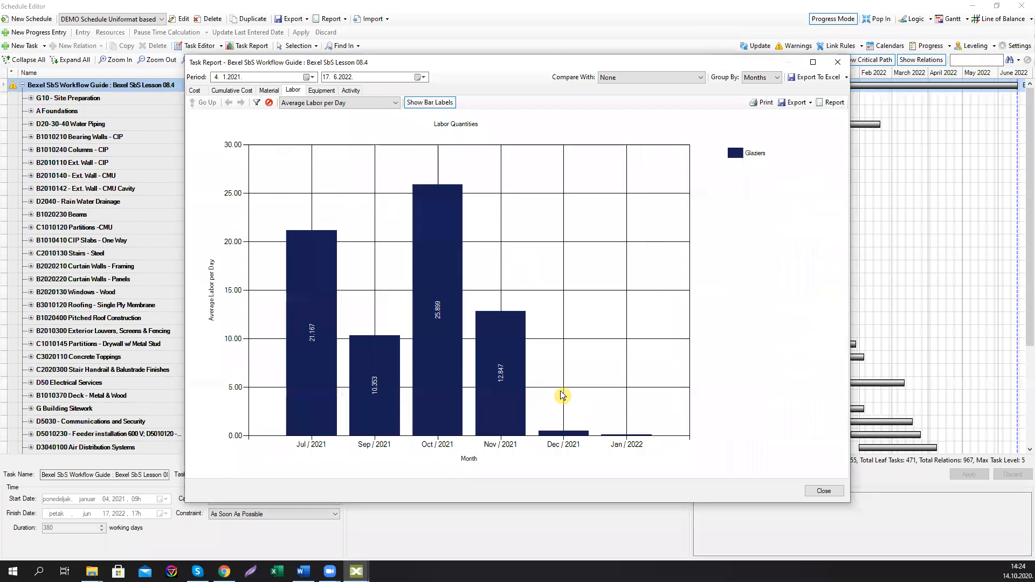
Step: Drill into July 2021's daily Glaziers labor and step forward and back through the monthly charts
left_click(308, 280)
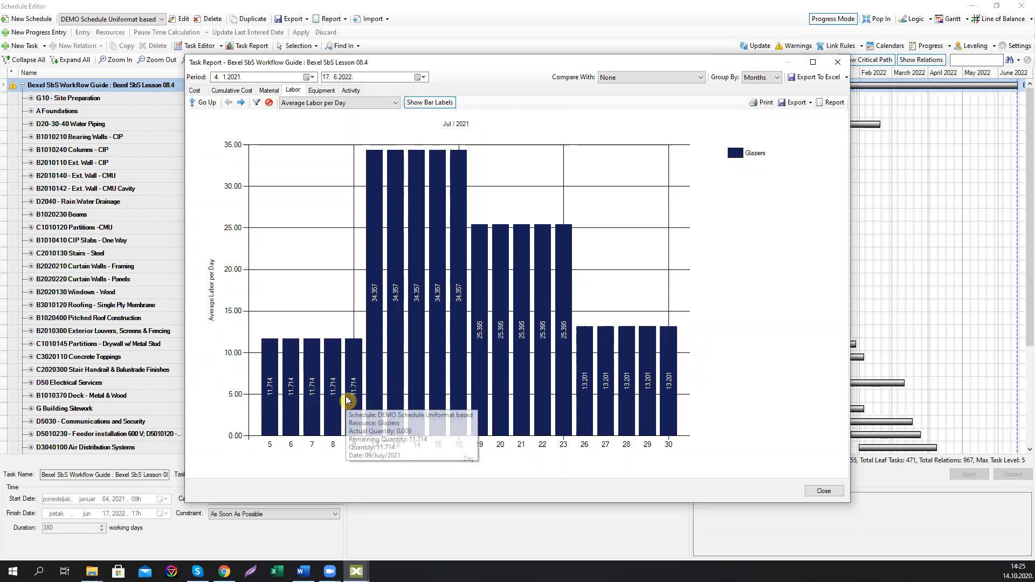
mouse_move(339, 386)
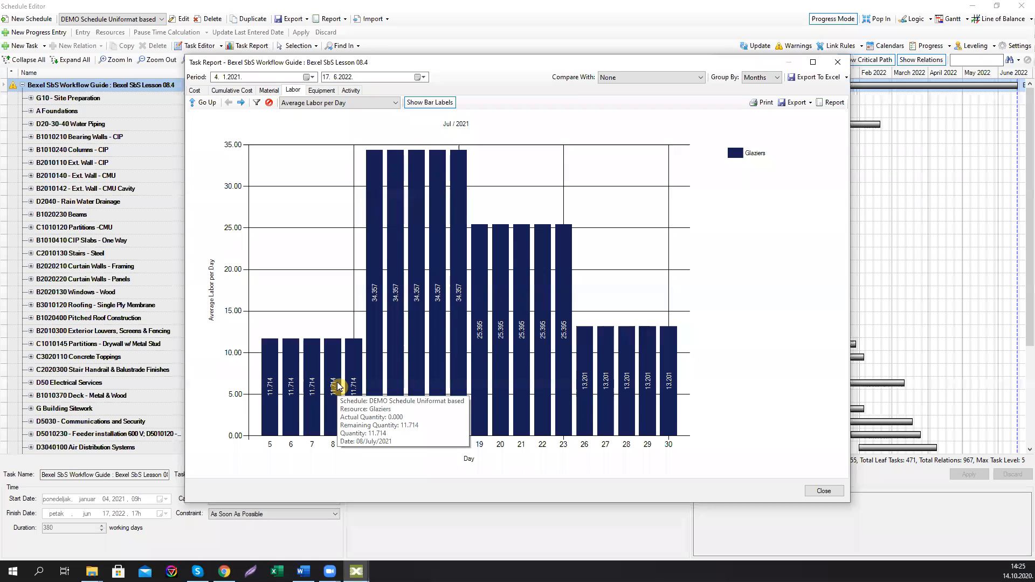
mouse_move(392, 327)
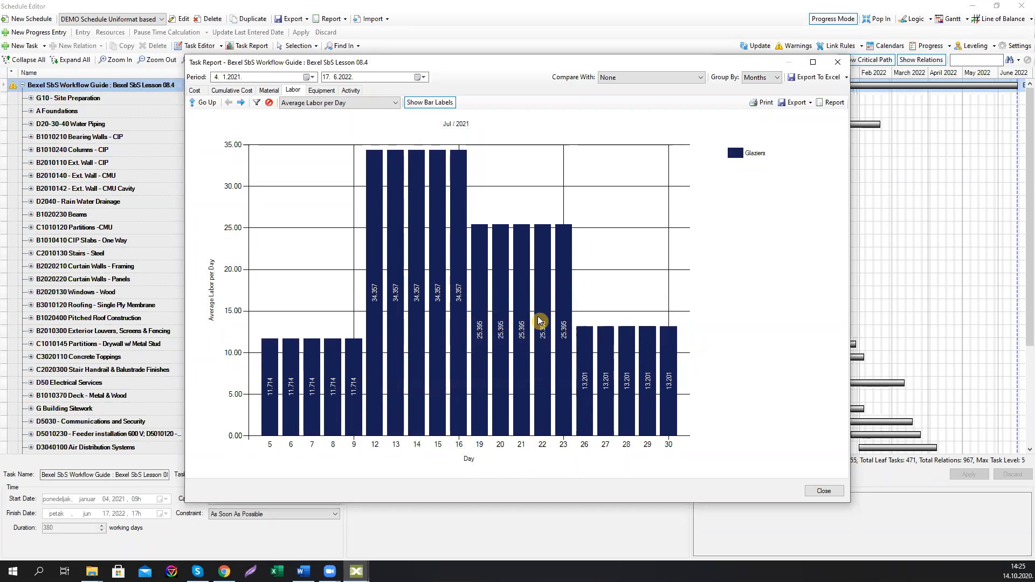
left_click(241, 103)
left_click(240, 103)
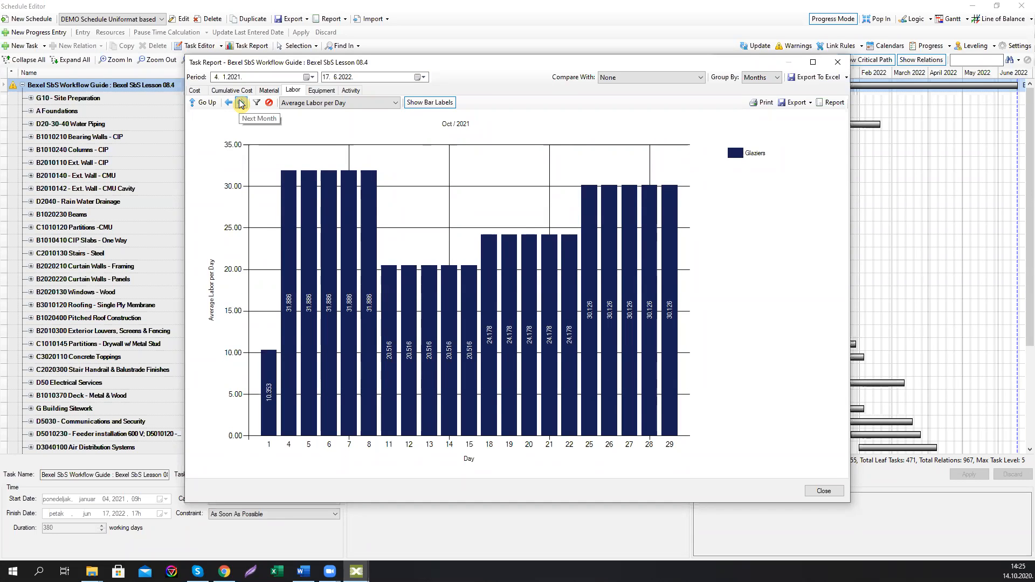
left_click(240, 103)
left_click(241, 103)
left_click(232, 103)
left_click(232, 103)
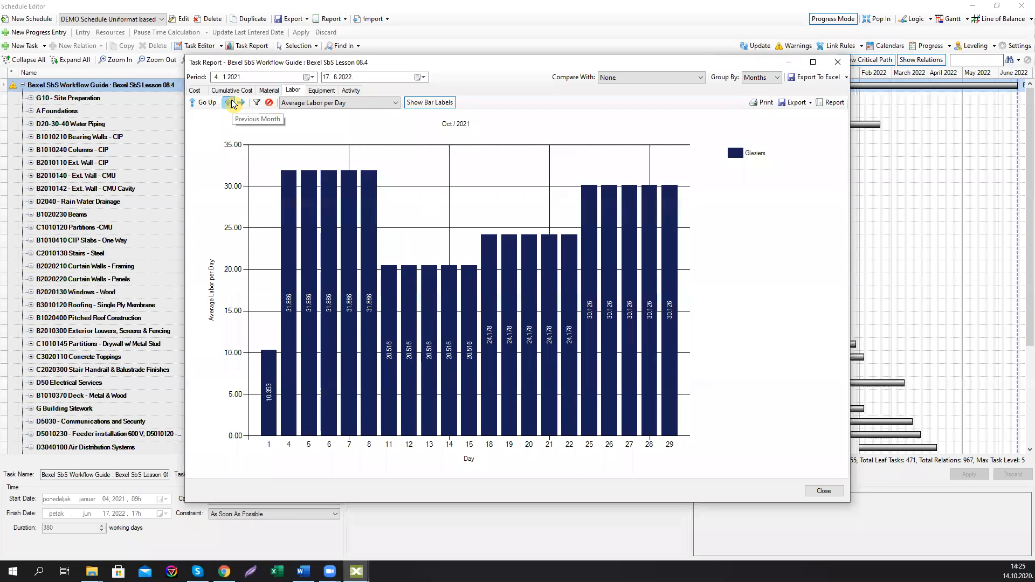
left_click(232, 103)
left_click(232, 103)
left_click(231, 103)
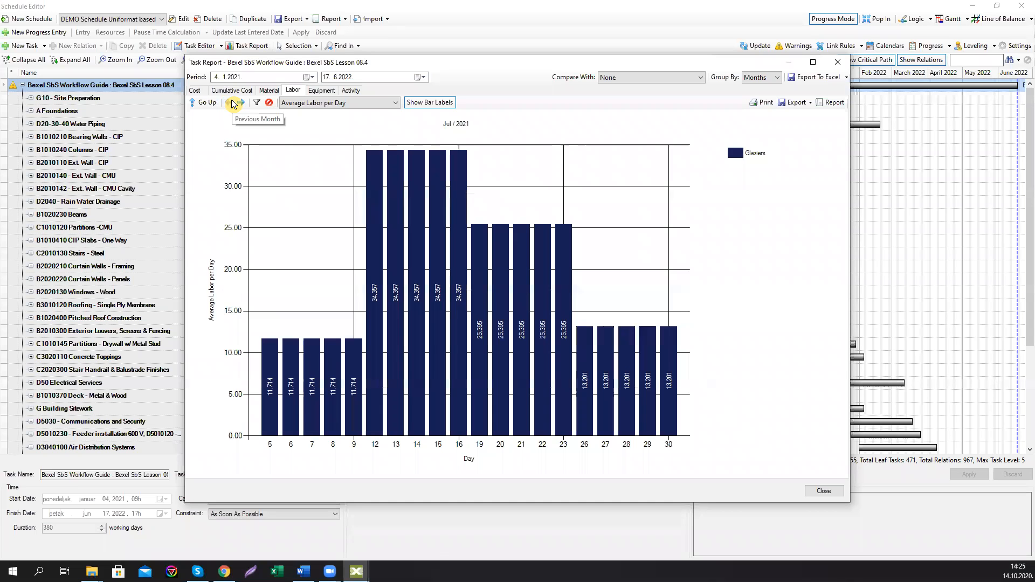
Step: Close the Task Report and switch to the Line of Balance view
left_click(840, 66)
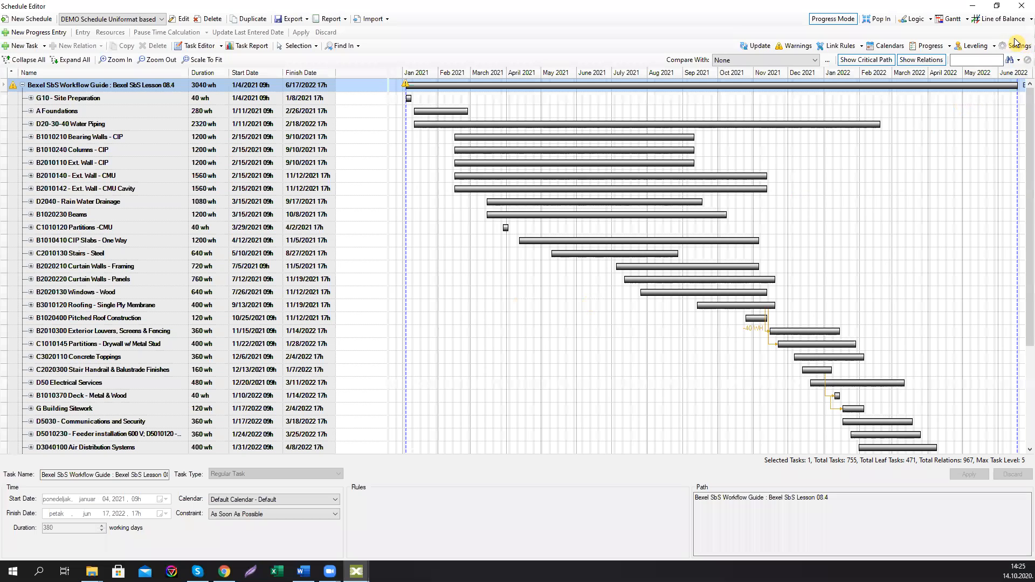
left_click(1002, 19)
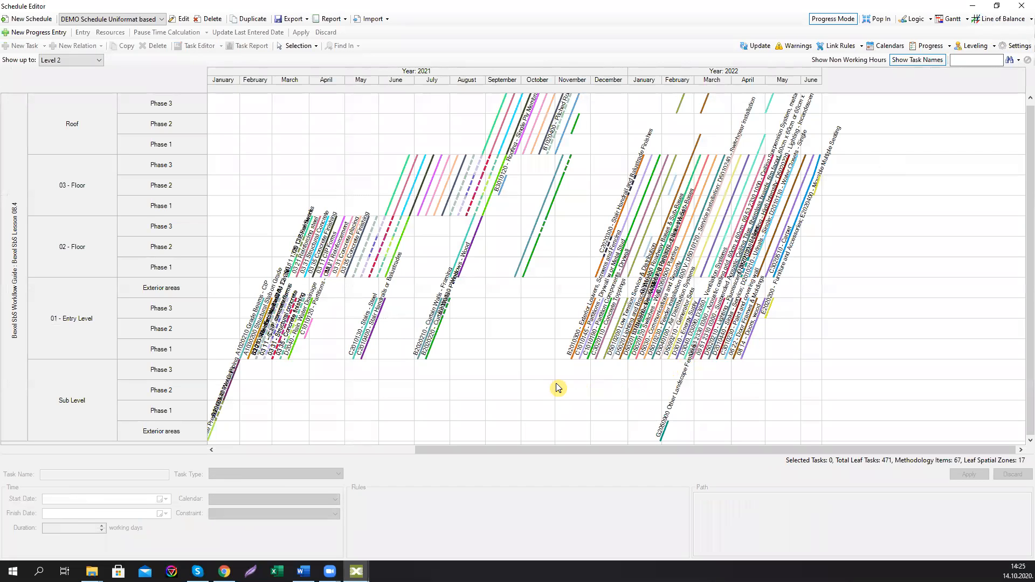
Step: Select the Curtain Walls - Framing tasks and set their working hours to 80, applying the change
mouse_move(422, 356)
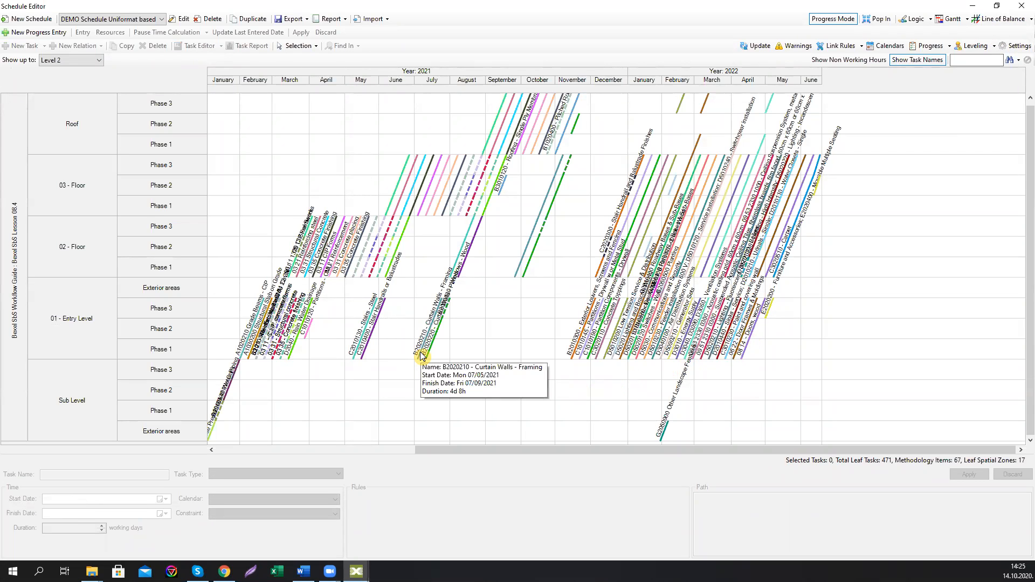
left_click(422, 355)
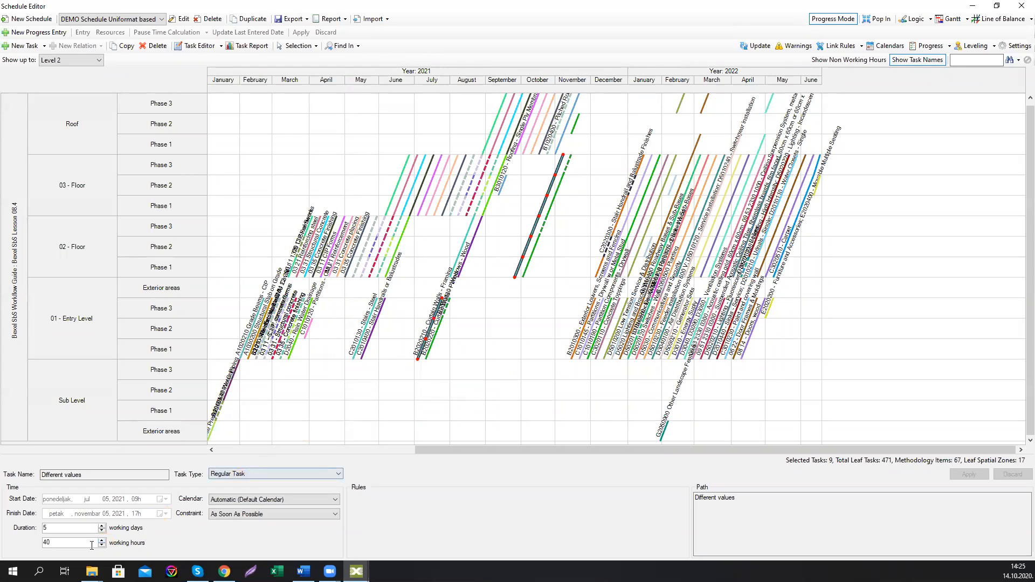
left_click_drag(41, 547, 27, 553)
type("80")
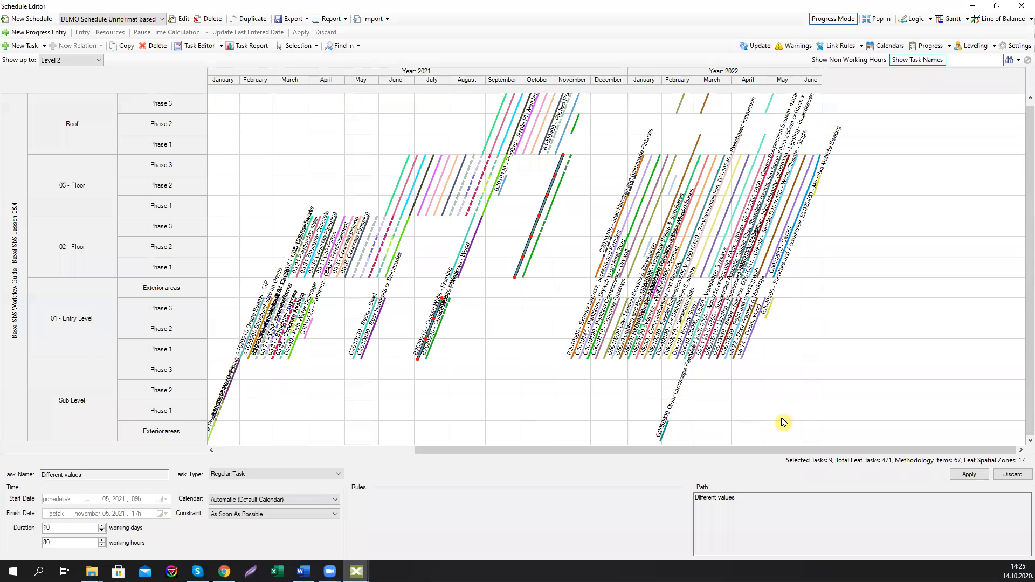
left_click(968, 476)
Step: Select the Curtain Walls - Panels tasks and set their working hours to 80, applying the change
left_click(436, 352)
left_click(436, 353)
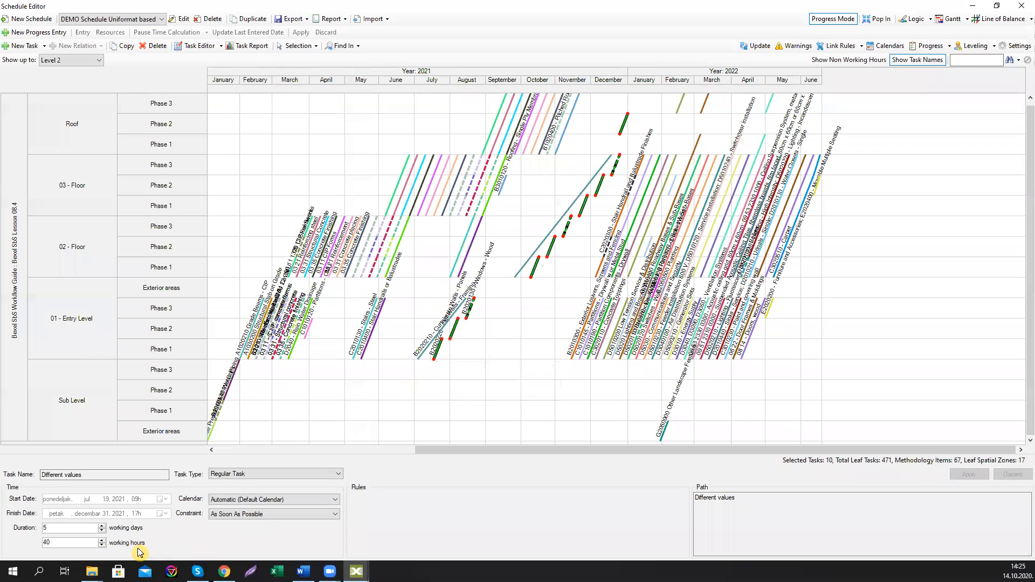
type("80")
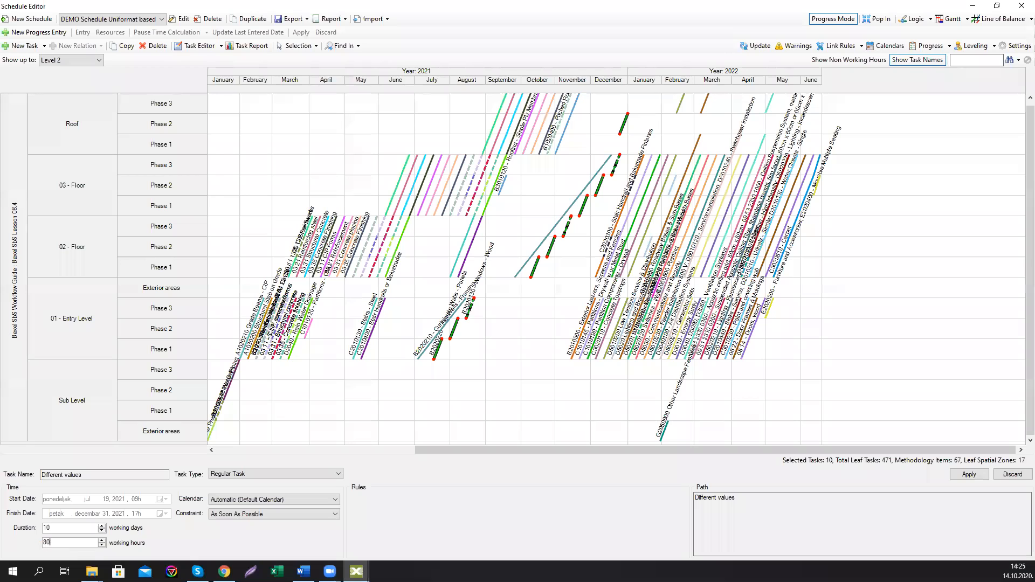
left_click(968, 474)
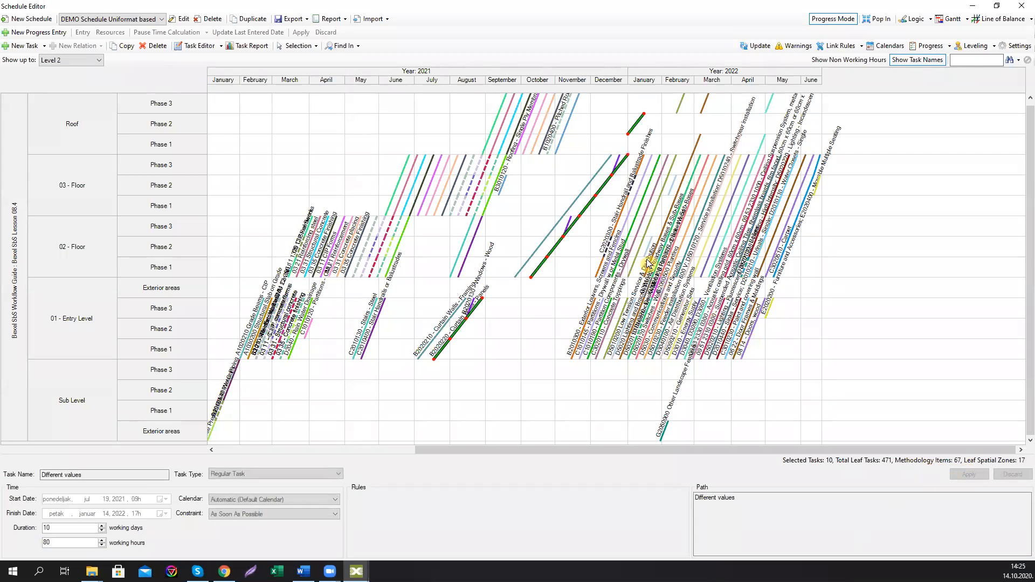
Step: Select the Windows - Wood Phase 3 tasks and set their working hours to 80, applying the change
left_click(572, 222)
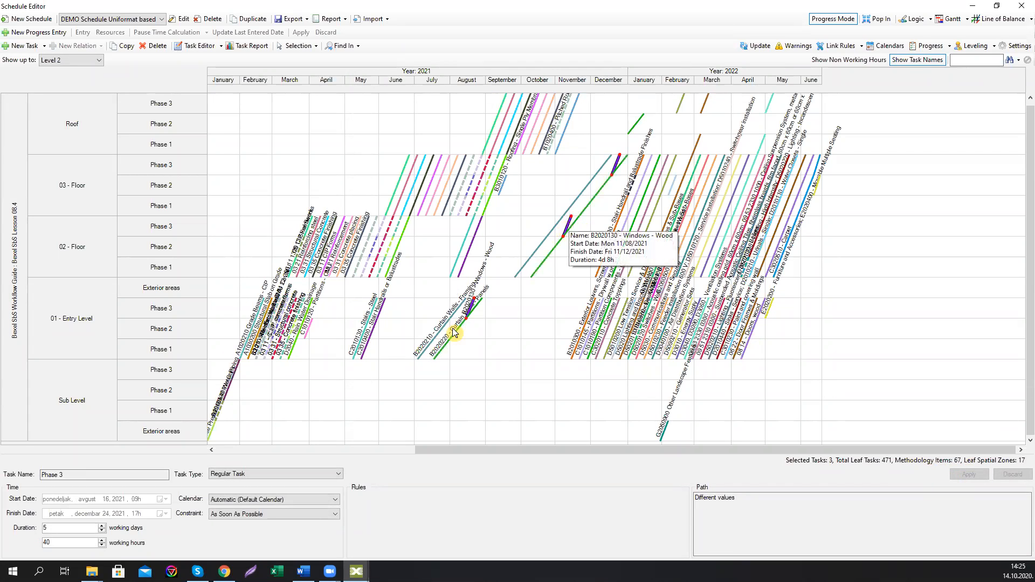
type("80")
left_click(969, 474)
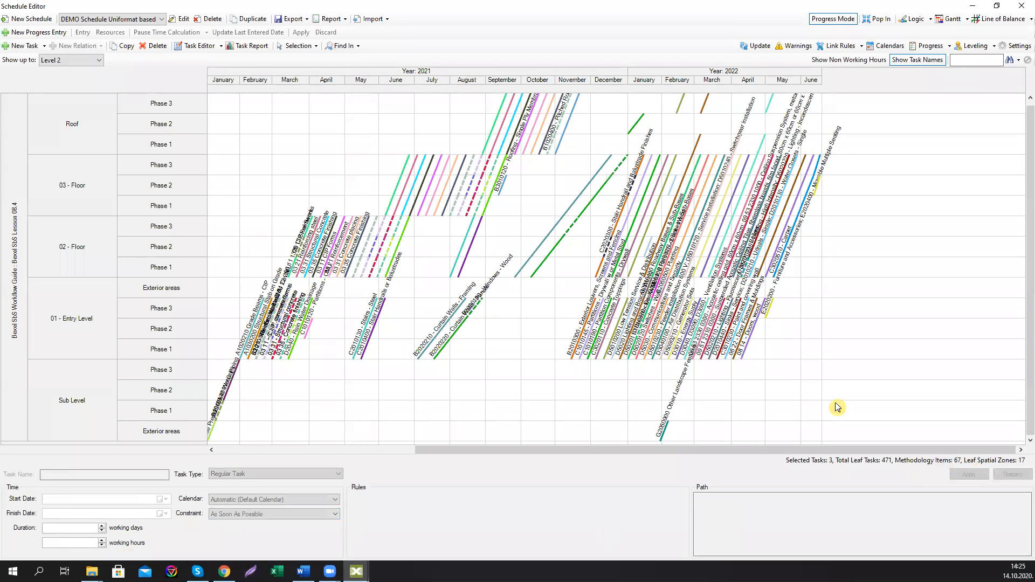
Step: Clear the selection, switch to the Gantt view and open the Task Report
left_click(427, 353)
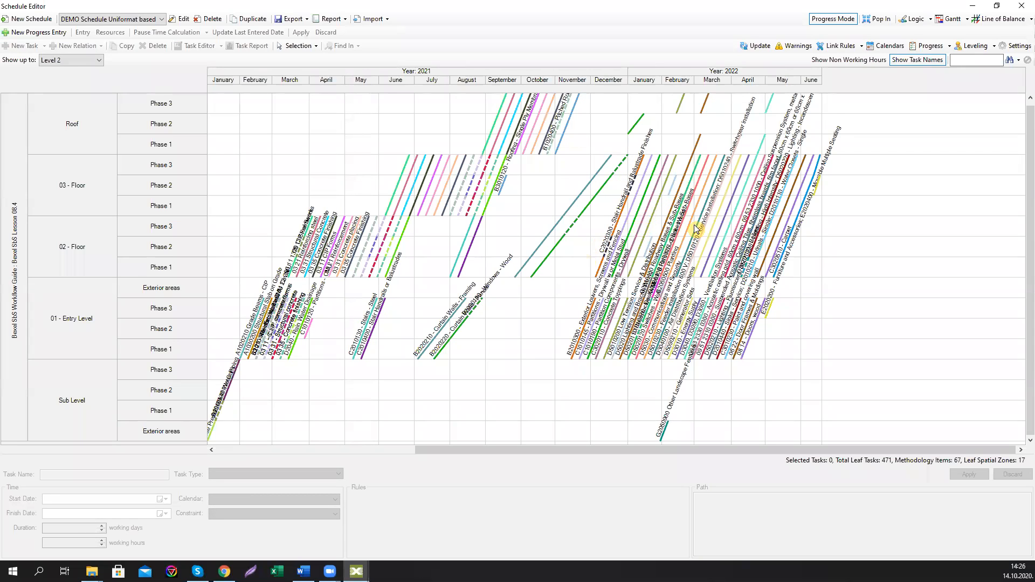
left_click(949, 19)
left_click(247, 46)
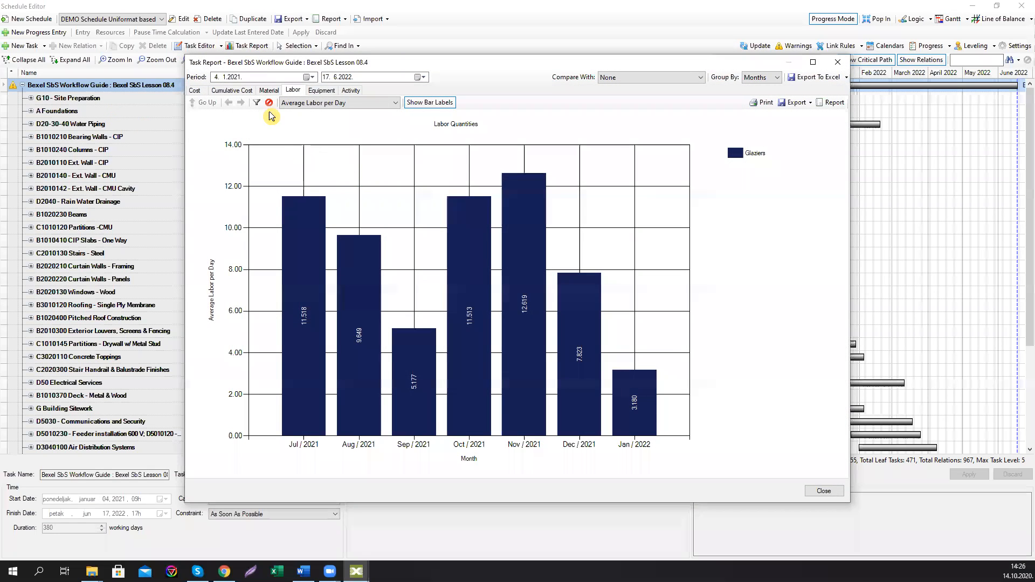
Step: Drill into August 2021's daily Glaziers labor and step forward and back through the monthly charts
left_click(300, 309)
left_click(242, 103)
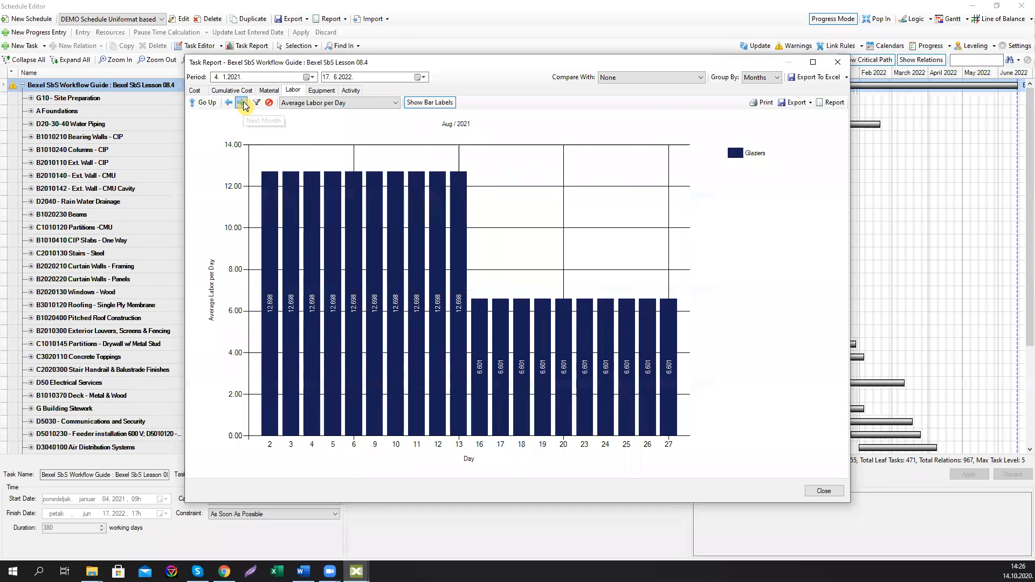
left_click(242, 103)
left_click(242, 104)
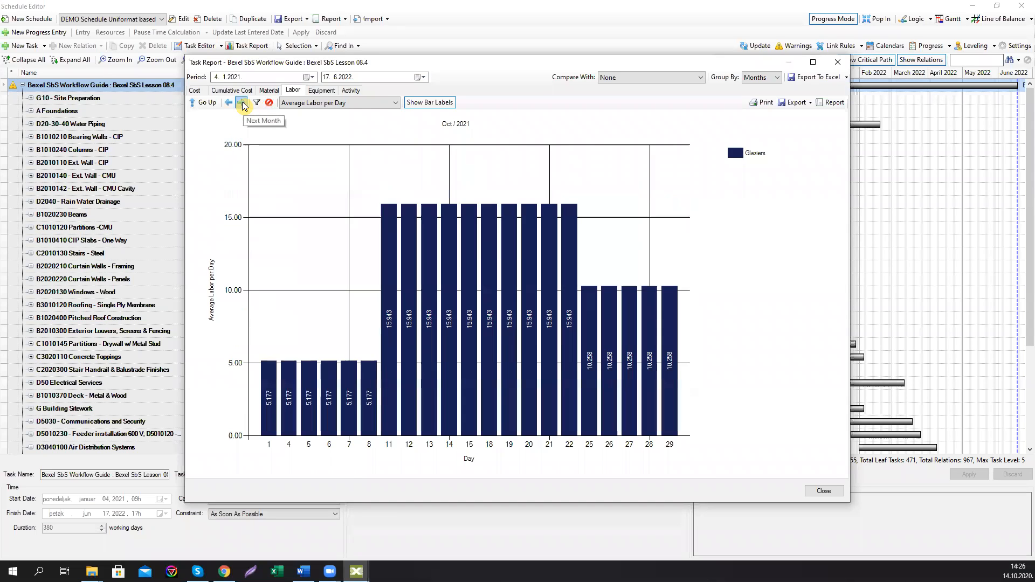
left_click(242, 103)
left_click(242, 103)
left_click(242, 104)
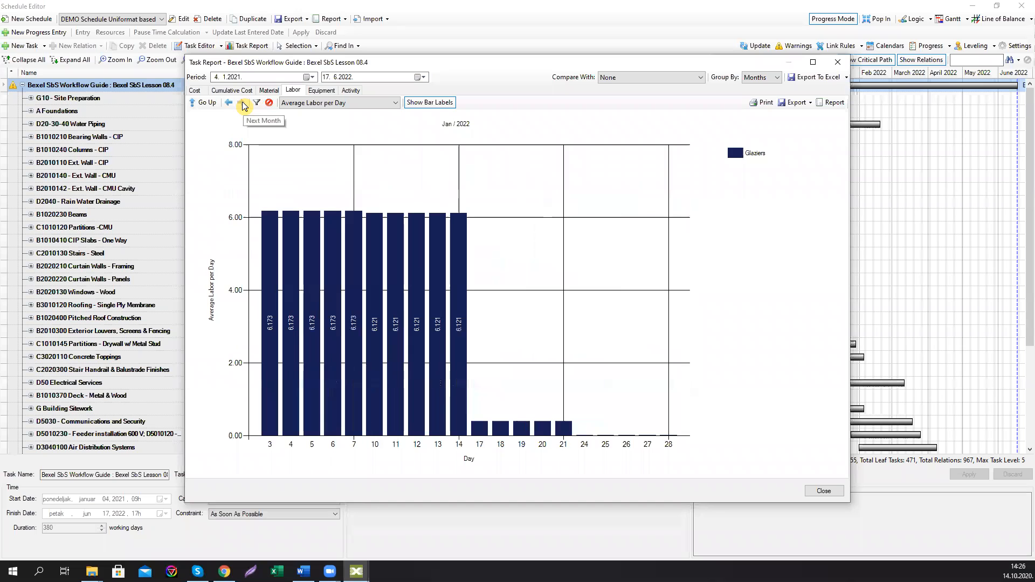
left_click(228, 102)
left_click(228, 103)
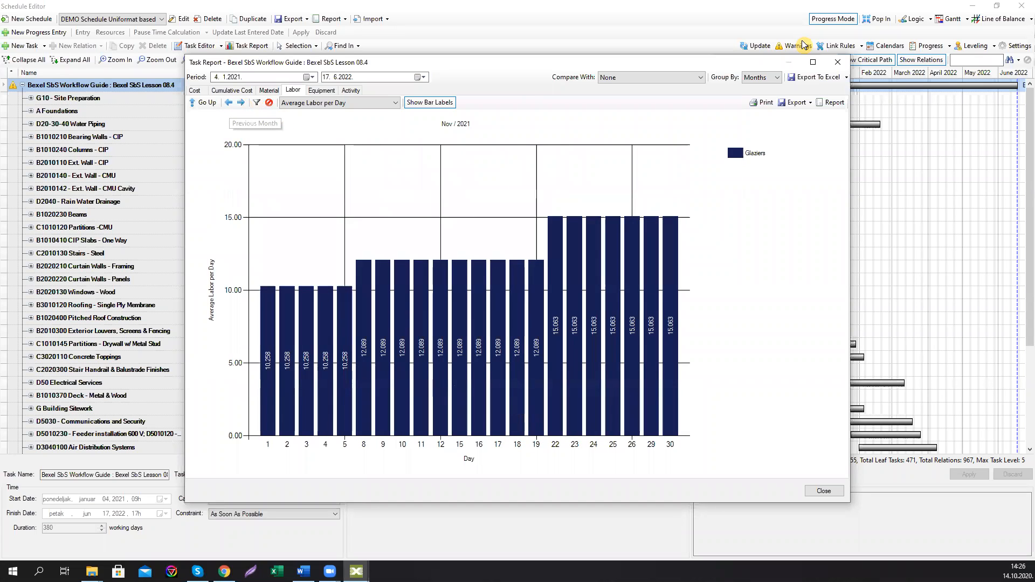
Step: Close the Task Report and switch back to the Line of Balance view
left_click(837, 62)
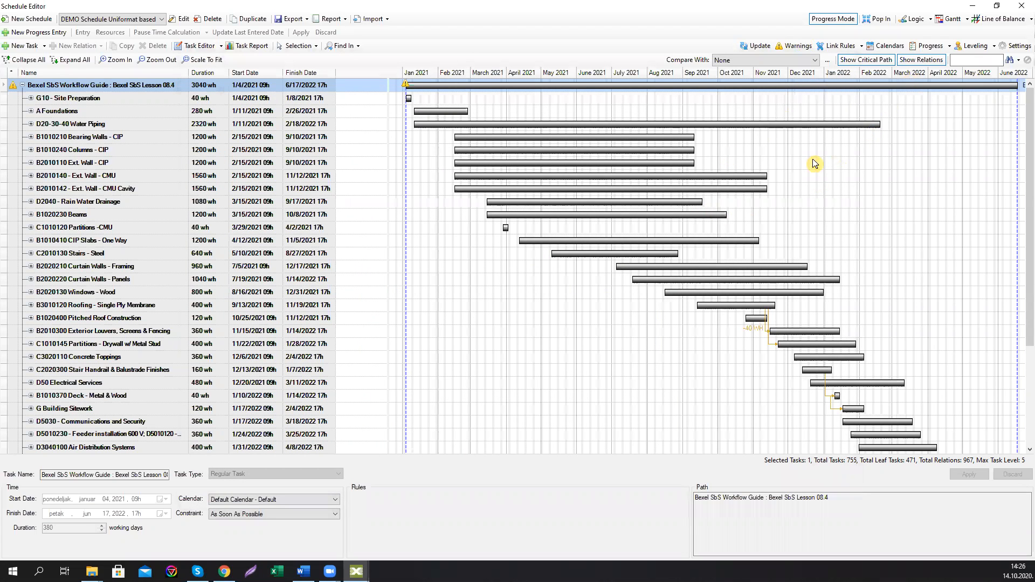
left_click(1012, 23)
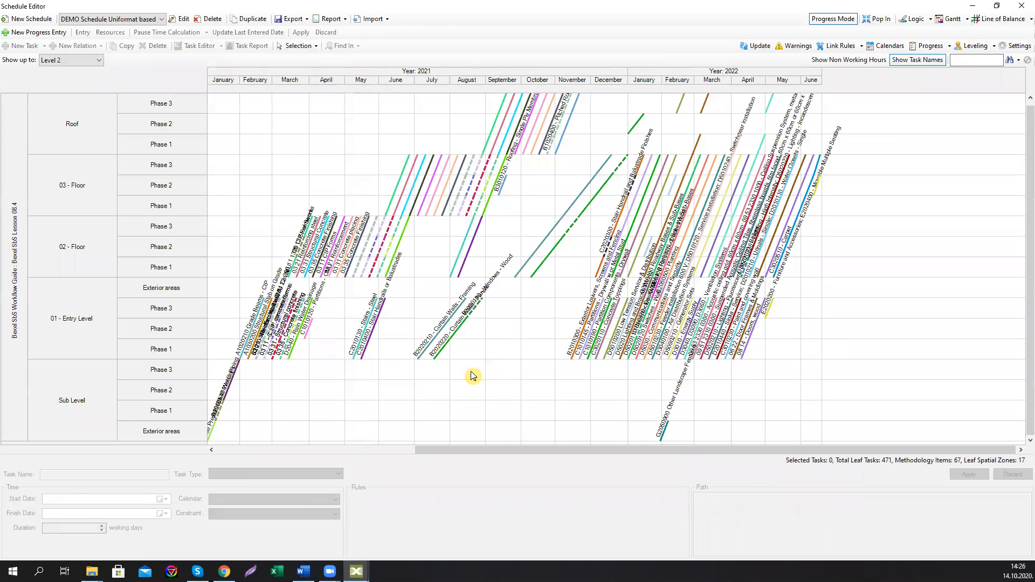
Step: Select the Curtain Walls - Framing tasks in the Line of Balance view
left_click(420, 358)
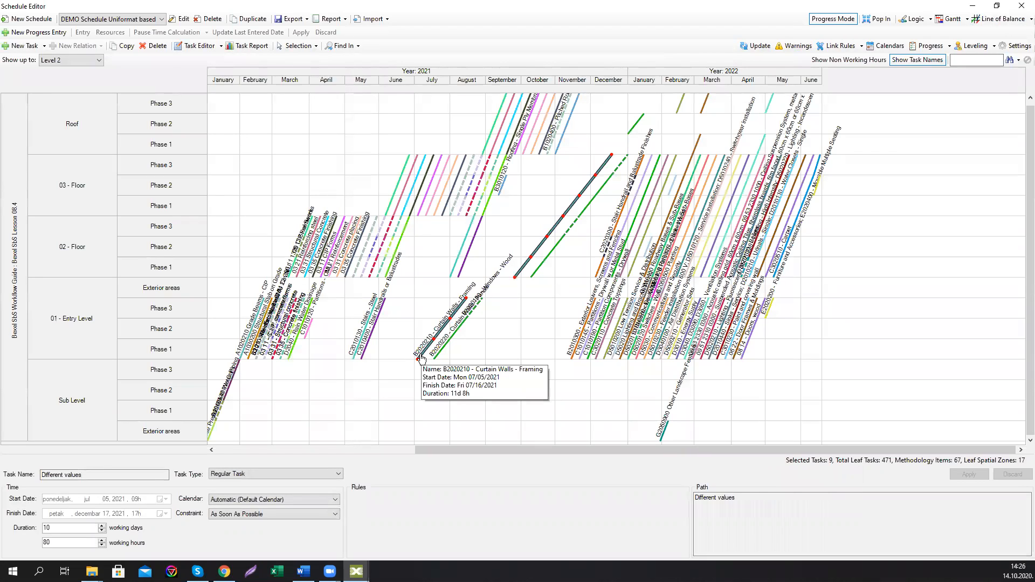
left_click(421, 358)
left_click(421, 358)
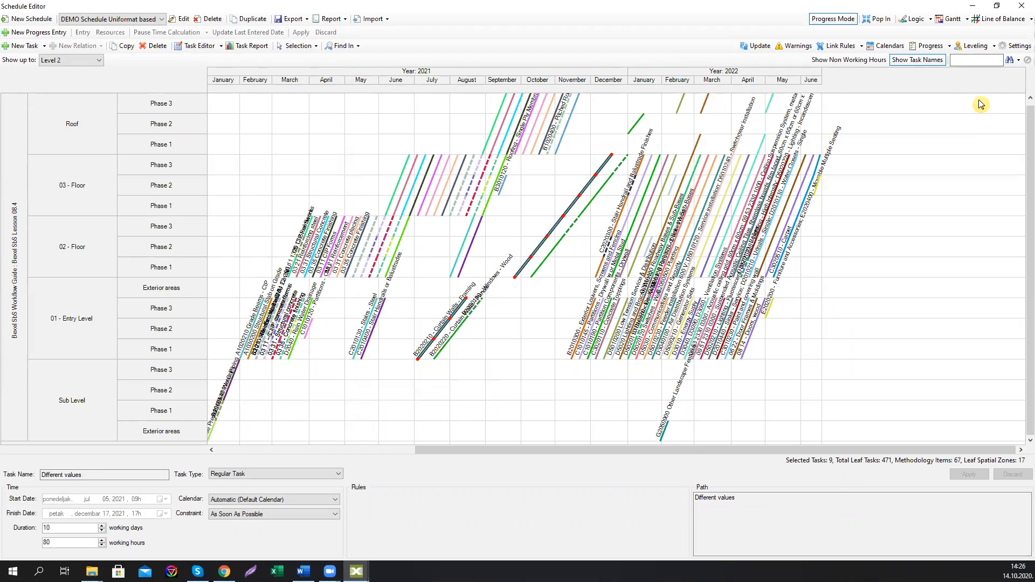
left_click(993, 47)
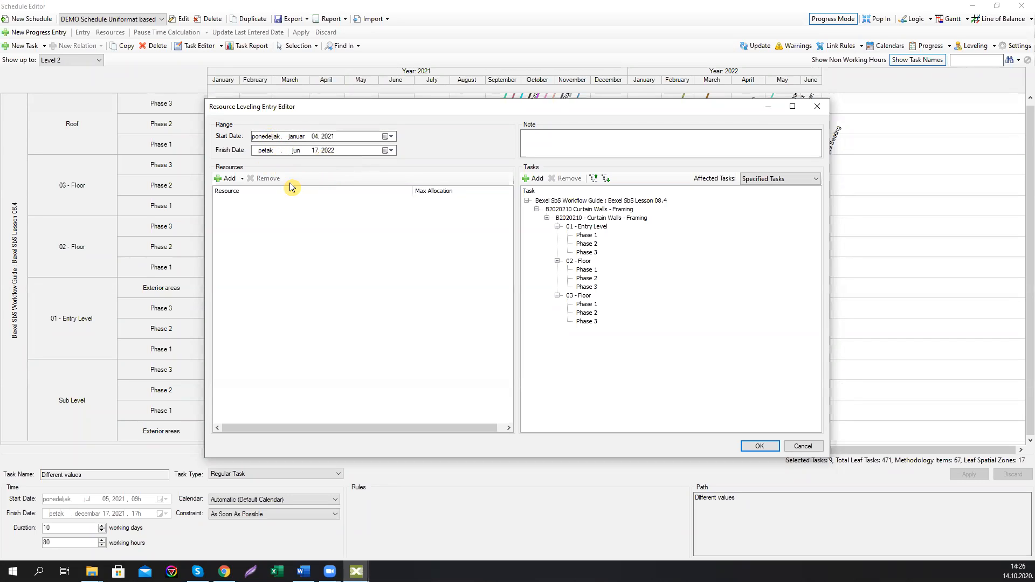
left_click(242, 179)
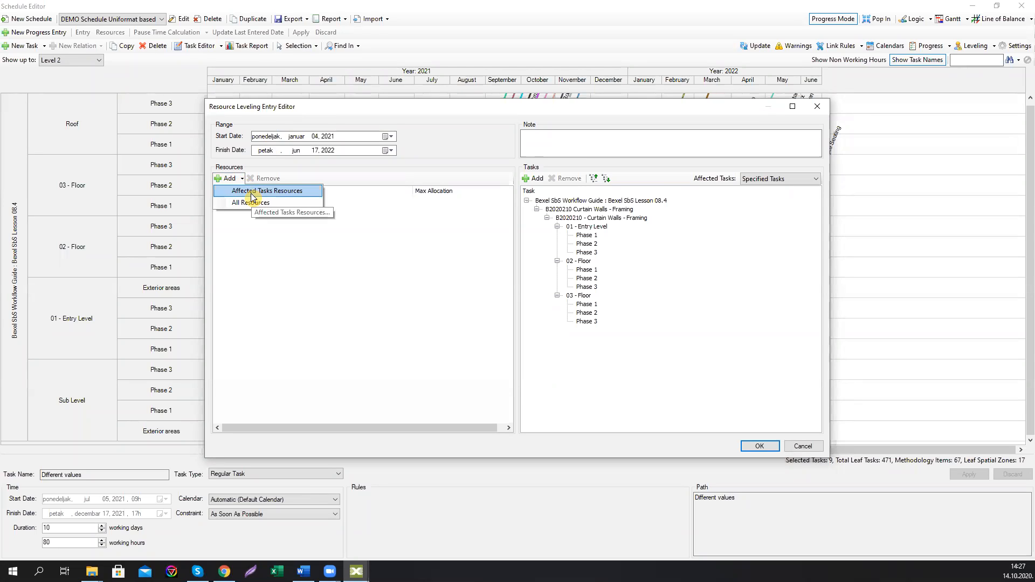
left_click(252, 192)
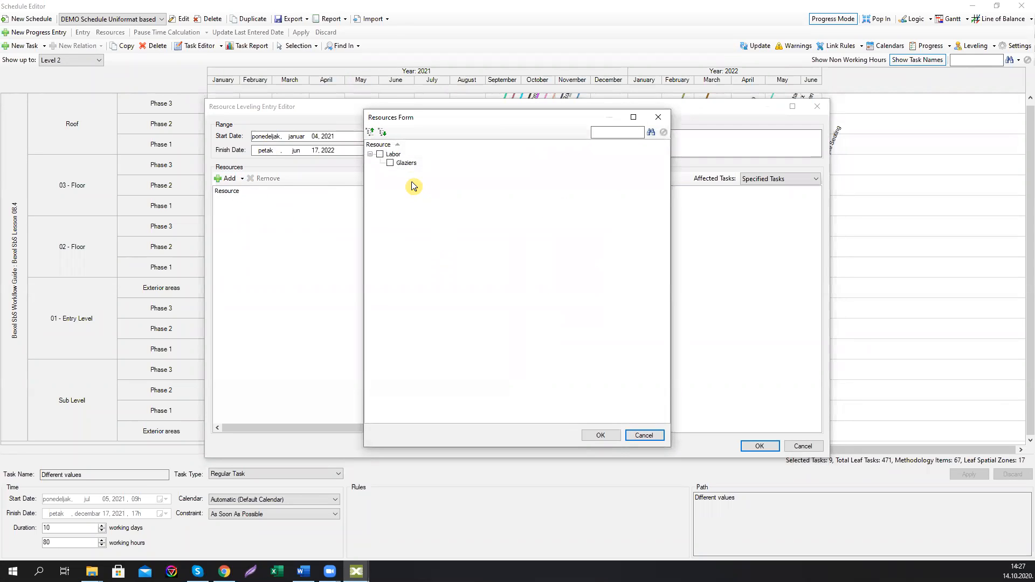
left_click(390, 163)
left_click(596, 434)
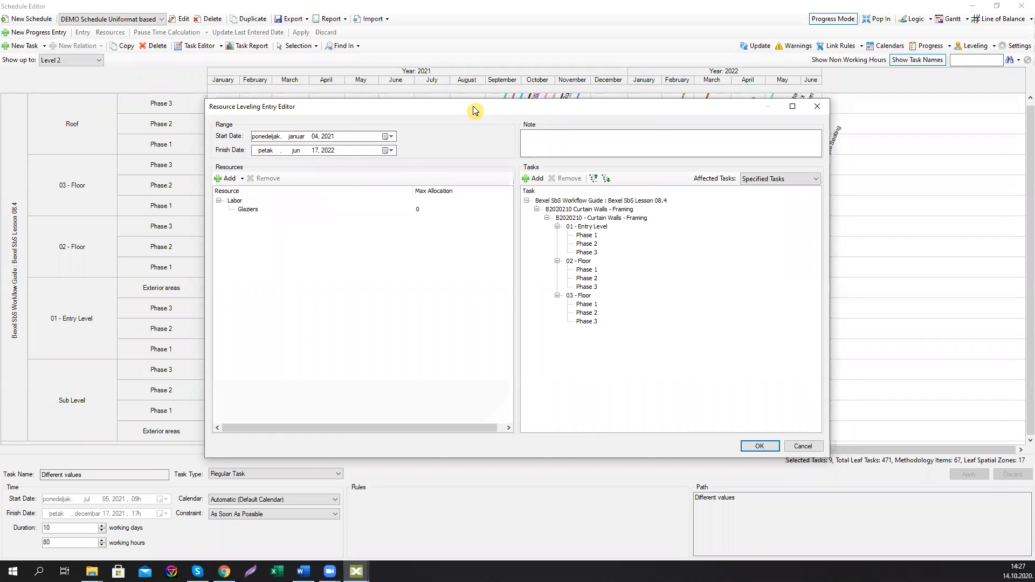
left_click_drag(474, 110, 634, 144)
left_click(979, 148)
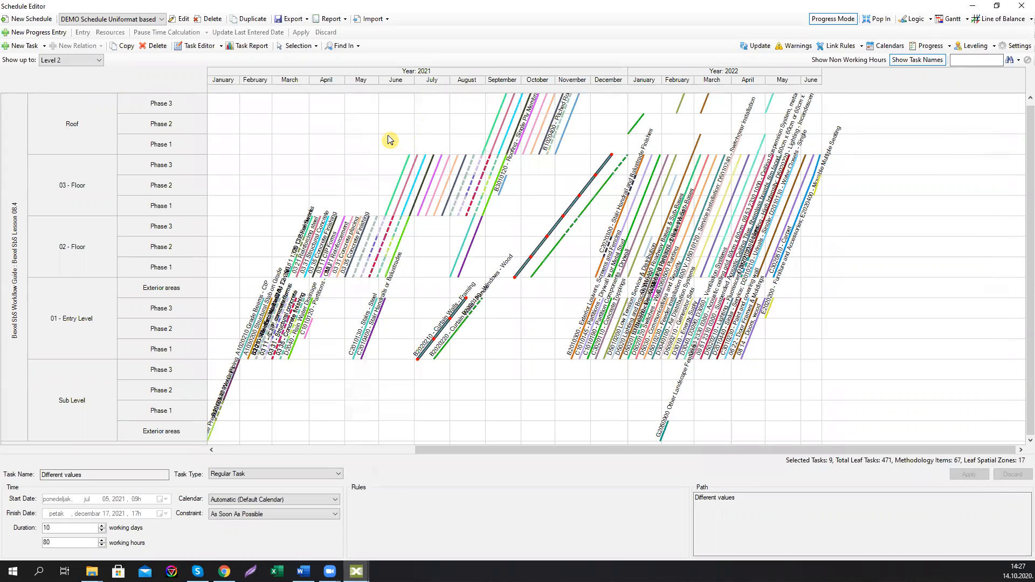
Step: Review the selected tasks' Glaziers labor in the Task Report, drilling into July 2021 and the following months, then close it
left_click(244, 46)
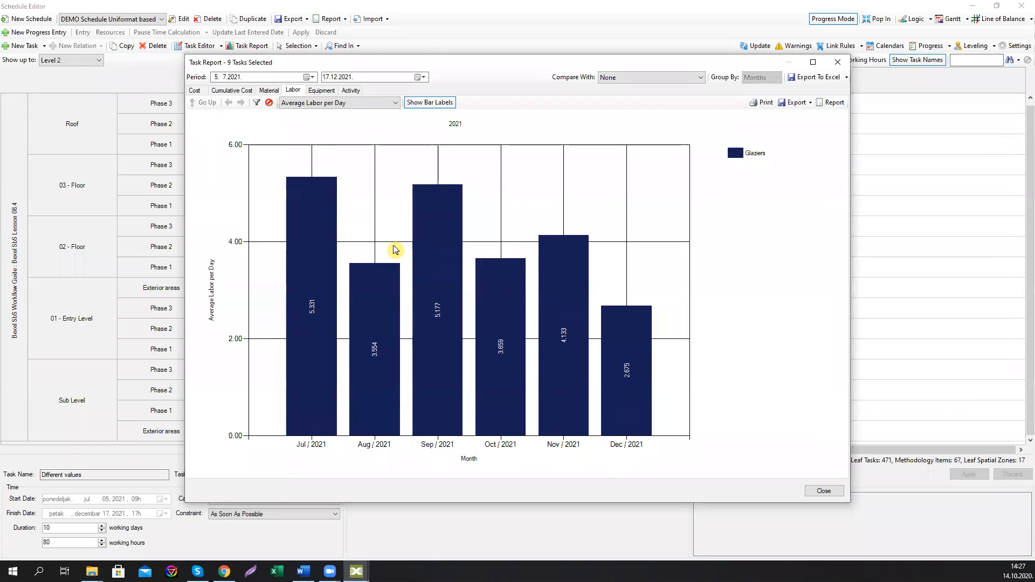
left_click(312, 237)
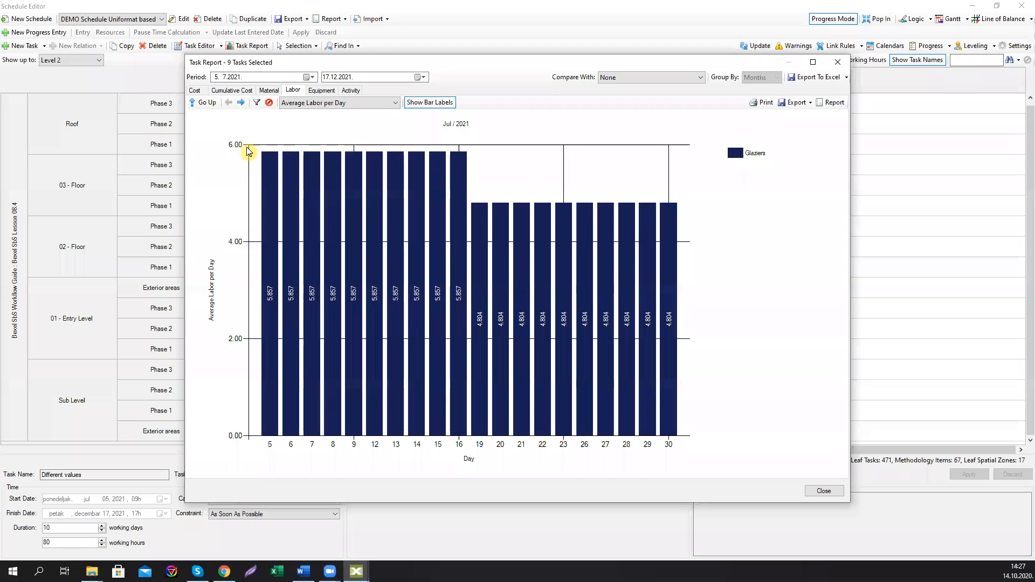
left_click(243, 102)
left_click(243, 102)
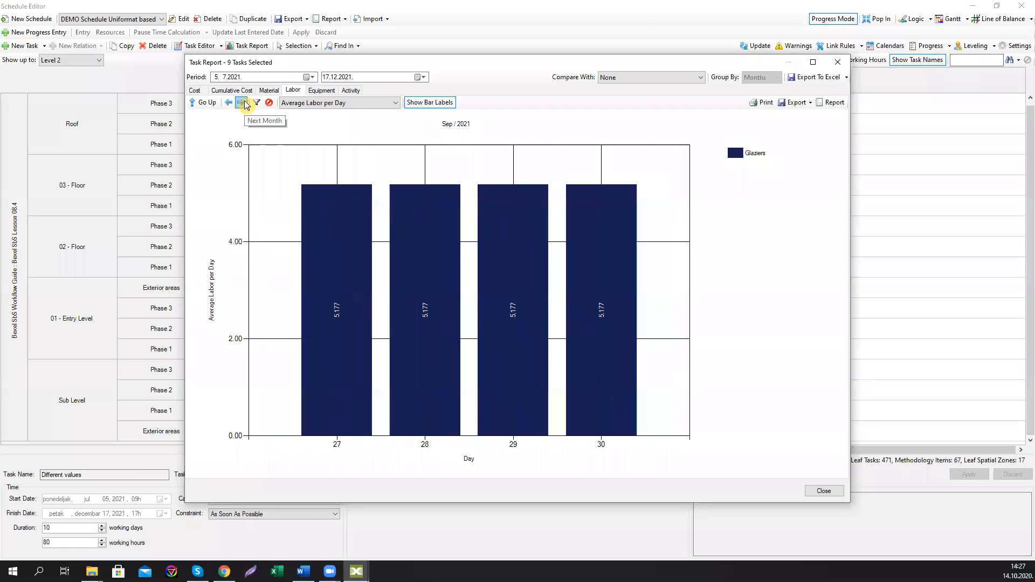
left_click(244, 103)
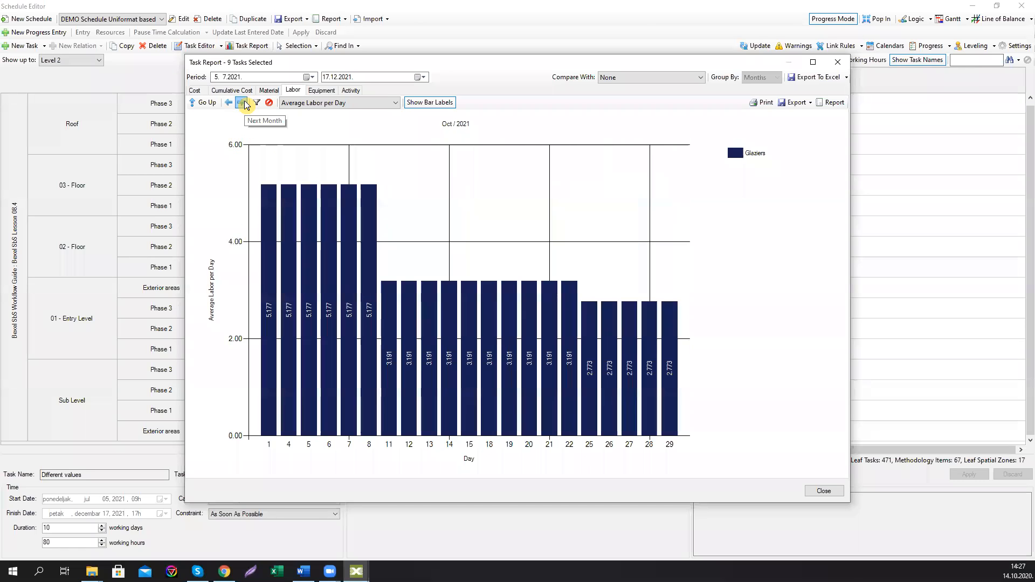
left_click(205, 103)
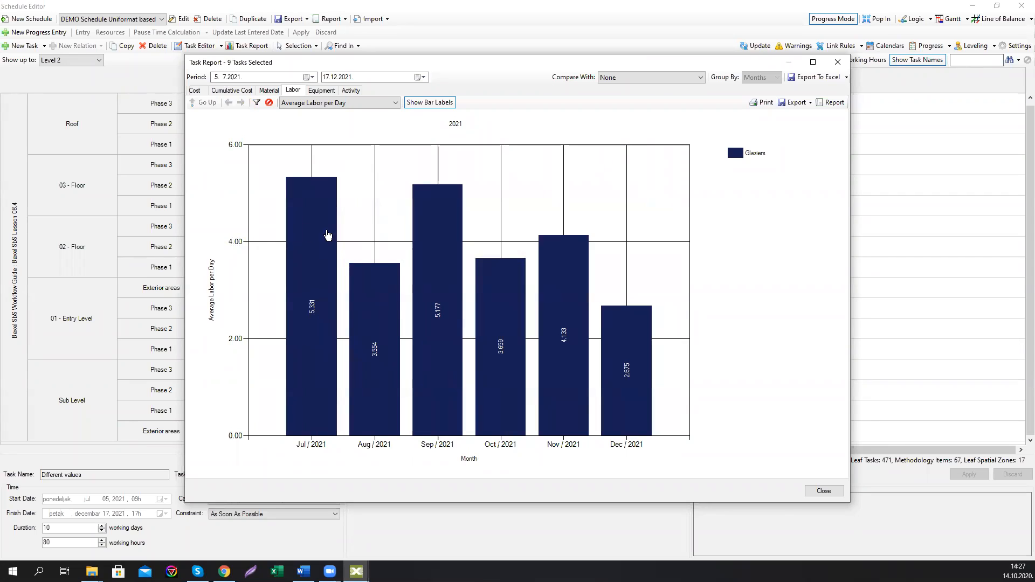
left_click(837, 62)
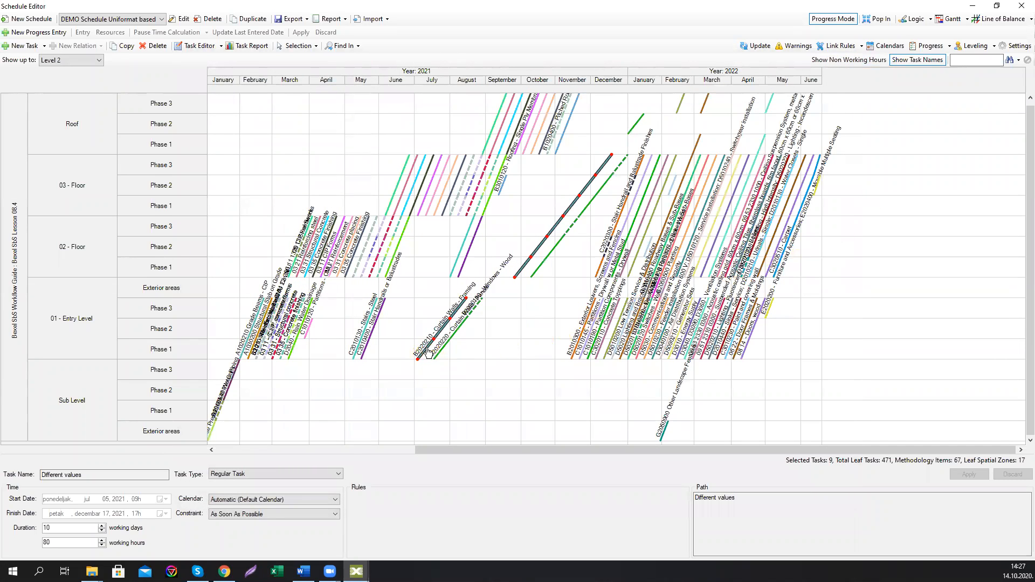
Step: Start leveling the selected tasks and add the Glaziers resource from all resources to the leveling entry
left_click(992, 47)
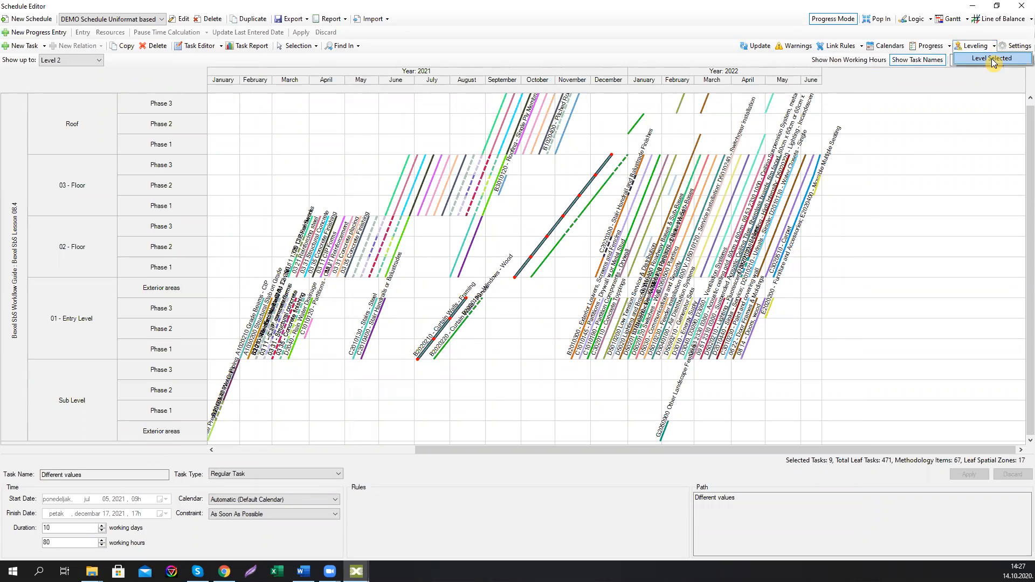
left_click(992, 60)
left_click(242, 178)
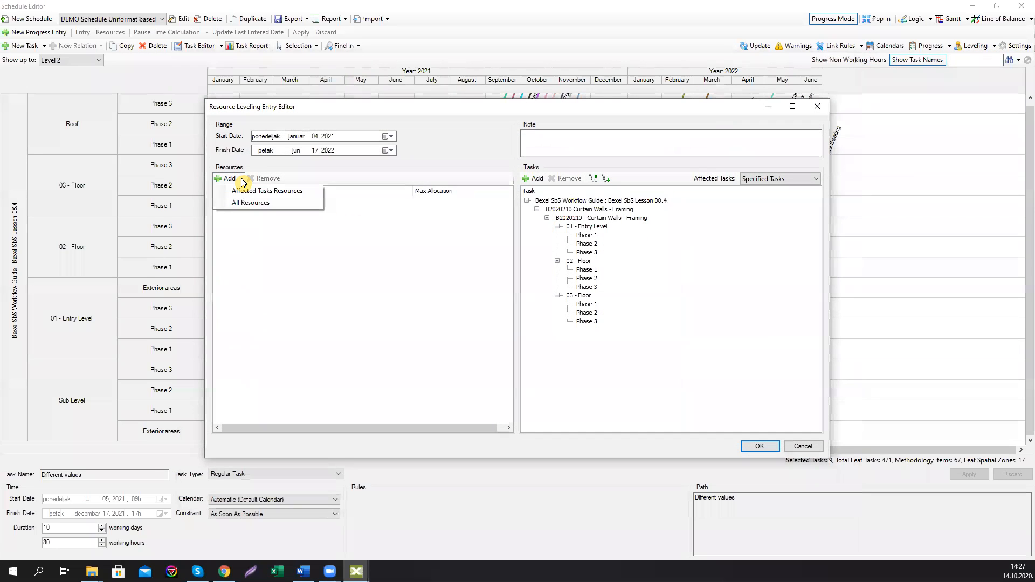
left_click(249, 202)
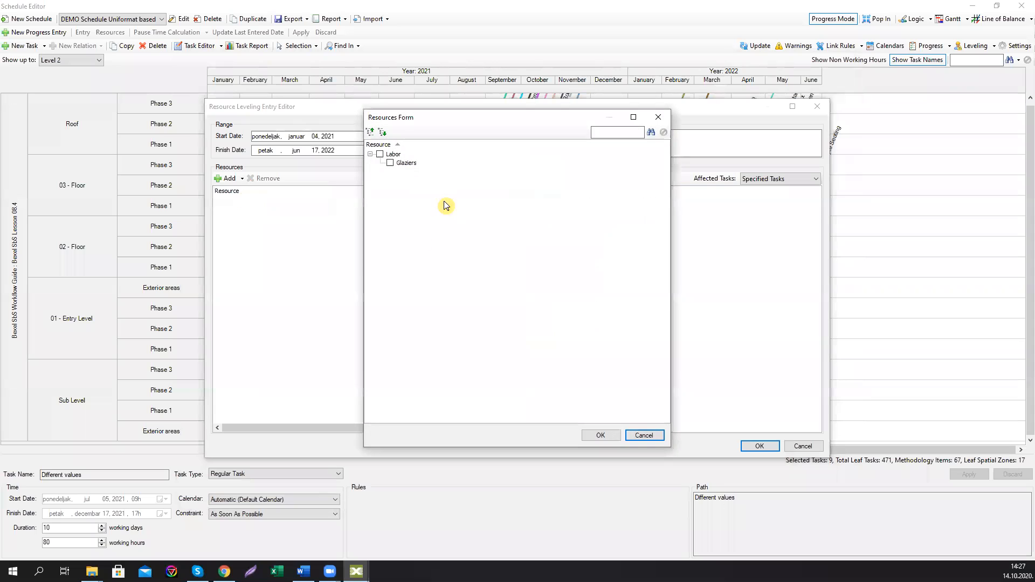
left_click(609, 434)
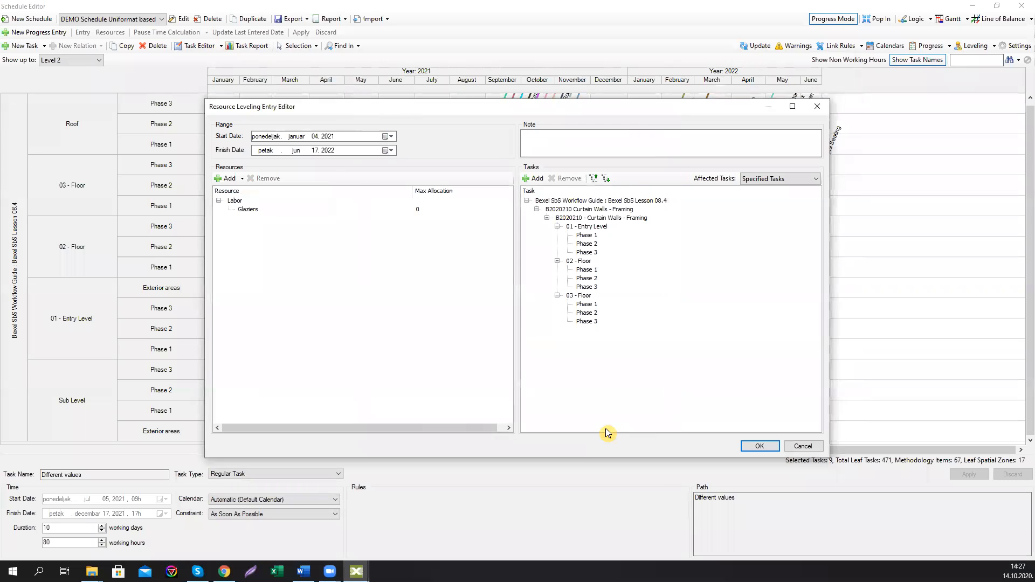
Step: Set the Glaziers maximum allocation to 4
left_click(421, 211)
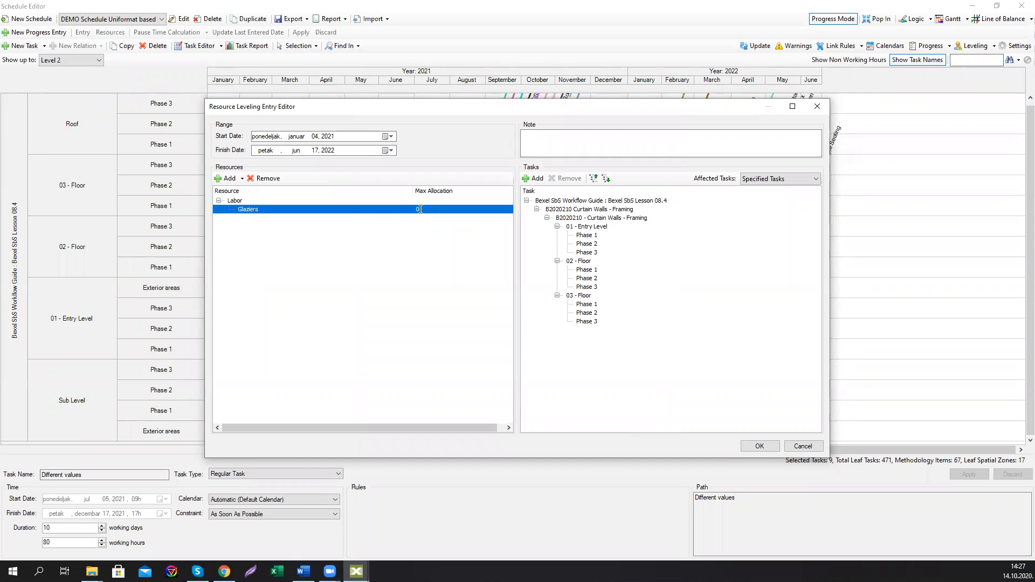
left_click(421, 210)
type("4")
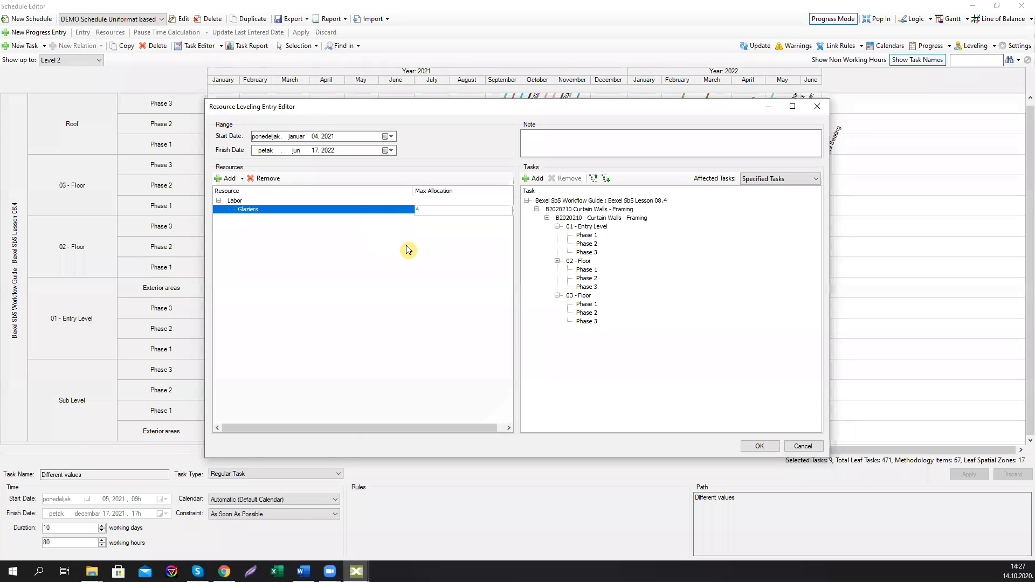
Step: Save the Glaziers leveling entry, analyze it, and review each overallocation warning before closing the results
left_click(424, 250)
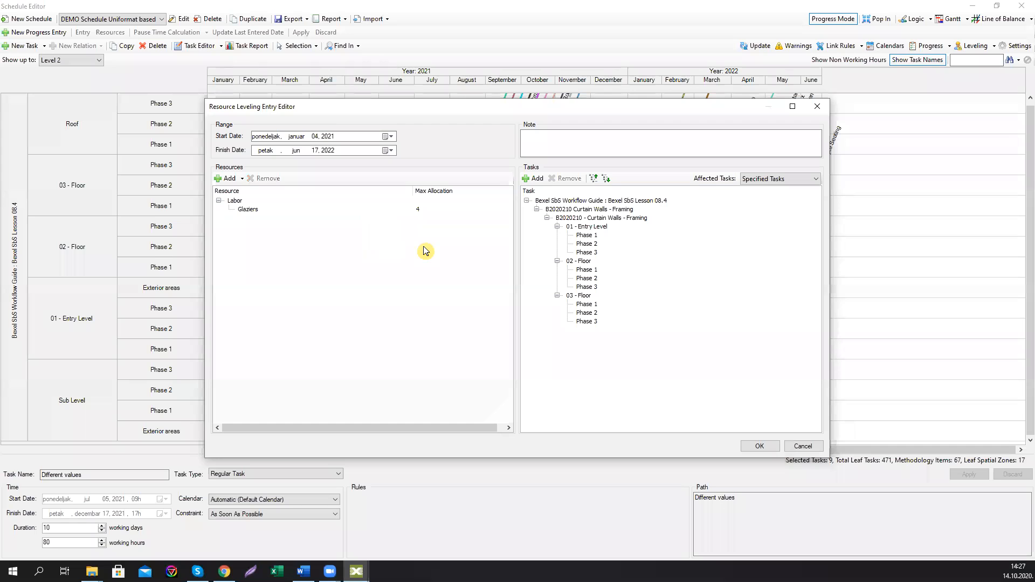
left_click(758, 447)
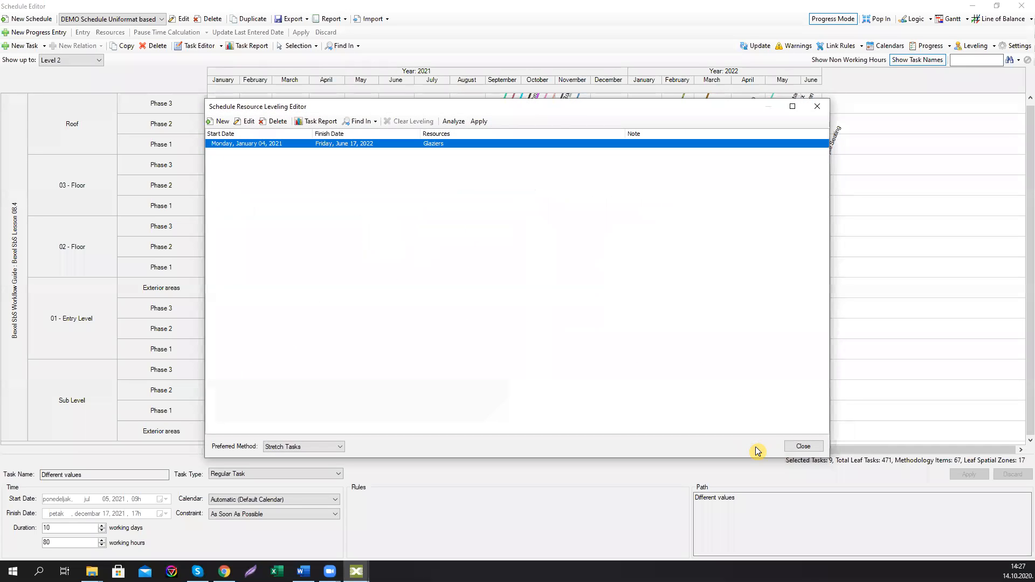
left_click(453, 121)
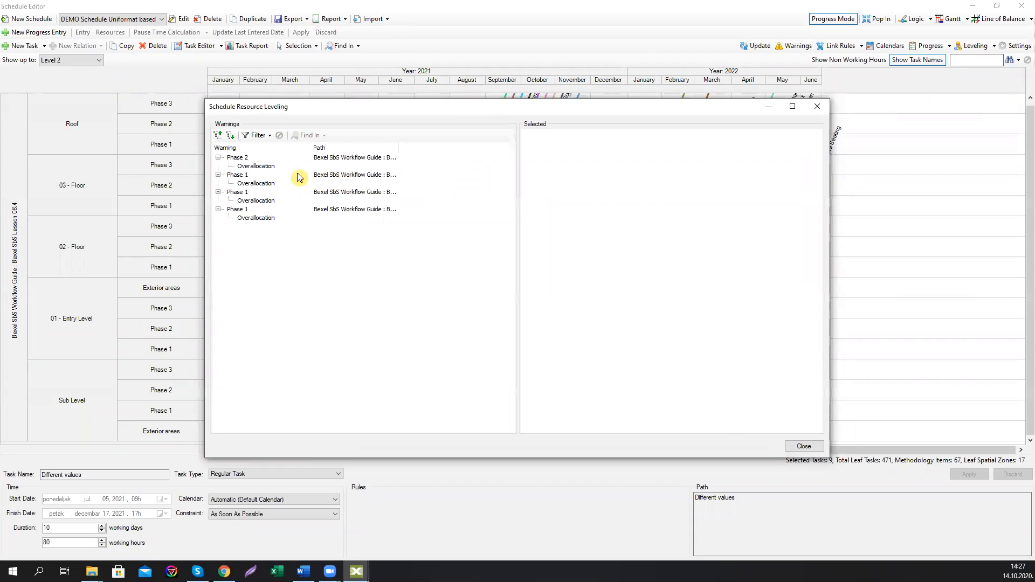
left_click(267, 166)
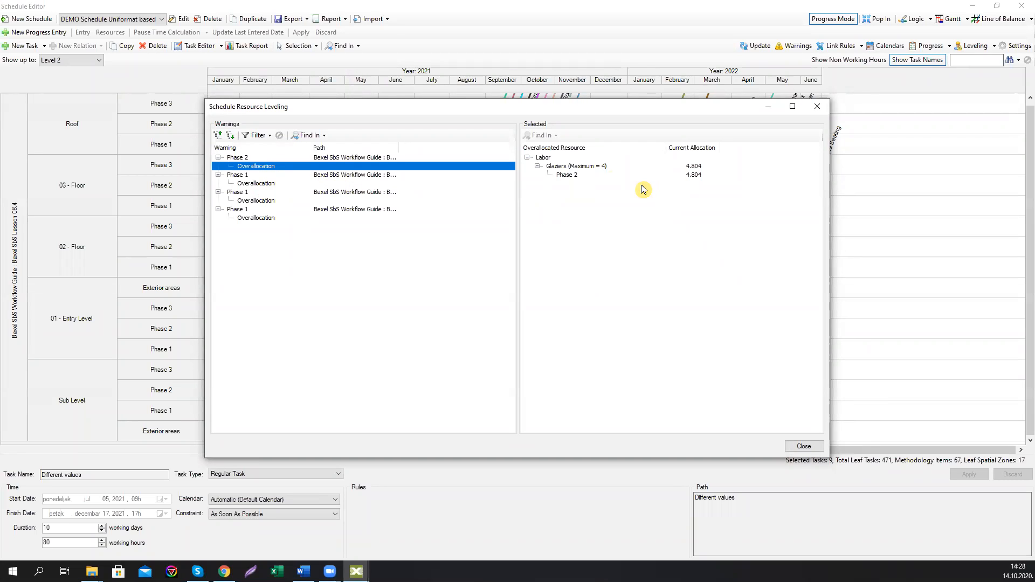
left_click(269, 185)
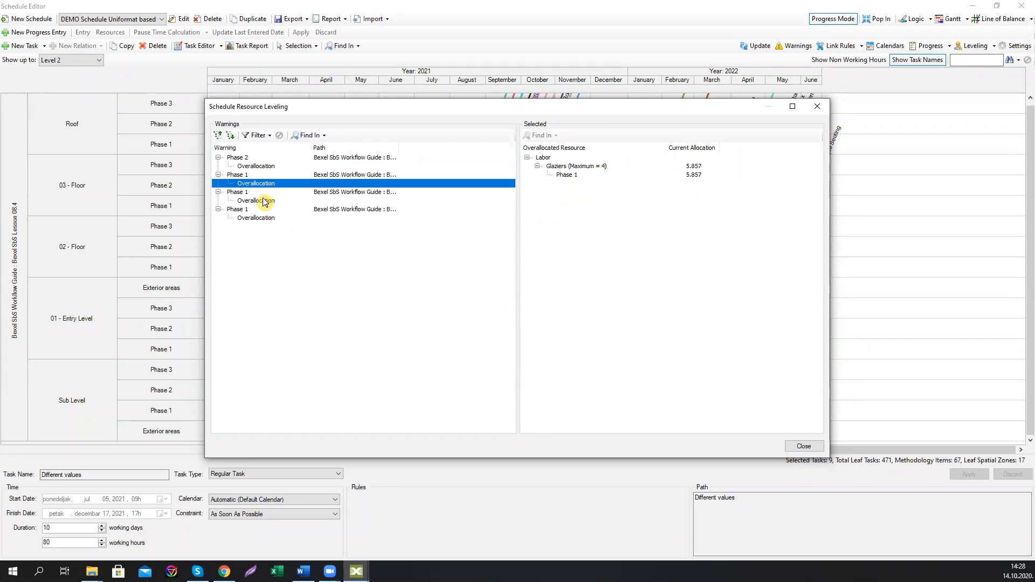
left_click(263, 199)
left_click(265, 218)
left_click(262, 201)
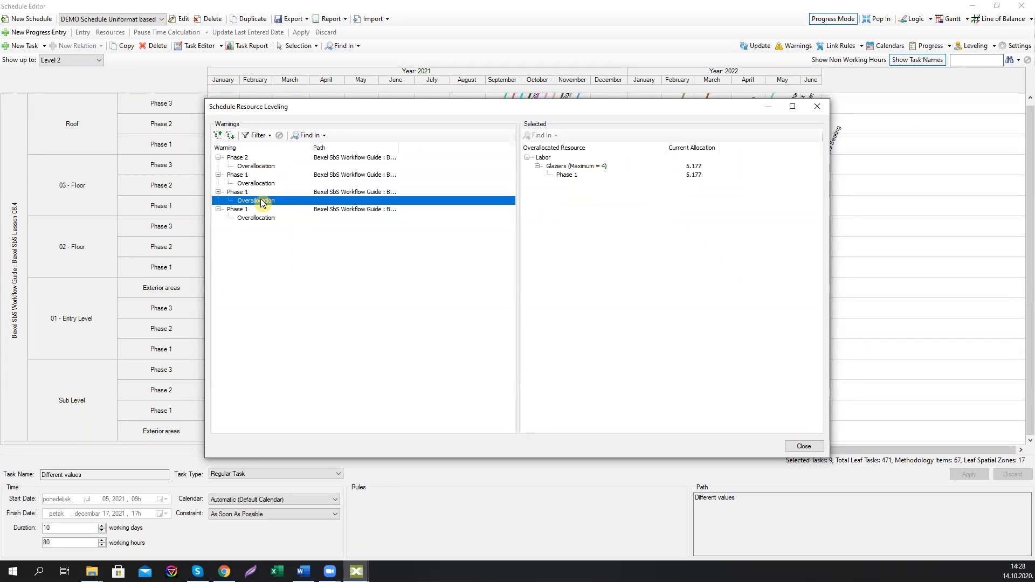
left_click(260, 185)
left_click(264, 166)
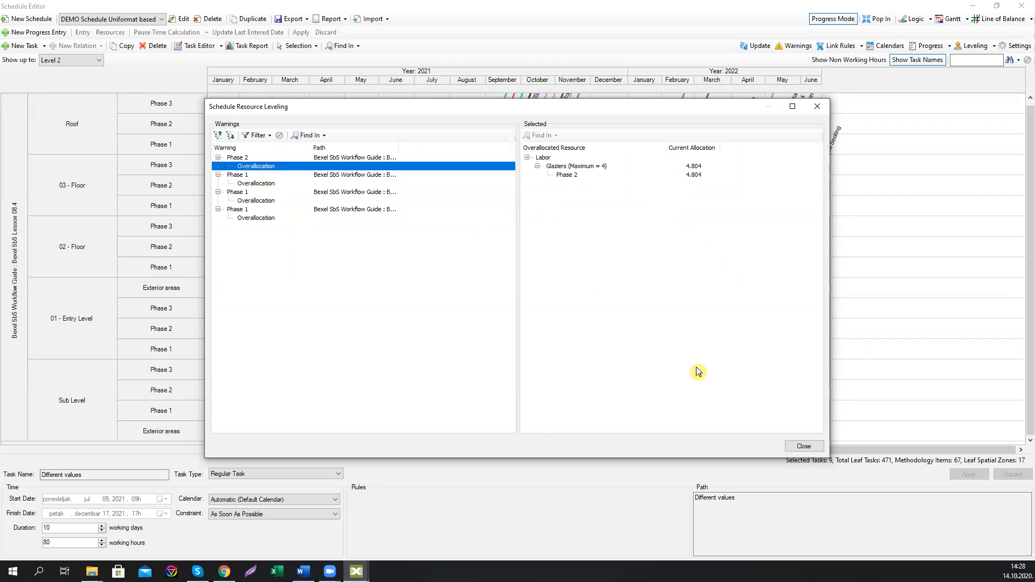
left_click(803, 446)
Step: Set the preferred leveling method to Stretch Tasks, apply and resolve the leveling, then close the leveling editor
left_click(336, 449)
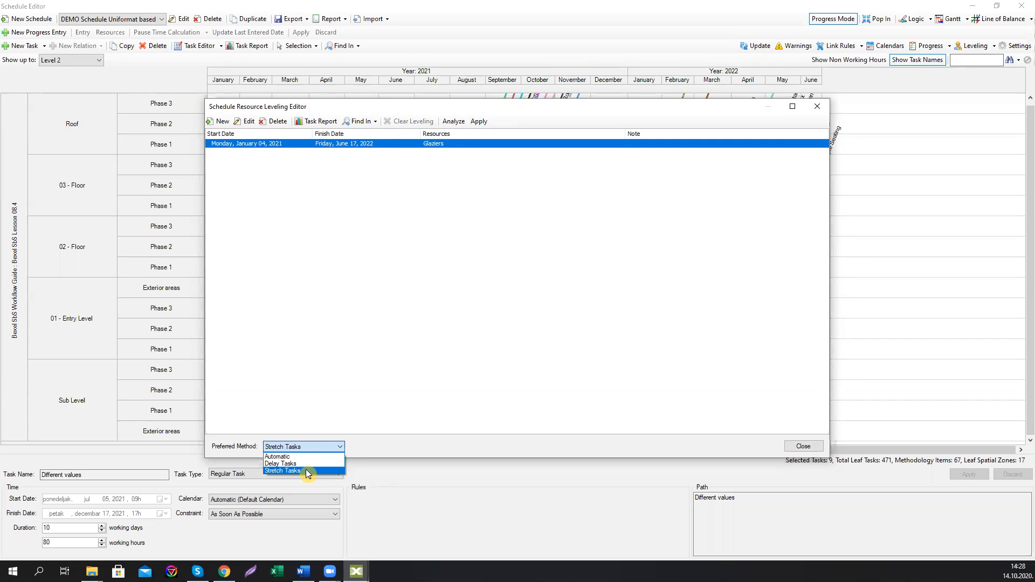
left_click(306, 470)
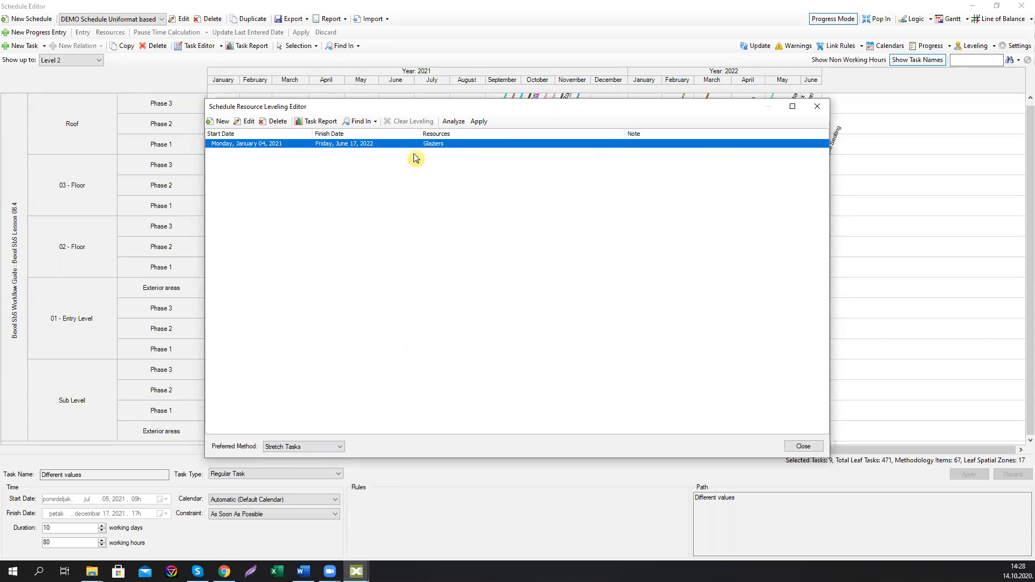
left_click(483, 123)
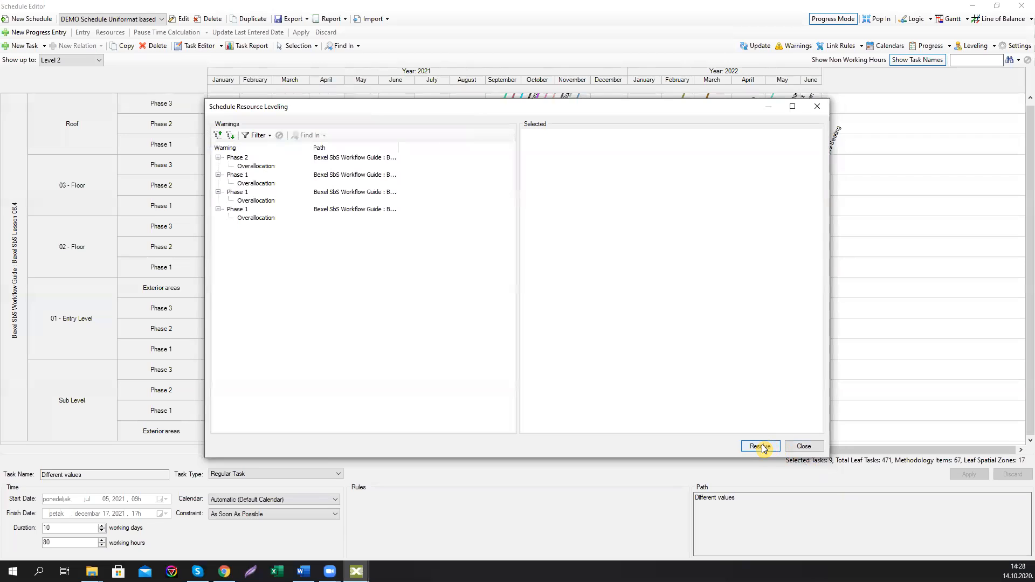
left_click(760, 447)
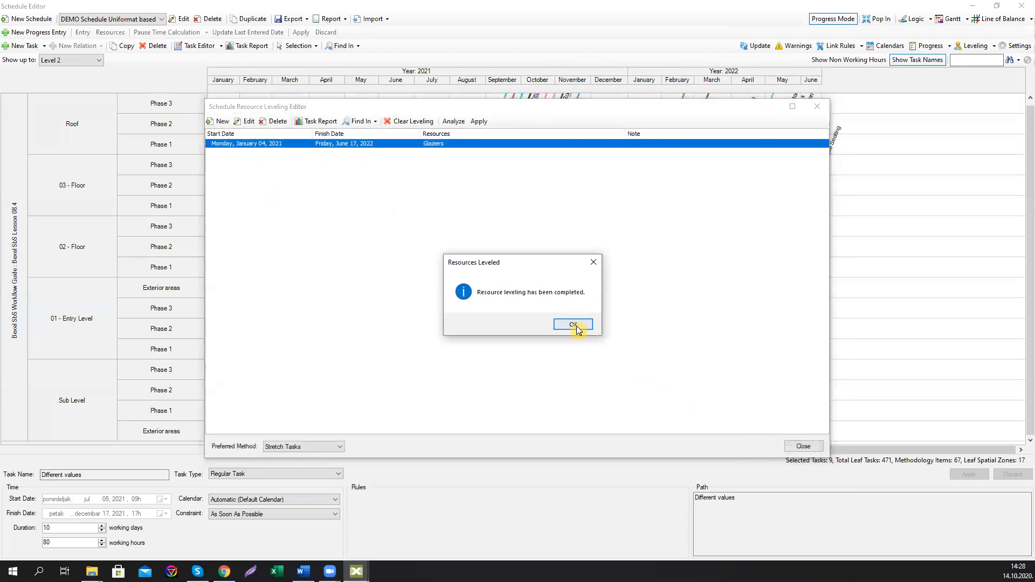
left_click(574, 327)
left_click(802, 447)
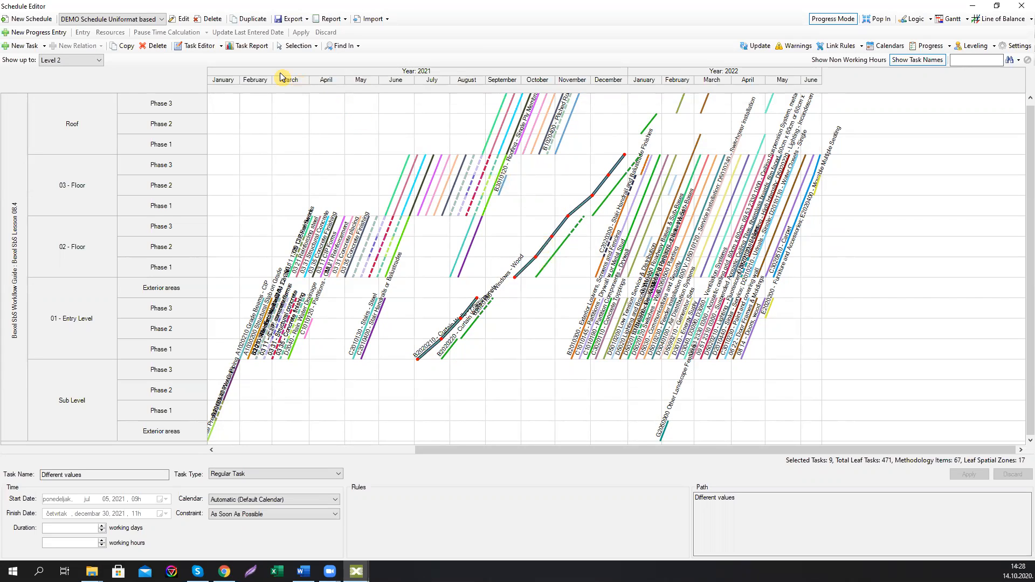
Step: Review the selected tasks' Glaziers labor in the Task Report, drilling into July 2021 and stepping through months, then close it
left_click(247, 47)
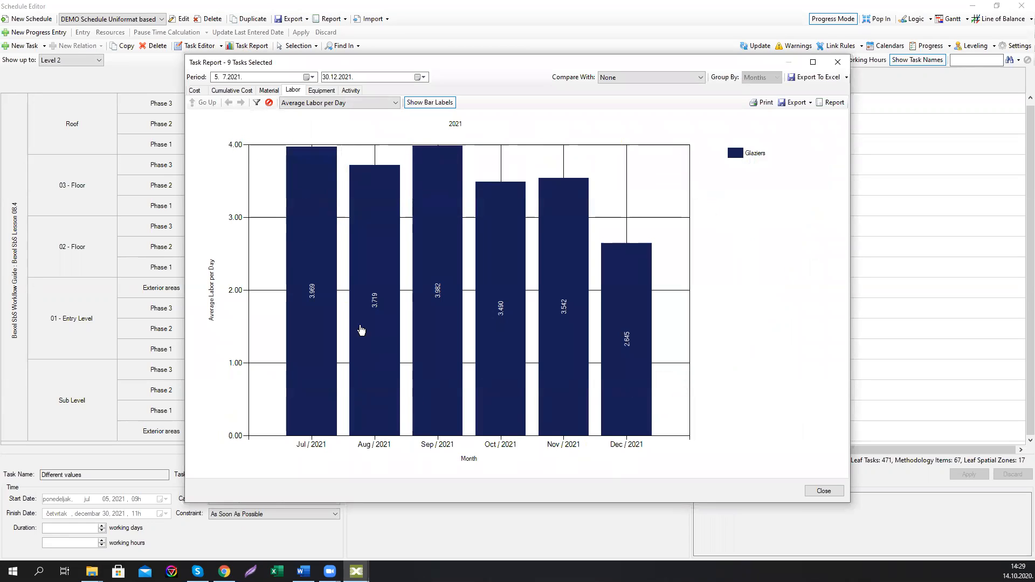
left_click(315, 297)
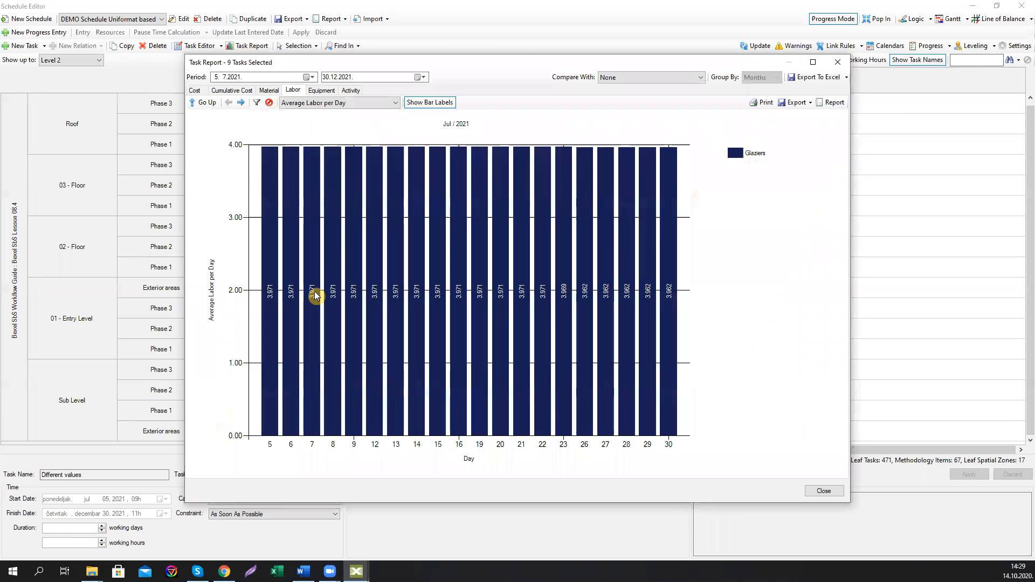
left_click(243, 104)
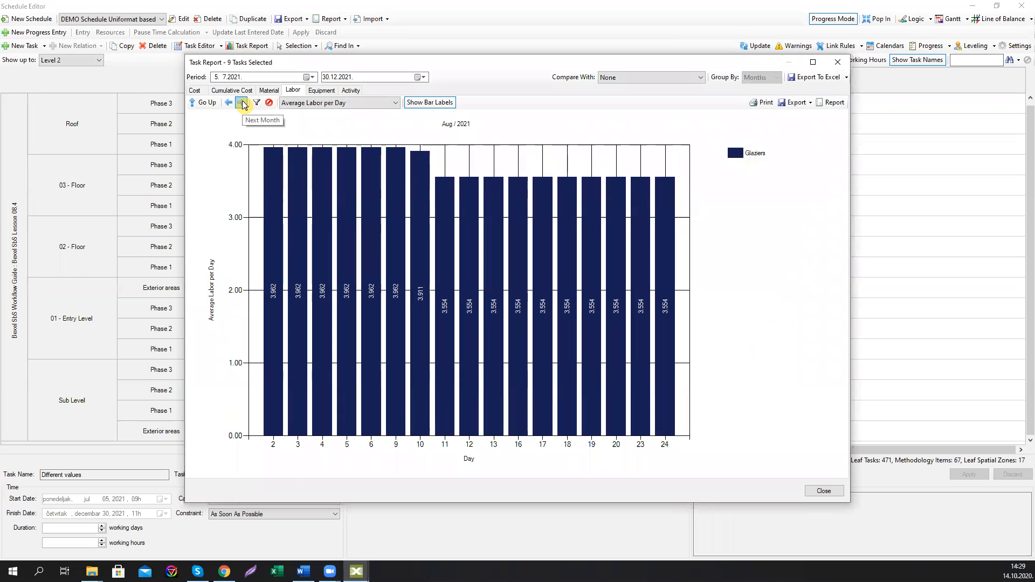
left_click(242, 104)
left_click(243, 104)
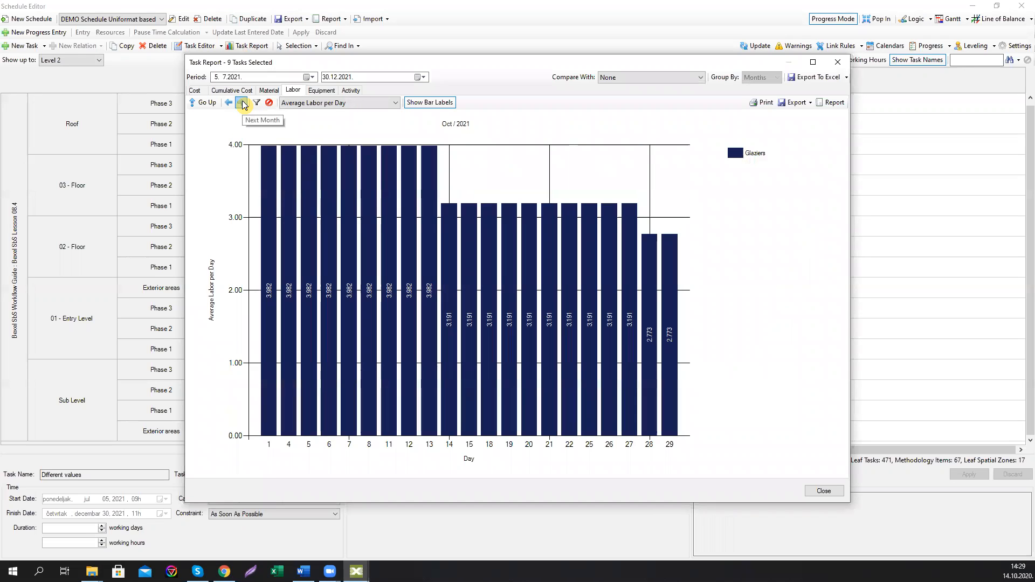
left_click(243, 104)
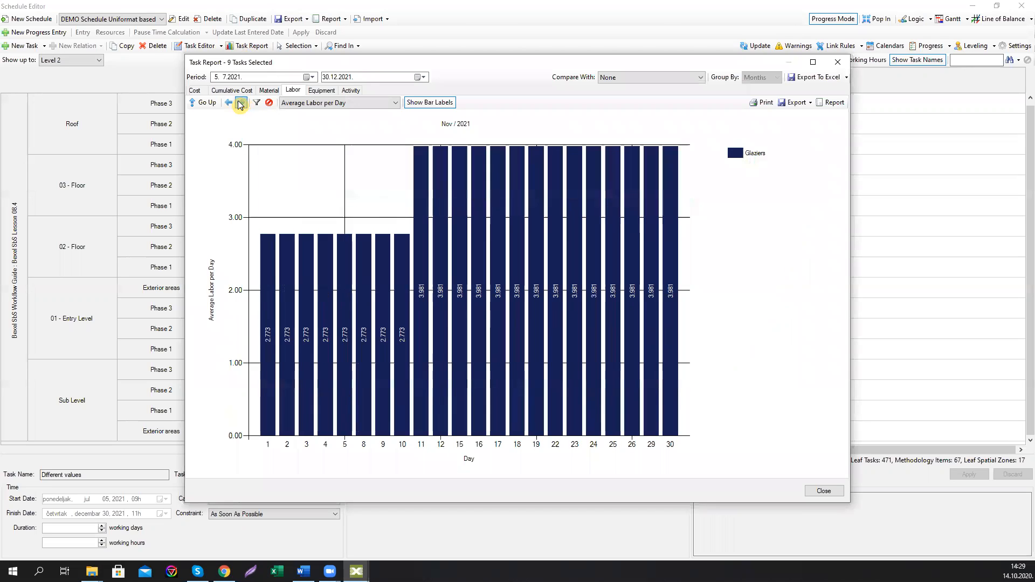
left_click(233, 104)
left_click(242, 104)
left_click(243, 104)
left_click(228, 103)
left_click(229, 102)
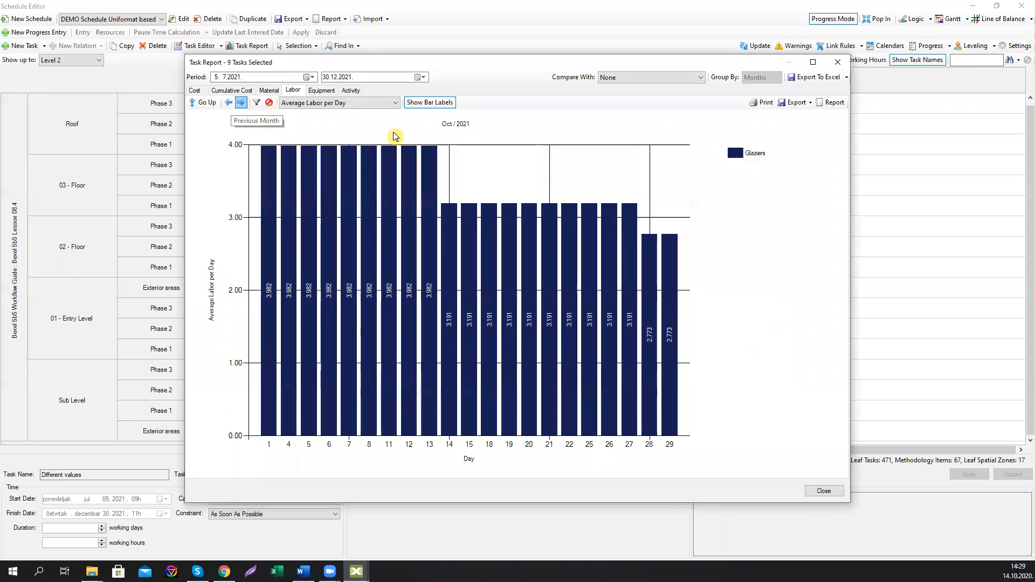
left_click(837, 62)
Step: Select the Curtain Walls - Panels tasks in the Line of Balance view
left_click(499, 366)
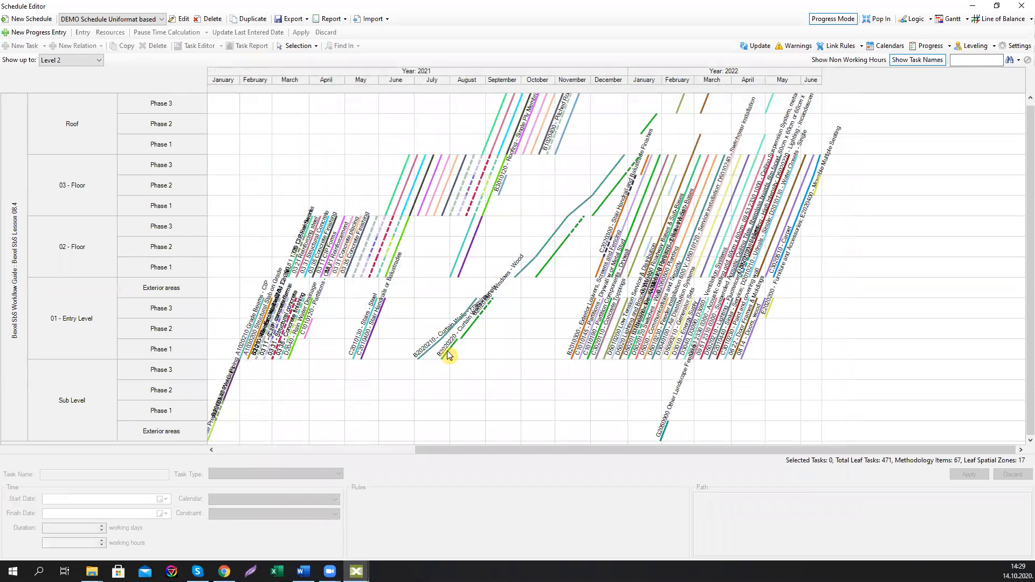
mouse_move(448, 356)
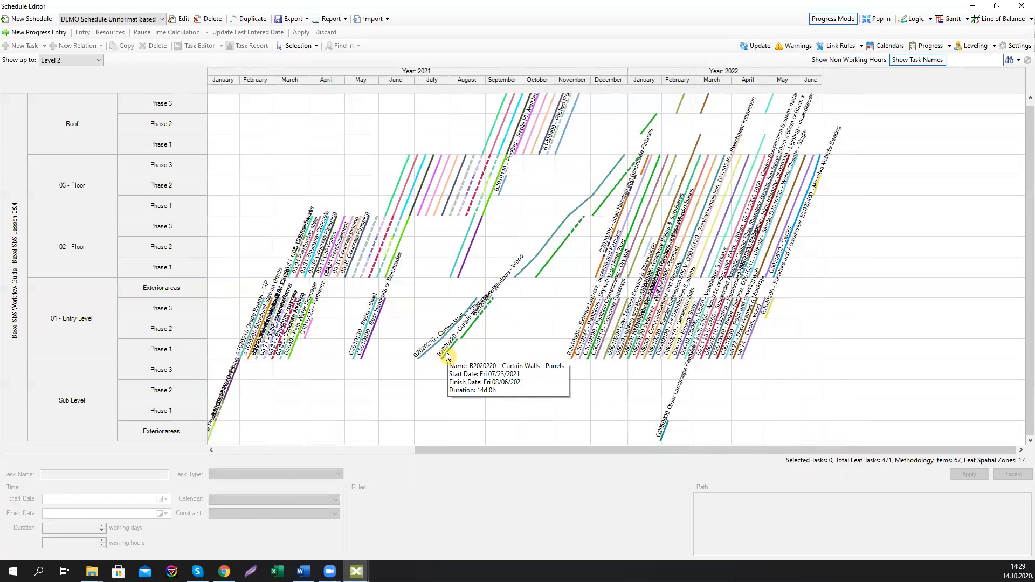
left_click(446, 355)
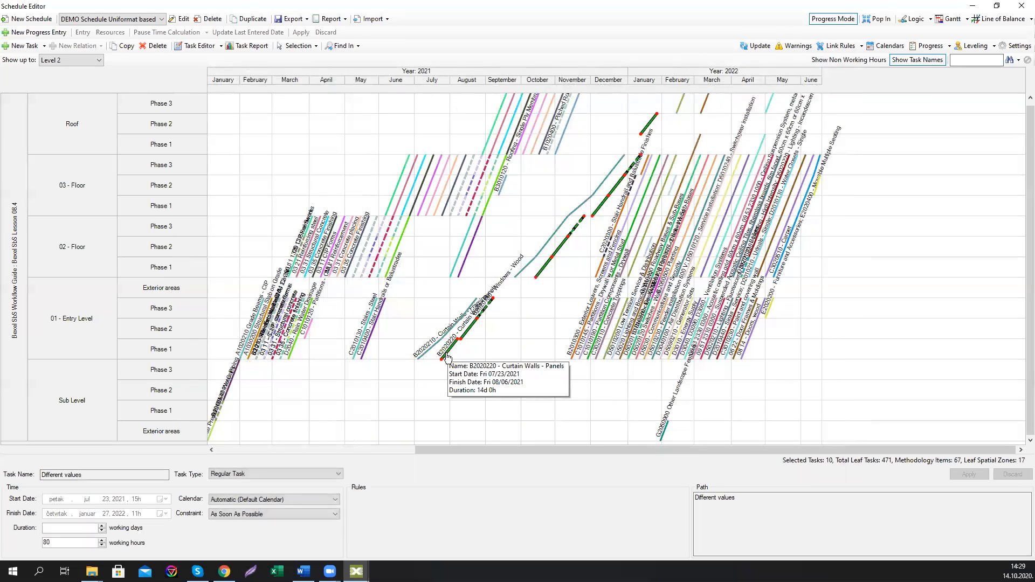
Step: Review the Panels tasks' Glaziers labor in the Task Report, drilling into July 2021 through January 2022, then close it
left_click(238, 48)
mouse_move(408, 322)
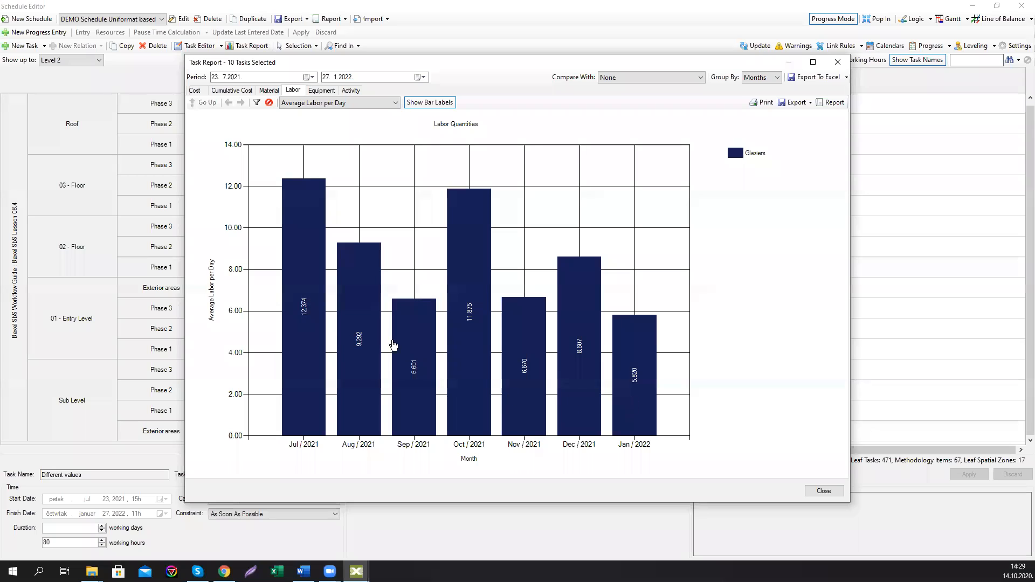
left_click(293, 276)
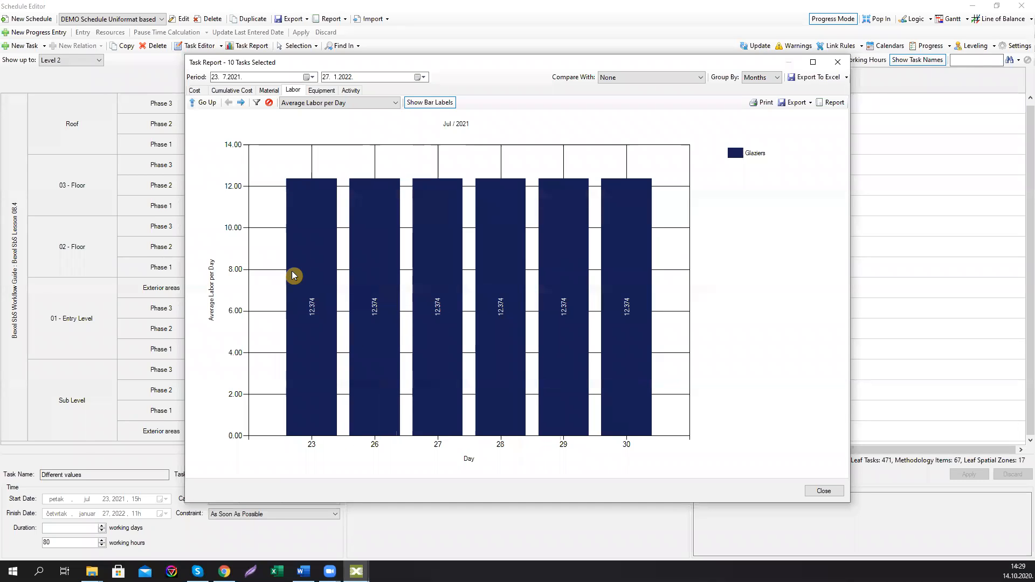
left_click(241, 103)
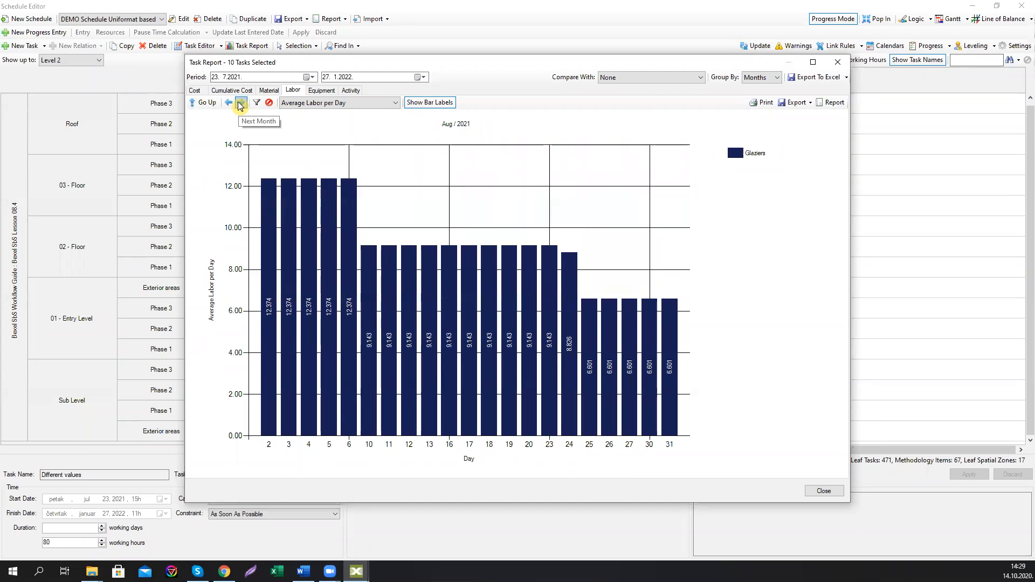
left_click(241, 103)
left_click(241, 103)
left_click(241, 103)
left_click(241, 103)
left_click(241, 103)
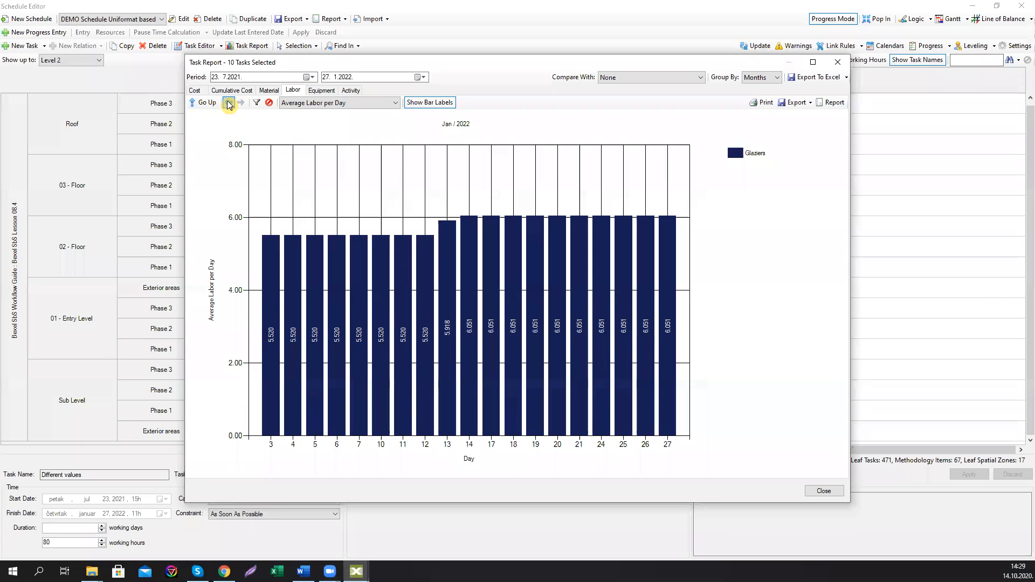
left_click(228, 103)
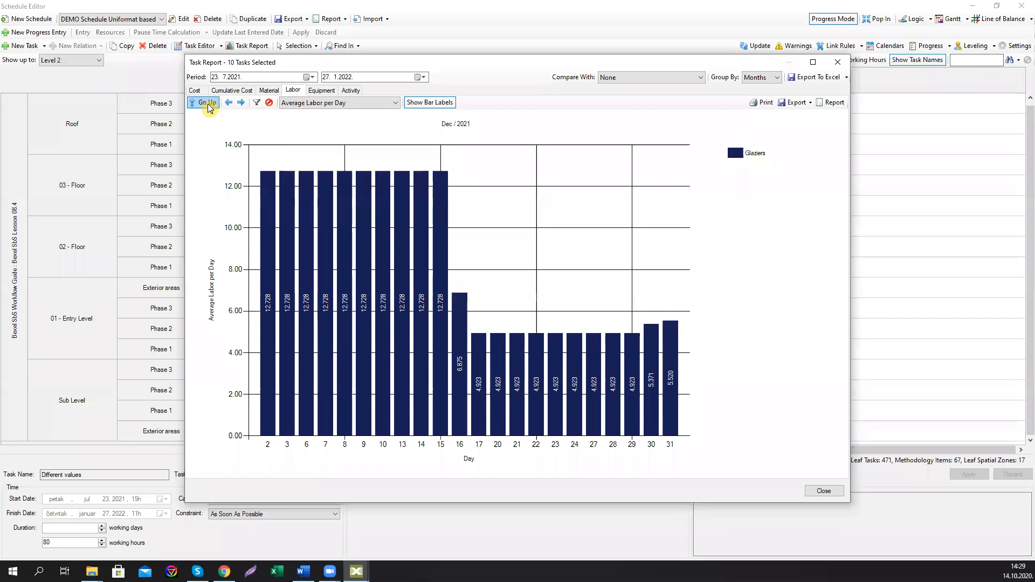
left_click(837, 62)
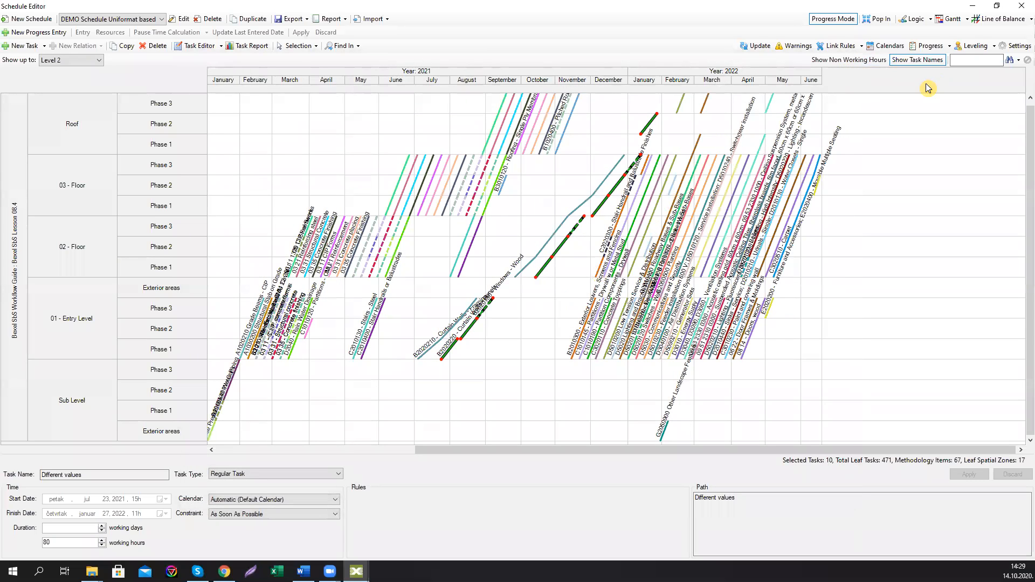
Step: Start a new leveling entry for the selected tasks and add the Glaziers resource to it
left_click(994, 45)
left_click(991, 63)
left_click(229, 179)
left_click(250, 193)
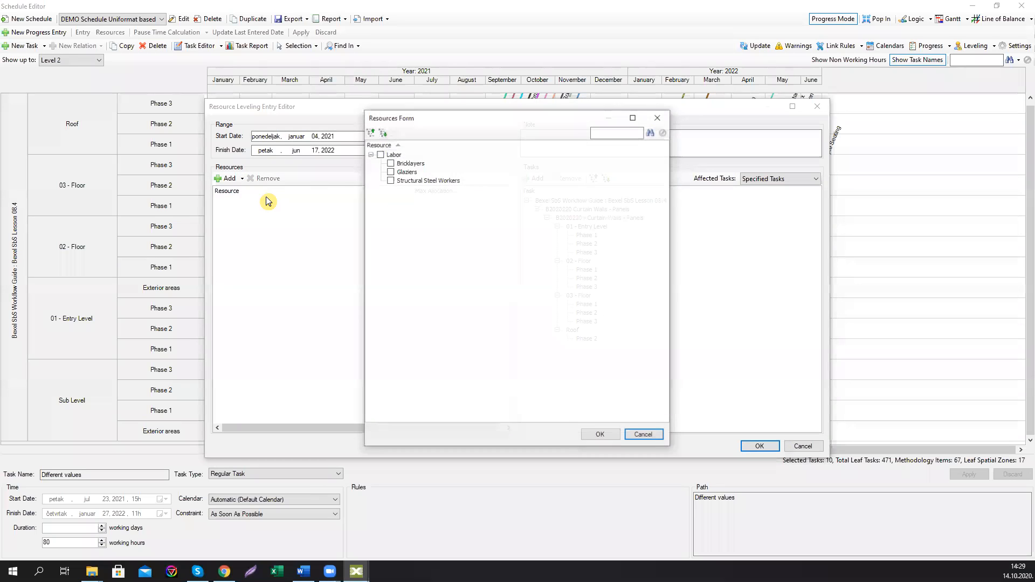
left_click(391, 171)
left_click(601, 435)
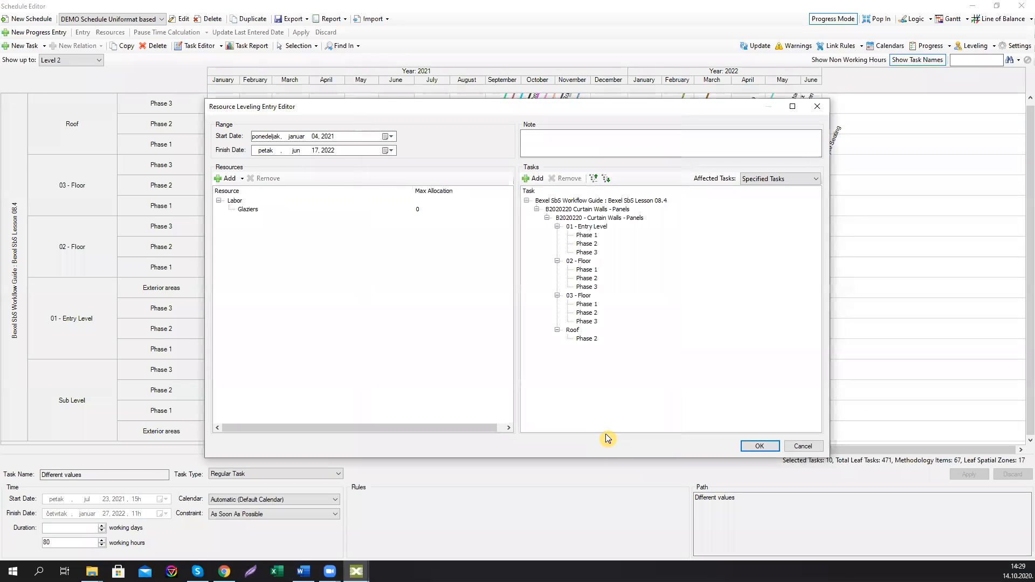
Step: Set the Glaziers maximum allocation to 8 and save the leveling entry
left_click(423, 209)
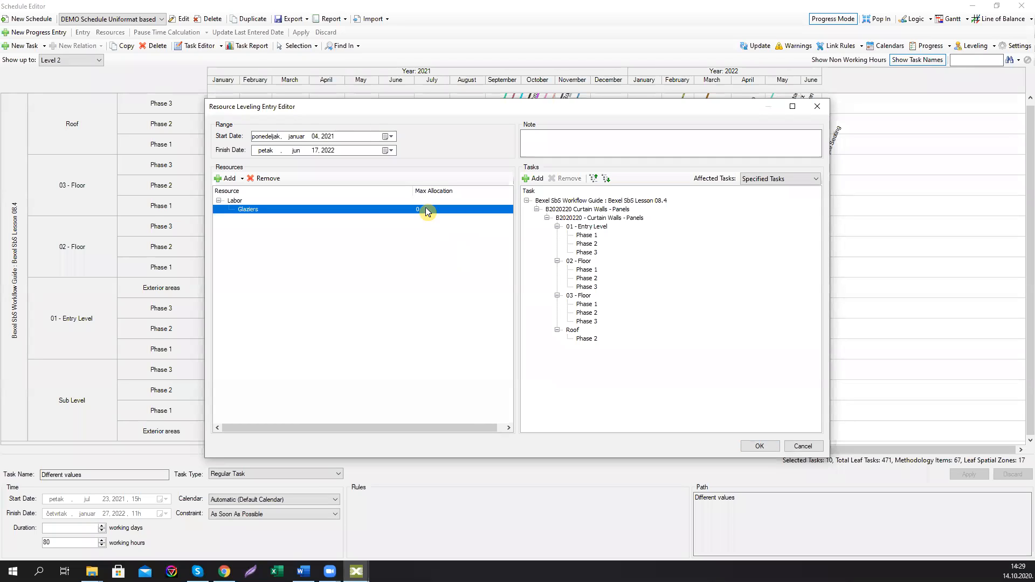
left_click(427, 209)
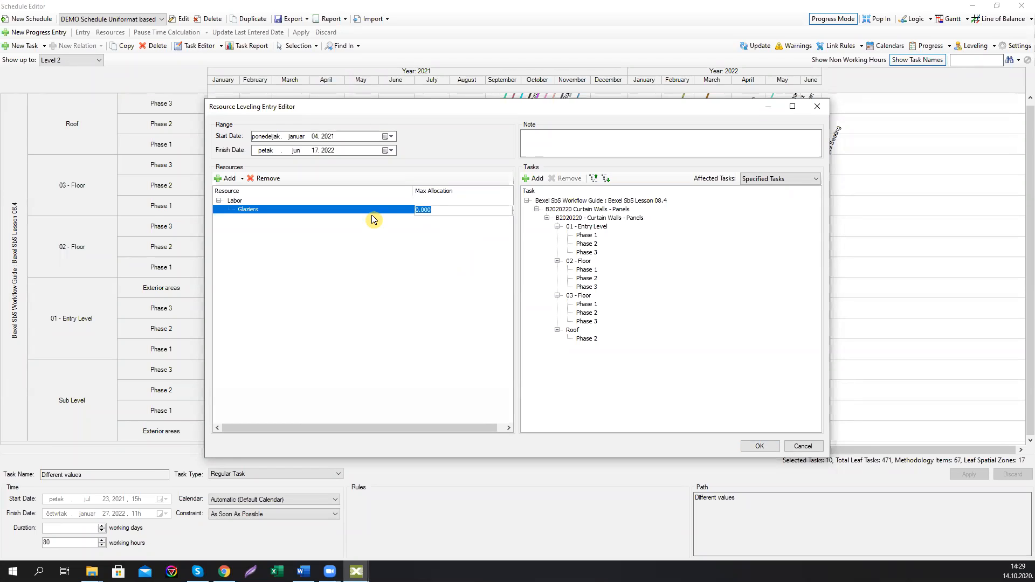
type("8")
left_click(758, 446)
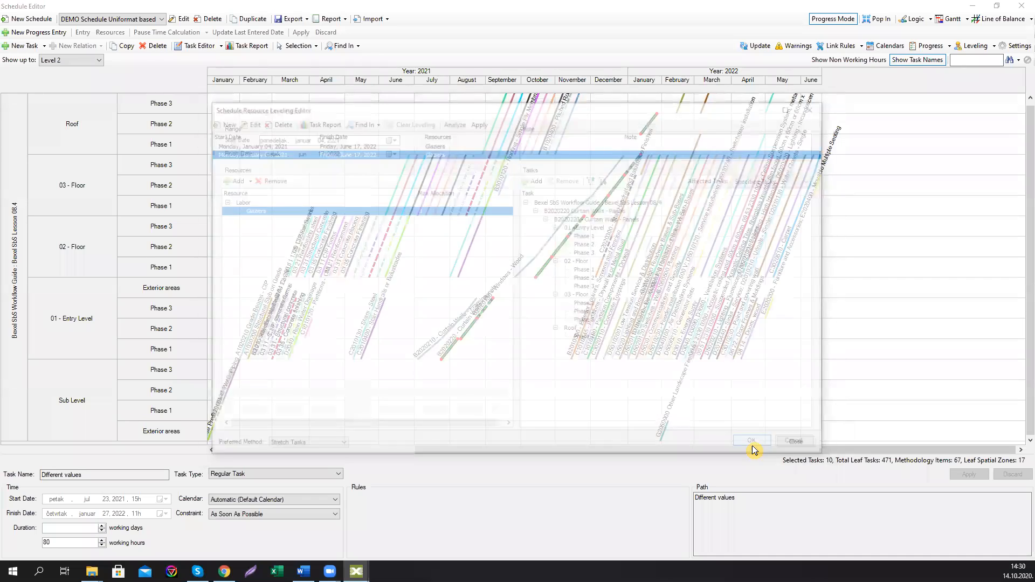
Step: Analyze the new leveling entry and review each overallocation warning, then close the results
left_click(321, 448)
left_click(322, 450)
left_click(459, 123)
left_click(255, 166)
left_click(258, 184)
left_click(260, 201)
left_click(257, 218)
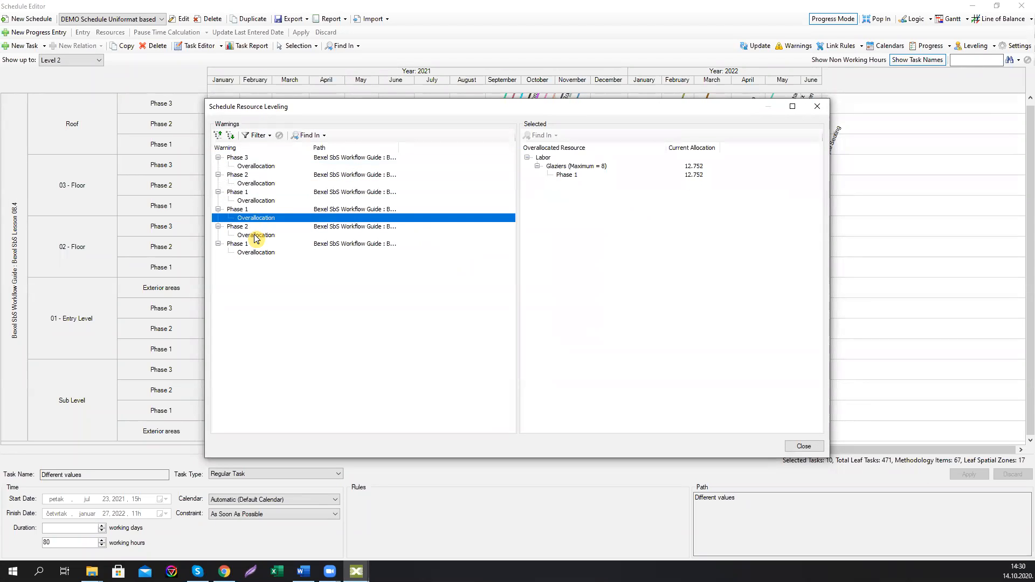
left_click(256, 235)
left_click(257, 253)
left_click(261, 236)
left_click(264, 219)
left_click(267, 202)
left_click(269, 184)
left_click(272, 166)
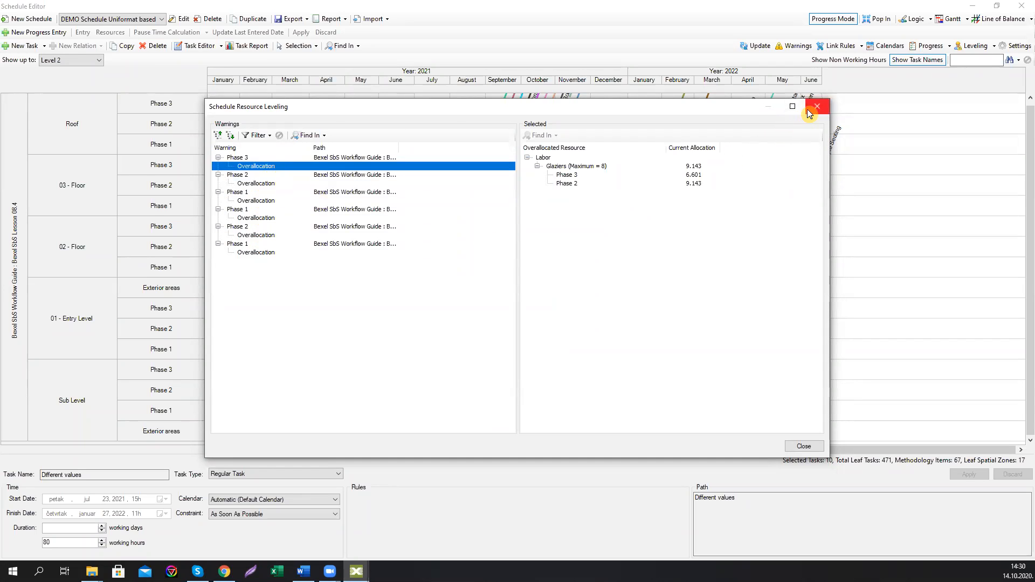
left_click(810, 451)
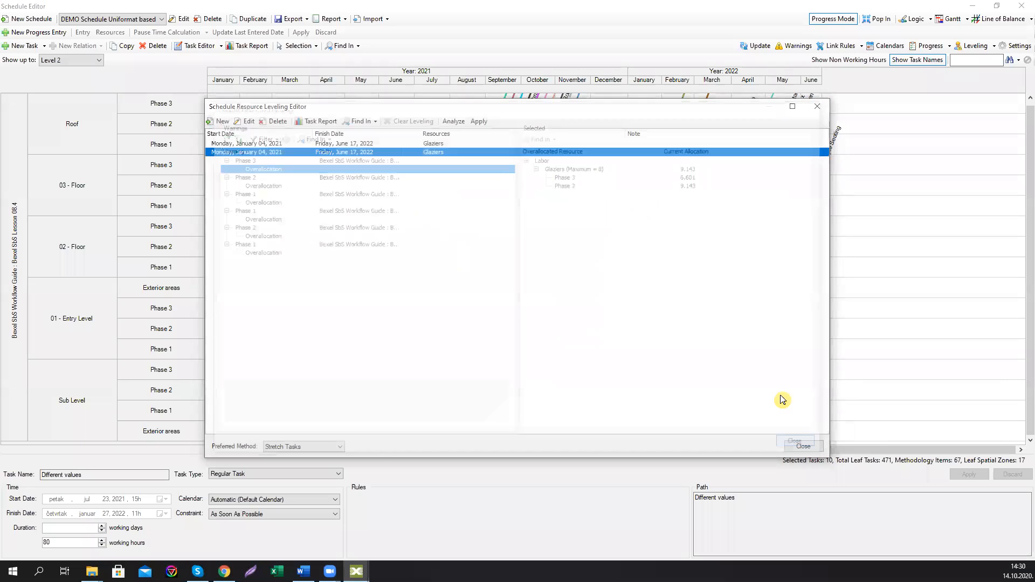
Step: Apply the Glaziers leveling entry to the schedule, acknowledge completion and close the leveling editor
left_click(483, 122)
left_click(760, 446)
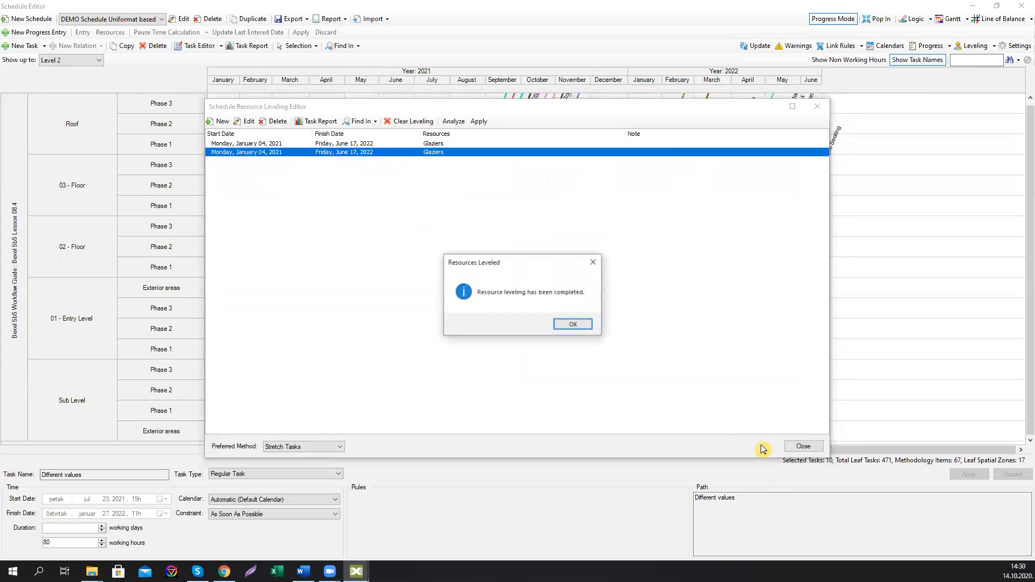
left_click(578, 326)
left_click(803, 447)
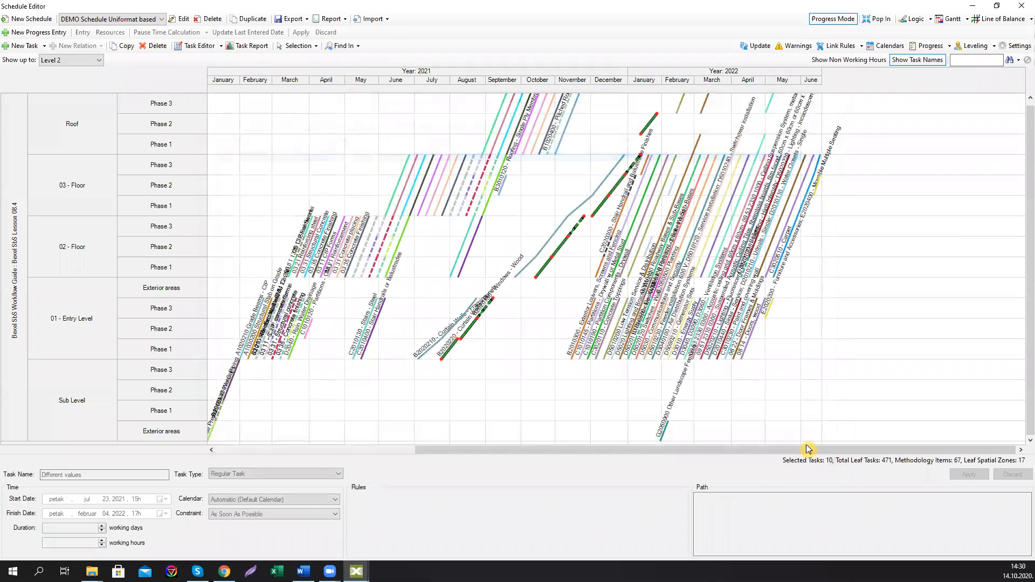
Step: Select the Curtain Walls - Panels tasks in the line of balance and open their Task Report, drilling into July 2021
left_click(554, 363)
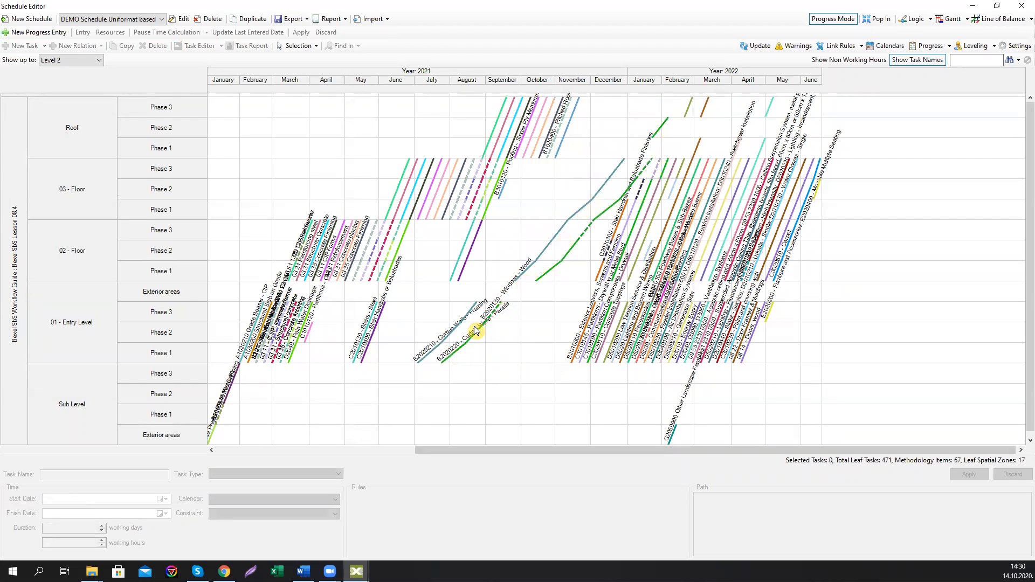
left_click(453, 354)
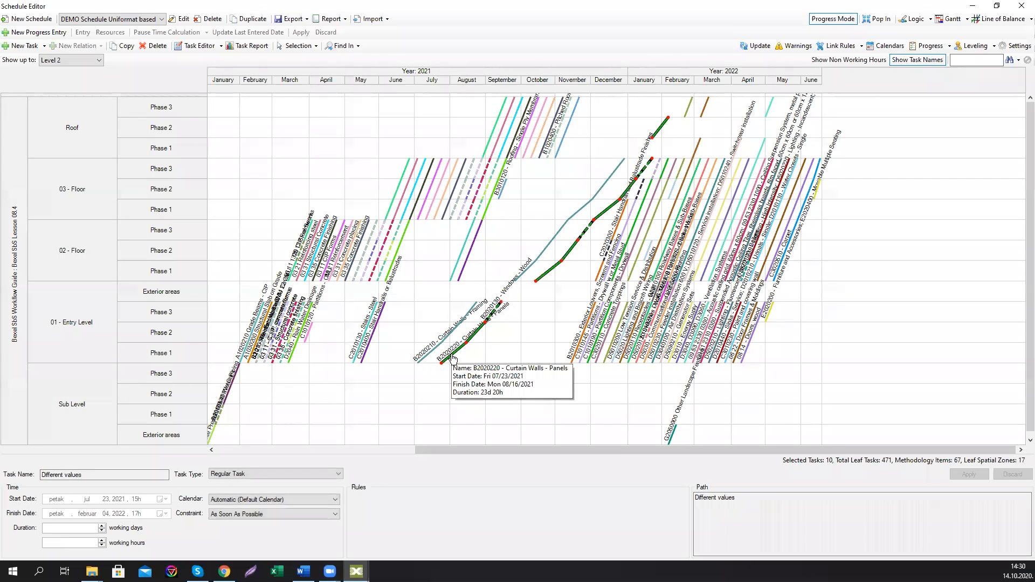
left_click(246, 45)
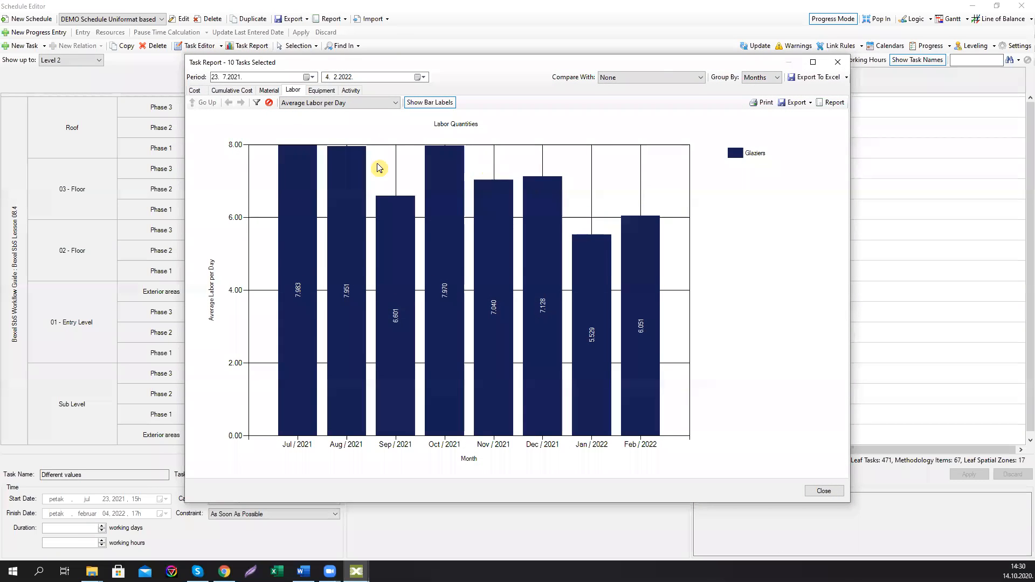
left_click(300, 320)
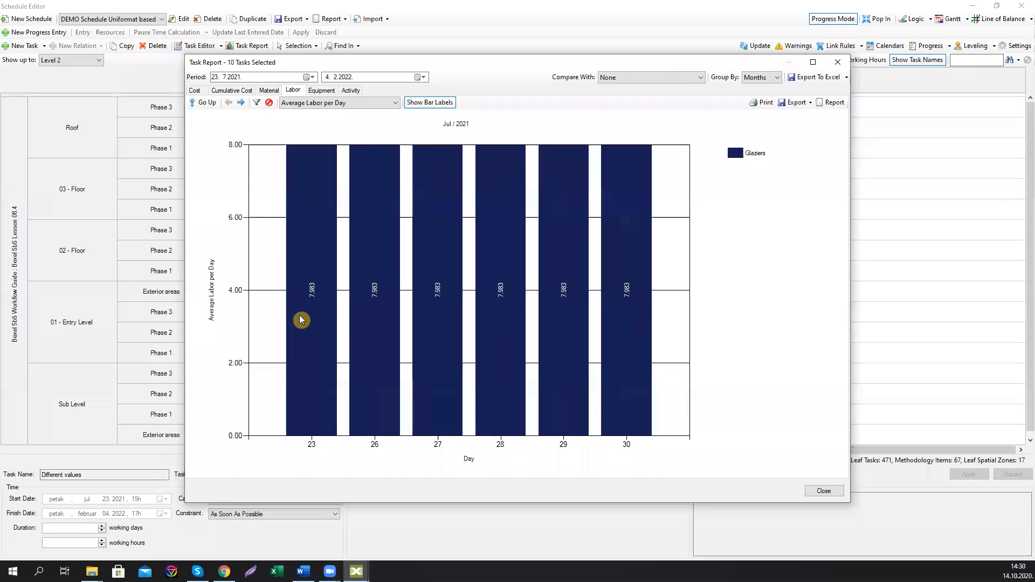
Step: Step month by month through the Glaziers daily labor from July 2021 to February 2022, then close the report
left_click(241, 103)
left_click(241, 103)
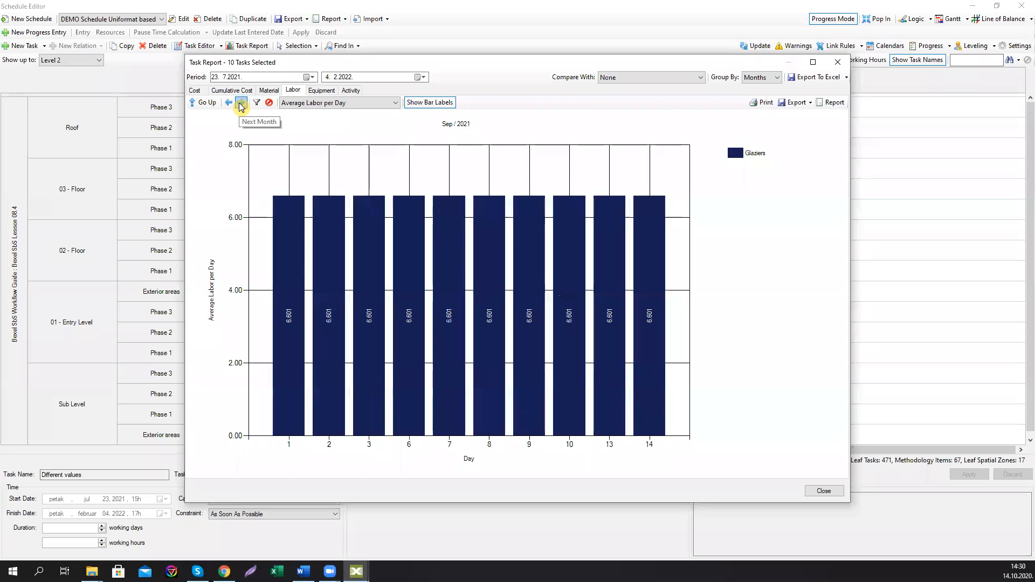
left_click(241, 103)
left_click(241, 103)
left_click(241, 103)
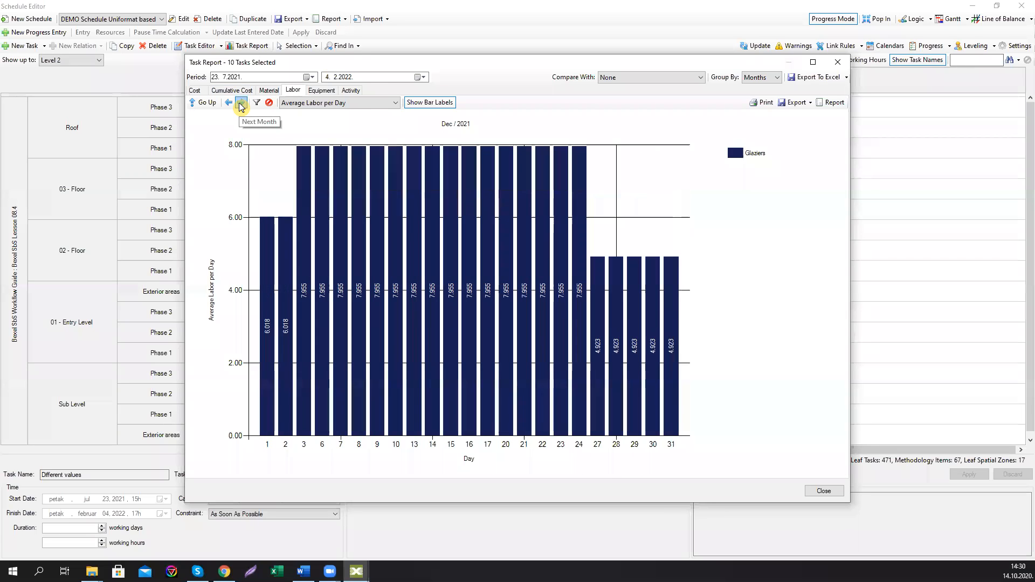
left_click(240, 103)
left_click(241, 103)
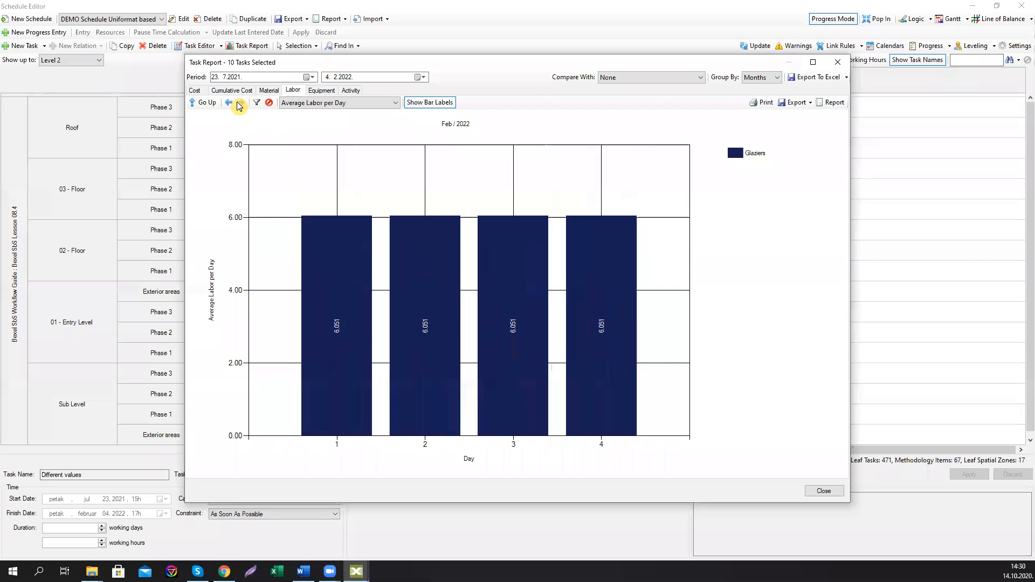
left_click(231, 103)
left_click(232, 102)
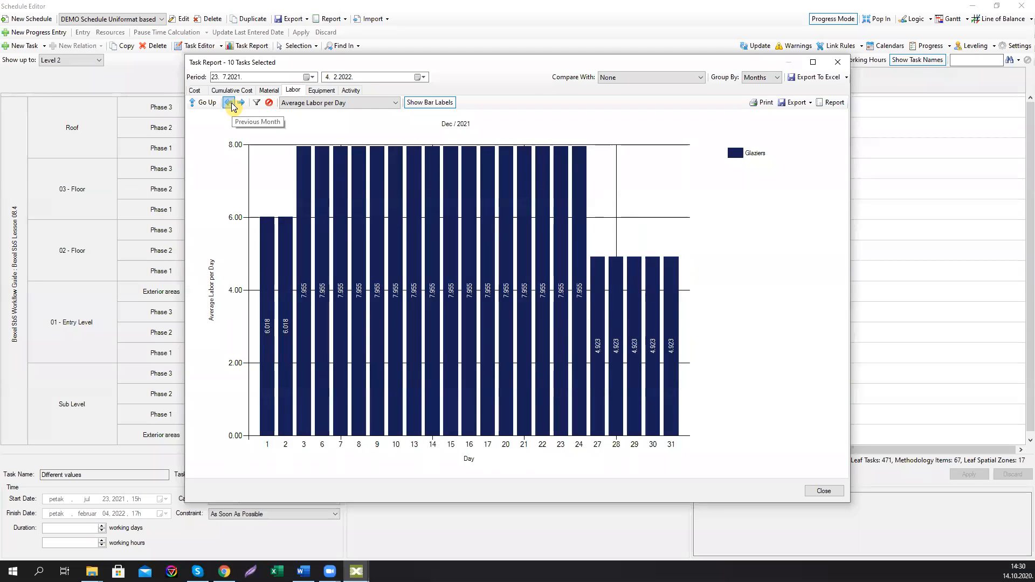
left_click(232, 102)
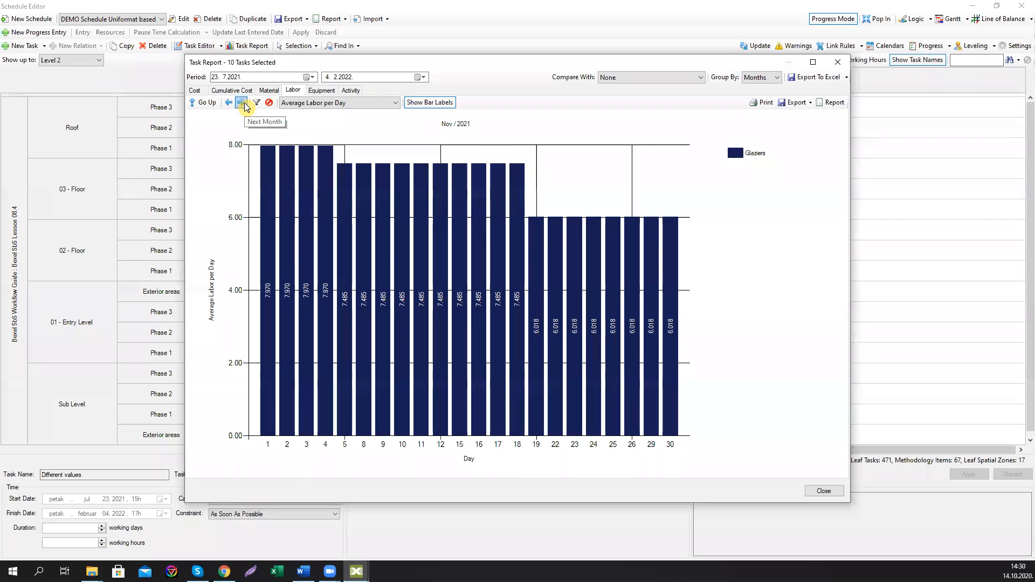
left_click(232, 102)
left_click(241, 103)
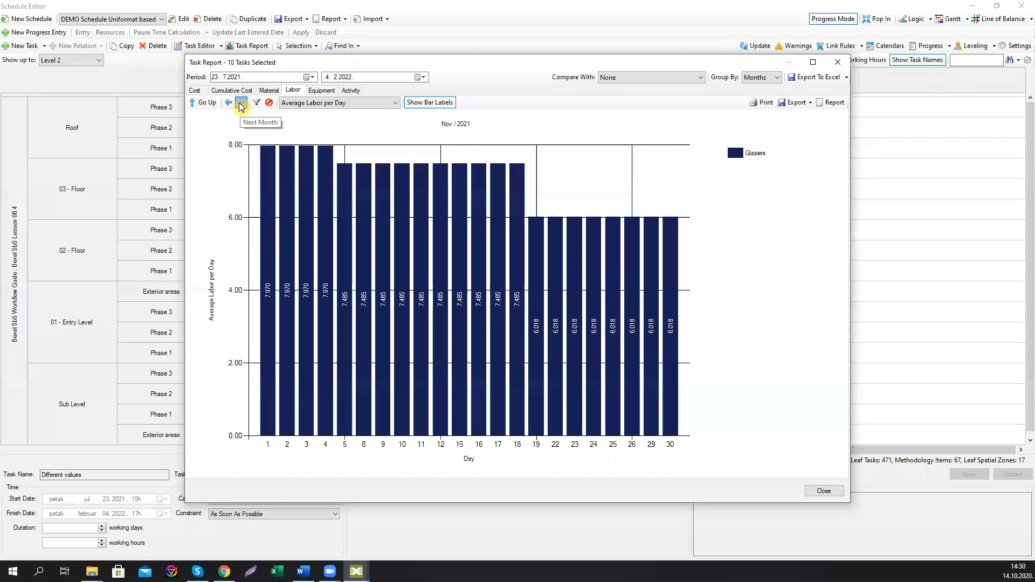
left_click(238, 103)
left_click(231, 103)
left_click(241, 104)
left_click(838, 62)
Step: Switch to the Gantt view and open the Task Report for the whole schedule
left_click(948, 18)
left_click(242, 46)
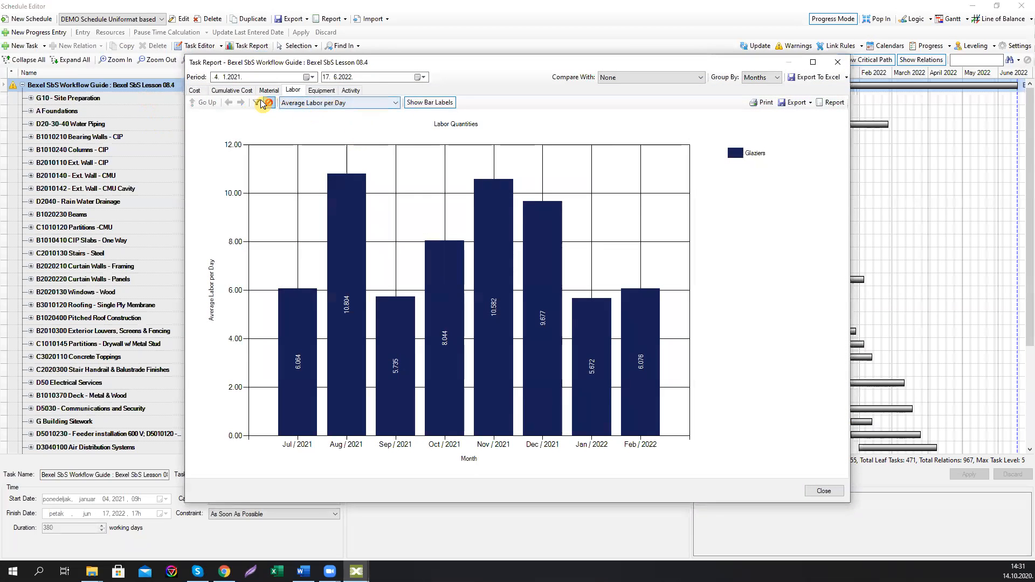
Step: Filter the Task Report to include all Labor Resources, examine the combined monthly labor chart, then close it
left_click(259, 102)
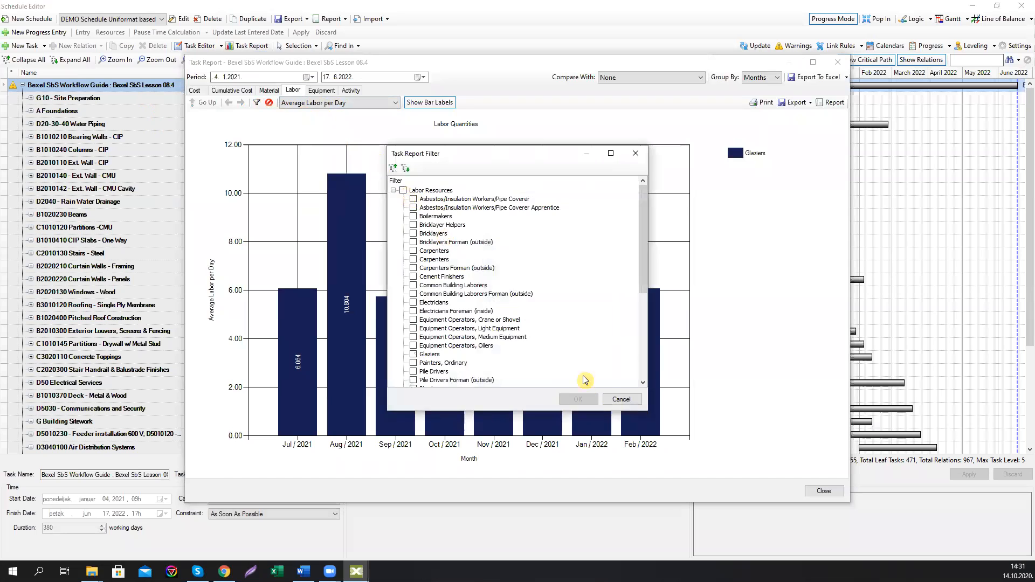
left_click(403, 191)
left_click(583, 399)
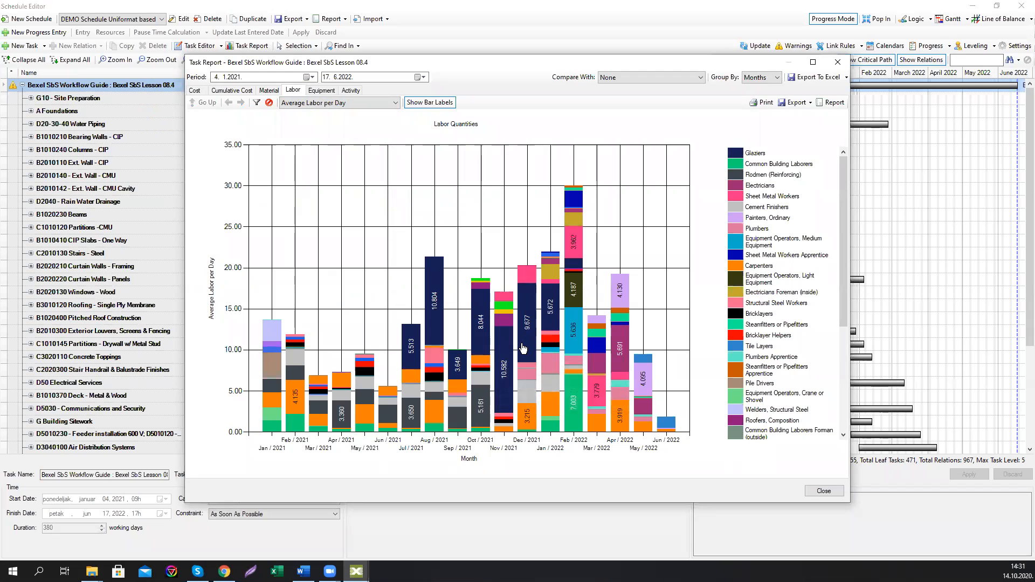
mouse_move(522, 348)
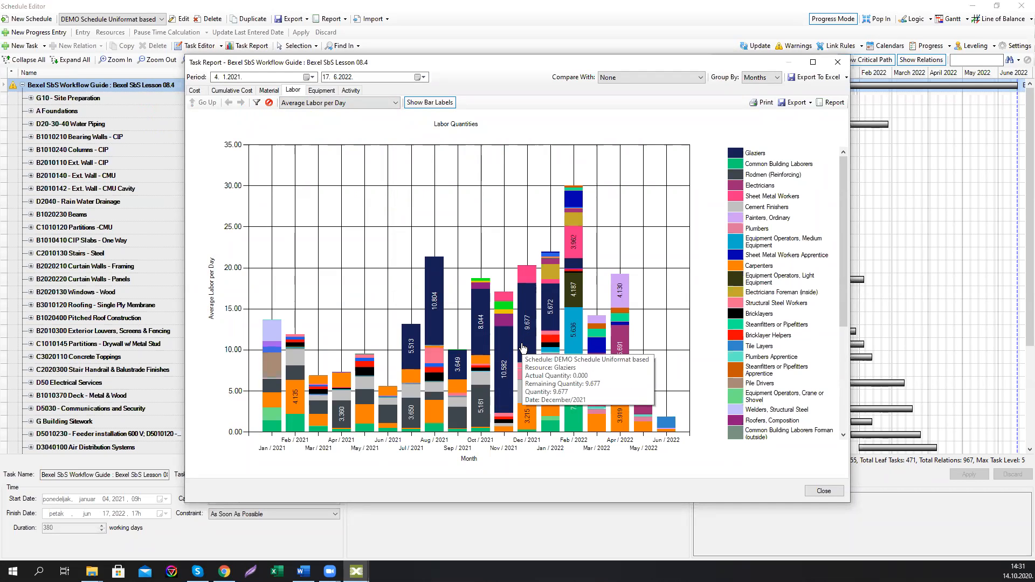
mouse_move(488, 296)
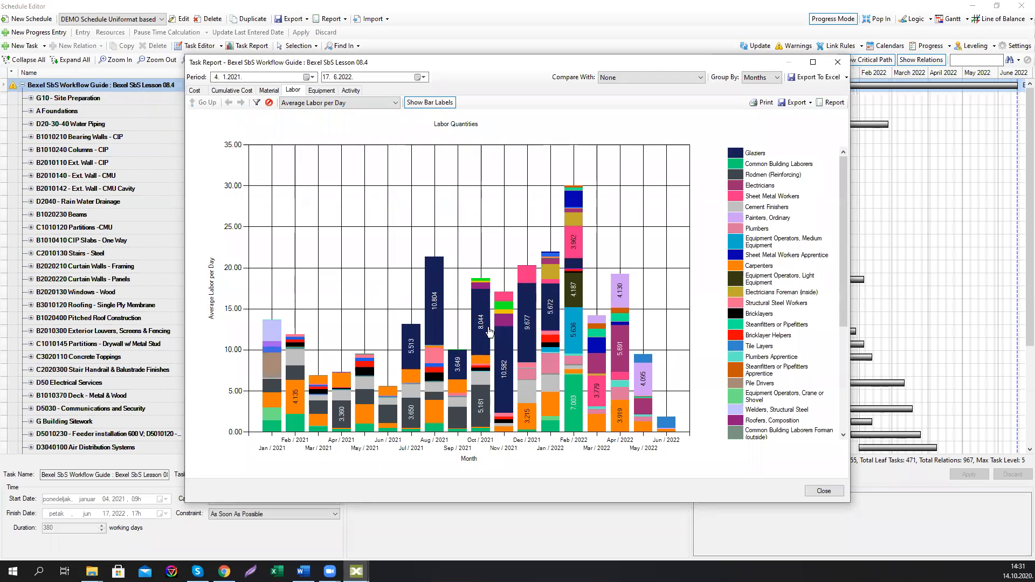
left_click(838, 64)
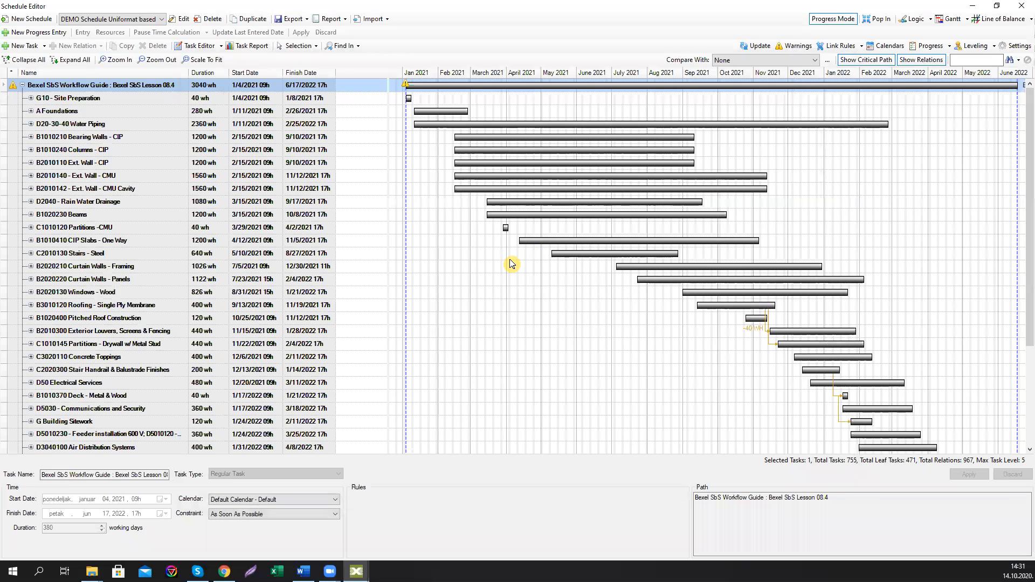
Step: Delete the DEMO Schedule Uniformat based schedule and close the Schedule Editor
left_click(210, 19)
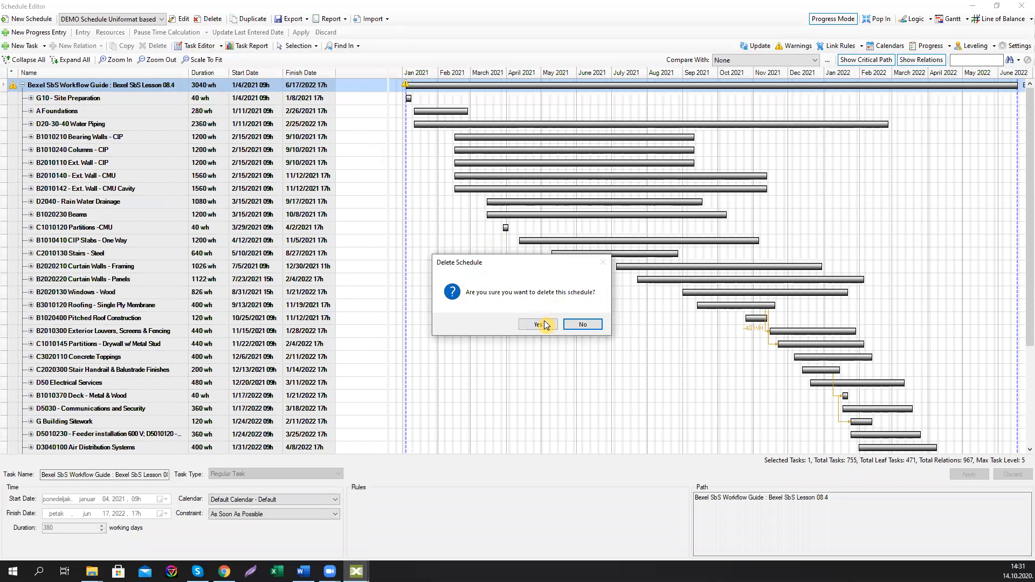
left_click(541, 324)
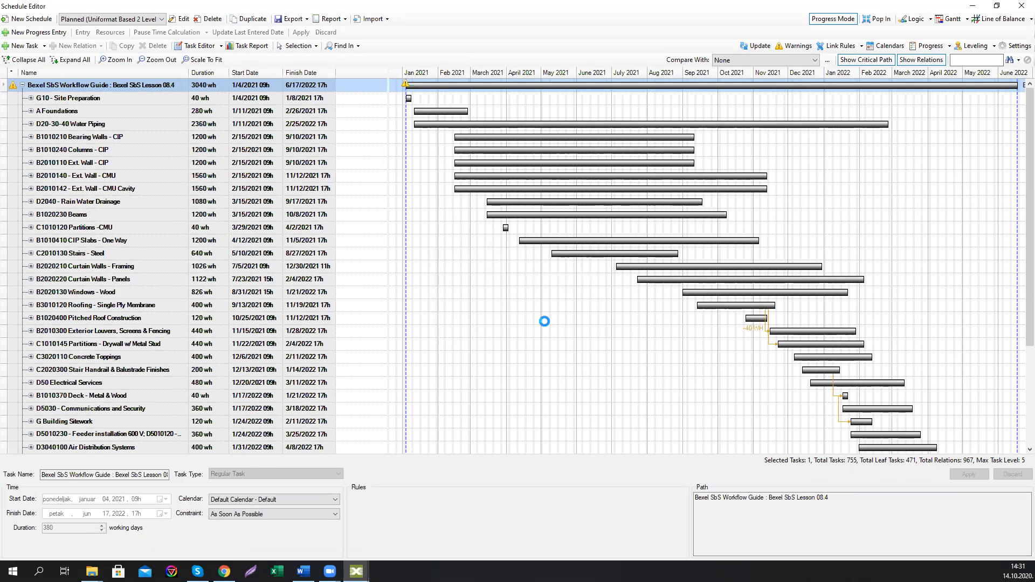
left_click(1024, 6)
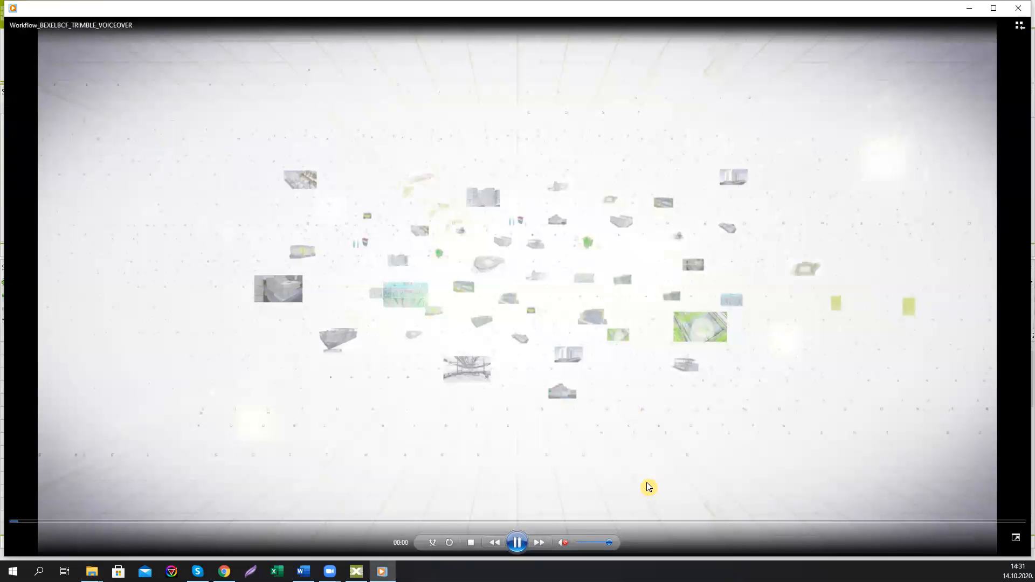
Step: Switch to the media player and play the BEXELBCF Trimble workflow video maximized, skipping ahead through it
left_click(515, 545)
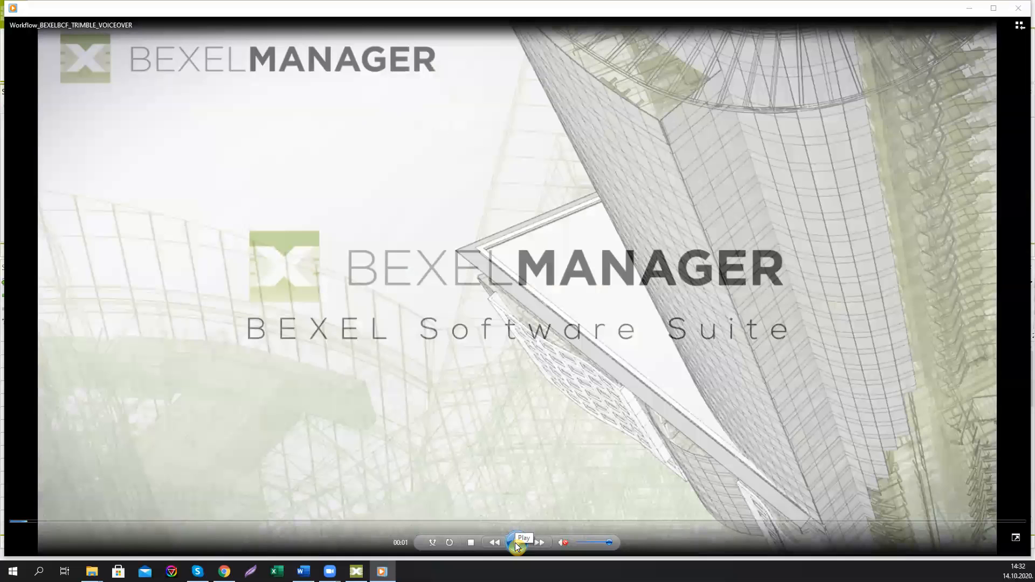
left_click(994, 8)
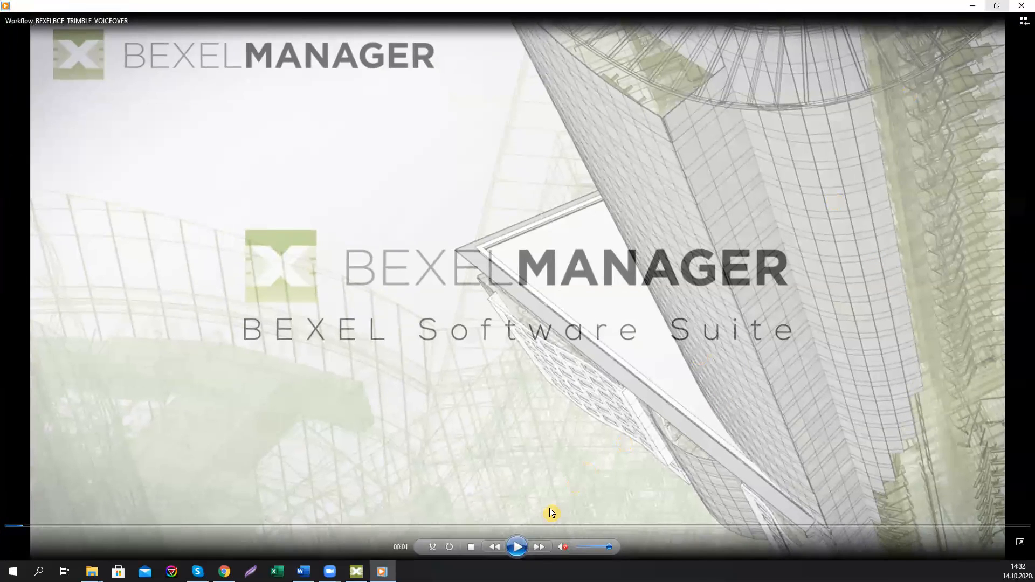
left_click(517, 547)
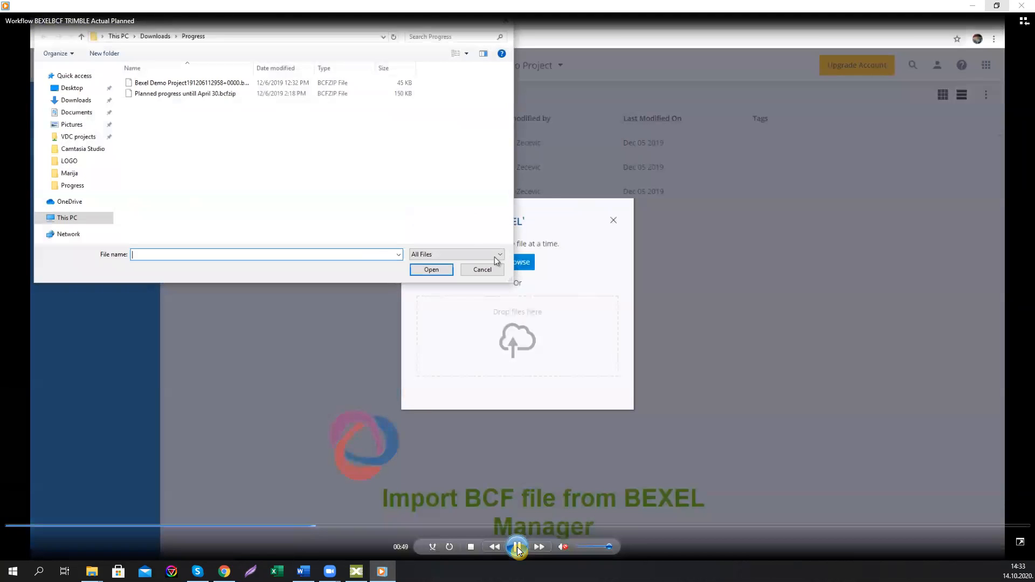
left_click(516, 547)
left_click(271, 527)
left_click(252, 527)
left_click(515, 546)
left_click(514, 547)
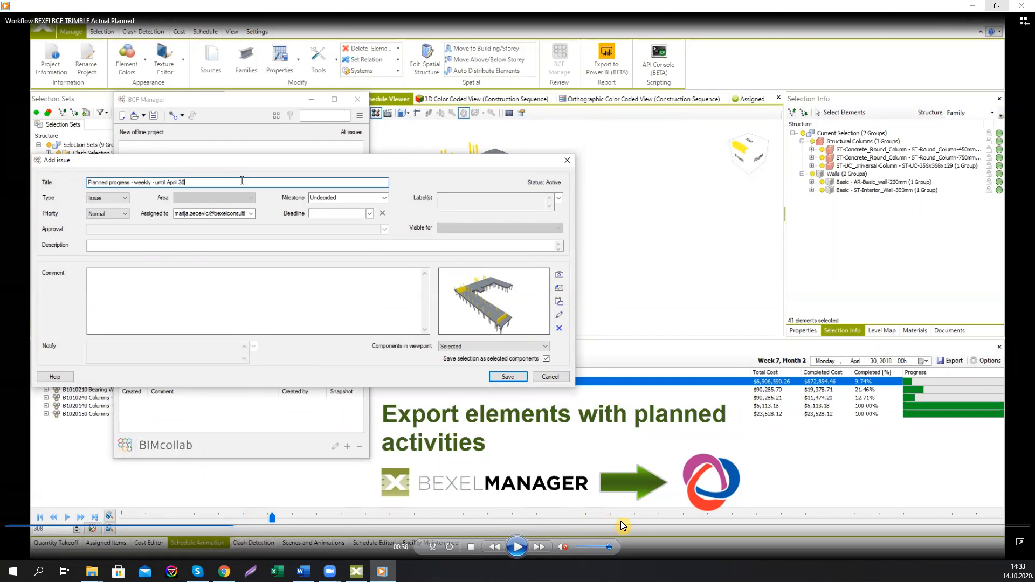
left_click(517, 546)
left_click(517, 547)
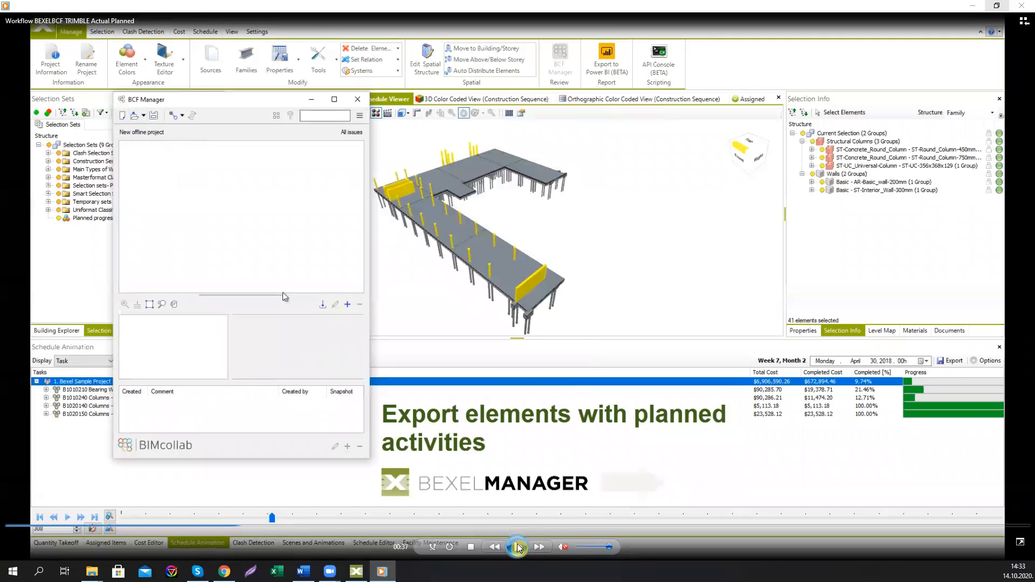
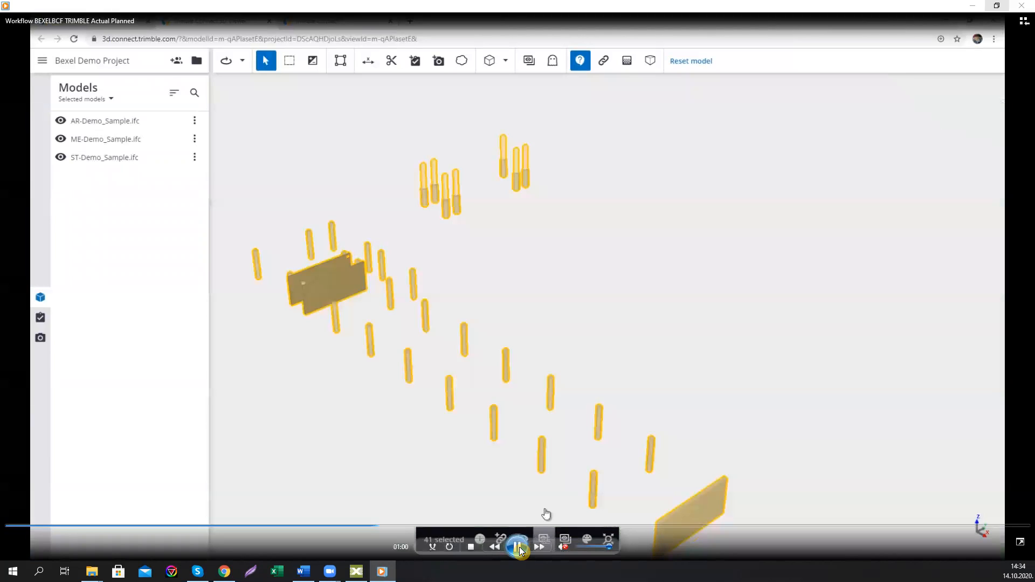
Step: Watch the BEXELBCF Trimble workflow video, pausing and seeking through it, then close the media player
left_click(519, 547)
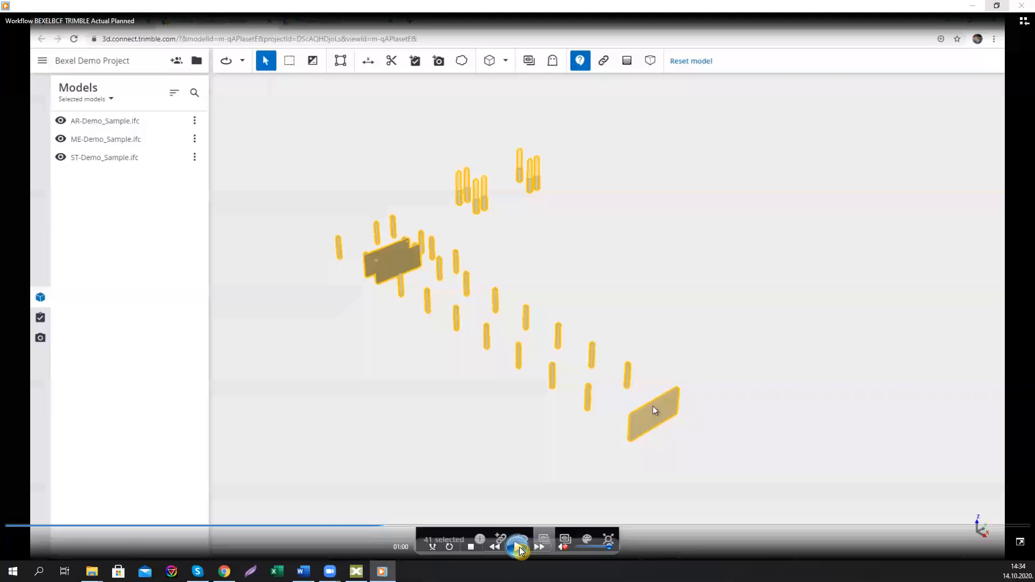
left_click(519, 547)
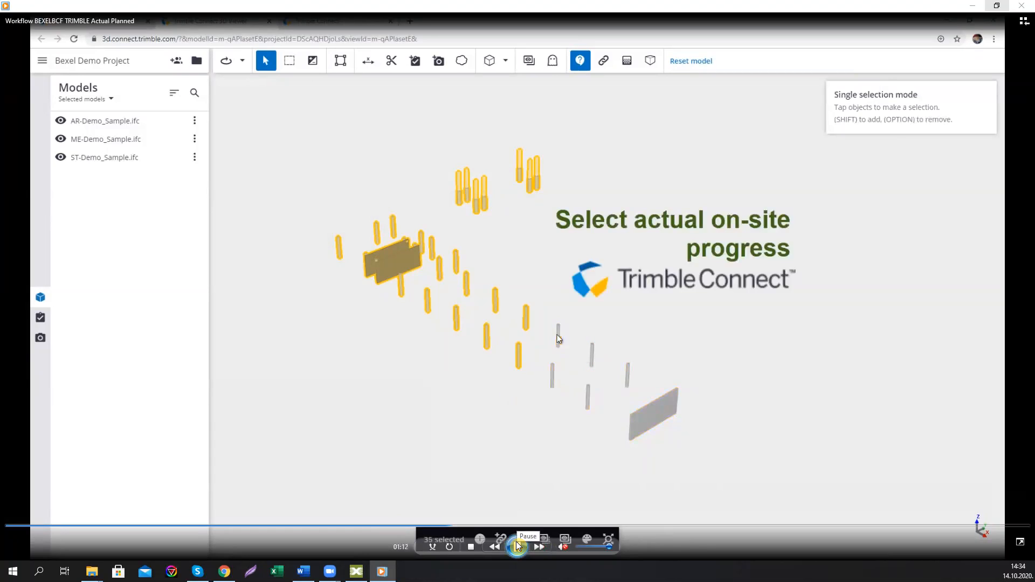
left_click(516, 546)
left_click(516, 545)
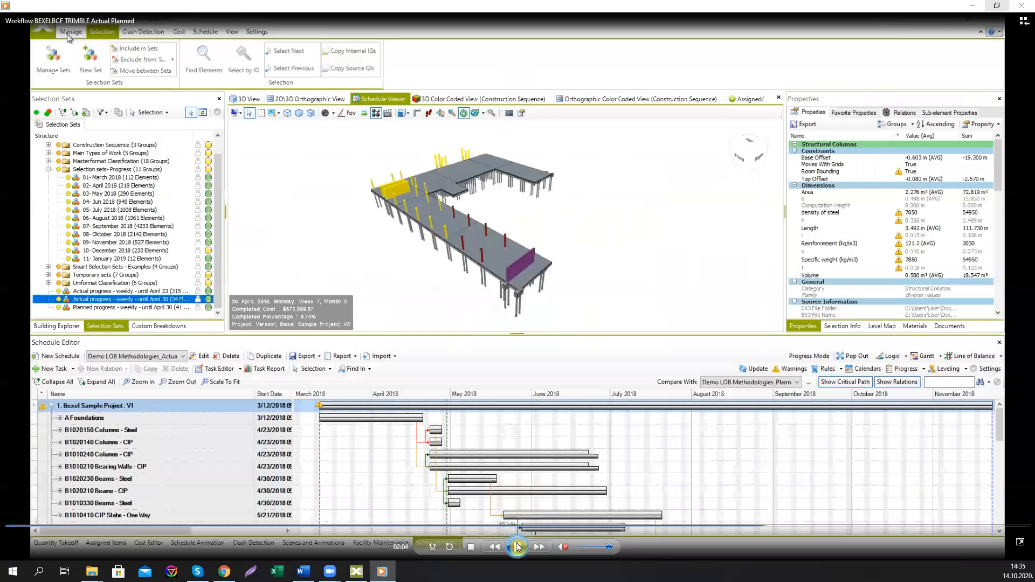
left_click(516, 547)
left_click(751, 525)
left_click(526, 547)
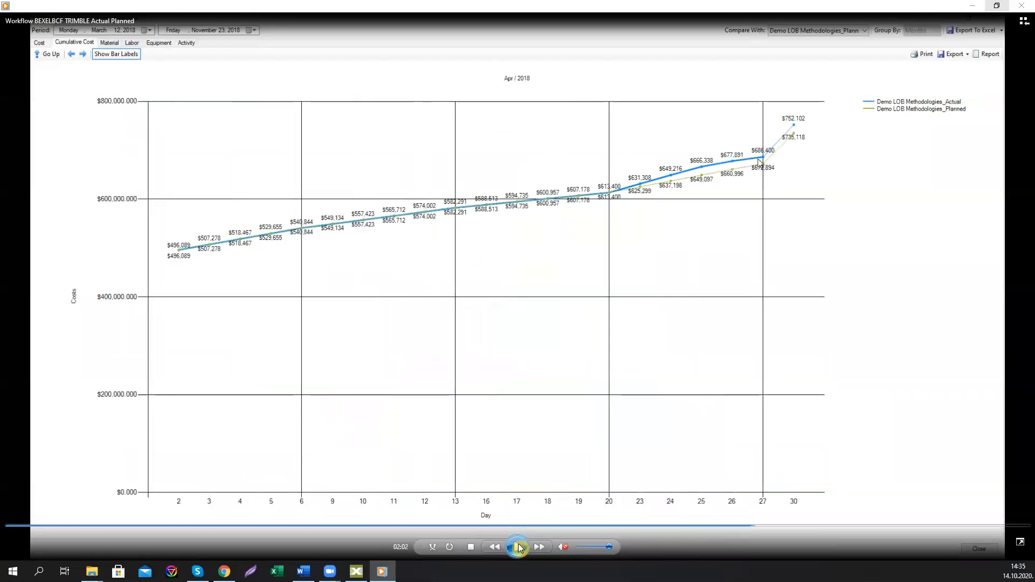
left_click(518, 547)
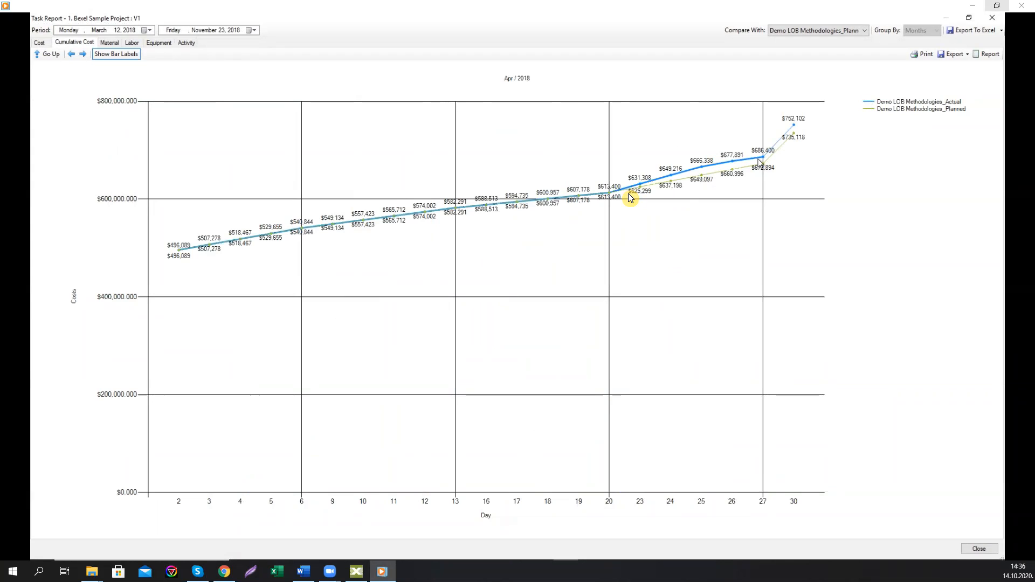
mouse_move(566, 487)
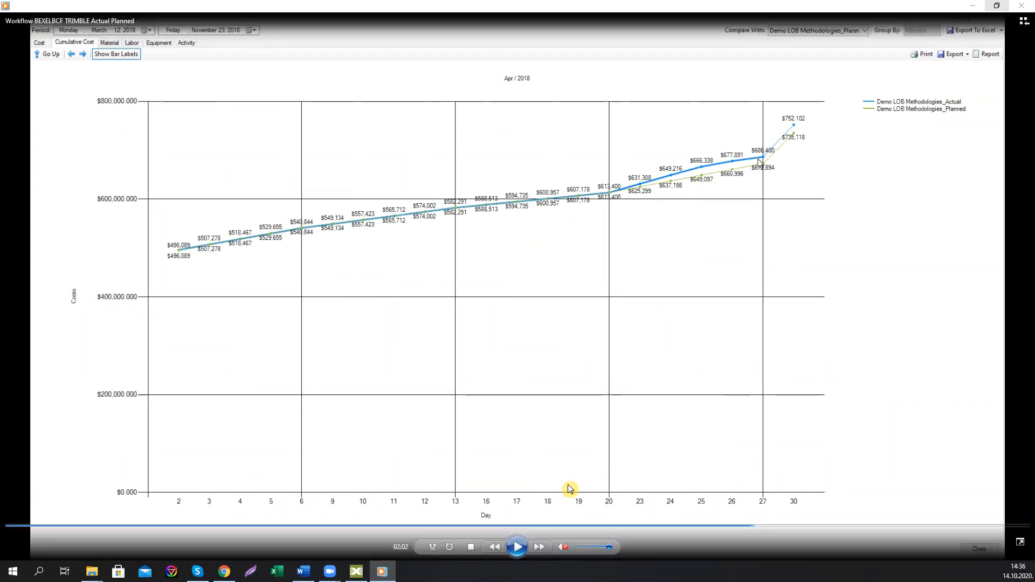
left_click(514, 550)
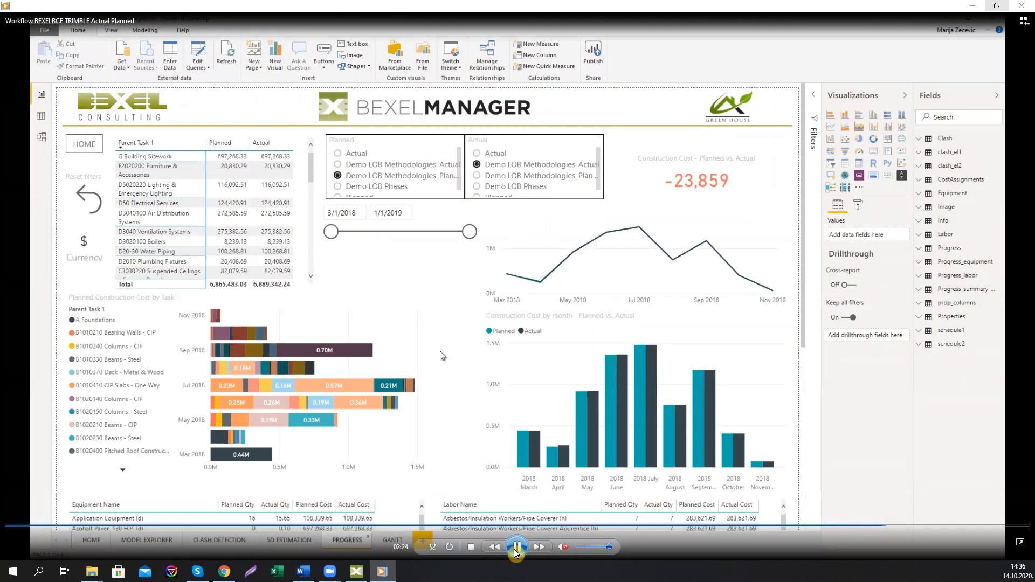
left_click(1024, 7)
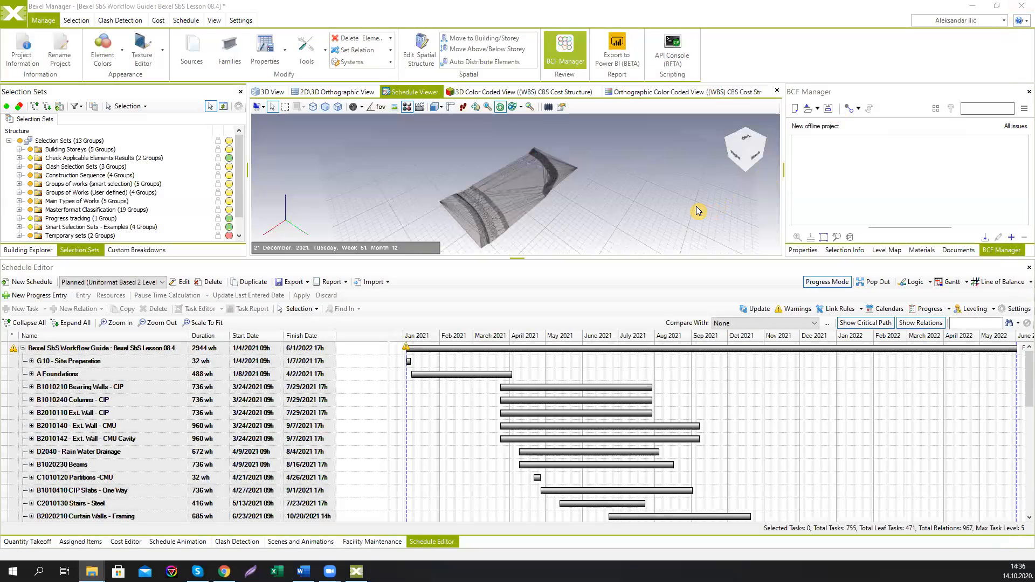
Step: Display the Planned (Uniformat Based 2 Levels Schedule_Optimized) schedule as a Line of Balance chart in a popped-out Schedule Editor and browse its levels
left_click_drag(695, 259, 687, 367)
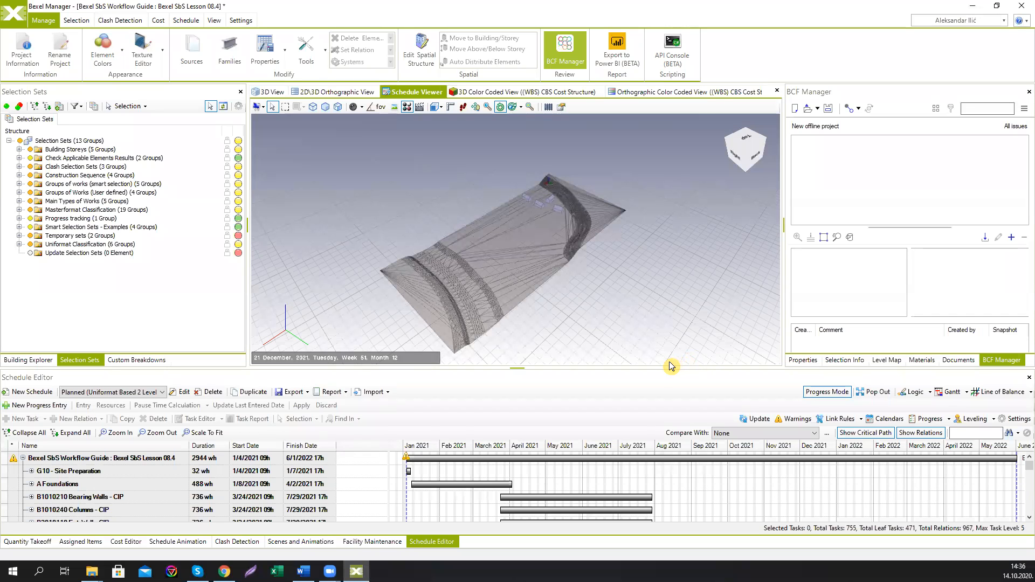
left_click_drag(670, 367, 662, 302)
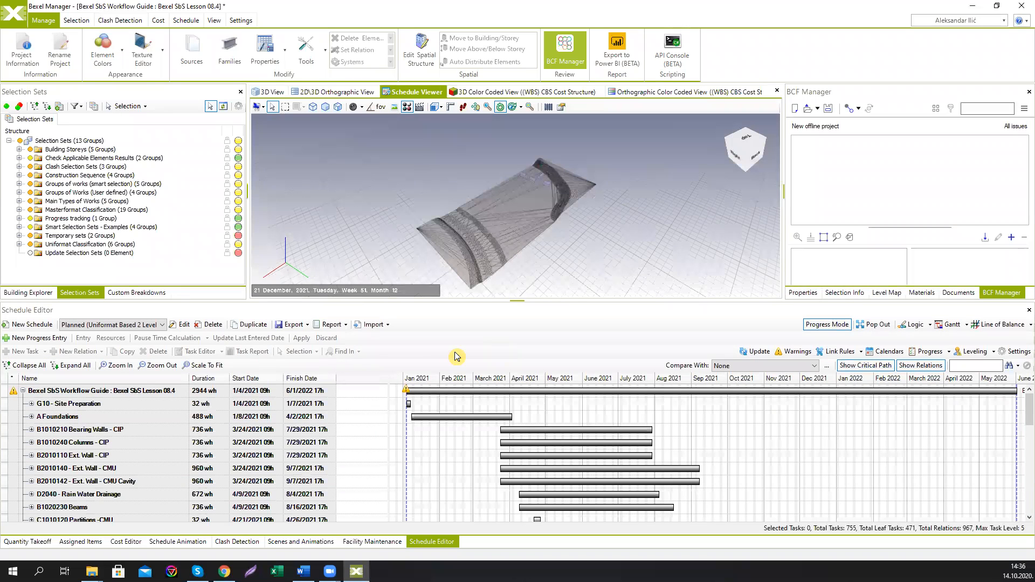
left_click(158, 325)
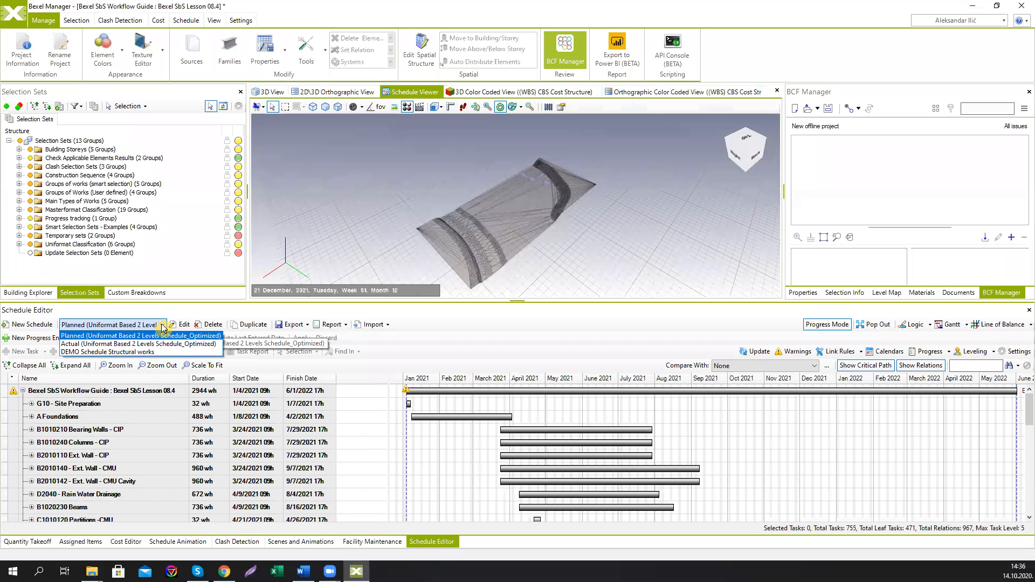
left_click(143, 336)
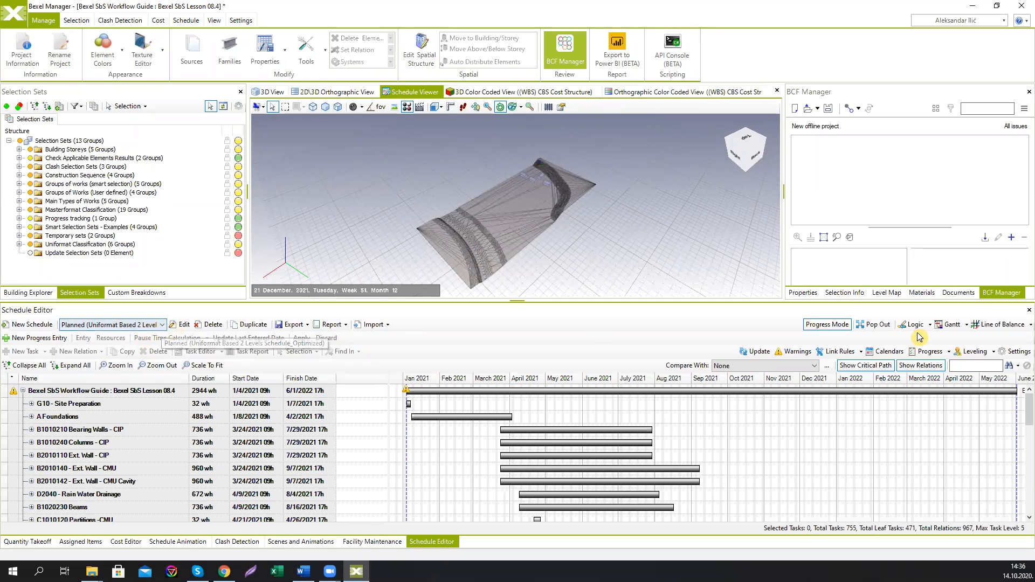
left_click(1001, 326)
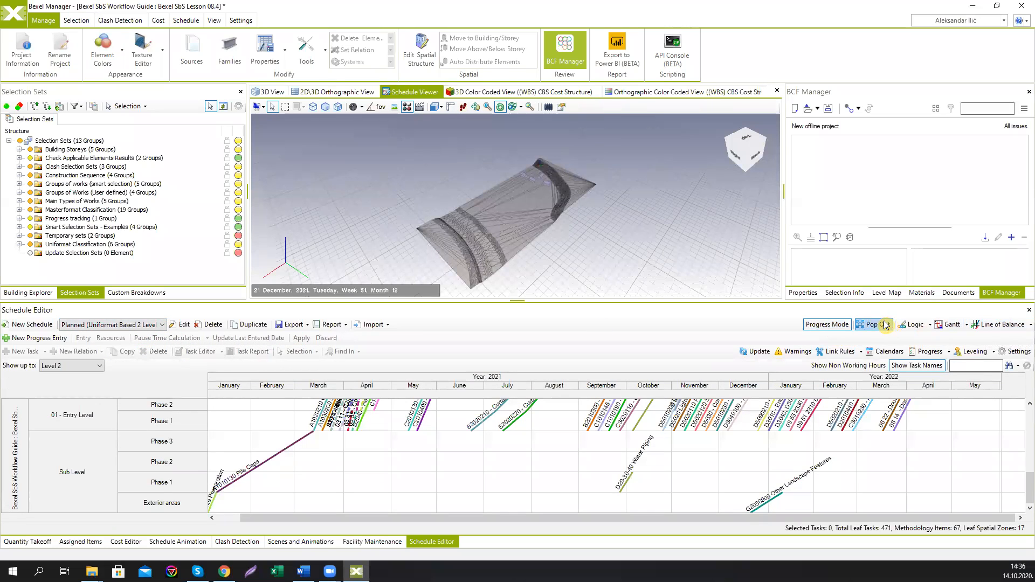
left_click(875, 324)
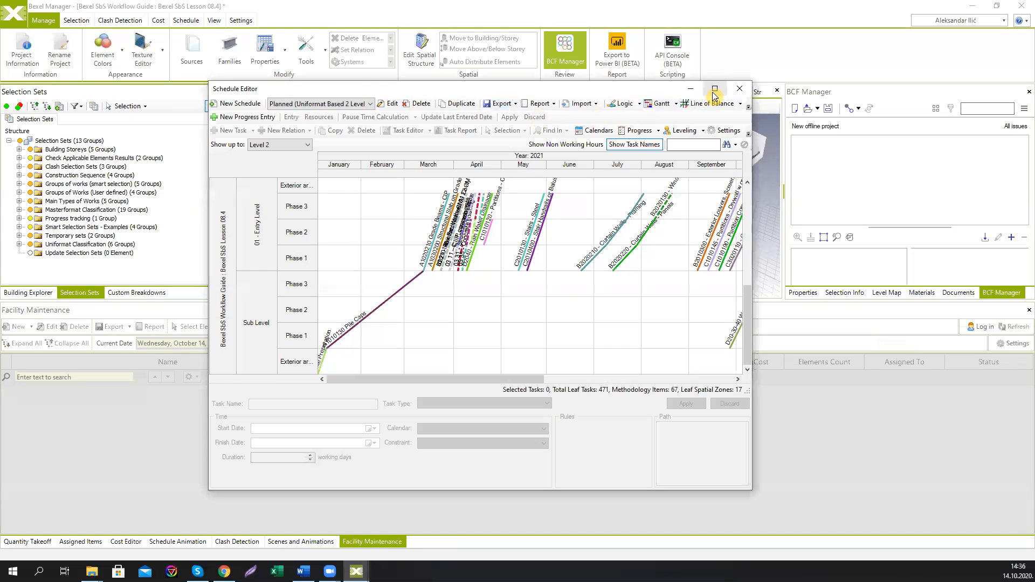
left_click(715, 90)
scroll(597, 226, "up", 1)
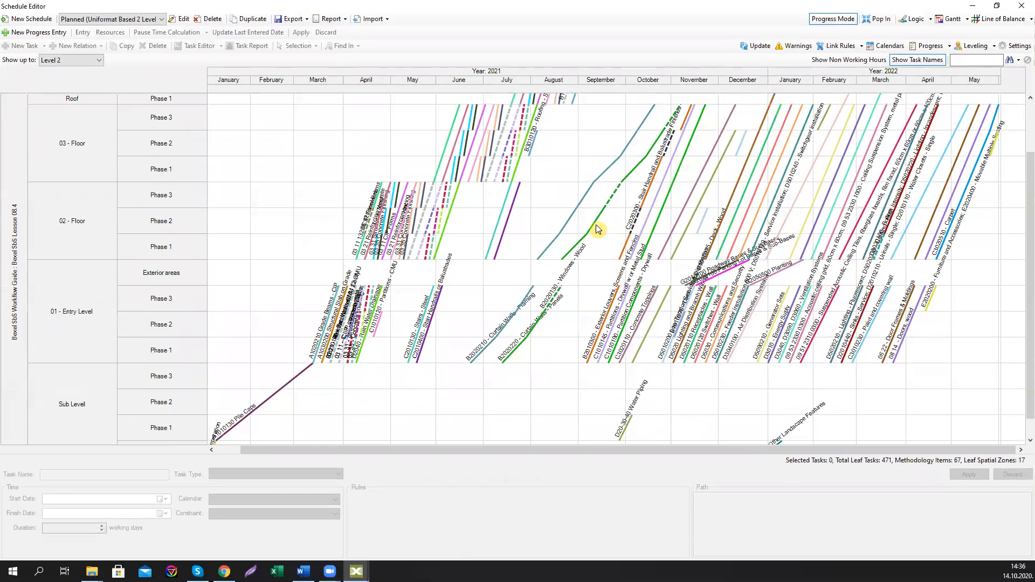
scroll(597, 229, "up", 3)
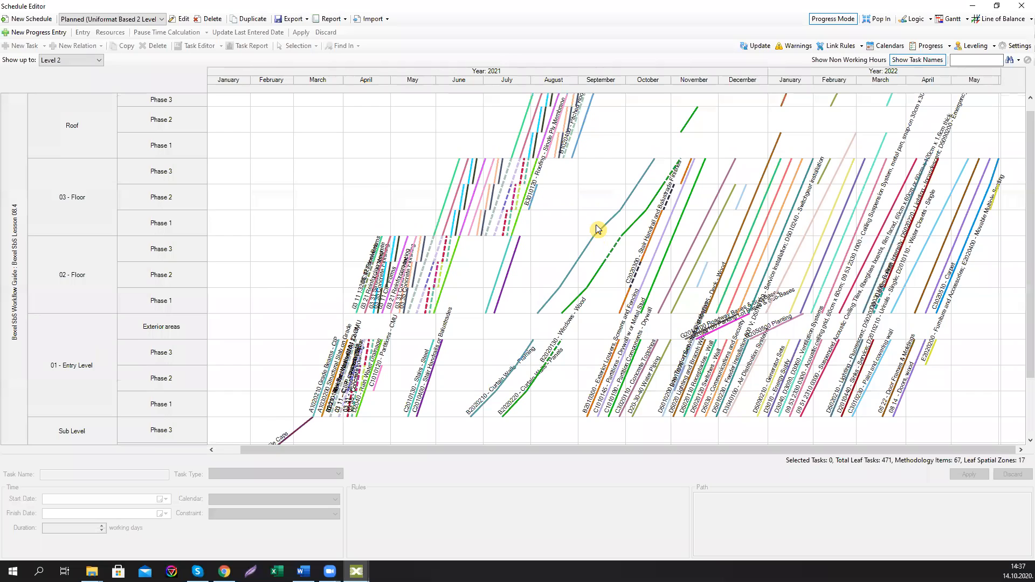
scroll(597, 229, "up", 1)
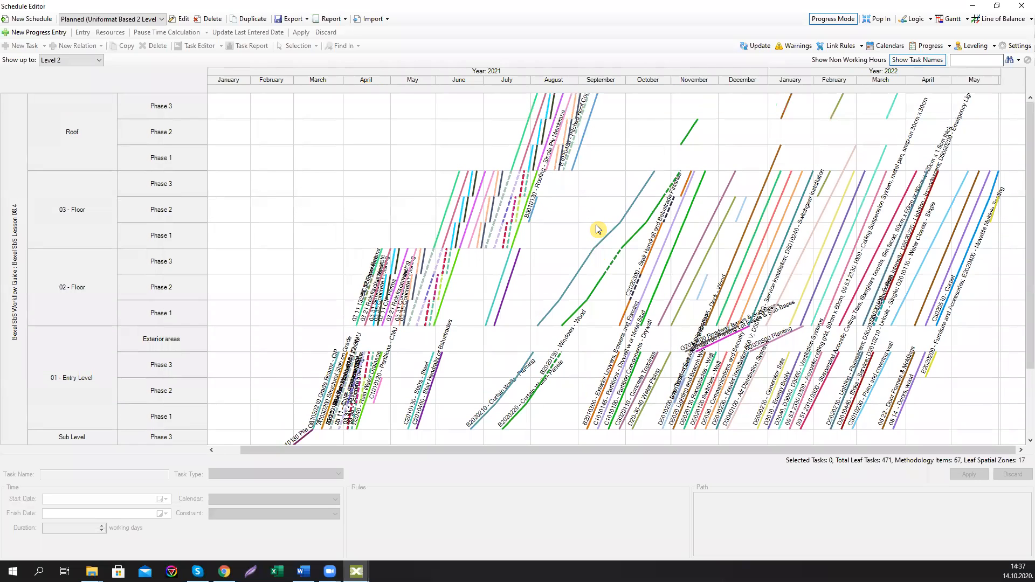
Step: Return to the Gantt view and open the Task Report for the whole project, reviewing its Cost, Cumulative Cost and Labor charts before closing it
left_click(950, 20)
left_click(153, 85)
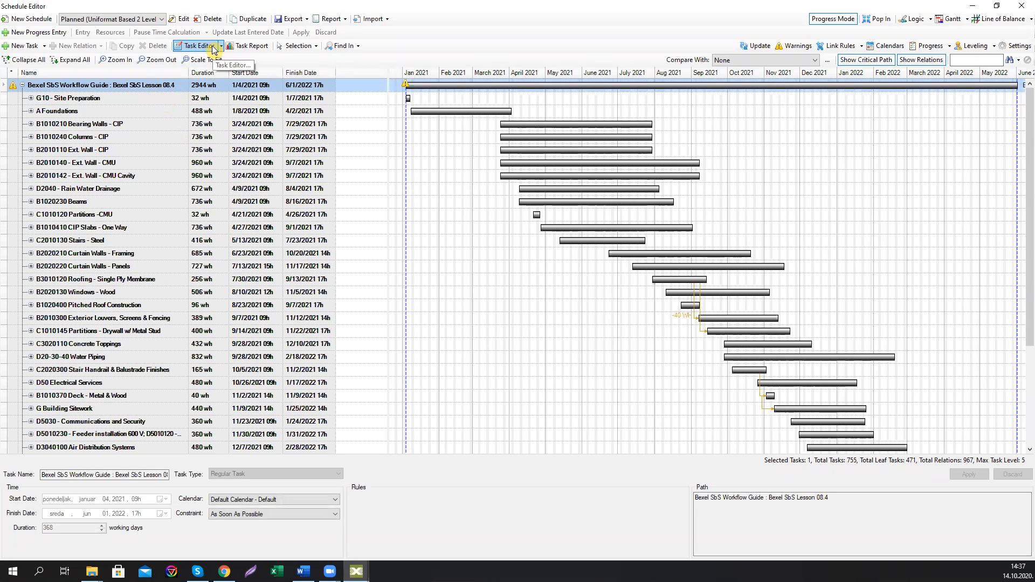
left_click(249, 47)
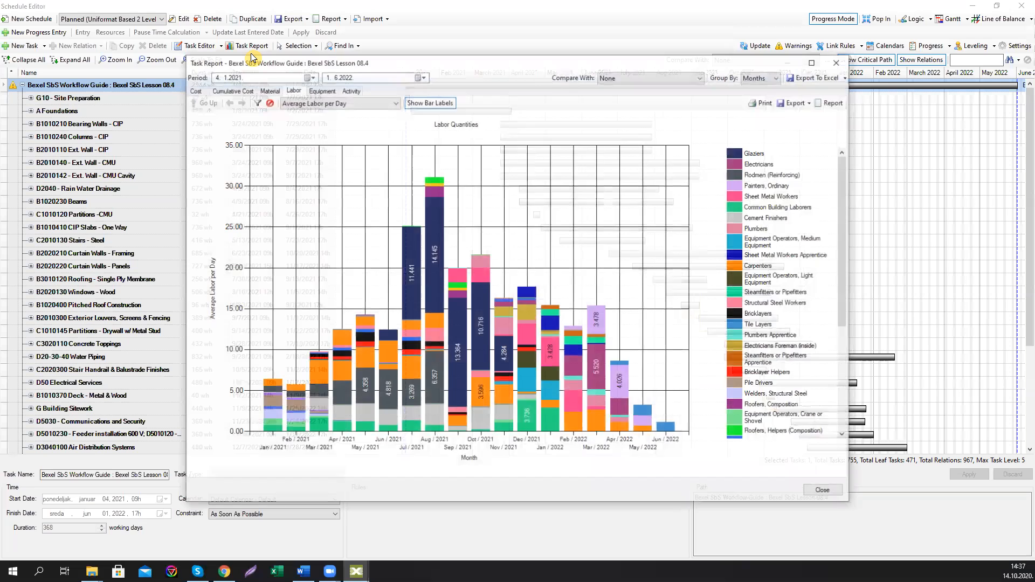
left_click(195, 92)
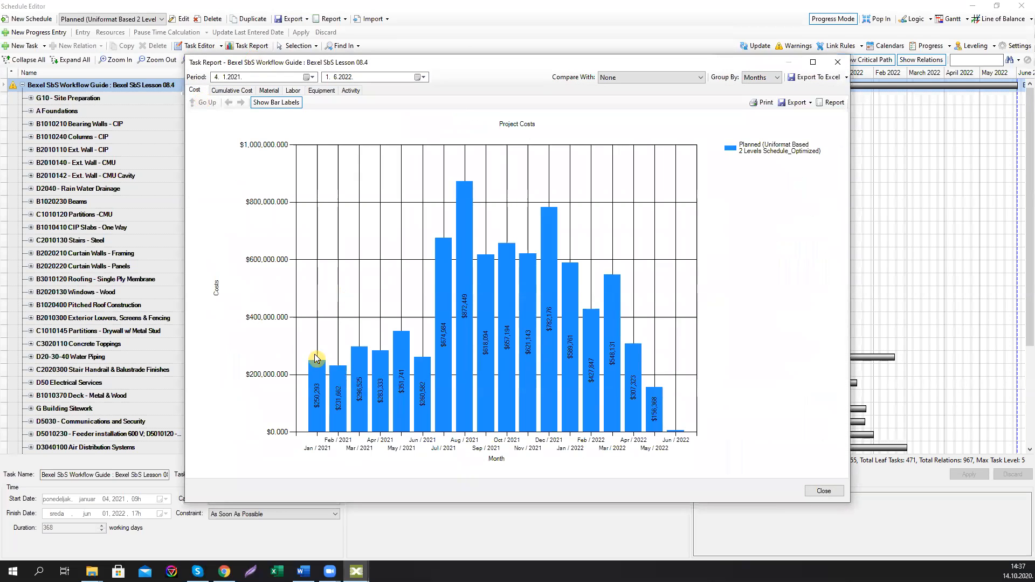
left_click(226, 92)
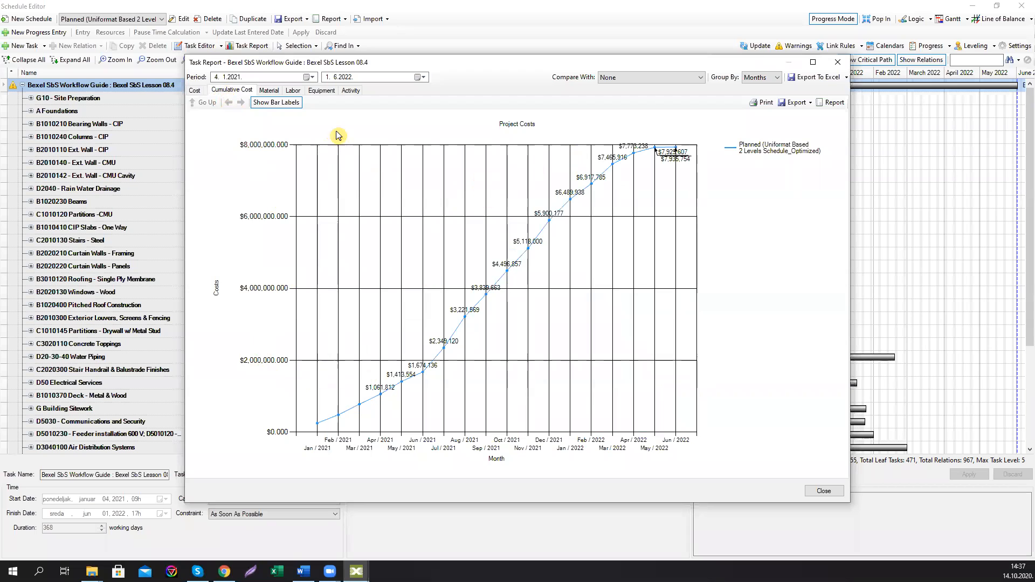
left_click(292, 91)
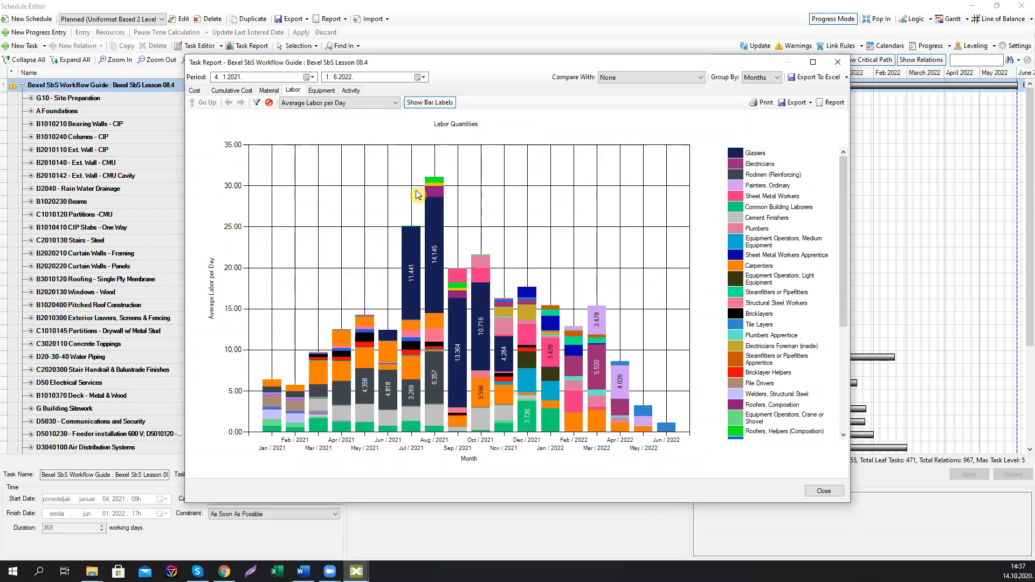
left_click(835, 65)
mouse_move(570, 230)
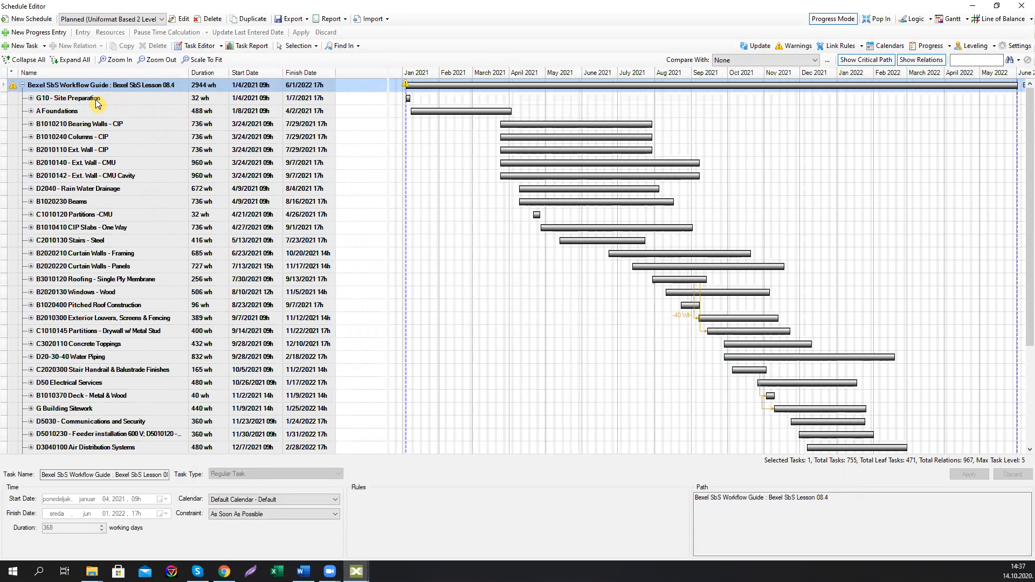
Step: Duplicate the schedule as DEMO Actual Schedule with Planned (Uniformat Based 2 Levels Schedule_Optimized) as its baseline
left_click(248, 22)
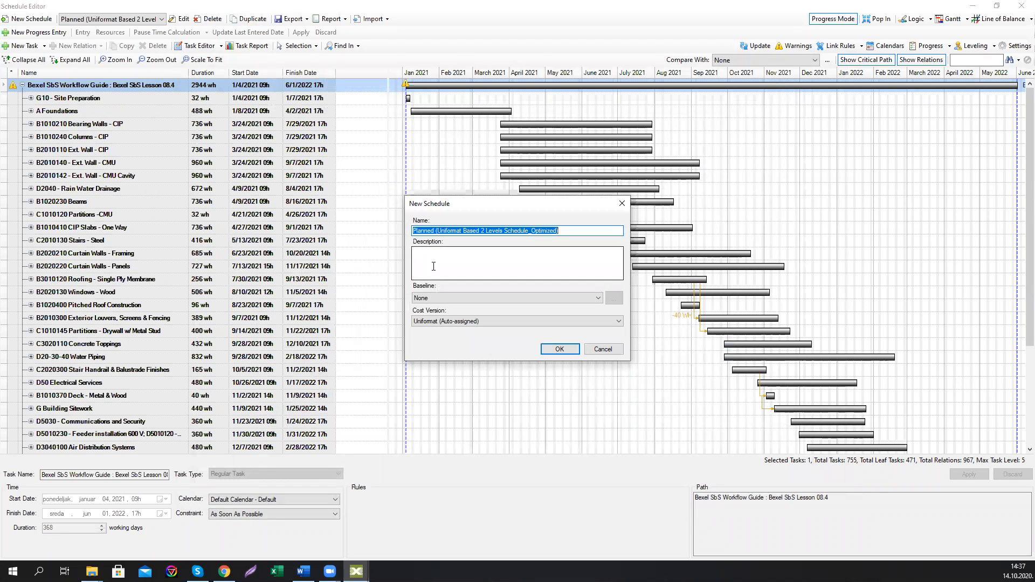
type("DEMO")
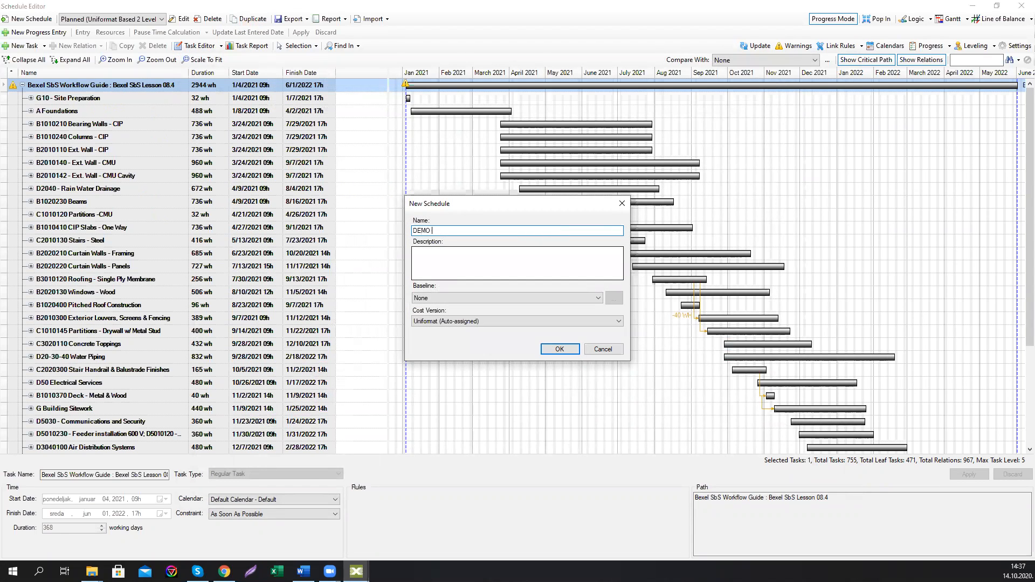
type(" Actual Schedule")
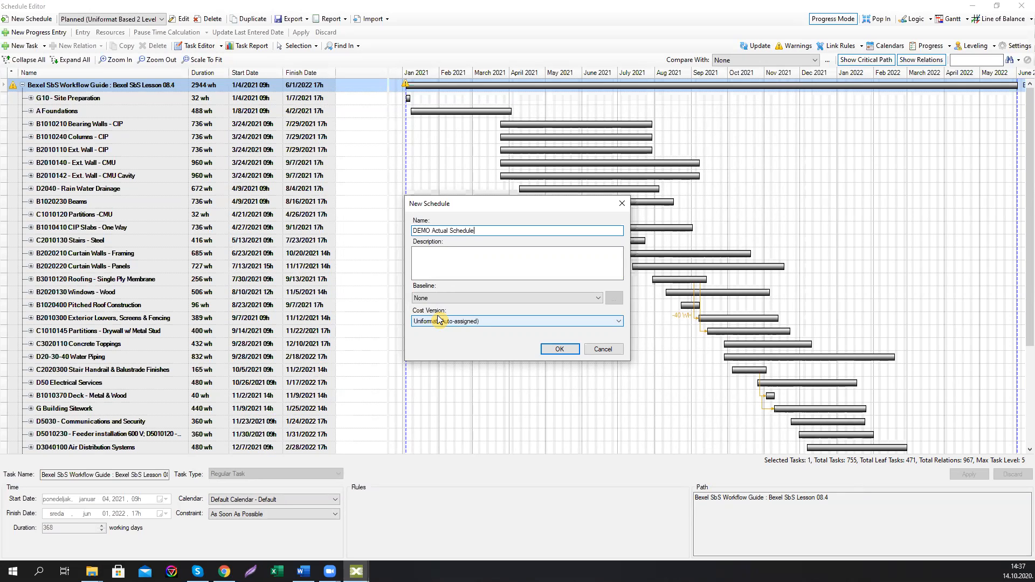
left_click(460, 297)
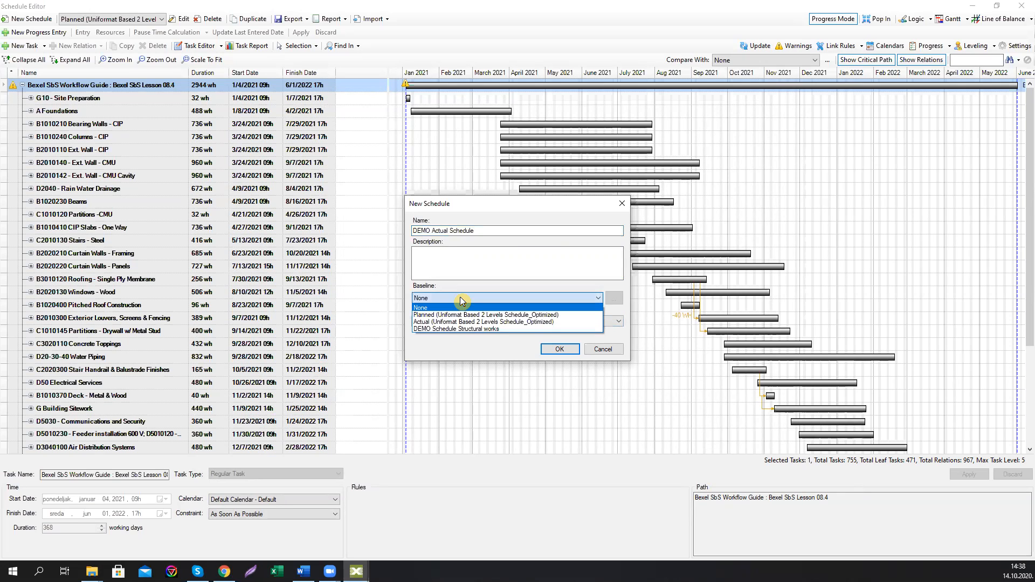
left_click(466, 314)
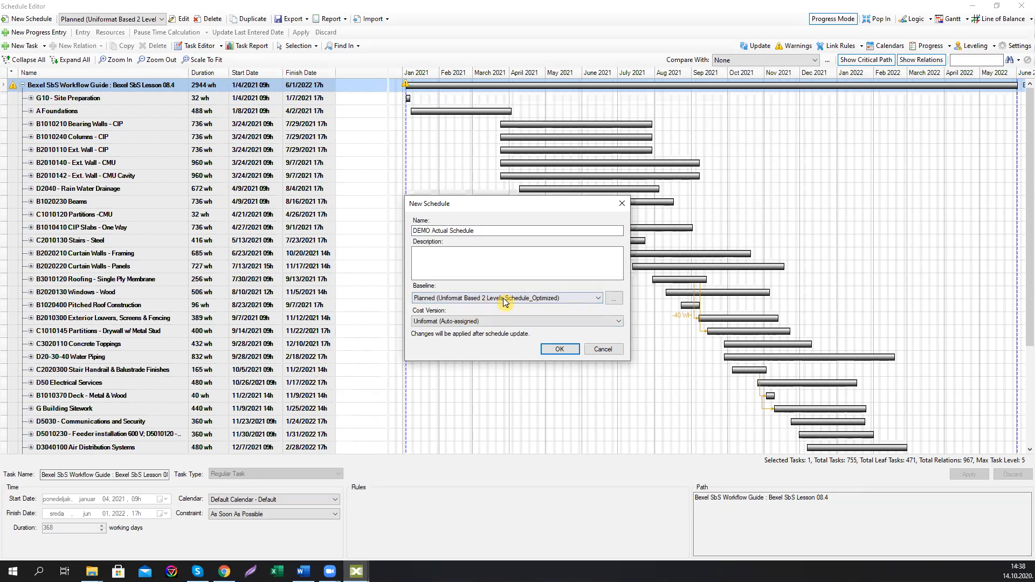
left_click(559, 349)
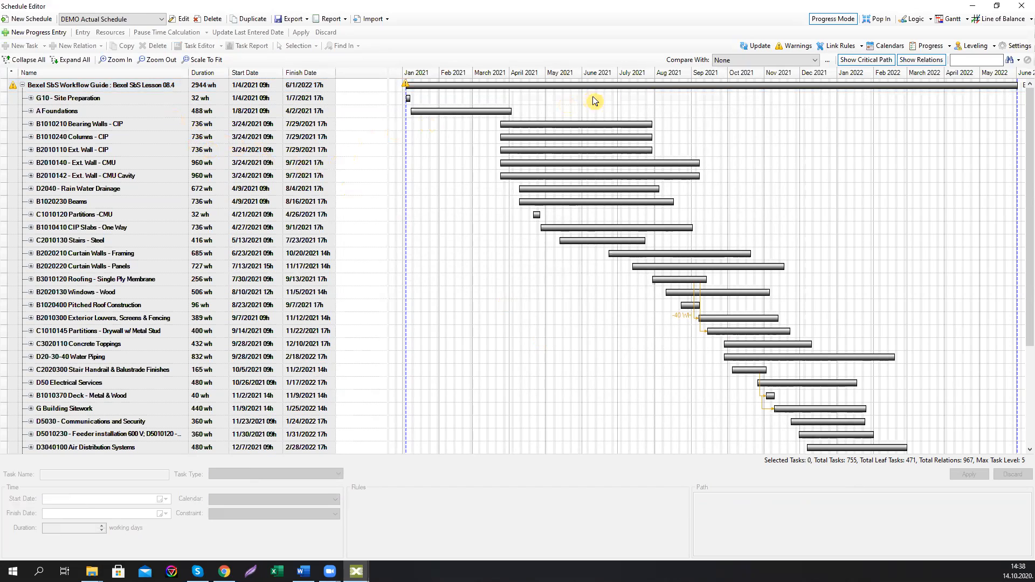
Step: Compare the DEMO Actual Schedule with its baseline in the Gantt chart and dock the Schedule Editor back into the main window
left_click(812, 63)
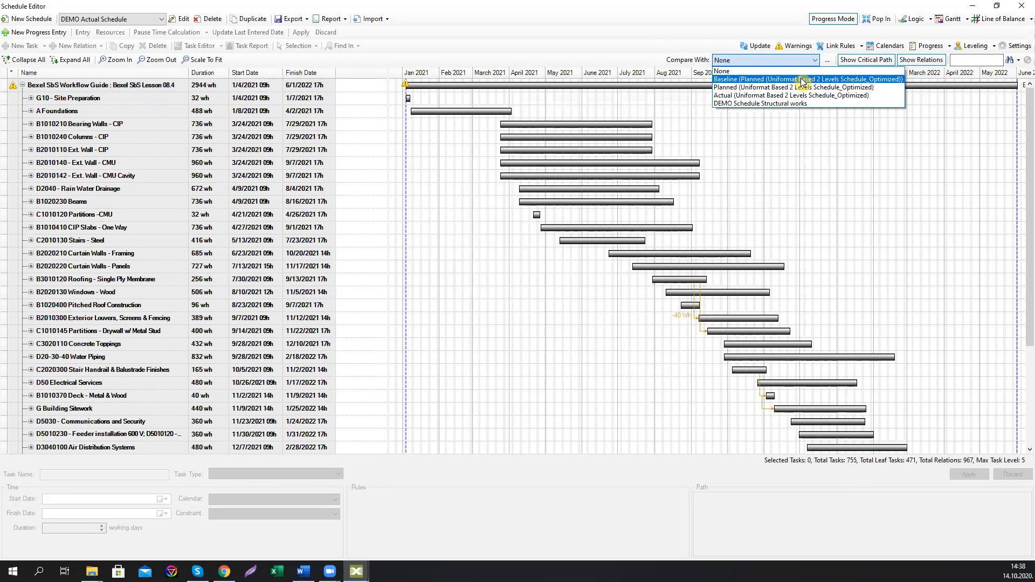
left_click(803, 80)
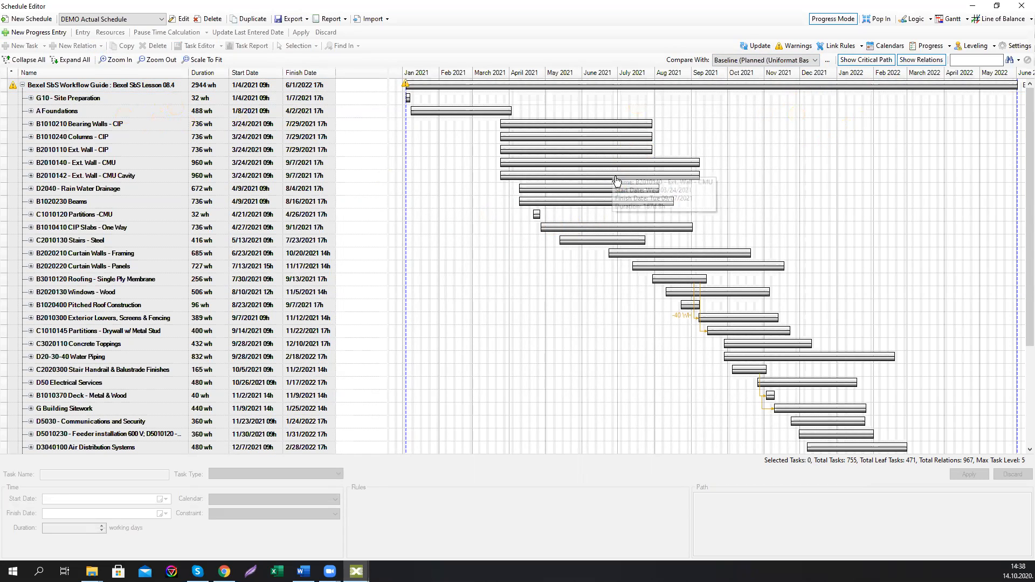
left_click(1016, 8)
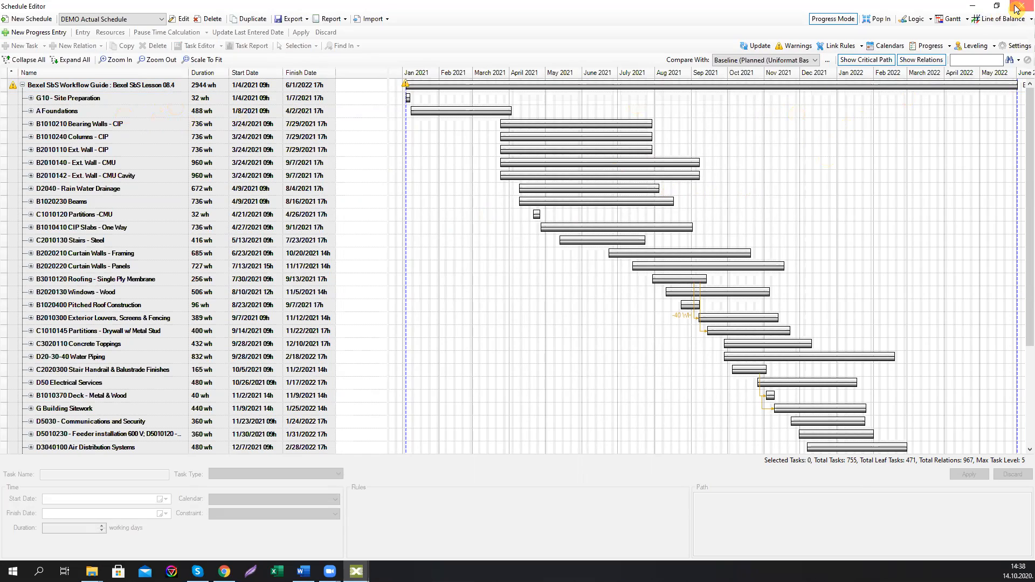
Step: Create a new selection set folder named DEMO Look ahead plans at the root of the Selection Sets
left_click_drag(518, 301, 518, 313)
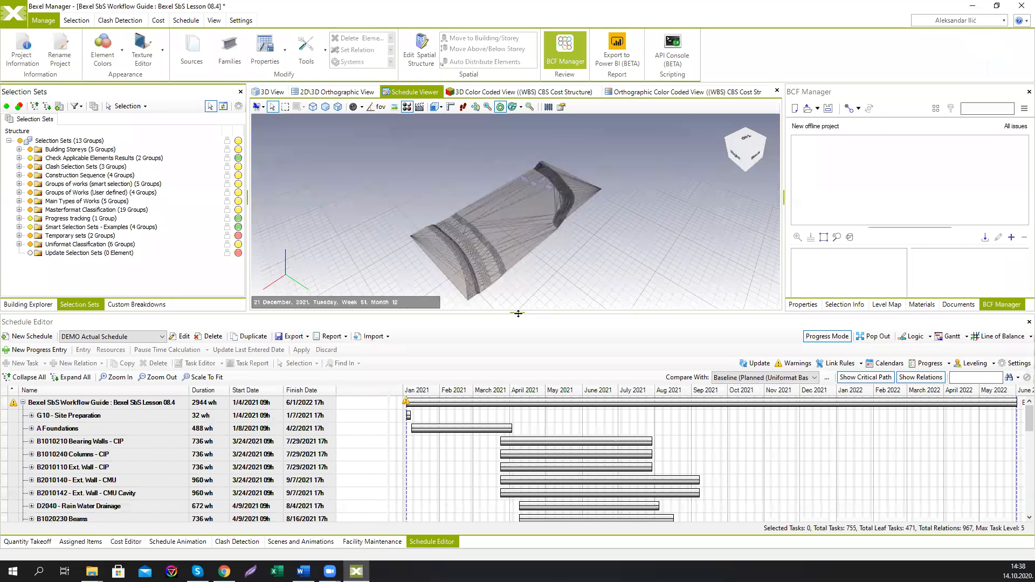
middle_click_drag(533, 284, 519, 274)
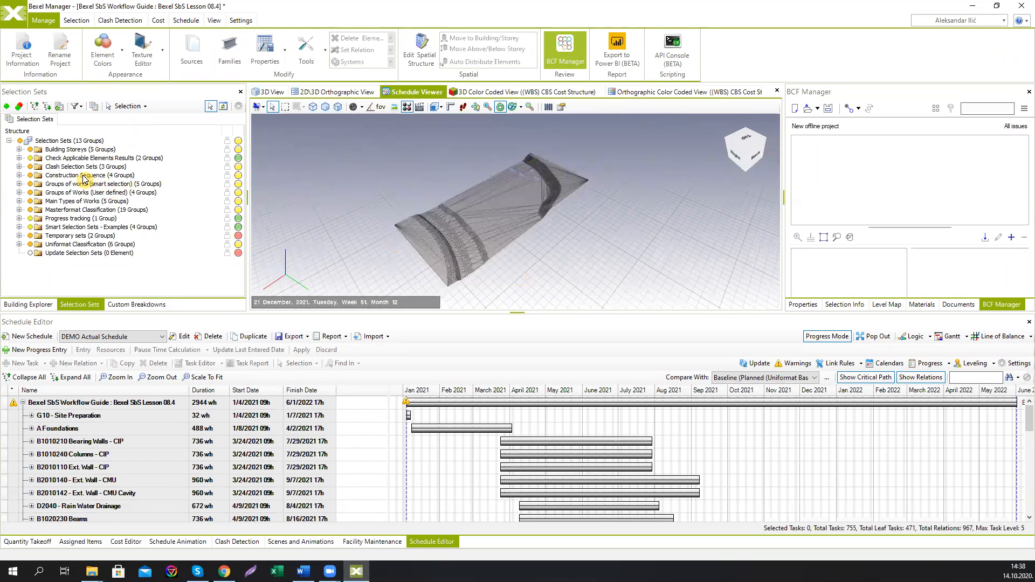
left_click(70, 141)
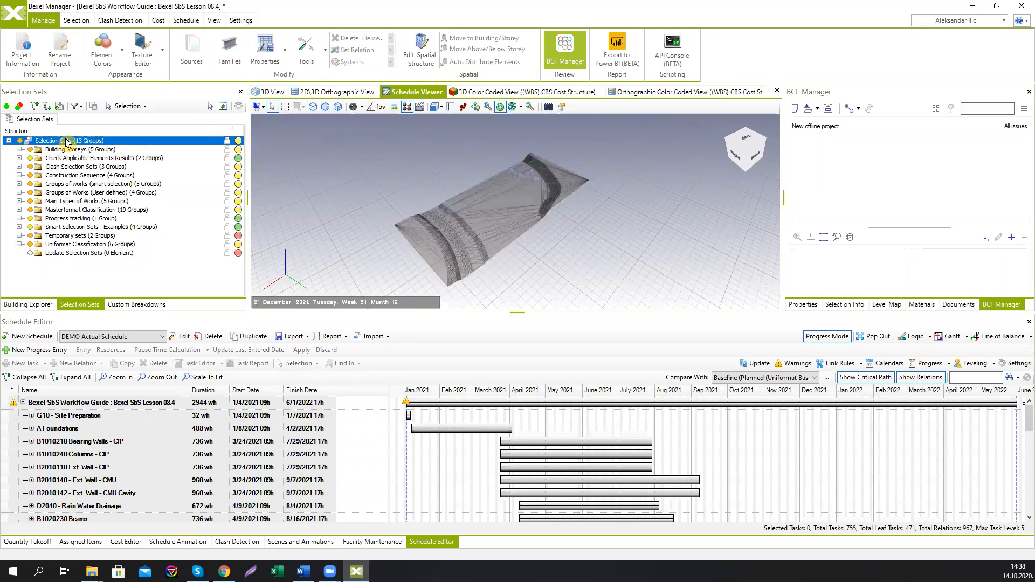
right_click(66, 141)
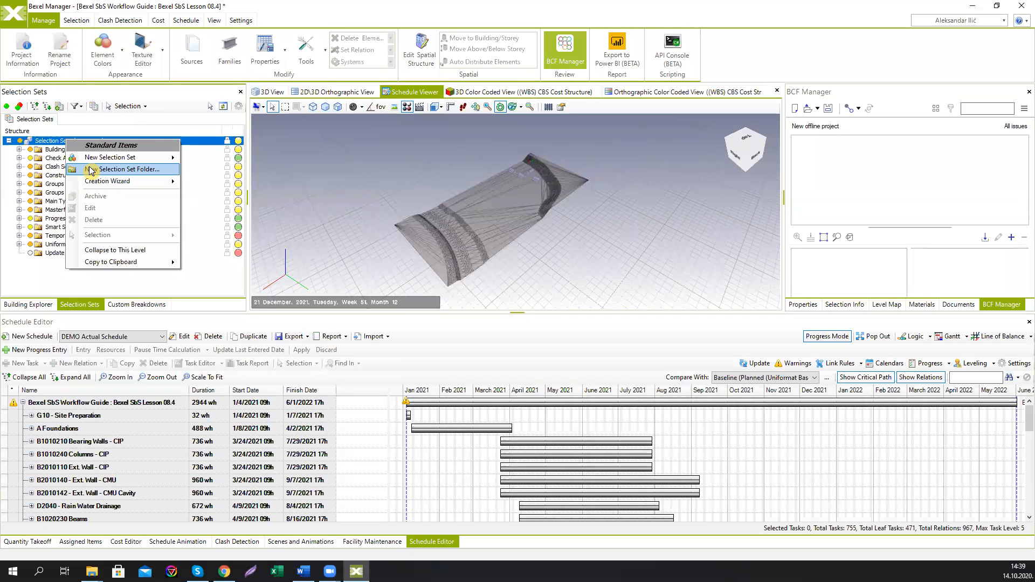
left_click(90, 171)
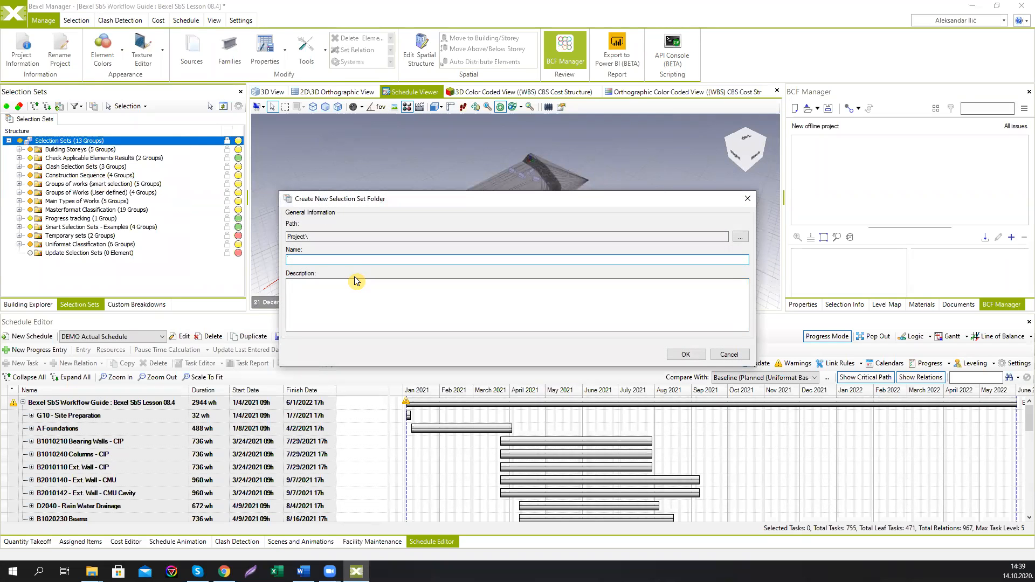
type("DEMO")
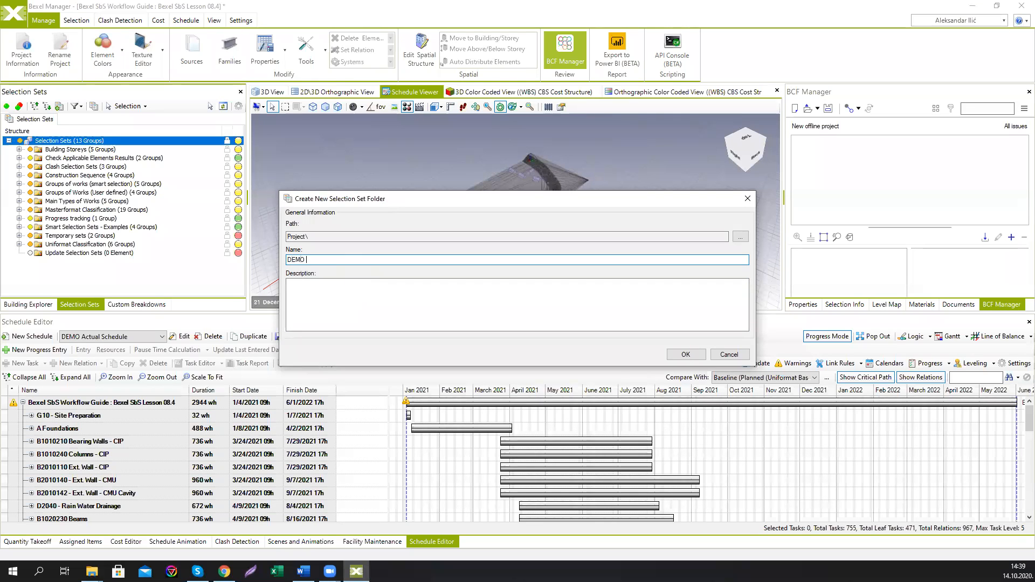
type(" Look ahead plans")
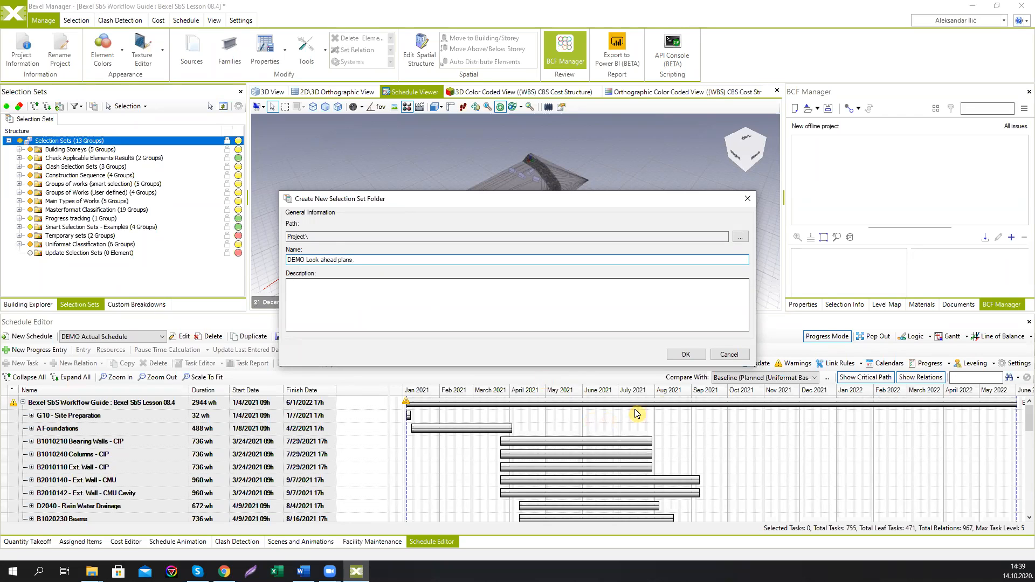
left_click(685, 355)
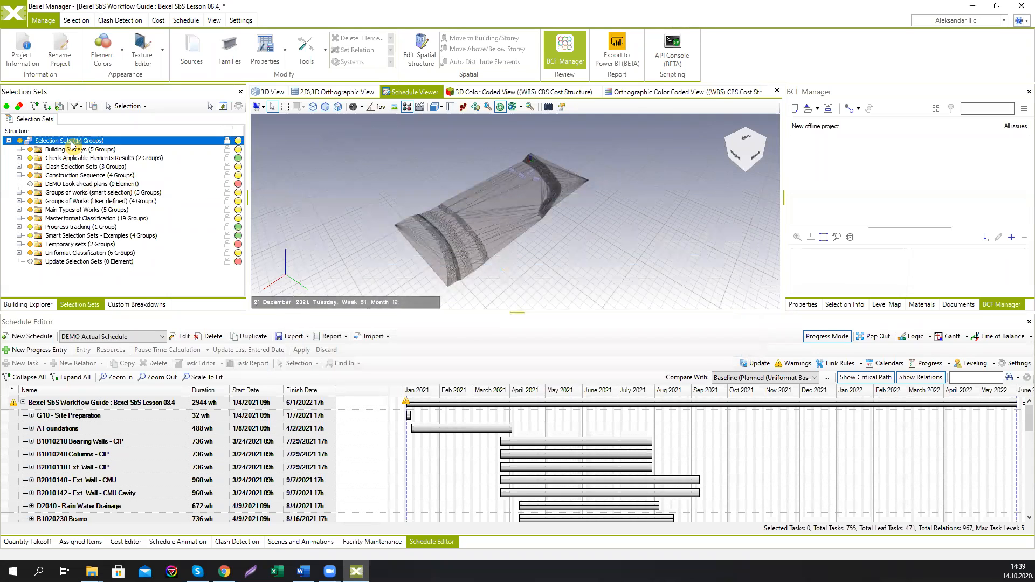
Step: Create another root selection set folder named DEMO Actual Progress
right_click(71, 142)
left_click(108, 173)
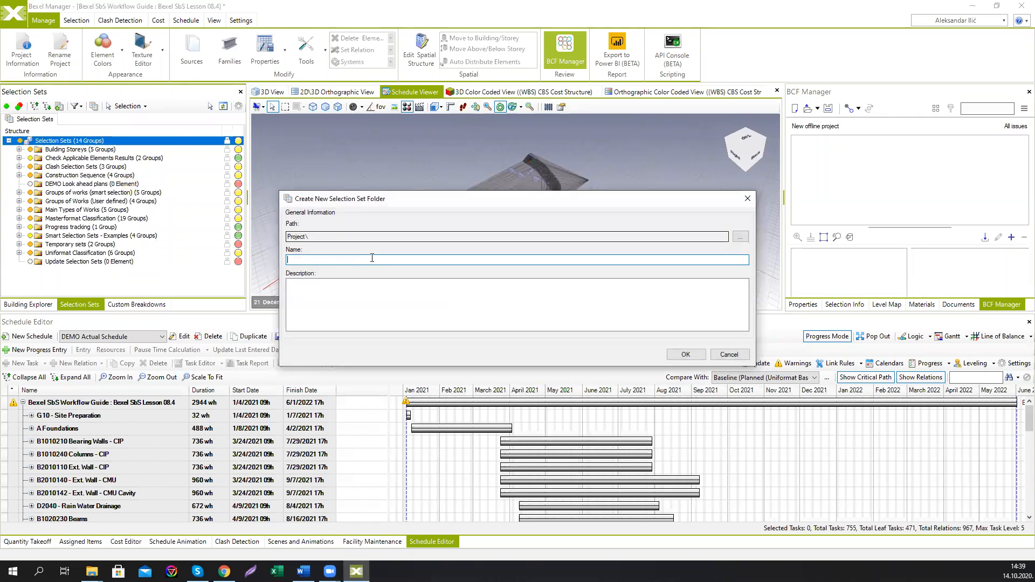
type("DEMO")
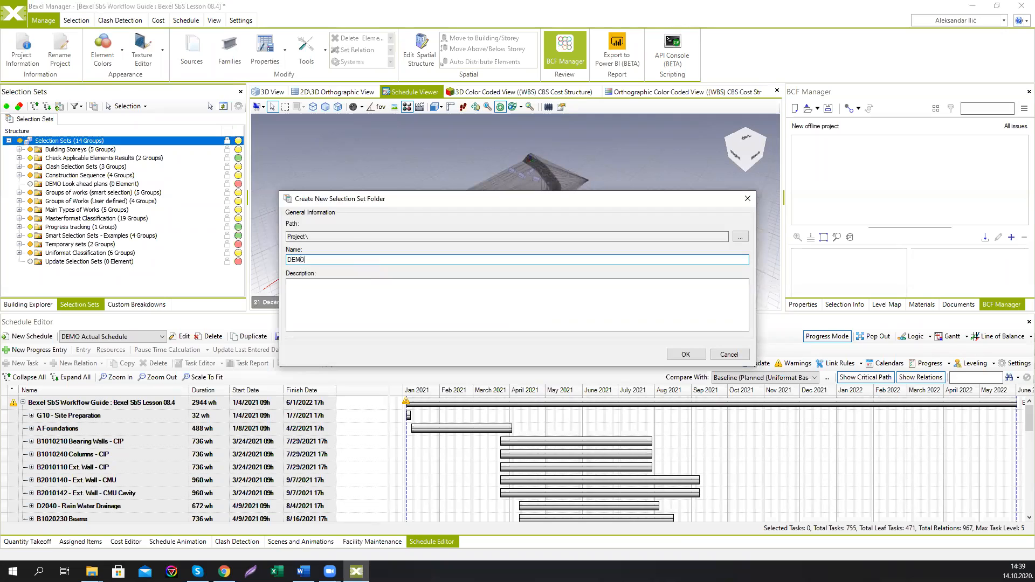
type(" Actual Progress")
left_click(684, 354)
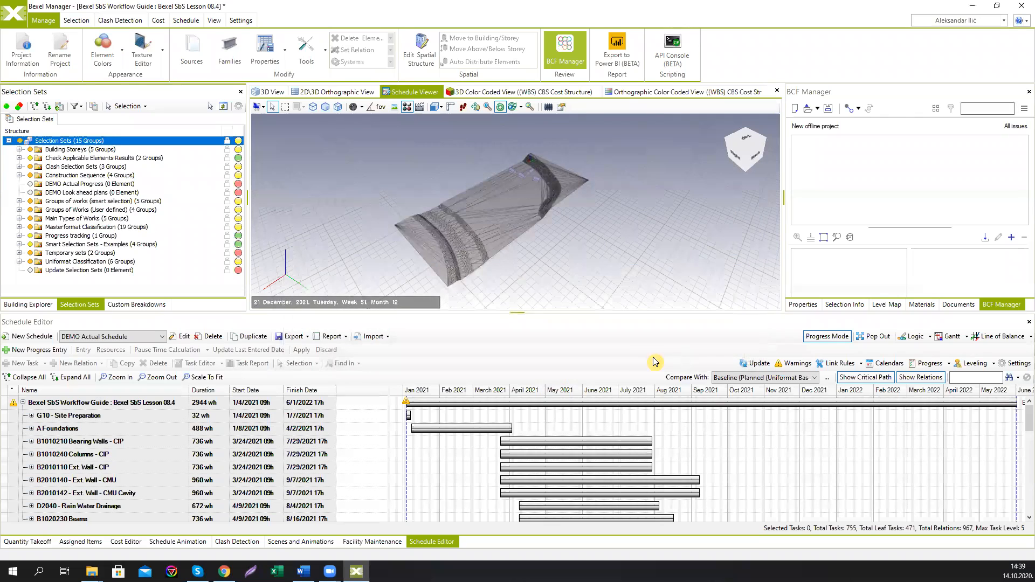
Step: Open the Schedule Animation for the DEMO Actual Schedule and update the animation
left_click(92, 194)
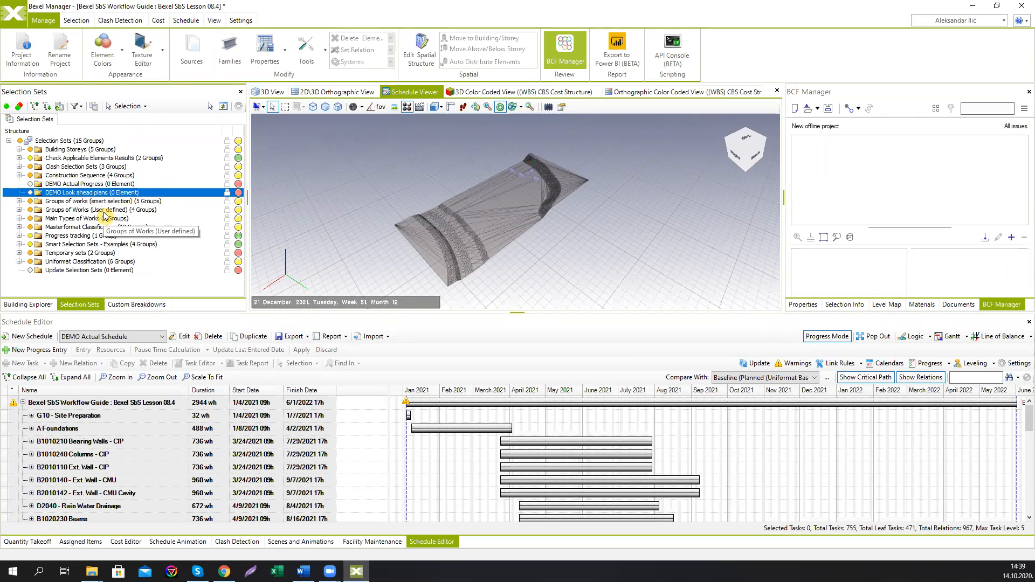
left_click(155, 337)
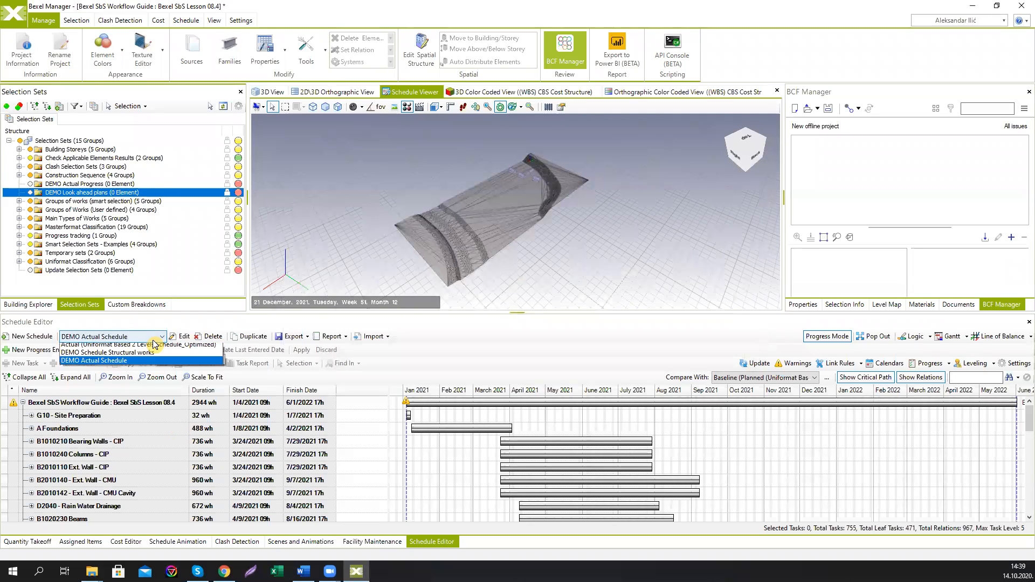
left_click(154, 342)
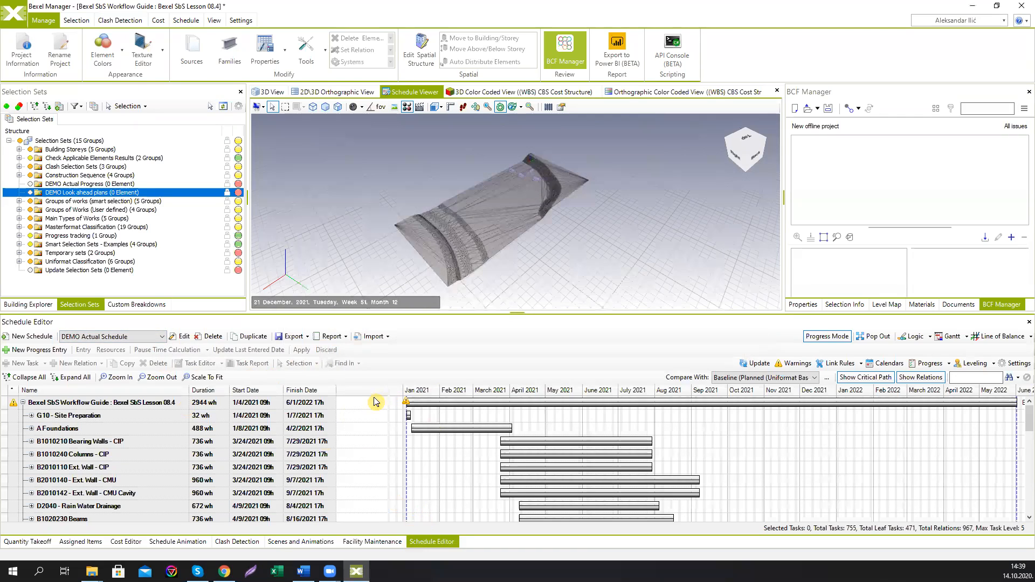
left_click(171, 543)
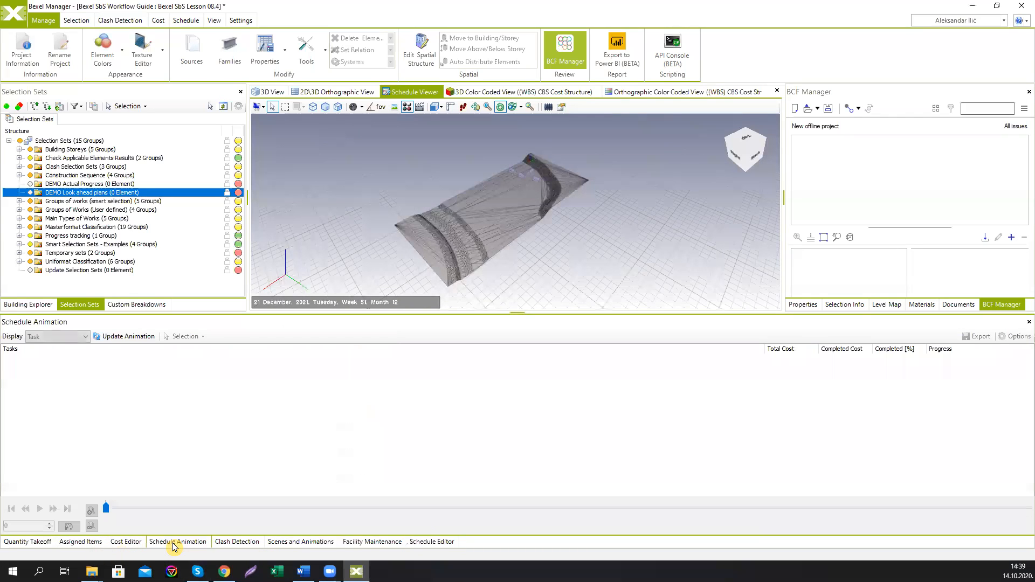
left_click(110, 338)
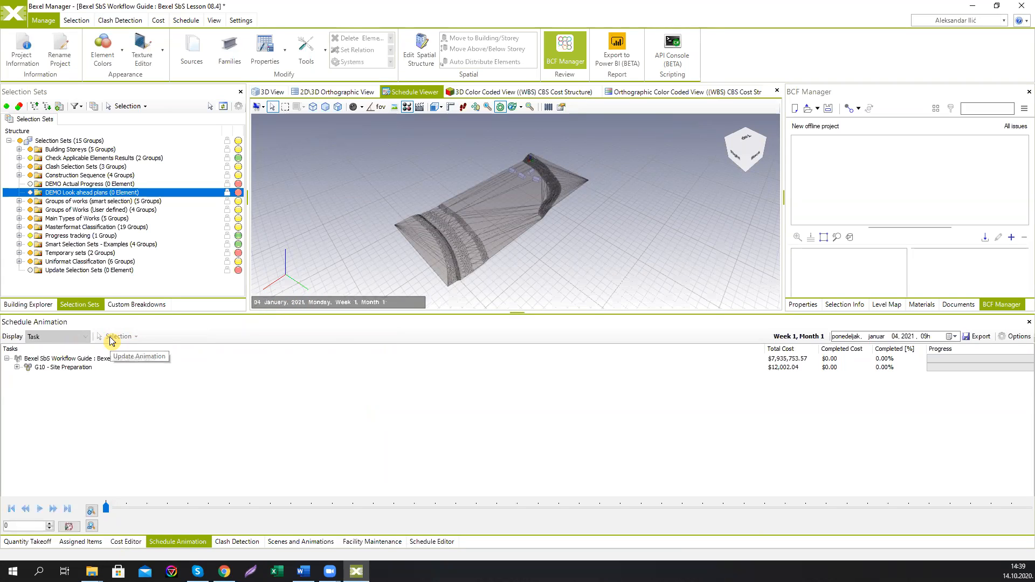
Step: Play and pause the schedule animation, zoom into the model, and rewind the timeline to its start
left_click(40, 510)
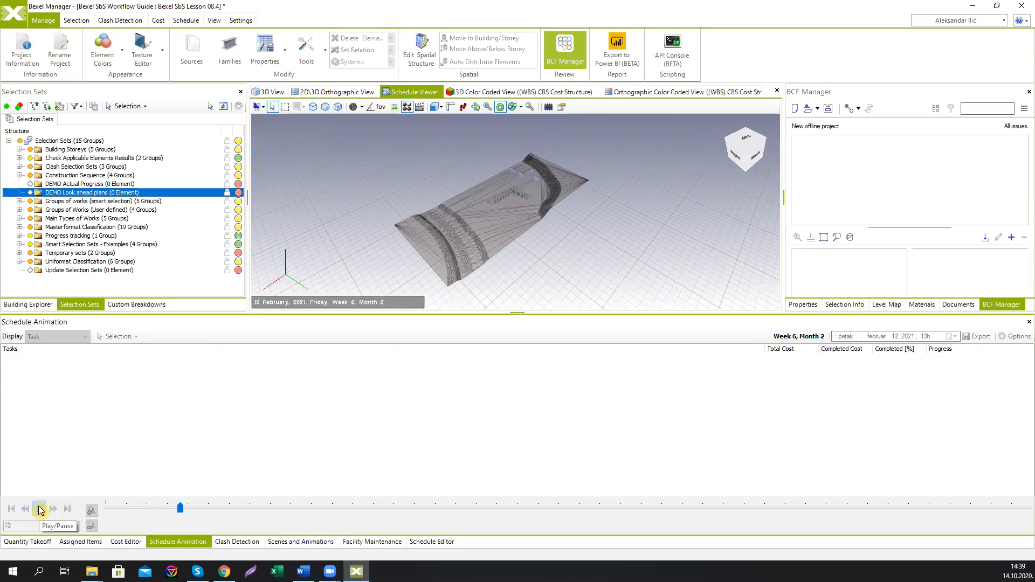
left_click(40, 510)
scroll(523, 223, "up", 5)
scroll(523, 223, "up", 3)
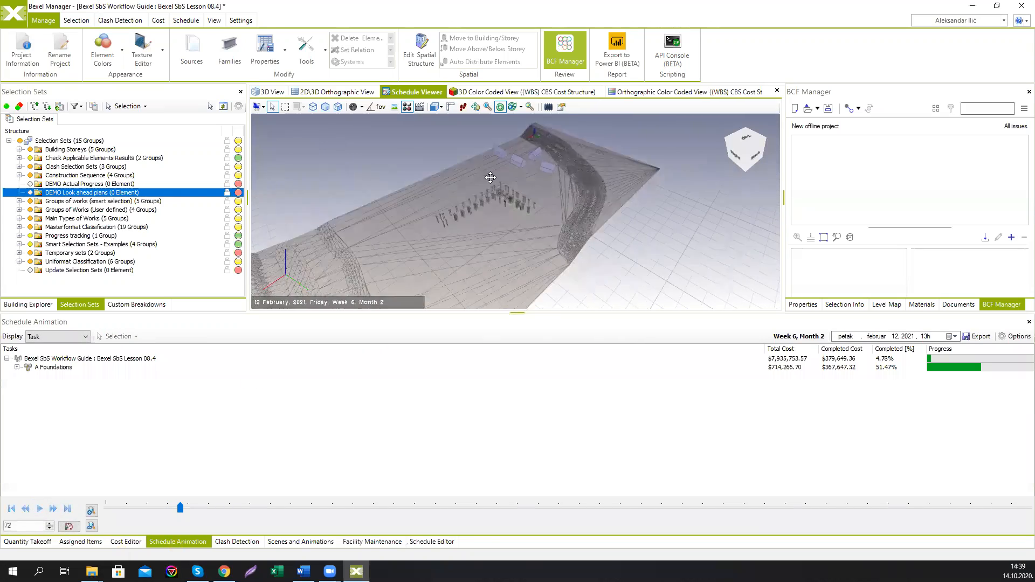
scroll(468, 188, "up", 5)
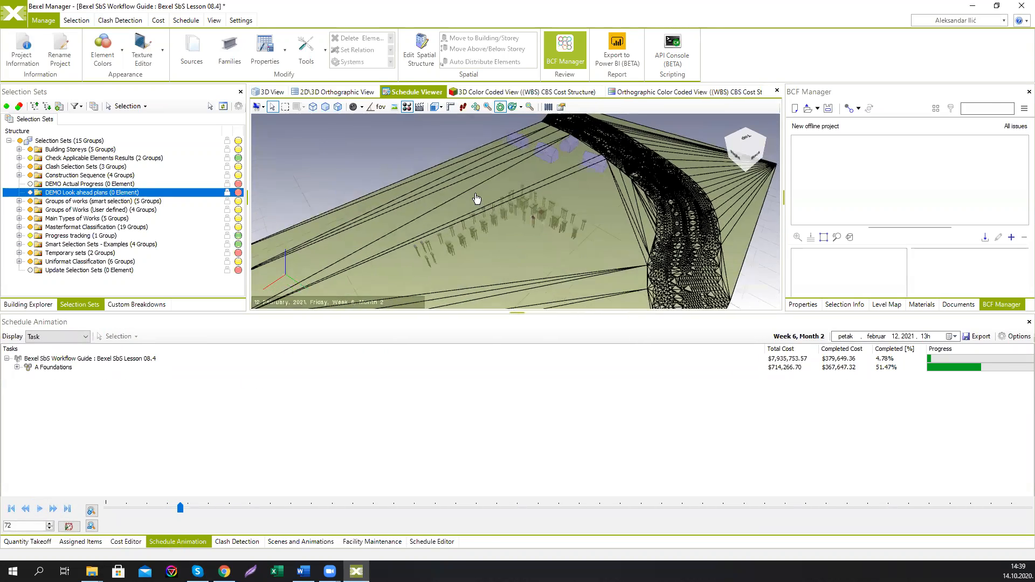
left_click_drag(181, 509, 105, 509)
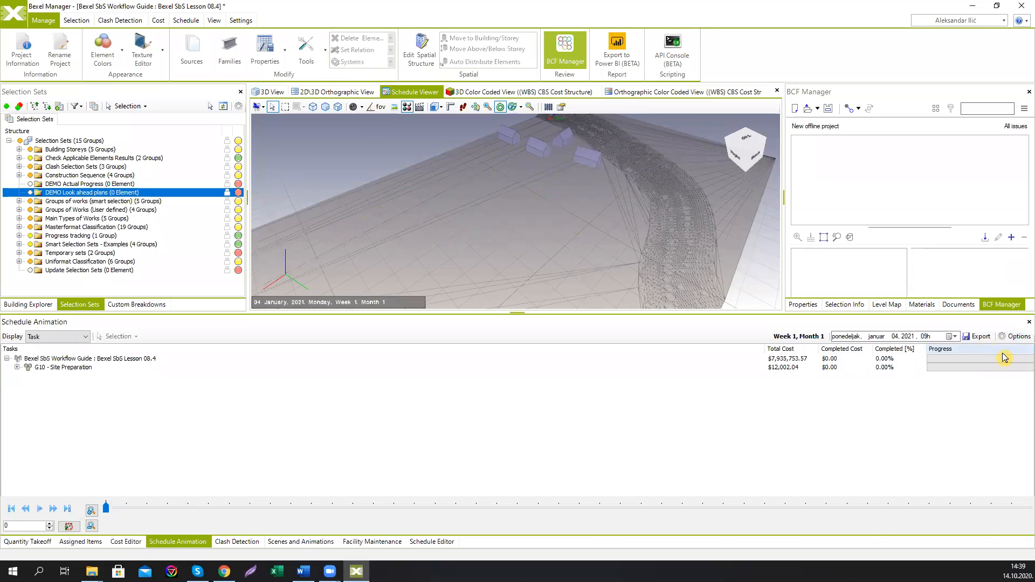
Step: Set the animation interval type to Monthly in the Schedule Animation settings
left_click(1017, 338)
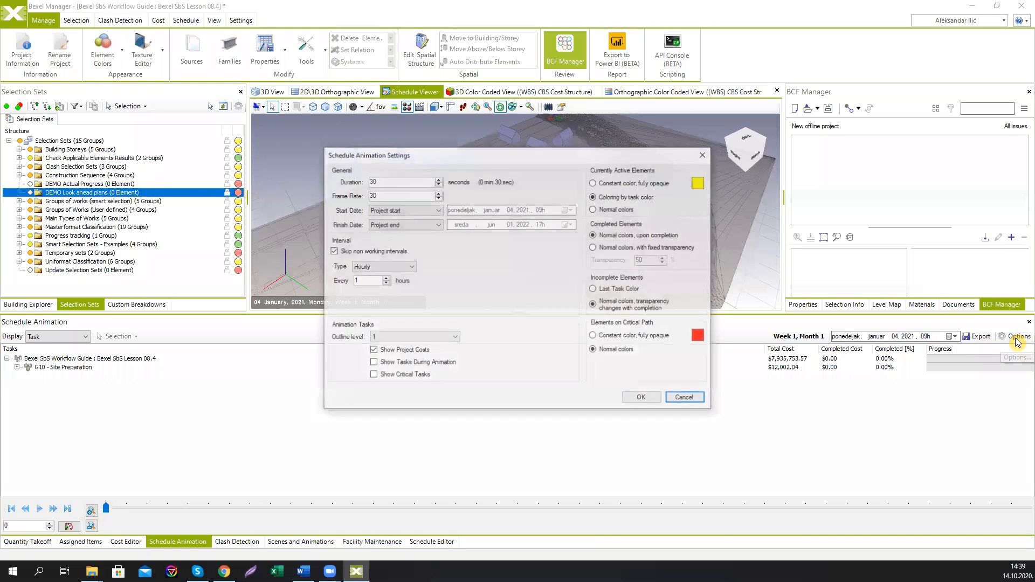
left_click(408, 270)
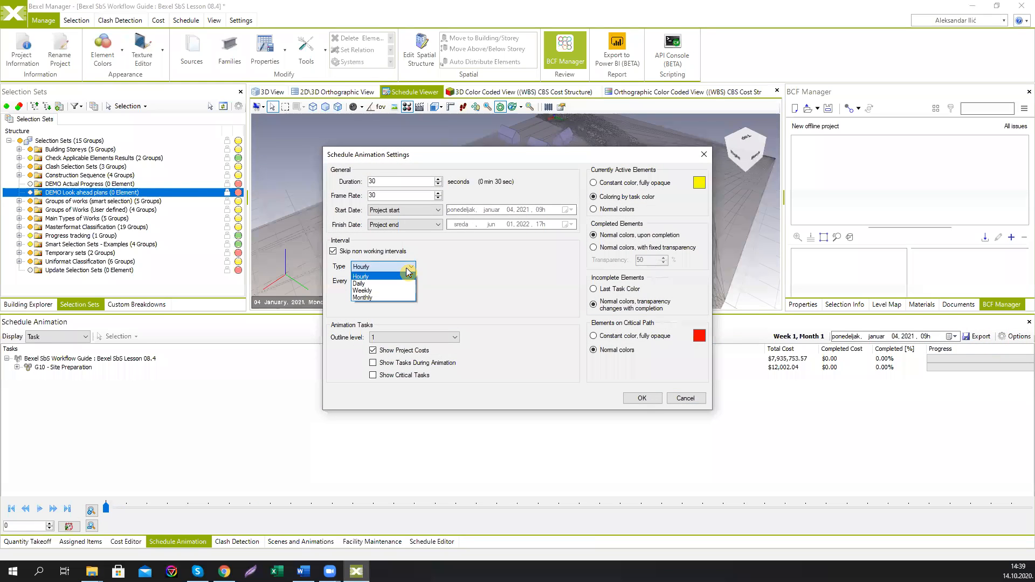
left_click(377, 297)
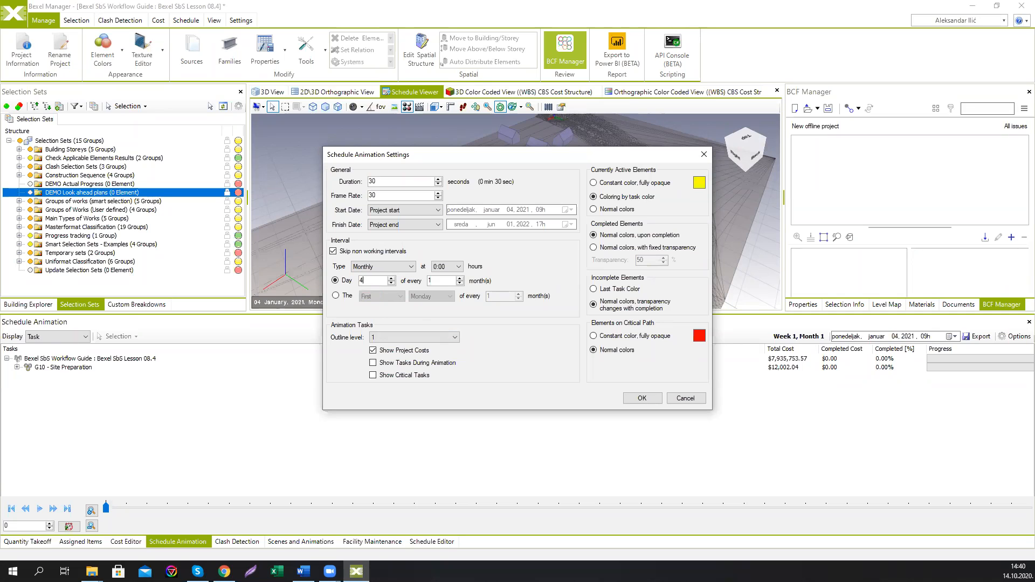
left_click(640, 399)
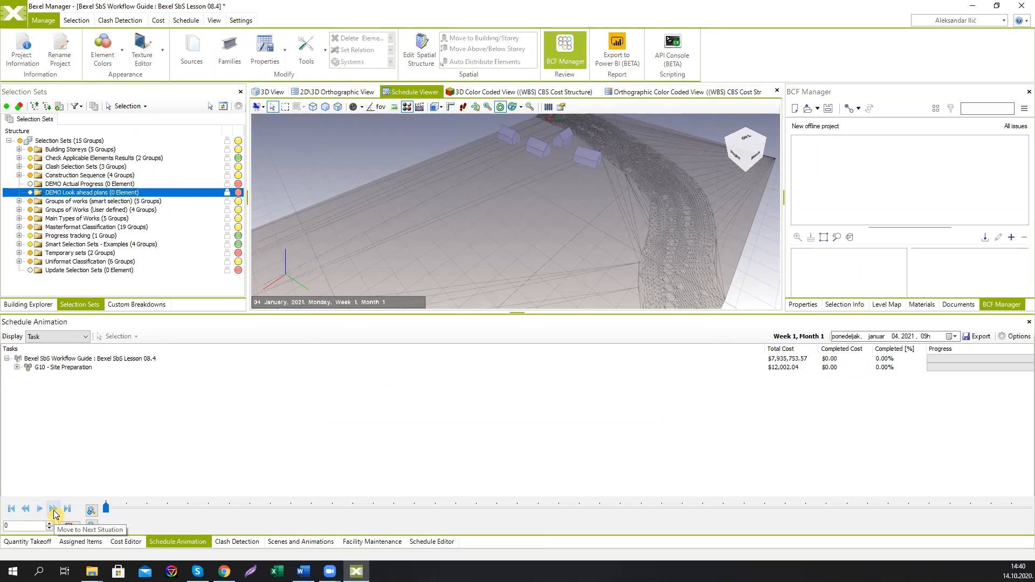
Step: Advance the animation to the next monthly situation
left_click(54, 509)
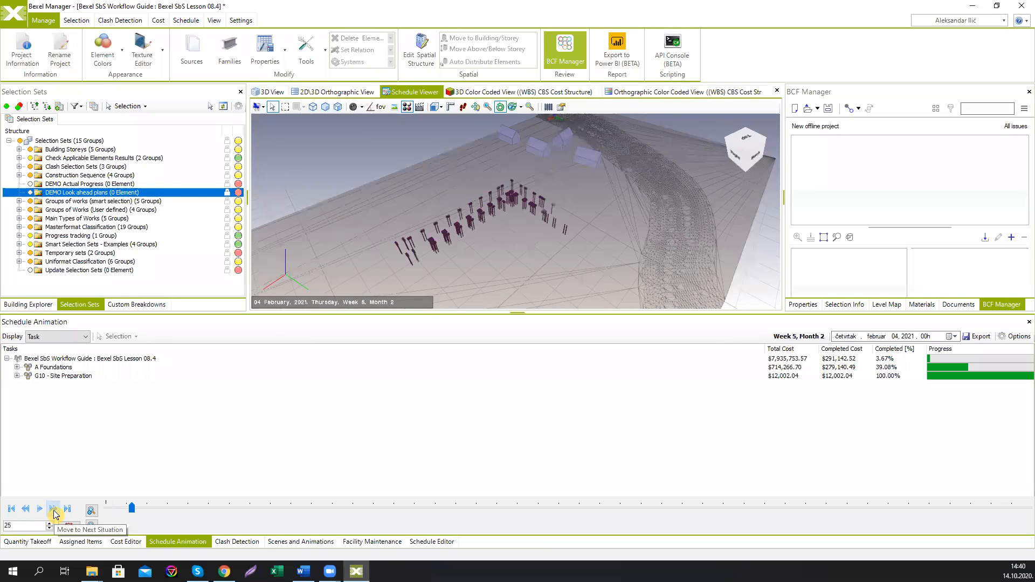
scroll(422, 220, "up", 2)
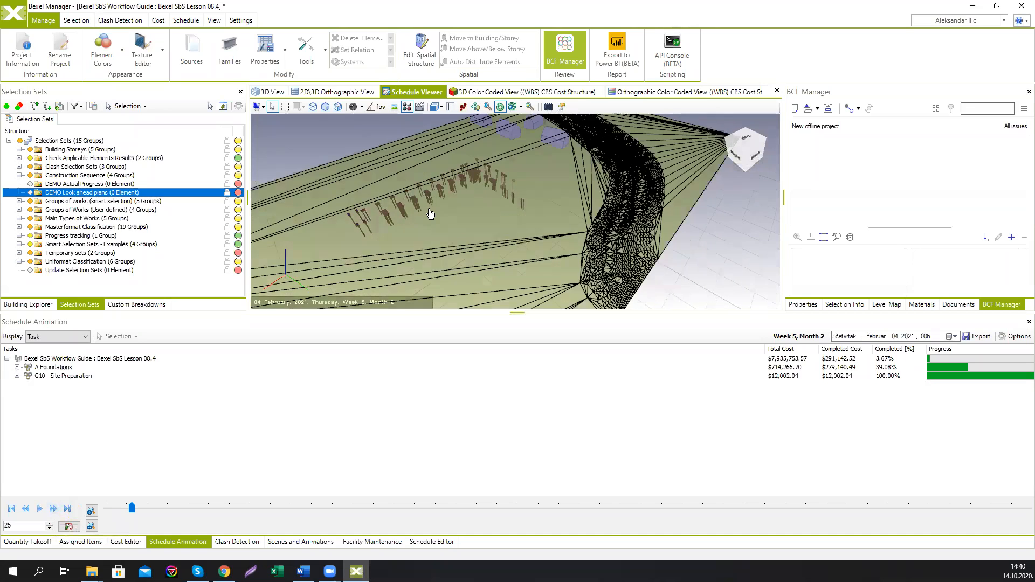
scroll(436, 214, "up", 2)
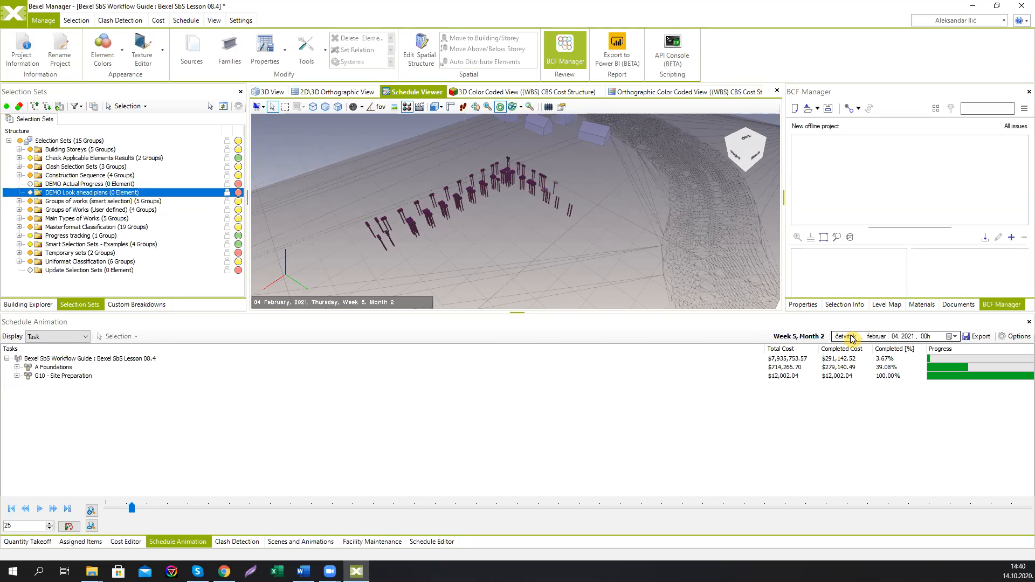
scroll(477, 215, "up", 3)
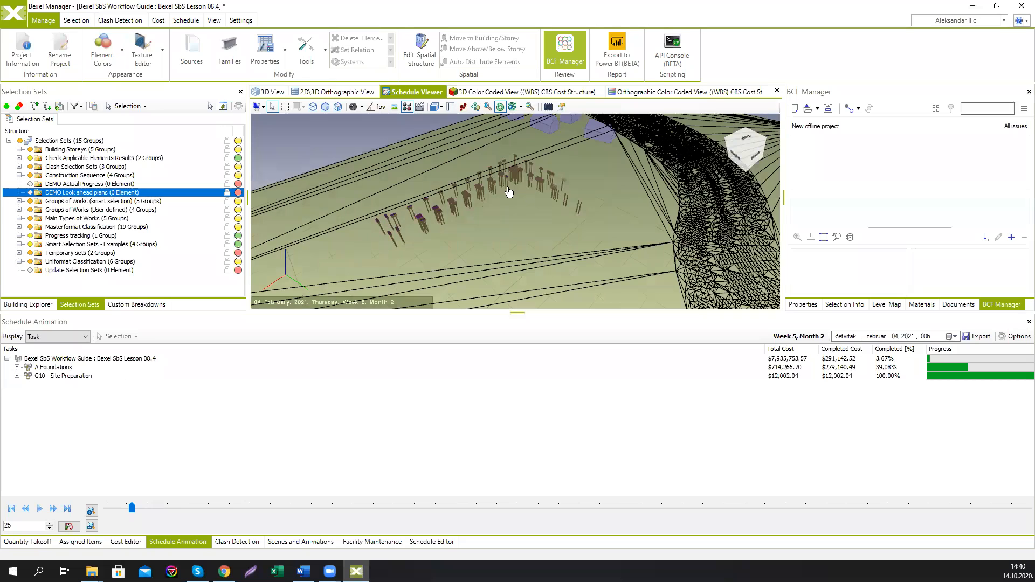
Step: Select all leaf tasks of the project in the animation task list, then select the elements of completed tasks
left_click(113, 360)
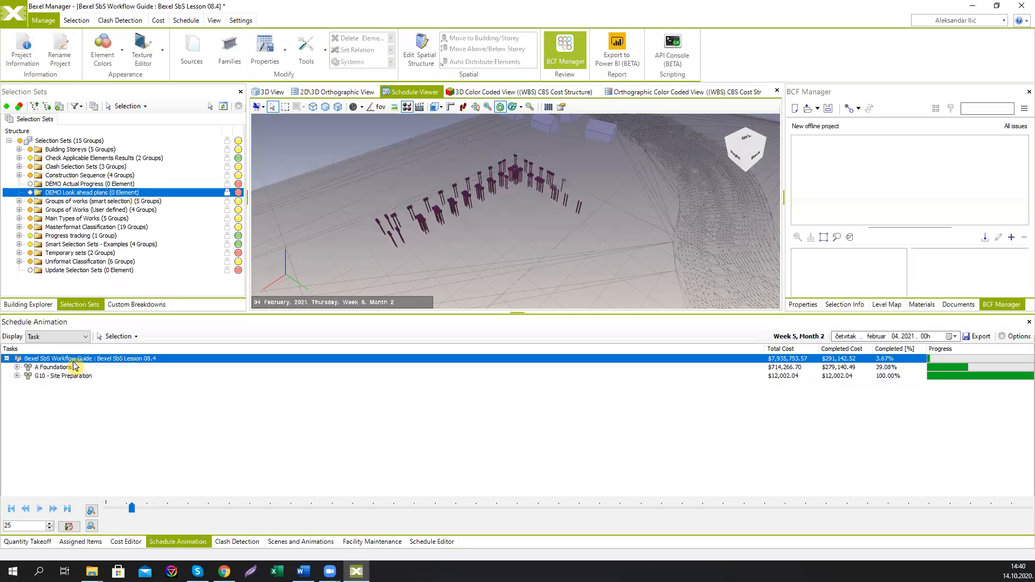
left_click(136, 337)
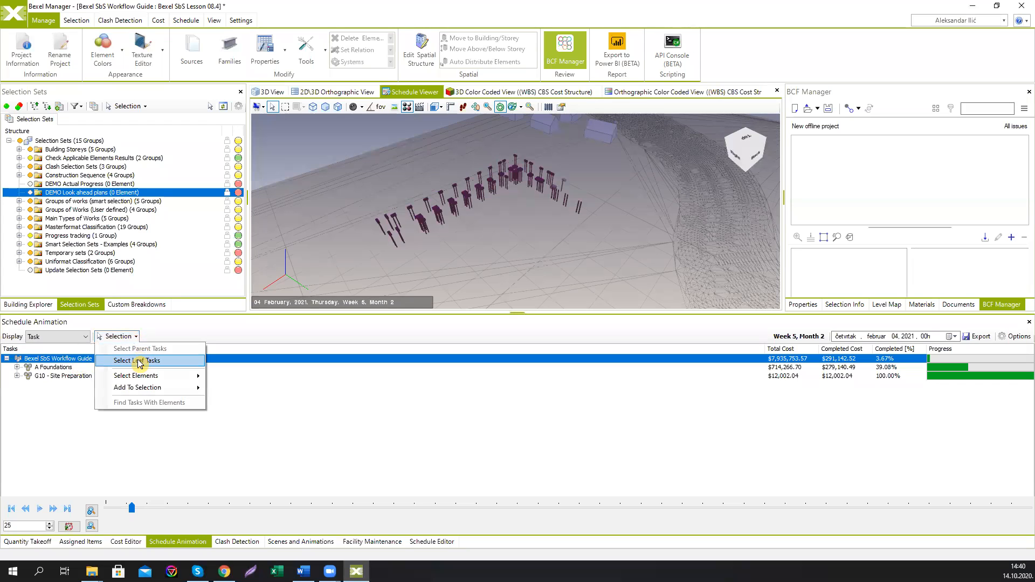
left_click(139, 361)
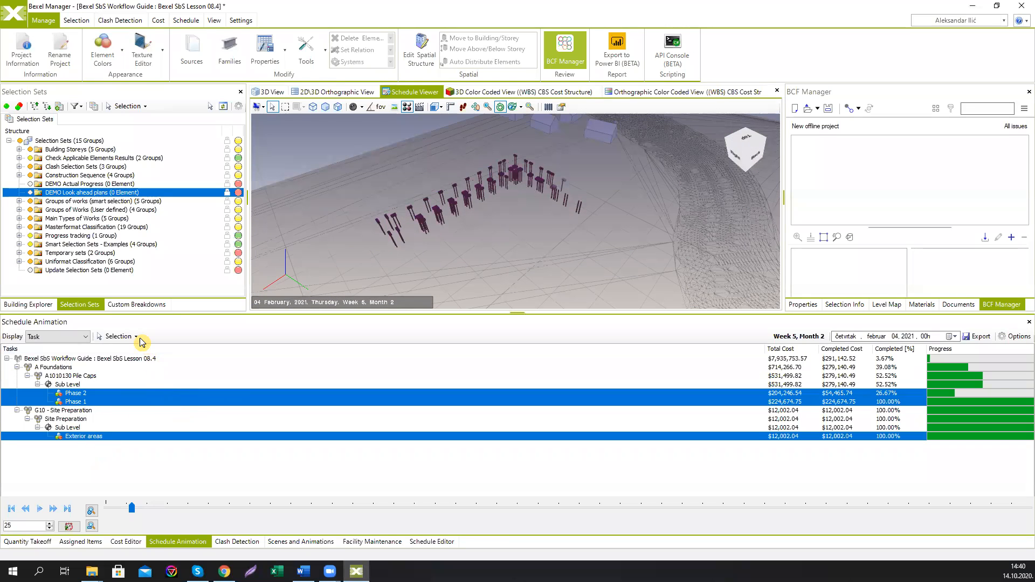
left_click(118, 336)
mouse_move(151, 379)
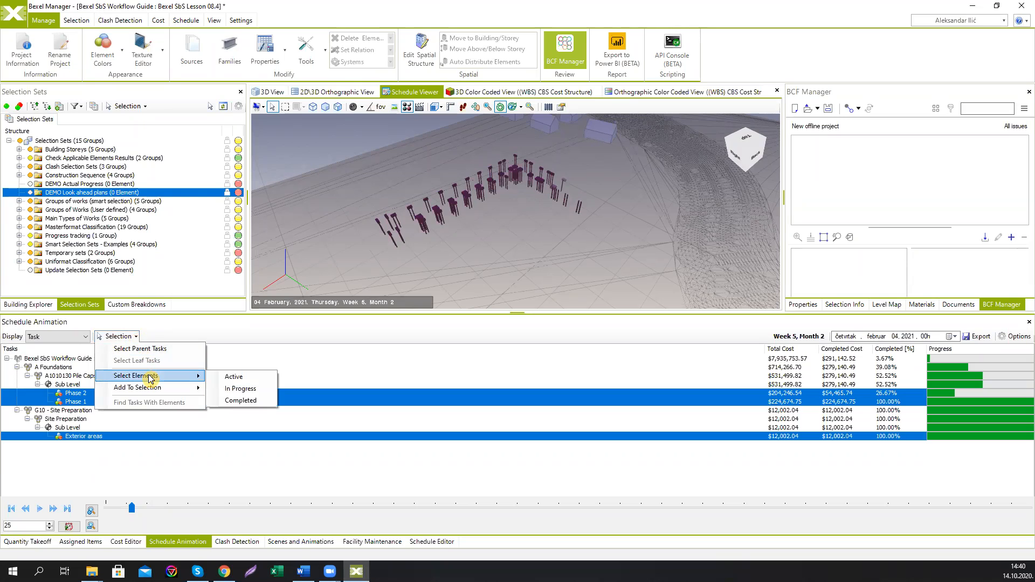
left_click(240, 400)
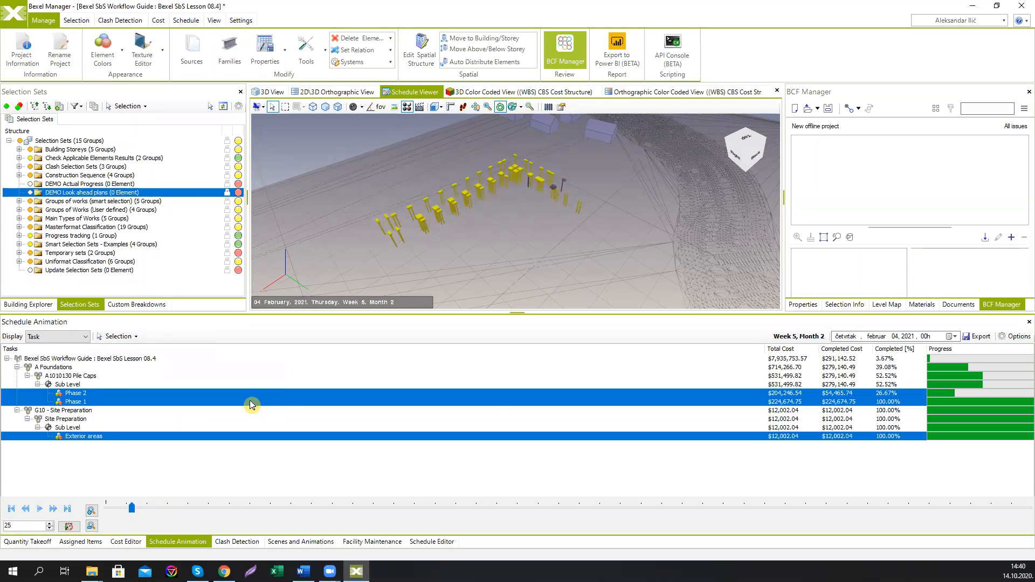
Step: In the 3D View, hide all unselected elements to show only the completed work
left_click(272, 92)
right_click(453, 187)
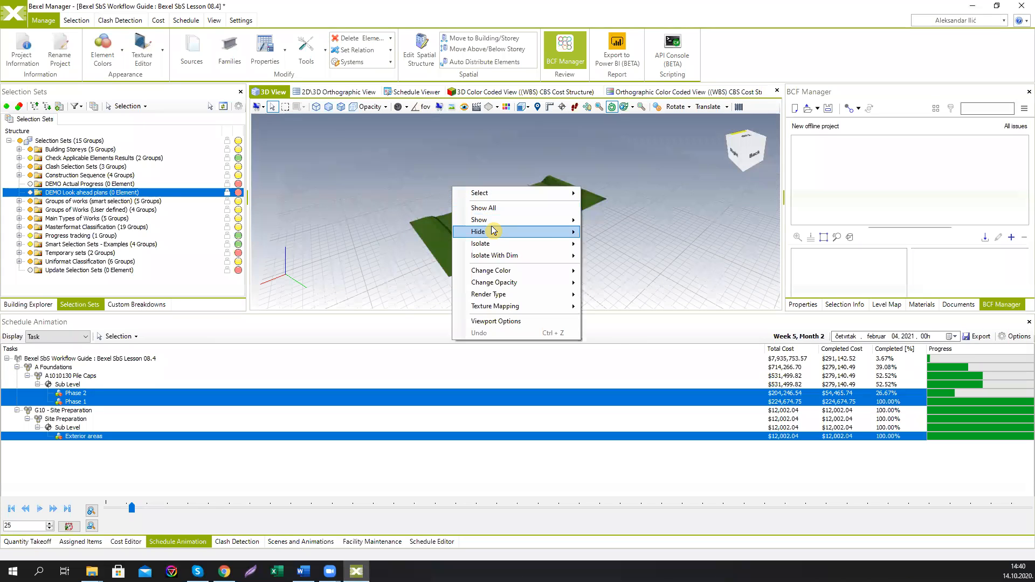
mouse_move(493, 231)
left_click(615, 244)
scroll(516, 186, "up", 3)
scroll(510, 240, "up", 4)
middle_click_drag(524, 213, 487, 234)
scroll(510, 213, "up", 3)
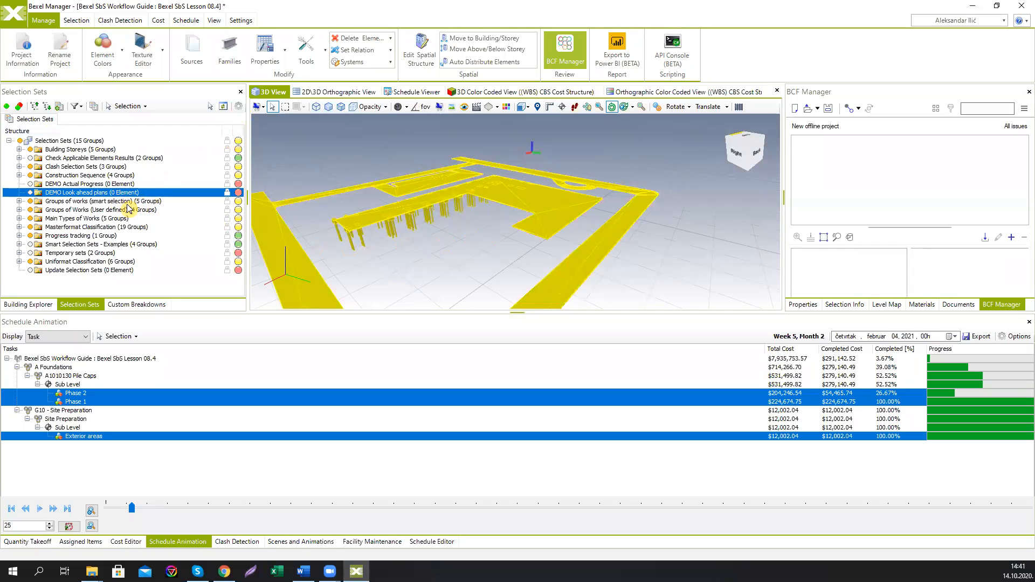
Step: Create a selection set named Planned for month 01 from the current selection inside the DEMO Look ahead plans folder
right_click(112, 194)
mouse_move(212, 216)
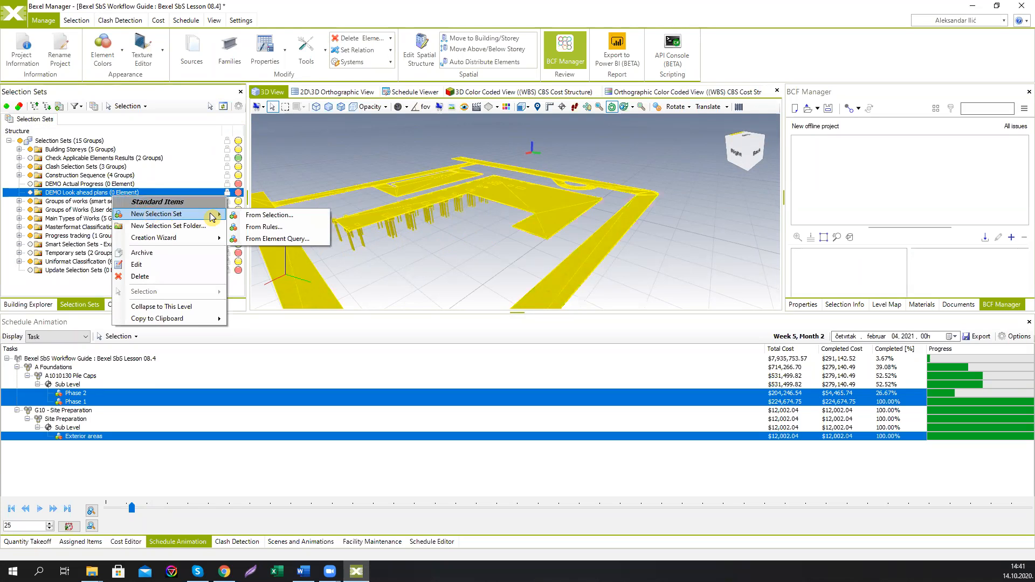
left_click(264, 215)
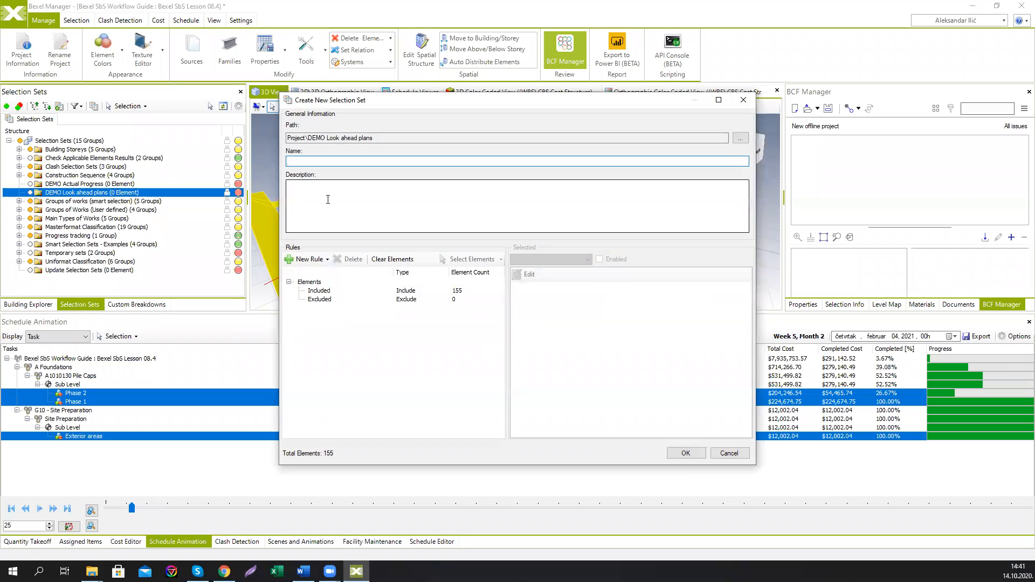
type("Planned for month 01")
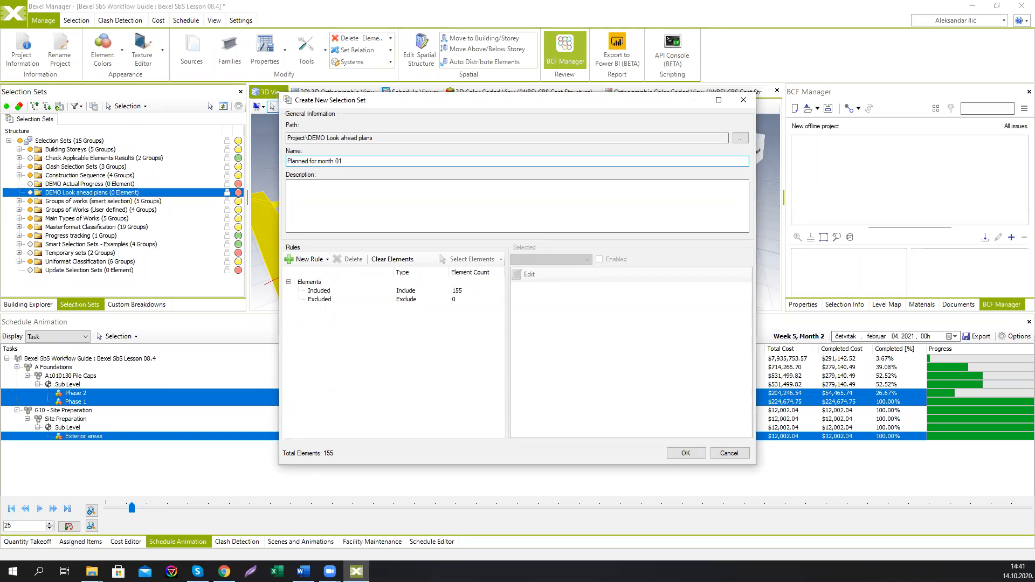
left_click(685, 452)
Step: Select the Planned for month 01 selection set and drop it into the BCF Manager to create an issue
left_click(18, 193)
left_click(210, 107)
left_click(86, 202)
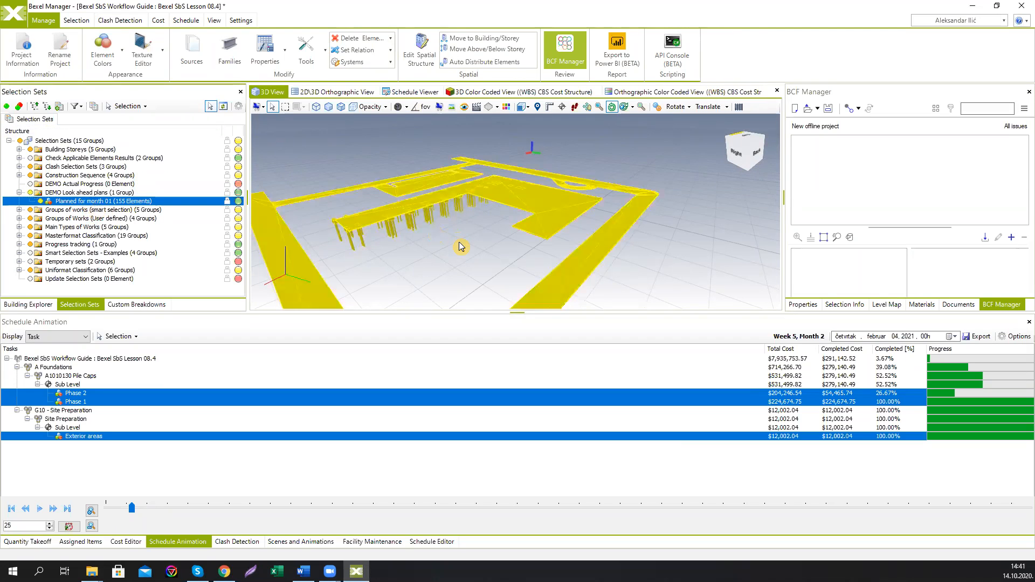
left_click_drag(459, 247, 443, 269)
left_click(436, 286)
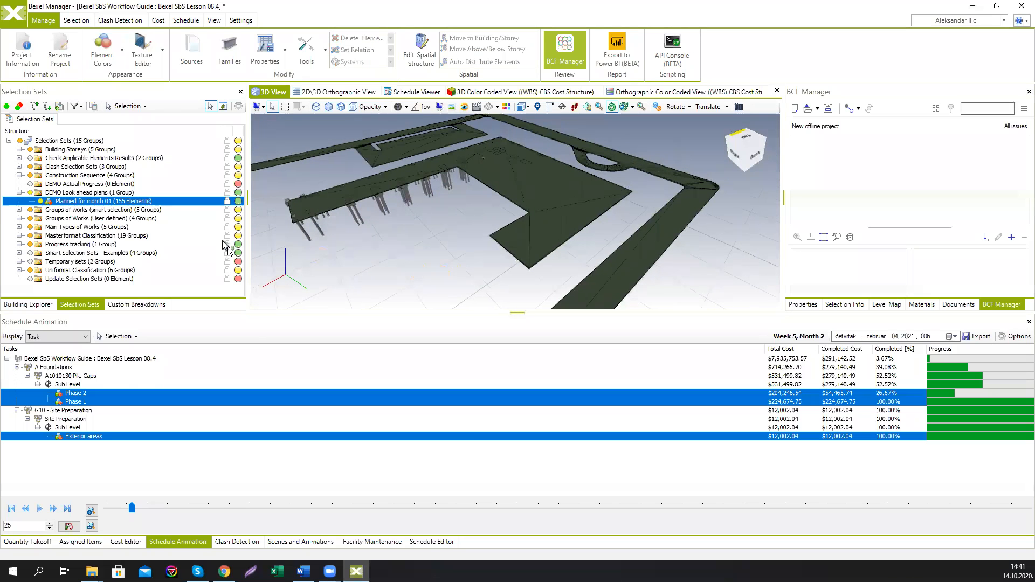
left_click_drag(85, 202, 146, 212)
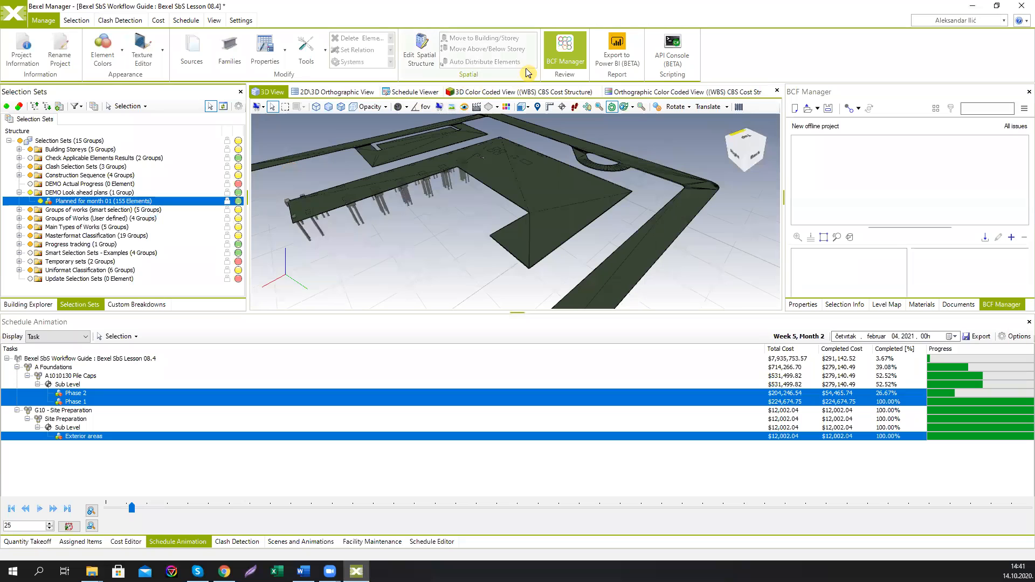
left_click(554, 57)
left_click(554, 56)
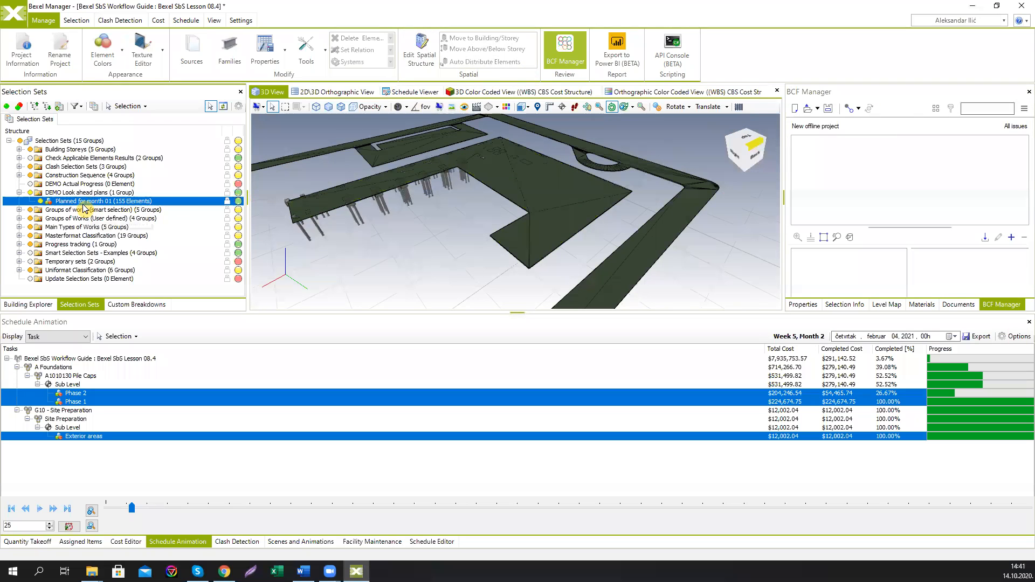
left_click_drag(85, 206, 856, 178)
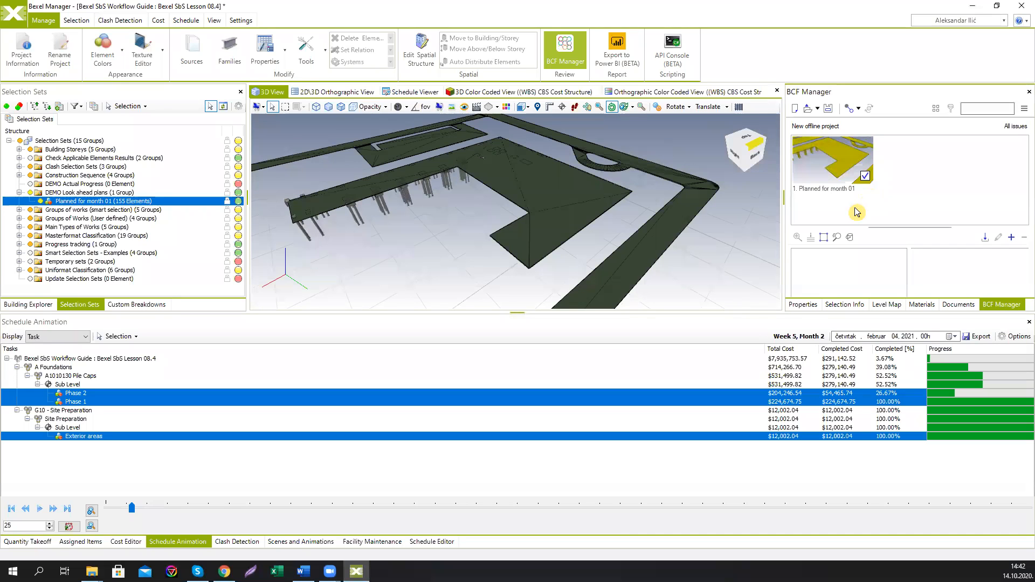
Step: Save the BCF issues as a file named Planned for month 01
left_click(827, 110)
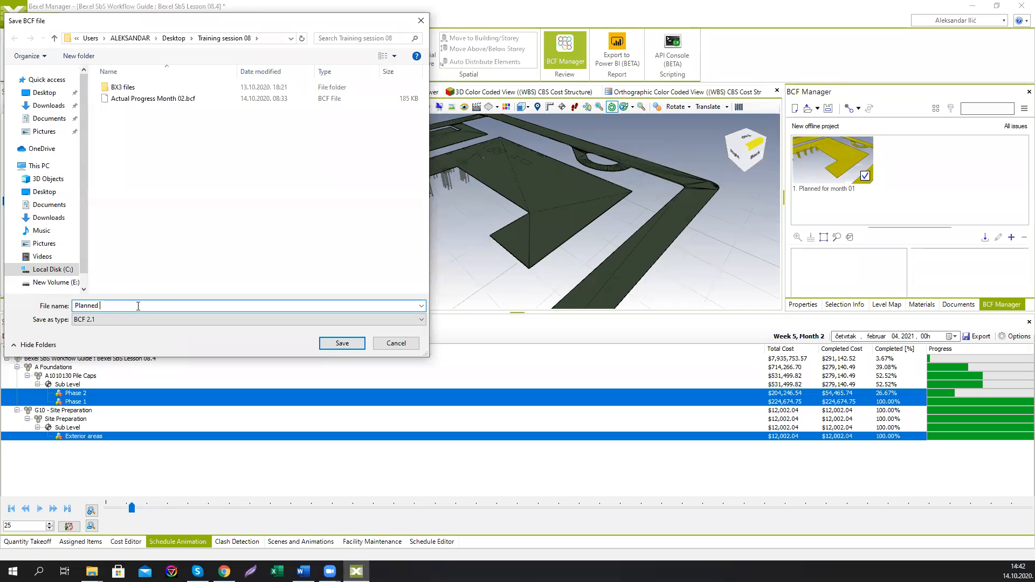
type("fo")
left_click(340, 342)
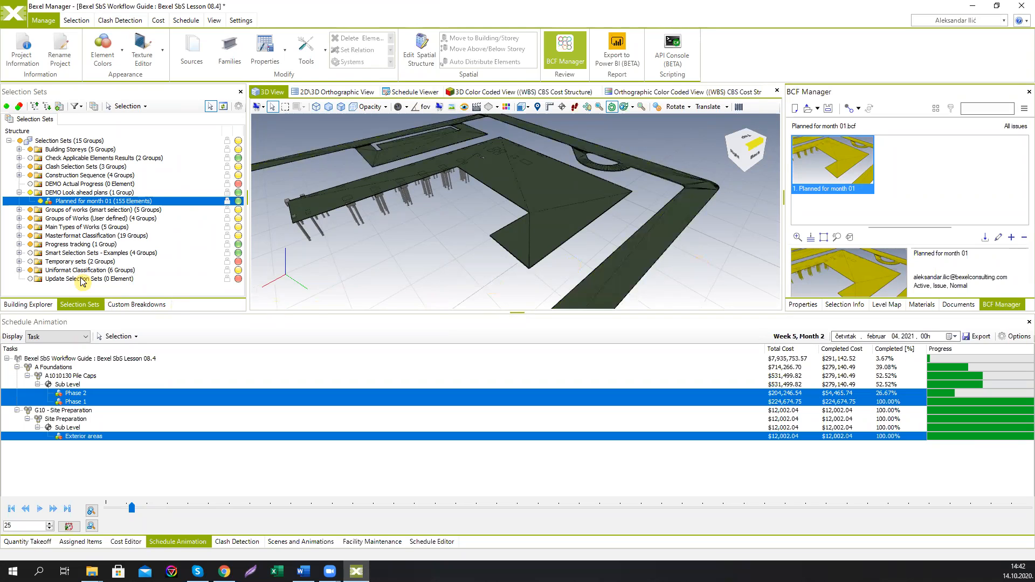
left_click(14, 13)
left_click(46, 180)
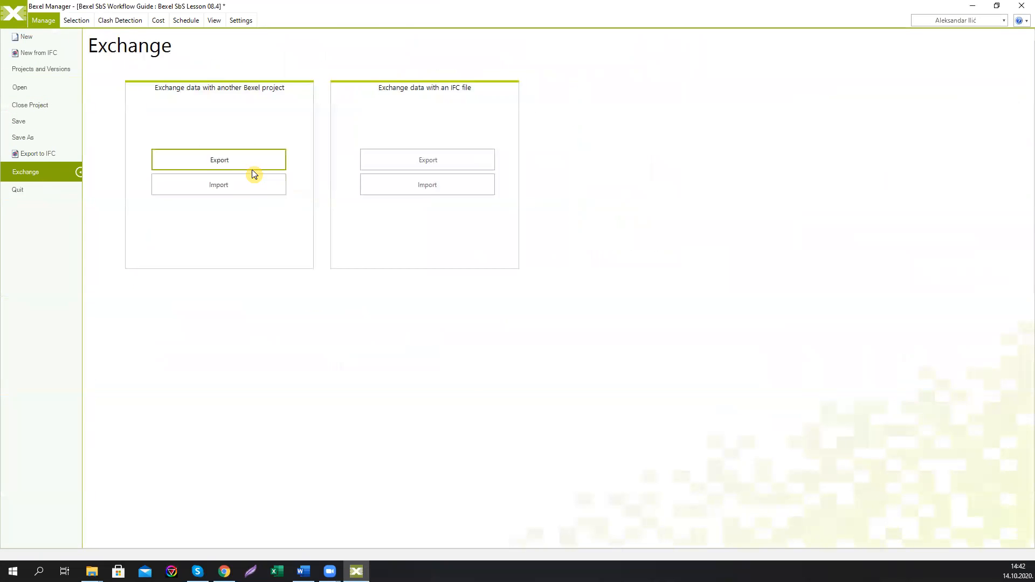
left_click(14, 19)
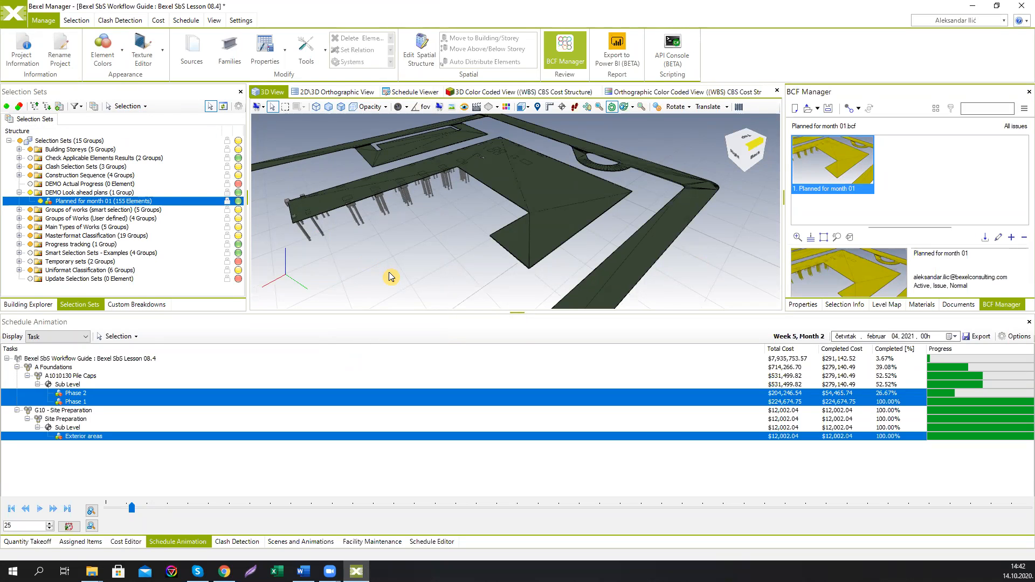
Step: In the 3D View, deselect the pile caps and piles that were not actually completed in month 01
middle_click_drag(399, 262, 426, 257)
left_click(123, 203)
middle_click_drag(465, 271, 462, 247)
middle_click_drag(458, 206, 481, 194)
scroll(501, 216, "up", 5)
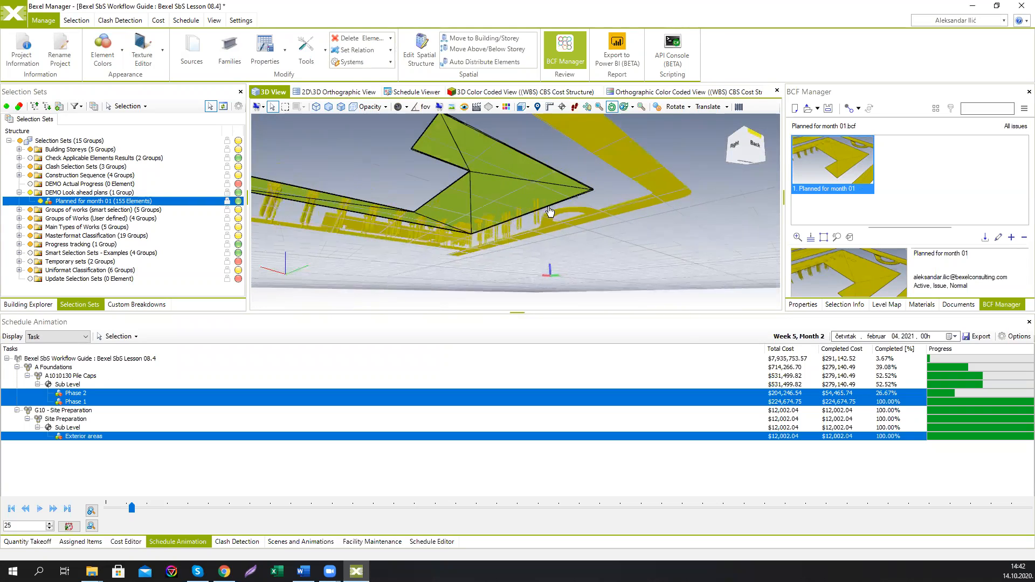
scroll(500, 222, "down", 3)
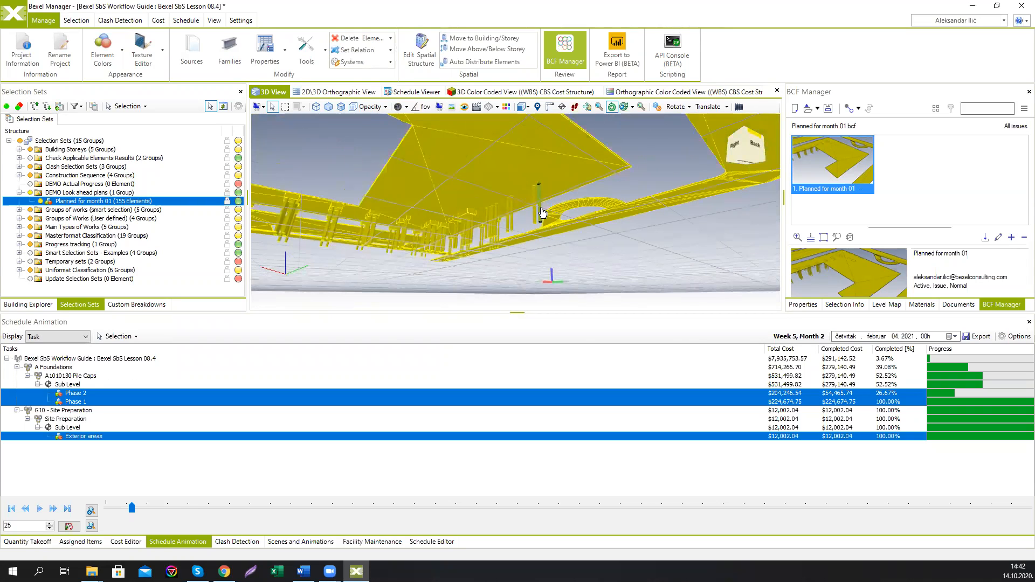
left_click(540, 220, "ctrl")
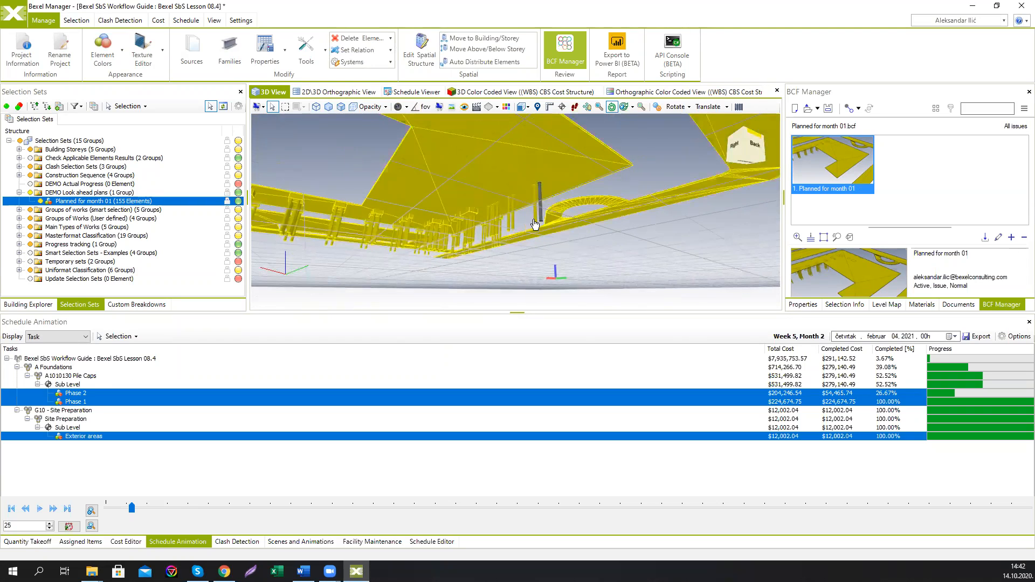
left_click_drag(534, 221, 535, 224, "ctrl")
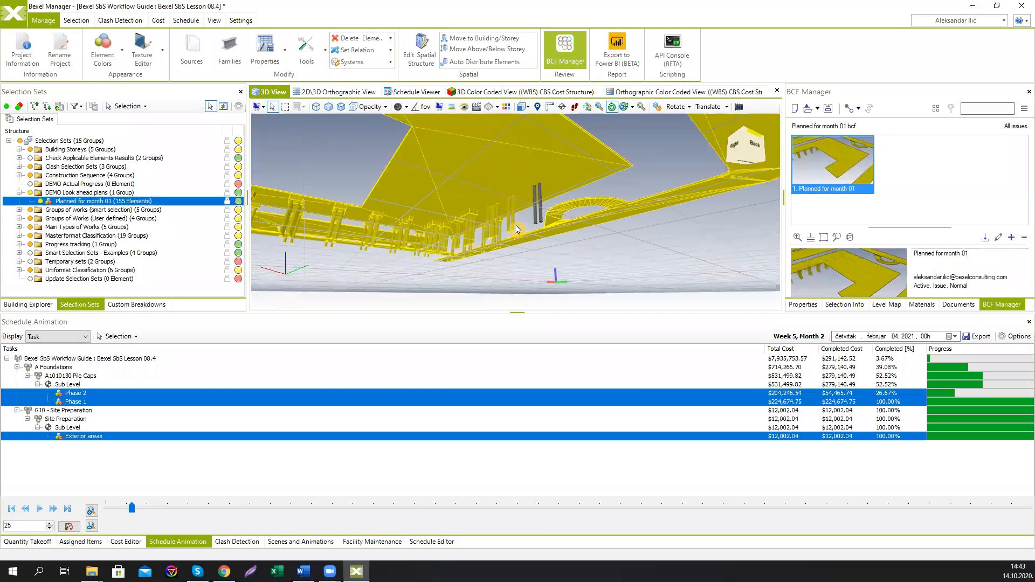
left_click(512, 228, "ctrl")
left_click_drag(521, 249, 532, 254)
left_click_drag(472, 212, 542, 235)
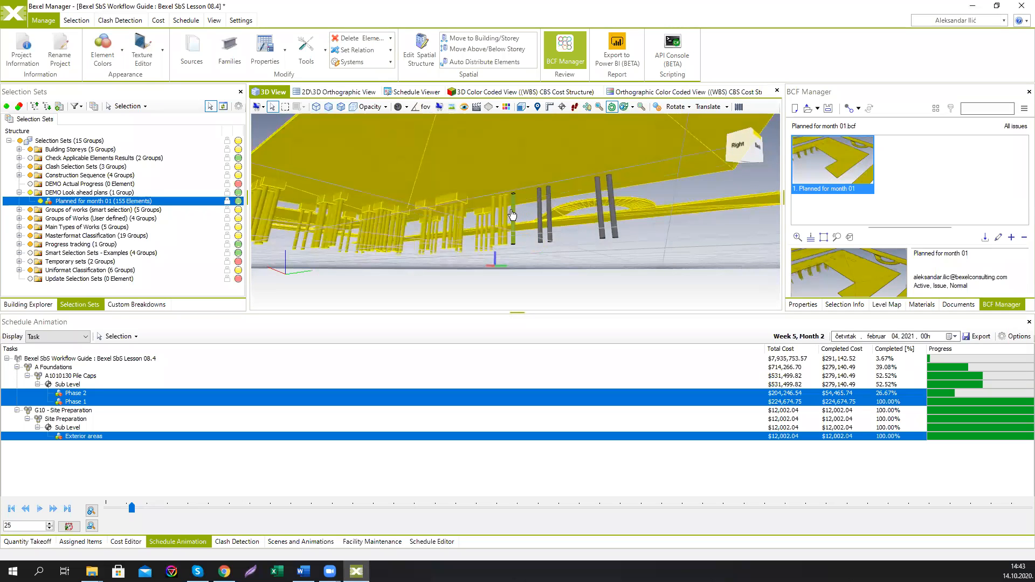
left_click_drag(503, 212, 500, 216)
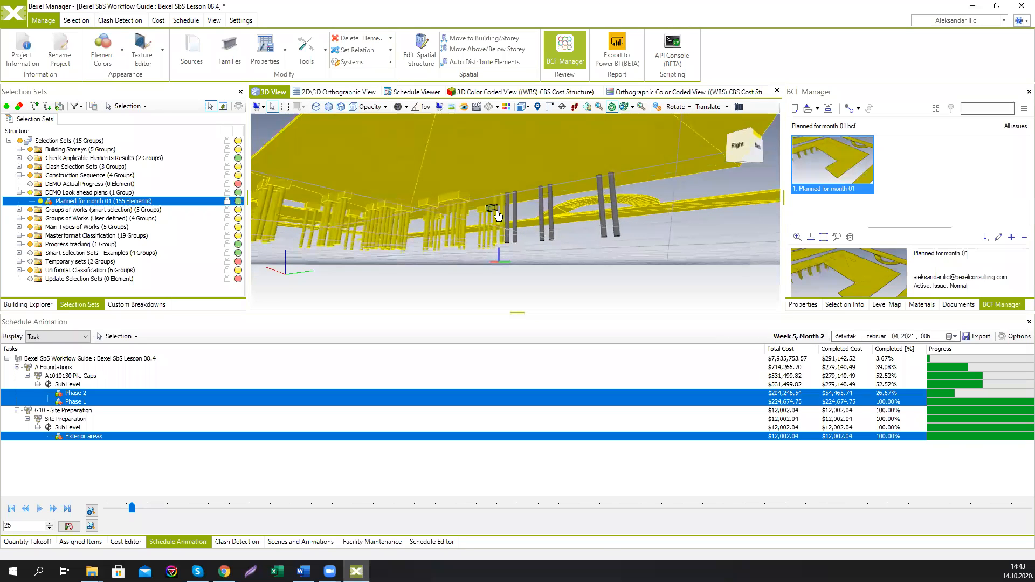
left_click_drag(541, 255, 624, 247)
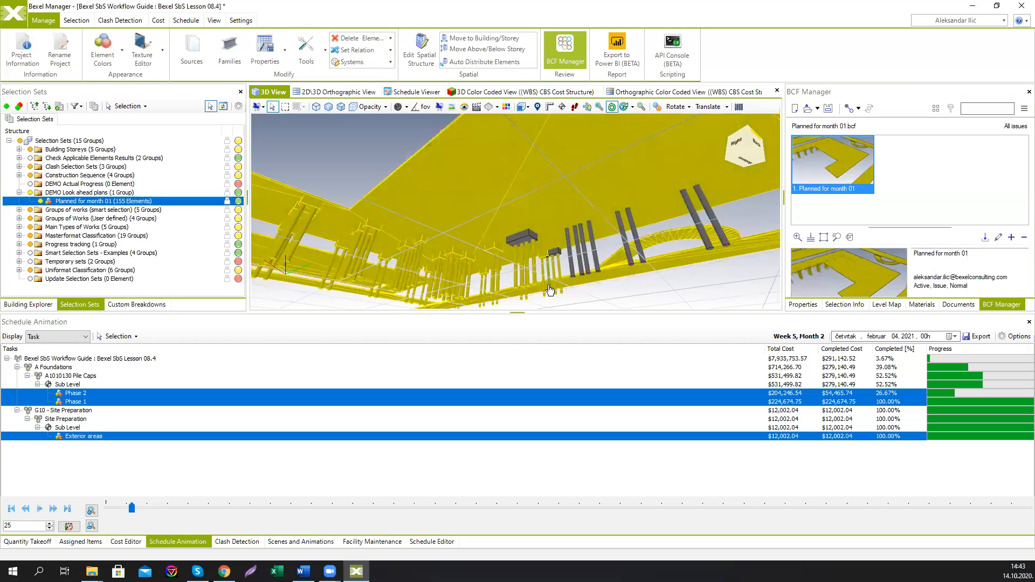
middle_click_drag(546, 287, 524, 293)
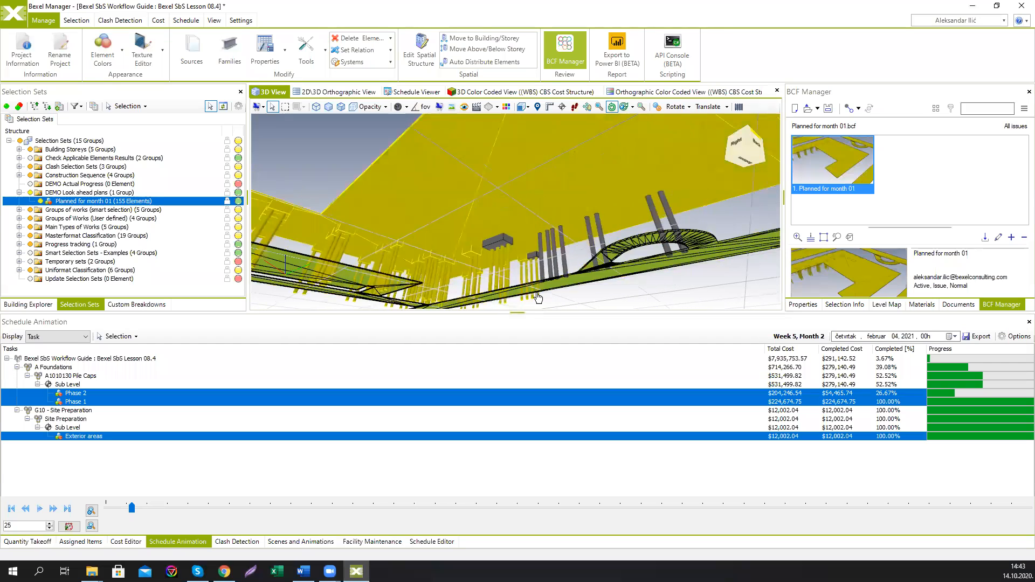
middle_click_drag(584, 218, 539, 250)
mouse_move(552, 220)
left_mouse_down()
mouse_move(555, 231)
mouse_move(554, 212)
left_mouse_up()
middle_click_drag(554, 211, 571, 207)
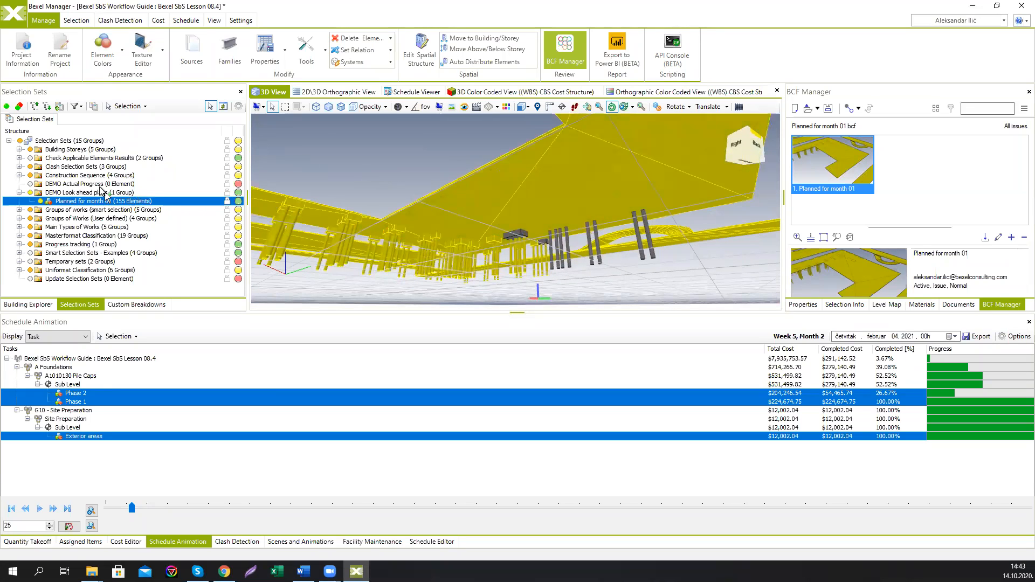
left_click(211, 106)
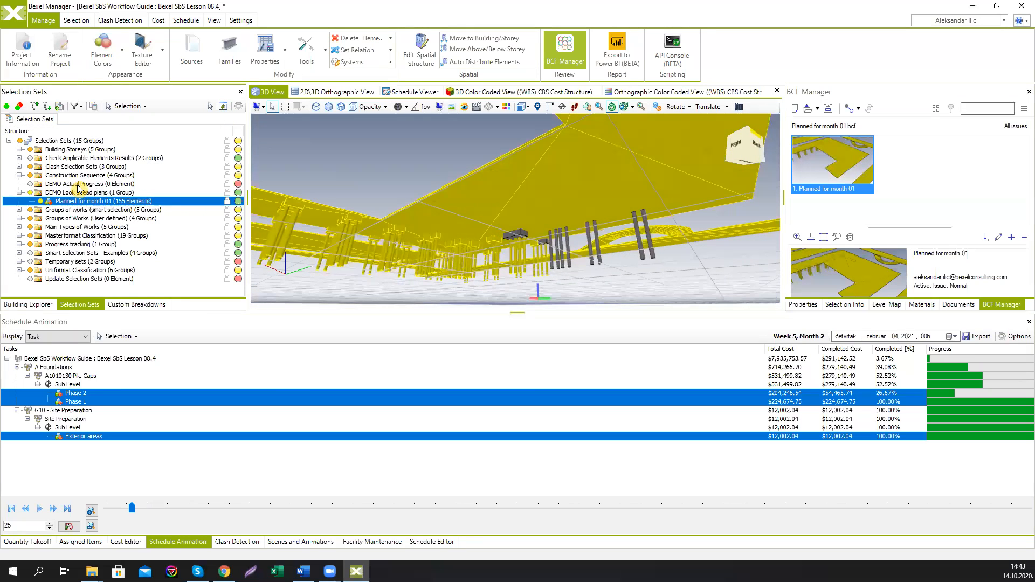
Step: Create a selection set named Actual for Month 01 from the current selection inside the DEMO Actual Progress folder
right_click(78, 184)
mouse_move(135, 208)
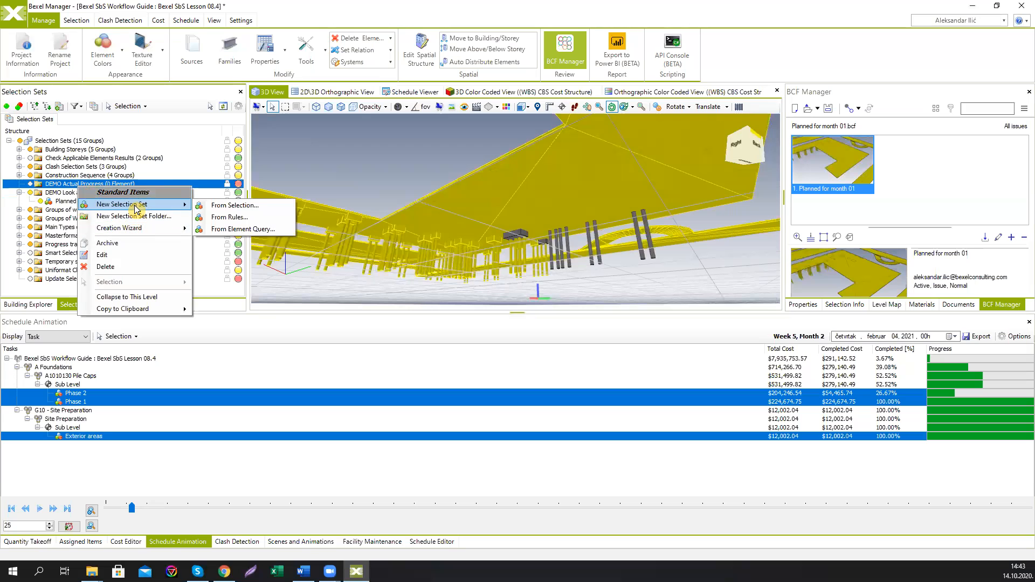
left_click(244, 207)
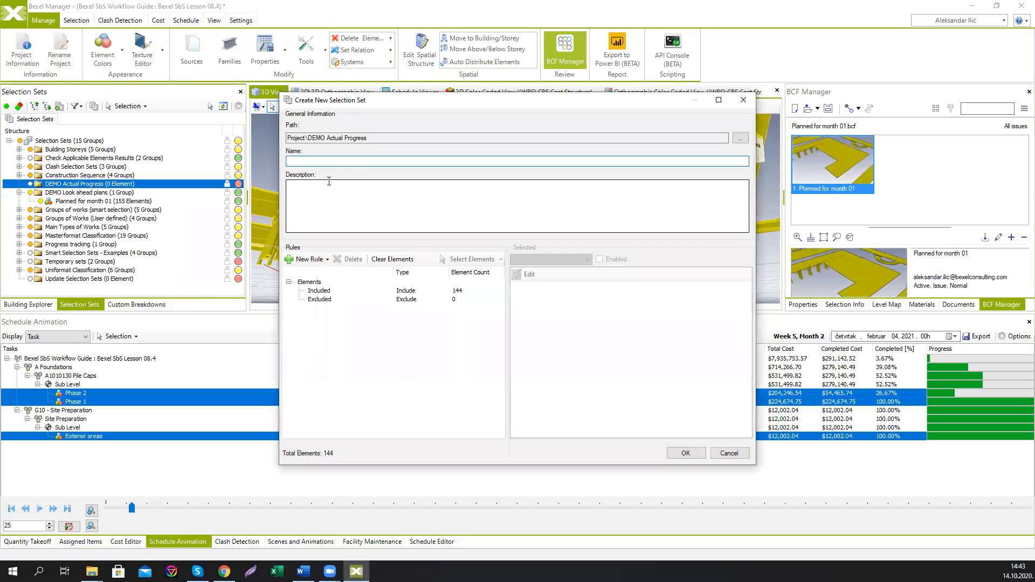
type("Actu")
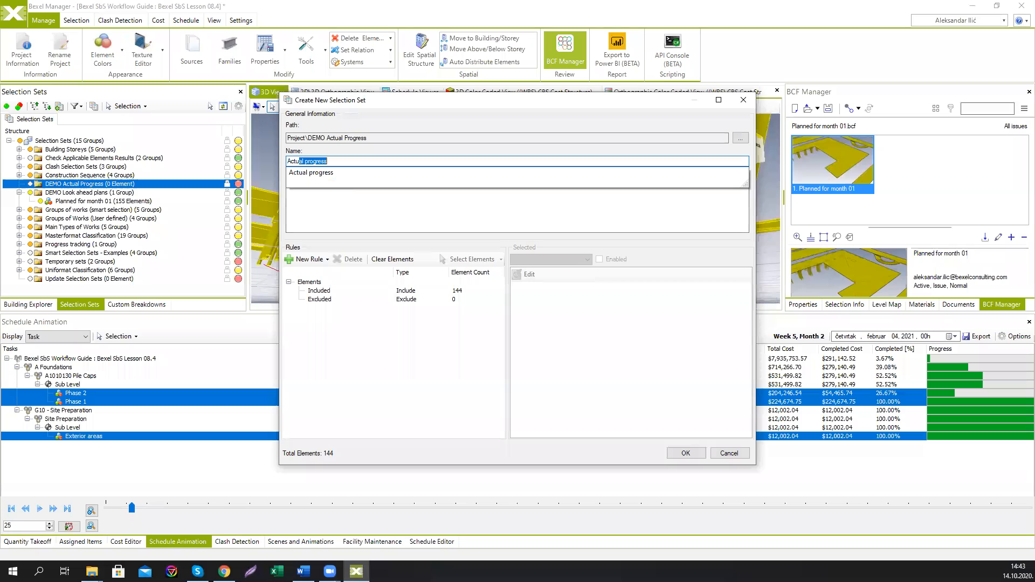
type("al for Month 01")
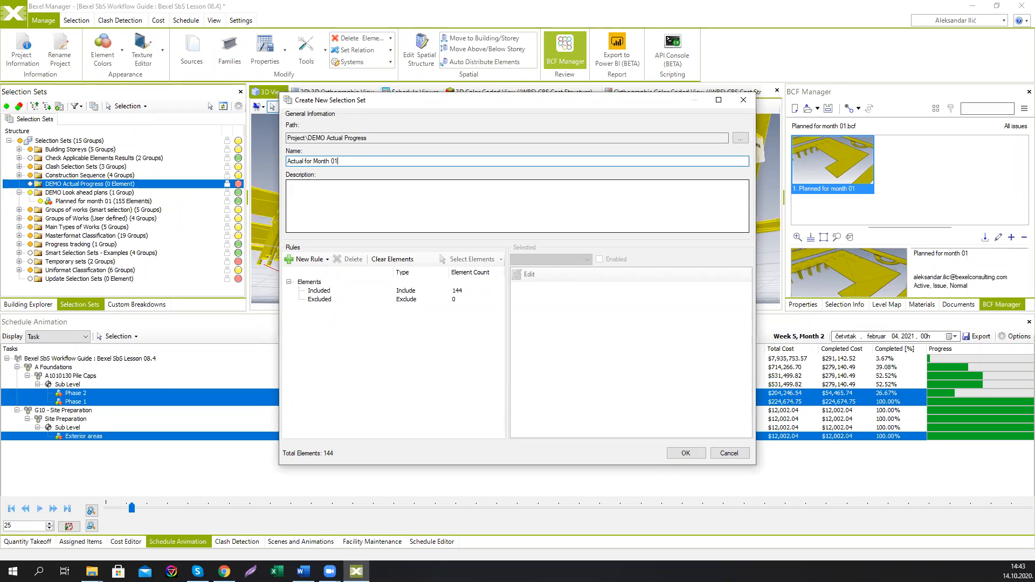
left_click(685, 453)
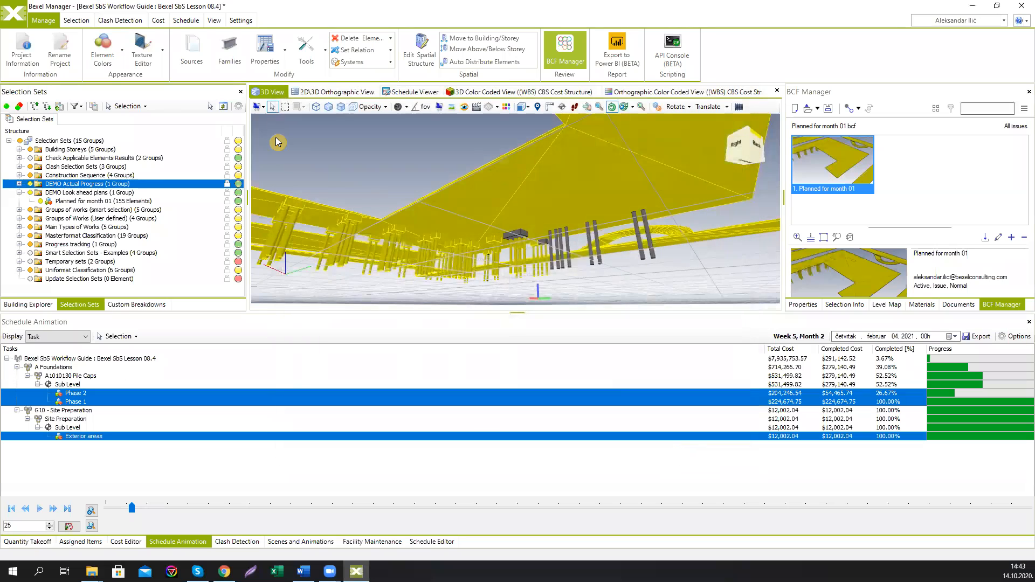
Step: Expand the DEMO Actual Progress folder and toggle the Planned and Actual sets' visibility to compare them
left_click(19, 184)
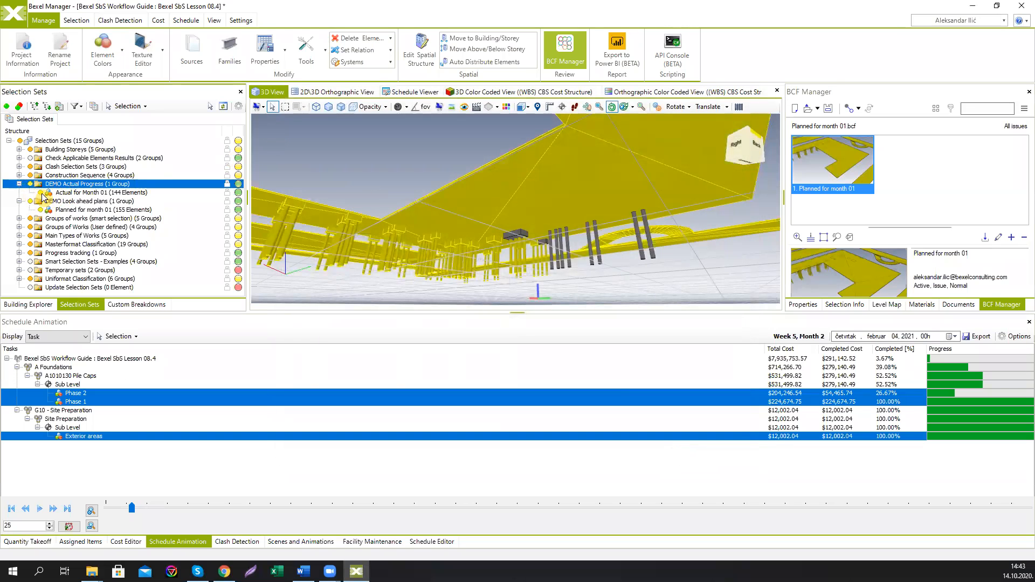
left_click(41, 193)
left_click(61, 212)
left_click(40, 209)
left_click(41, 209)
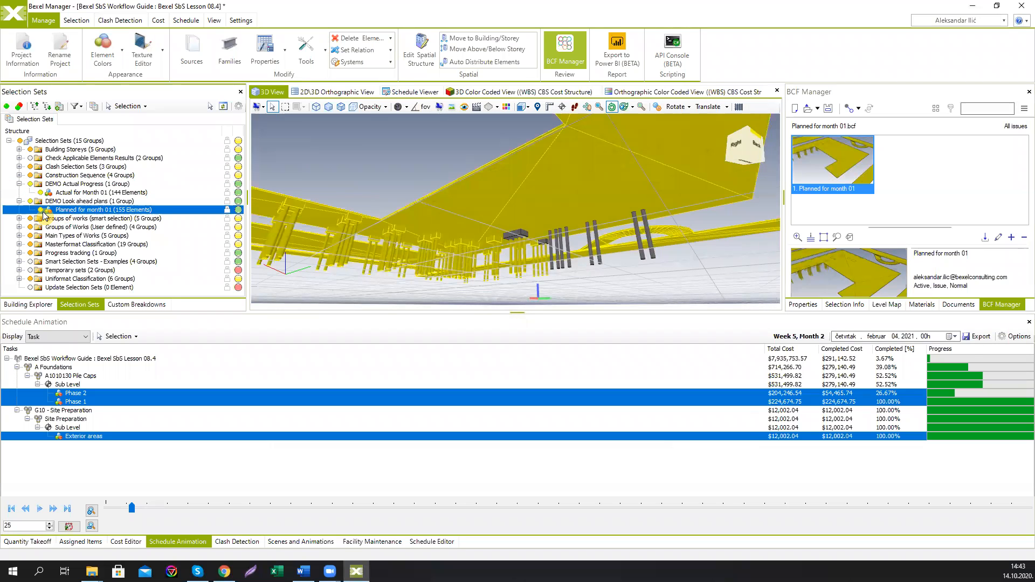
left_click(41, 192)
left_click(41, 193)
left_click(41, 192)
left_click(41, 193)
left_click(41, 193)
left_click(41, 192)
left_click(41, 193)
left_click(41, 192)
left_click(41, 193)
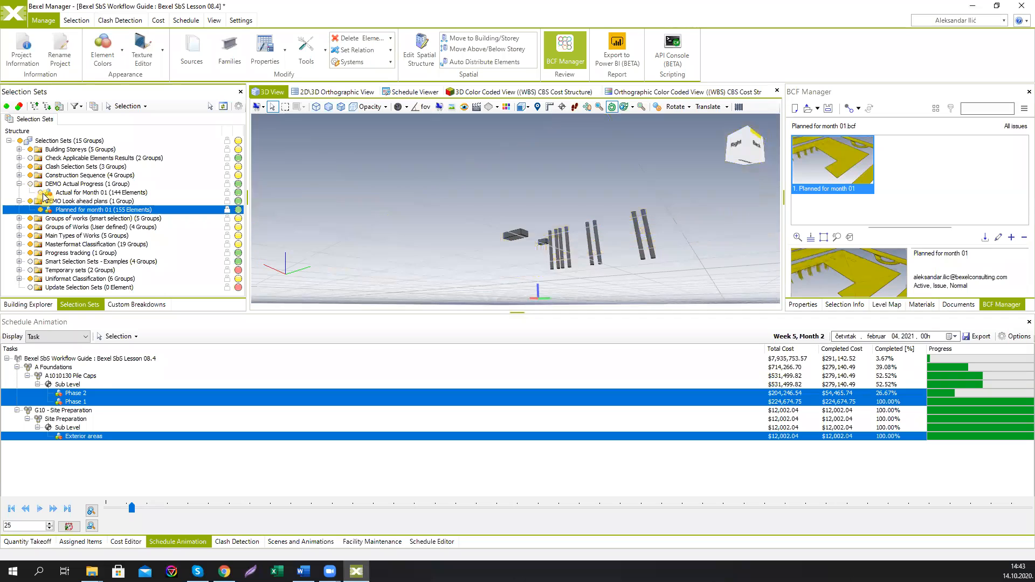
left_click(41, 193)
left_click_drag(408, 177, 475, 204)
Step: Select the Actual for Month 01 set and orbit the 3D View to inspect its elements
left_click(13, 15)
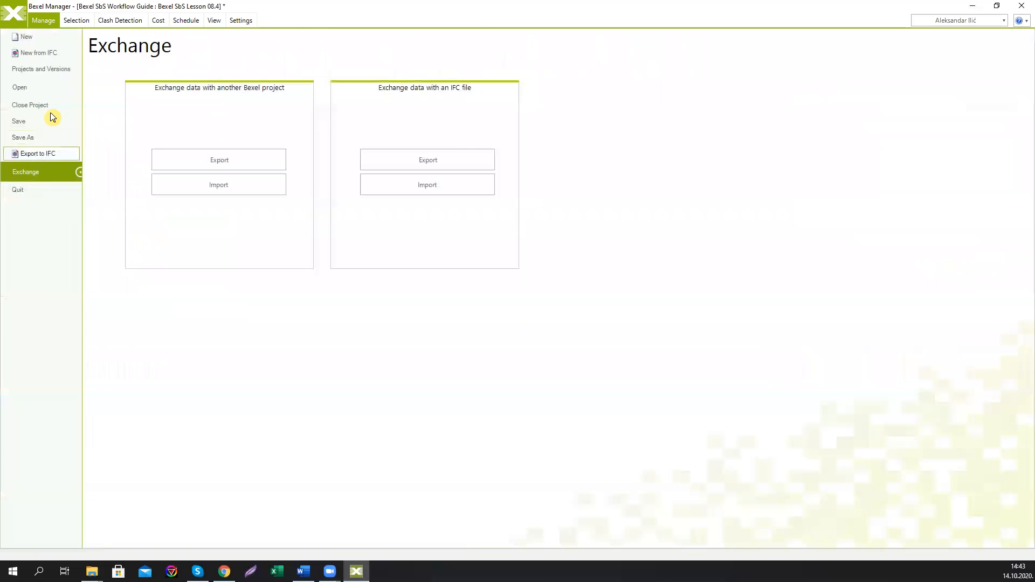
left_click(13, 16)
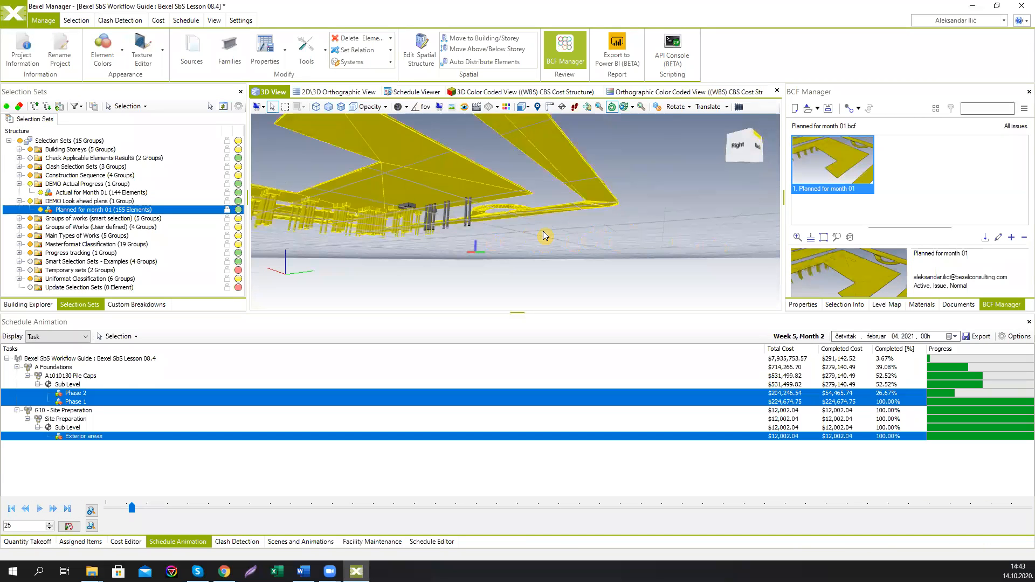
left_click_drag(542, 231, 602, 252)
middle_click_drag(602, 252, 609, 258)
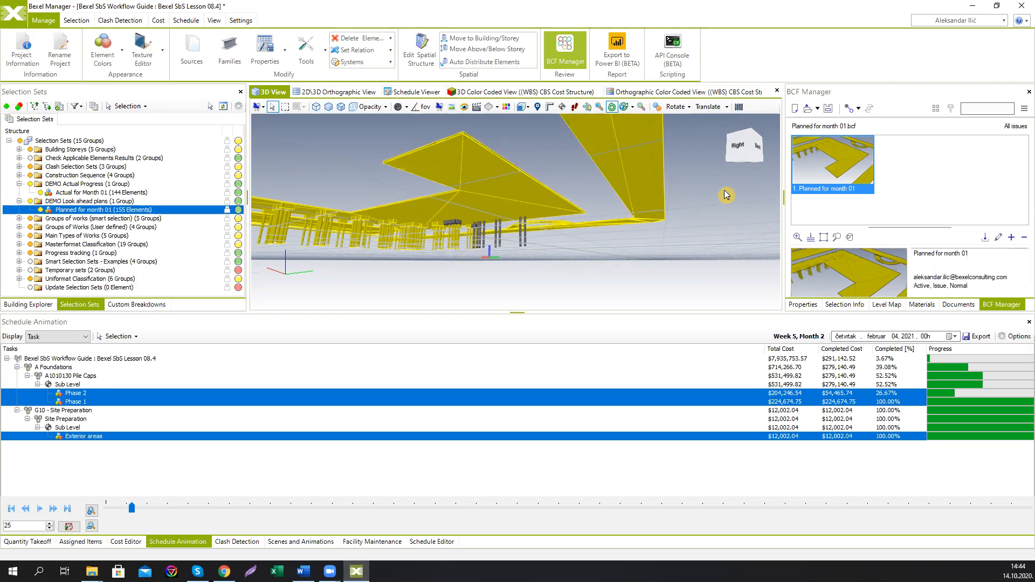
middle_click_drag(666, 205, 713, 213)
left_click(83, 193)
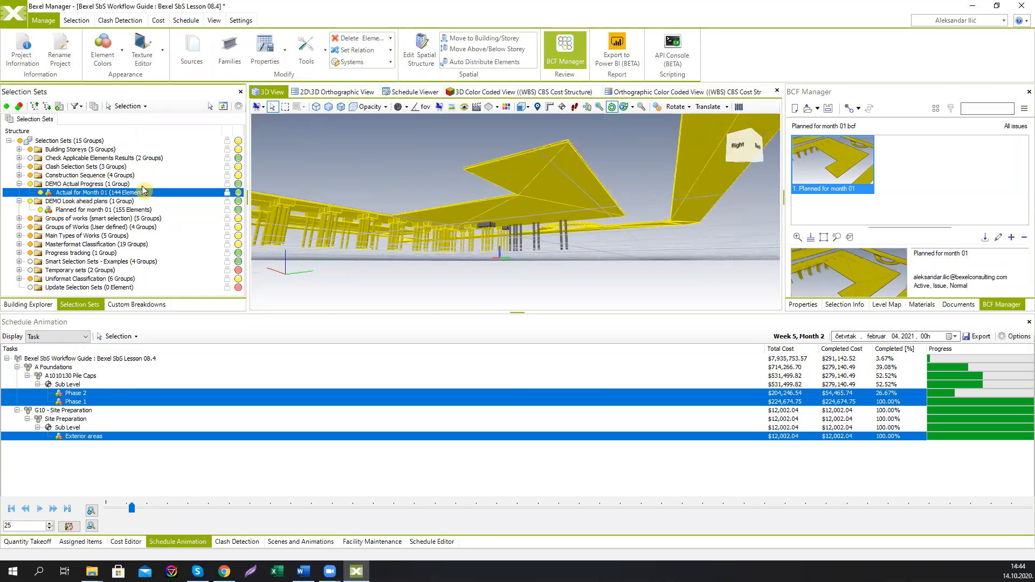
left_click_drag(331, 223, 406, 204)
left_click(406, 204)
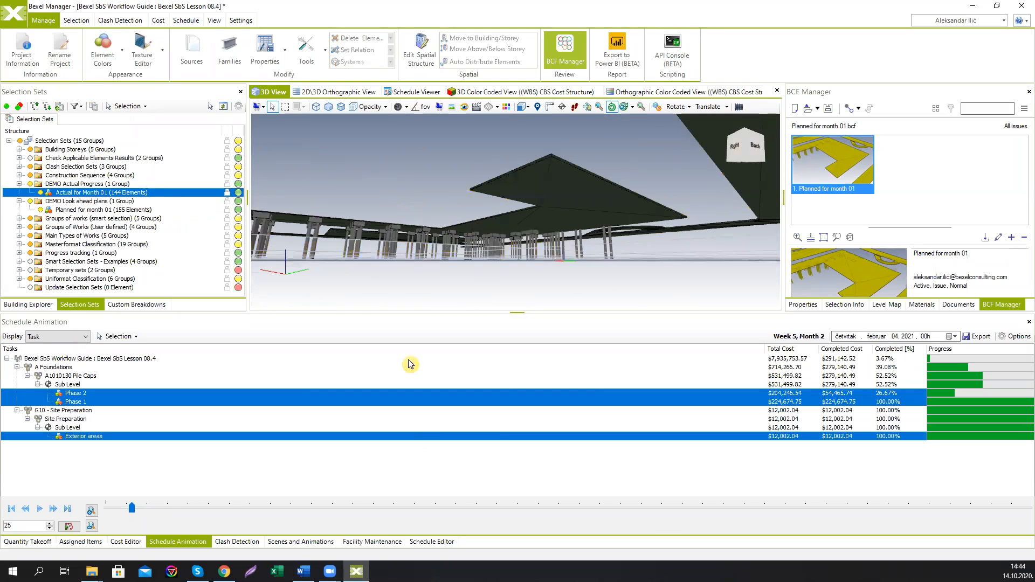
Step: Switch to the Schedule Editor for the DEMO Actual Schedule and select the project's root task
left_click(419, 542)
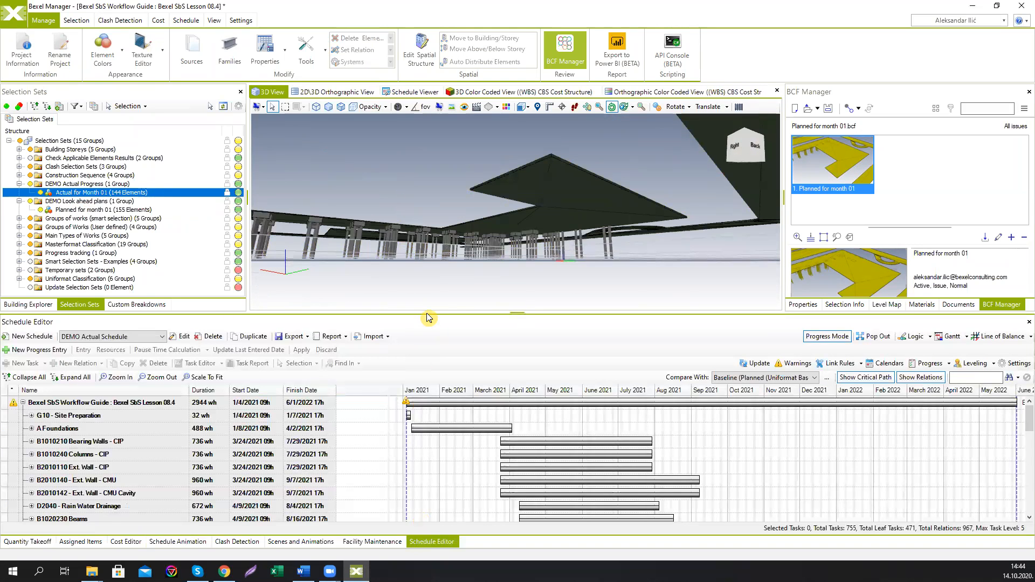
left_click_drag(427, 316, 429, 285)
middle_click_drag(481, 220, 488, 224)
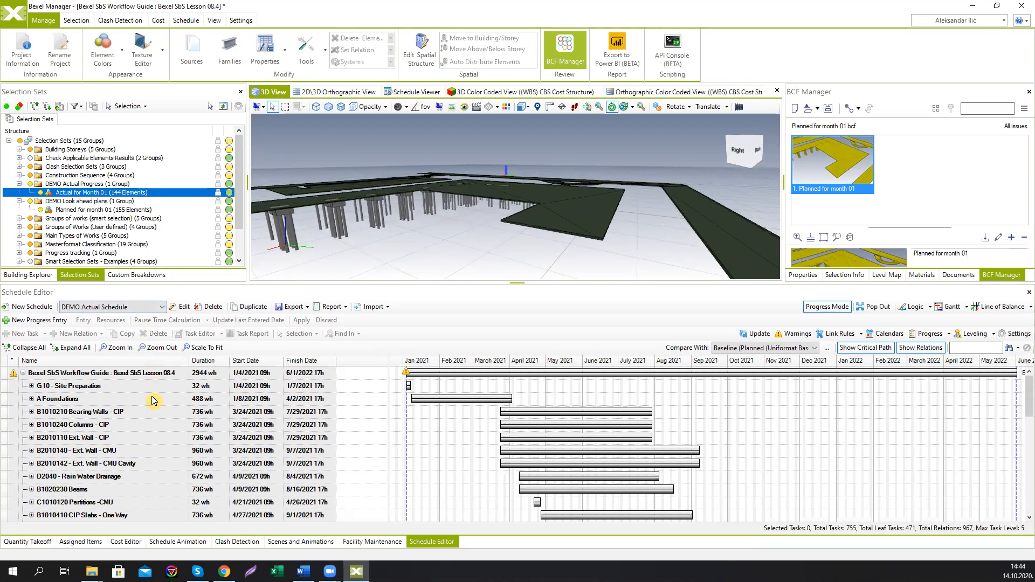
left_click(154, 375)
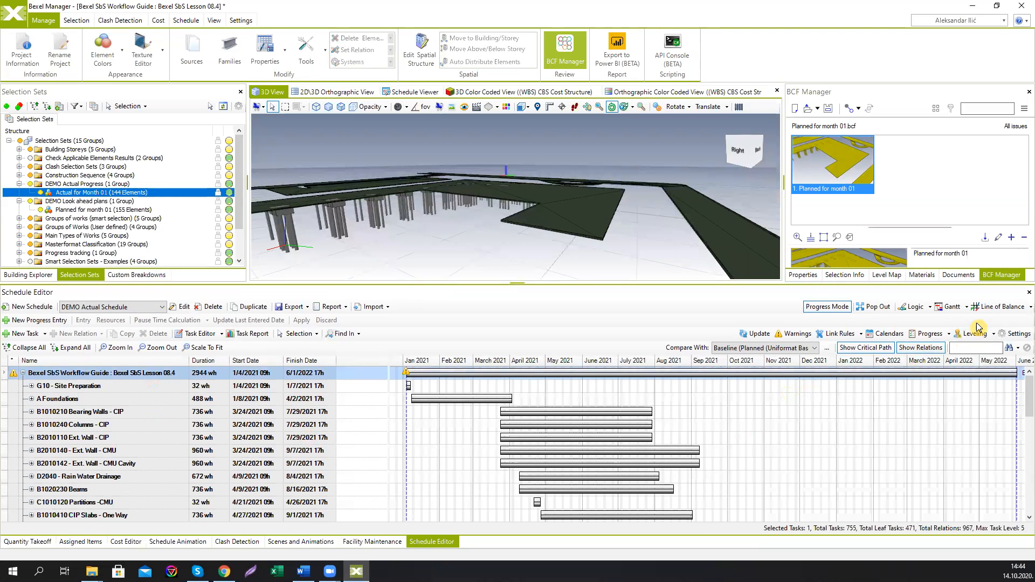
Step: Create a new progress entry and set its period to one month, from 04 January to 04 February 2021
left_click(928, 334)
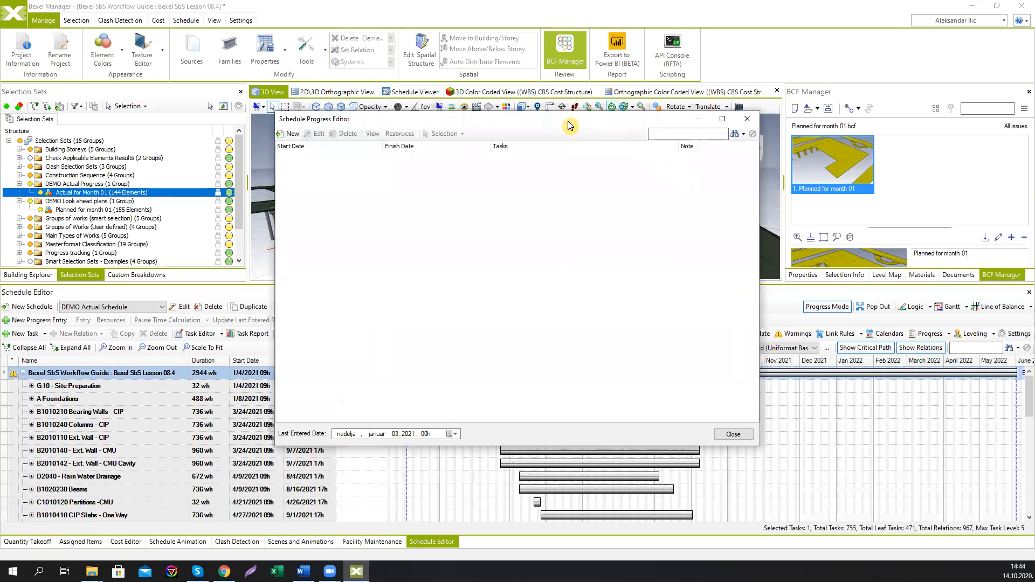
left_click_drag(570, 125, 544, 123)
left_click(266, 132)
left_click_drag(266, 79, 374, 103)
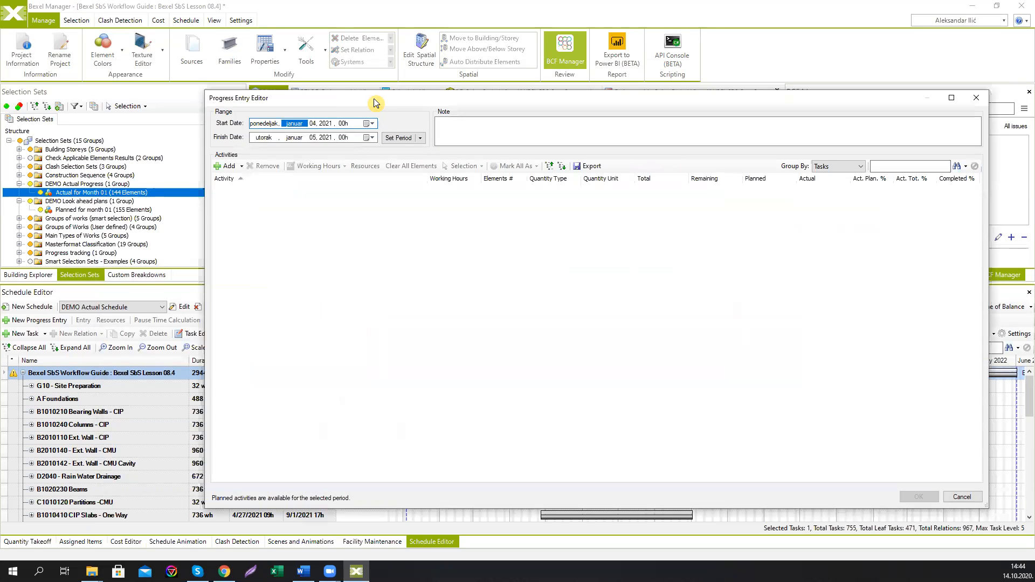
left_click(418, 138)
left_click(386, 188)
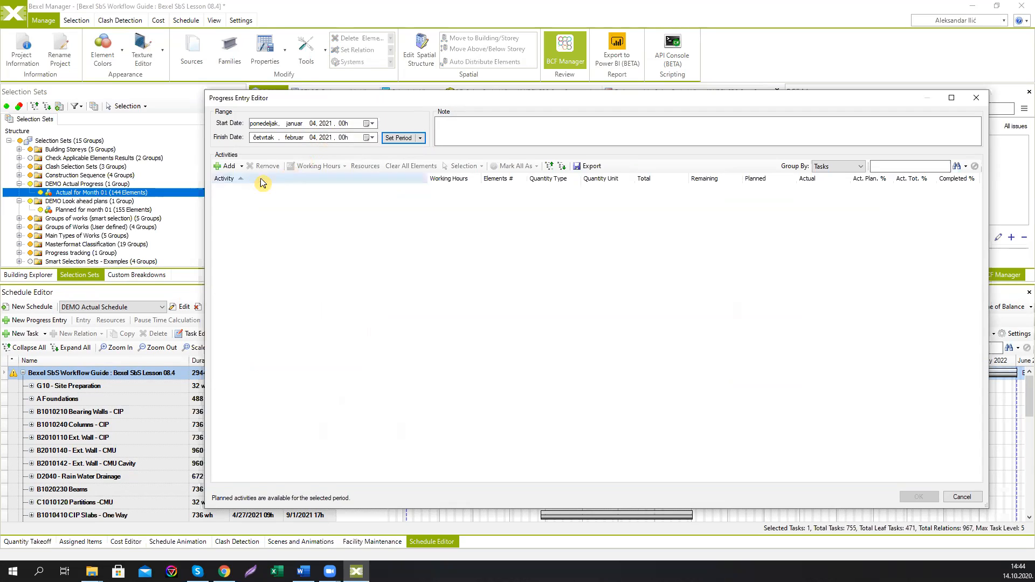
Step: Add planned activities from the Actual for Month 01 selection set, keeping all activities at 100% completion
left_click(241, 166)
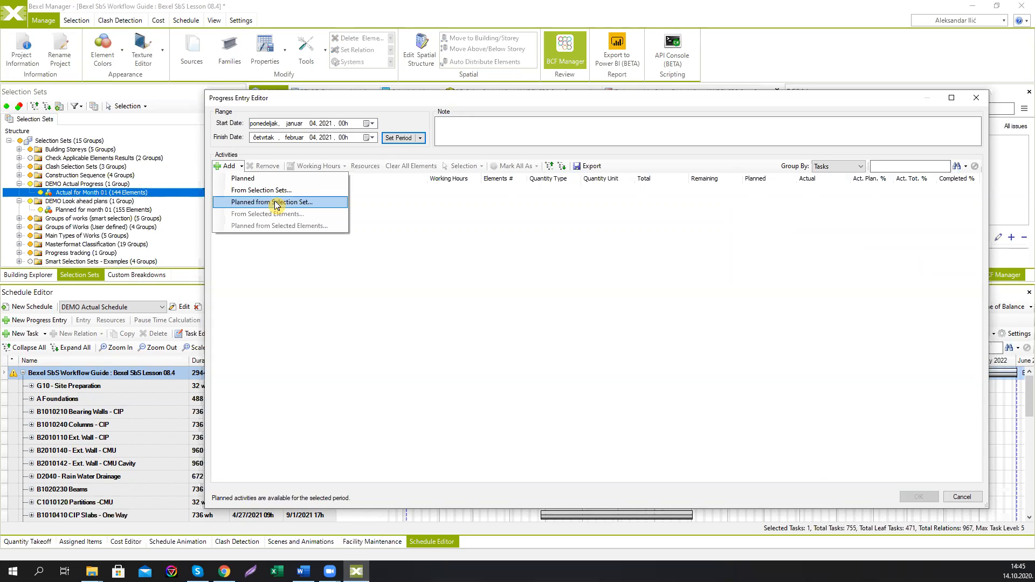
left_click(276, 203)
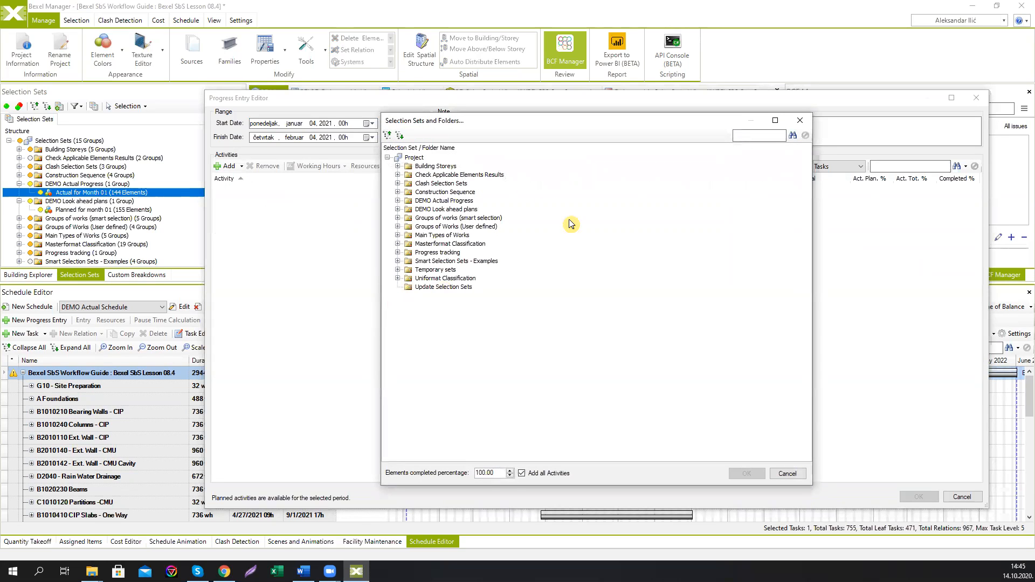
left_click(397, 201)
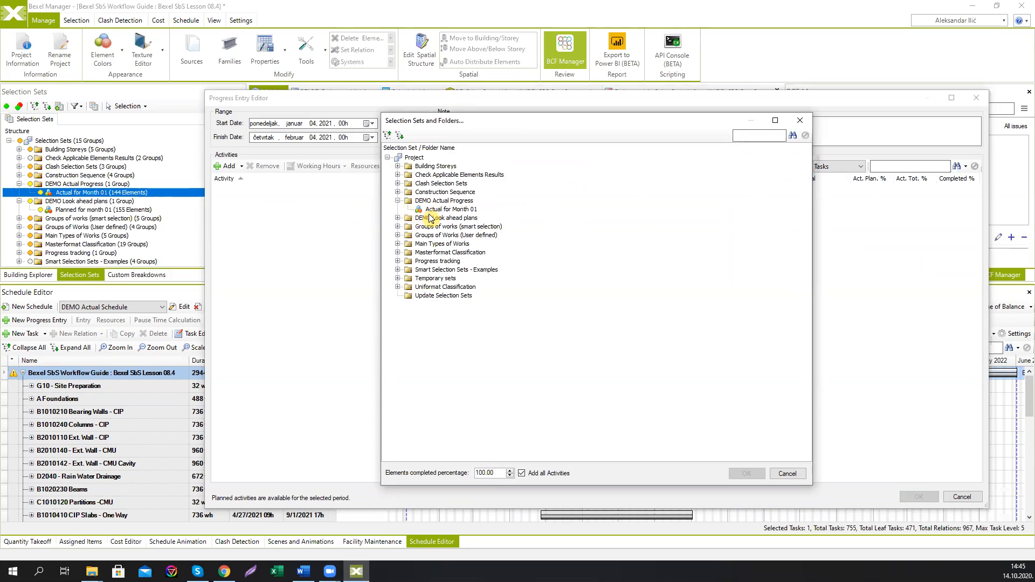
left_click(433, 211)
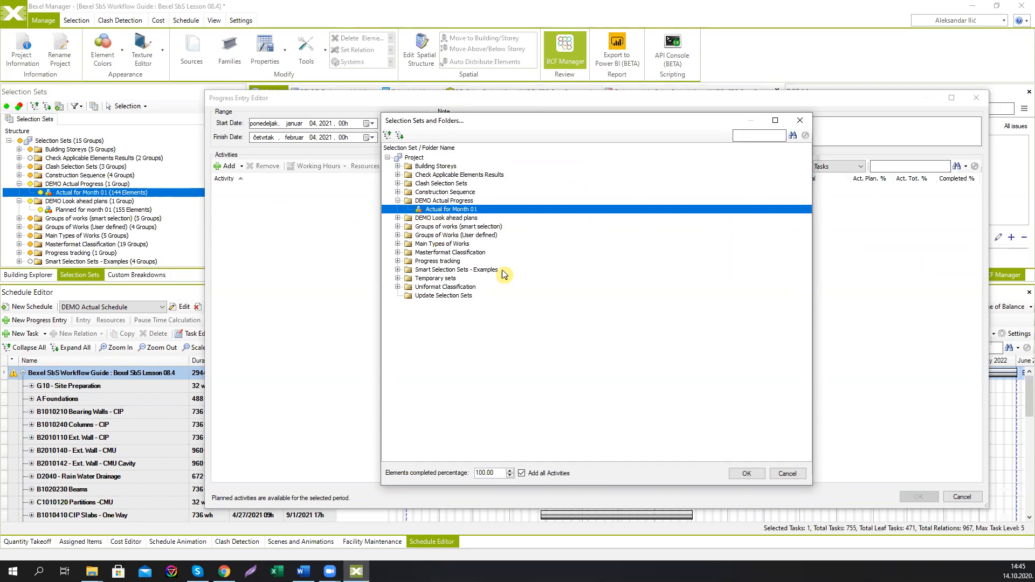
left_click(522, 474)
left_click(522, 473)
left_click(734, 476)
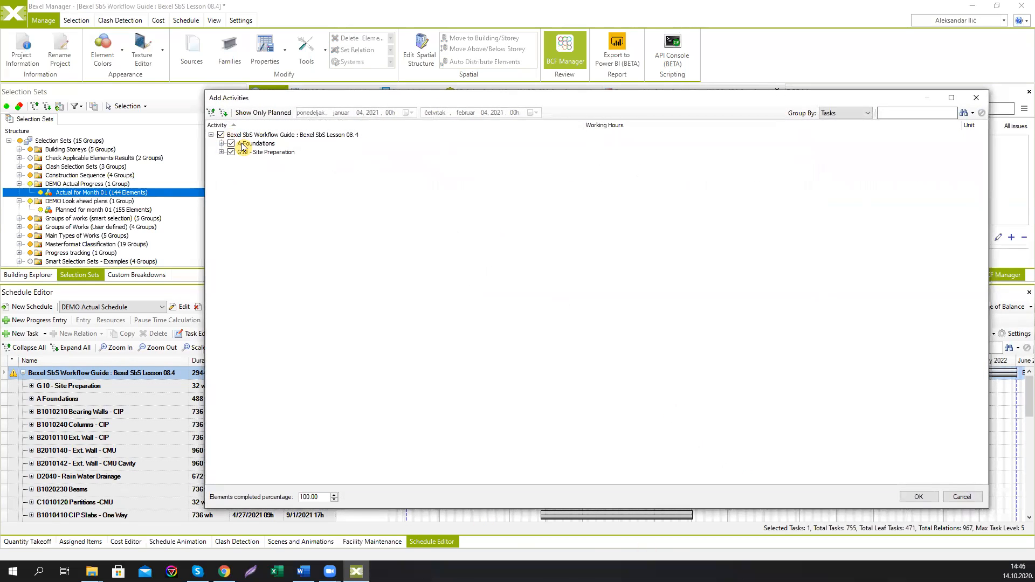
Step: Group the activities to add by activity and confirm adding them to the progress entry
left_click(845, 113)
left_click(841, 131)
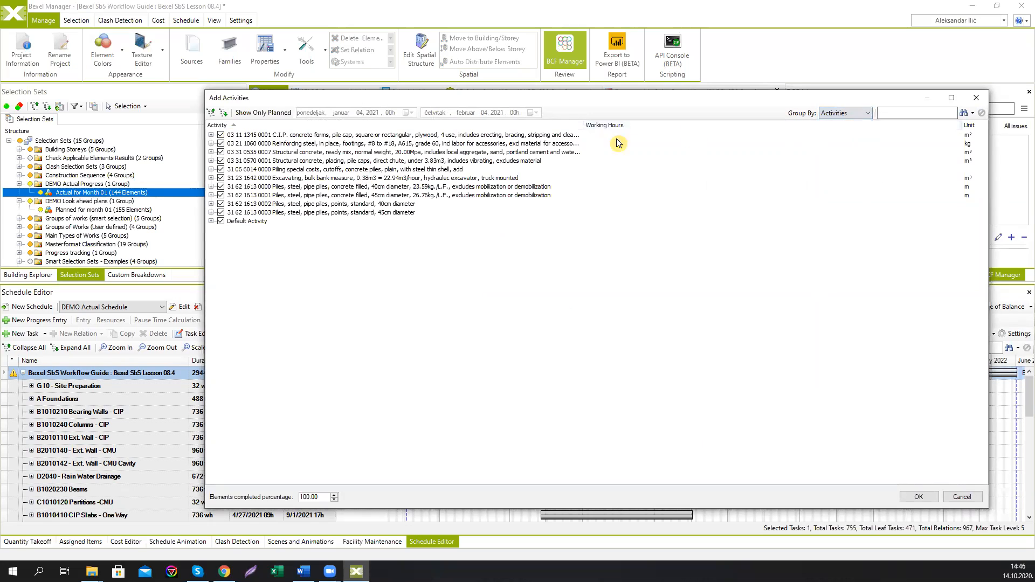
left_click(211, 135)
left_click(211, 135)
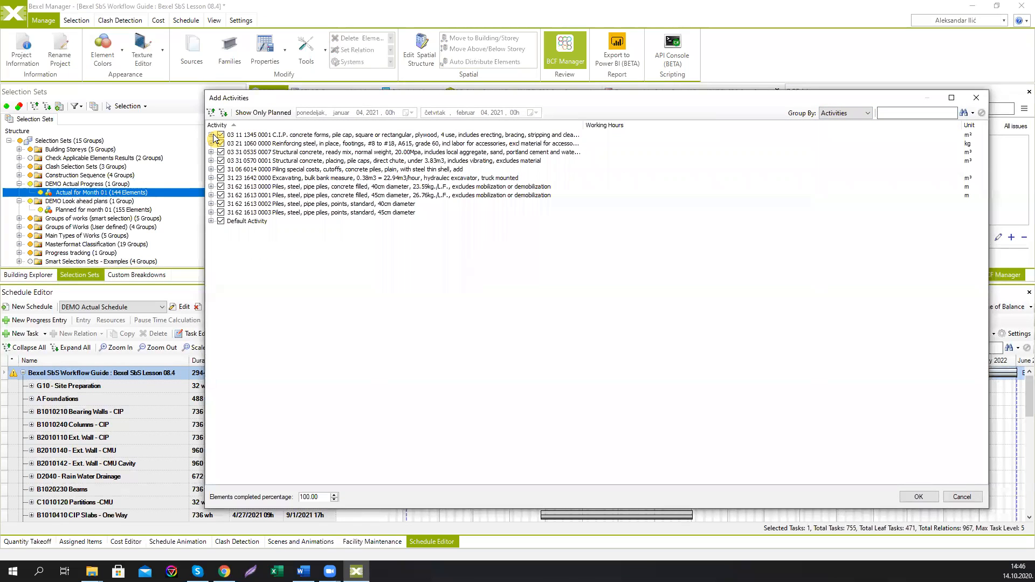
left_click(221, 163)
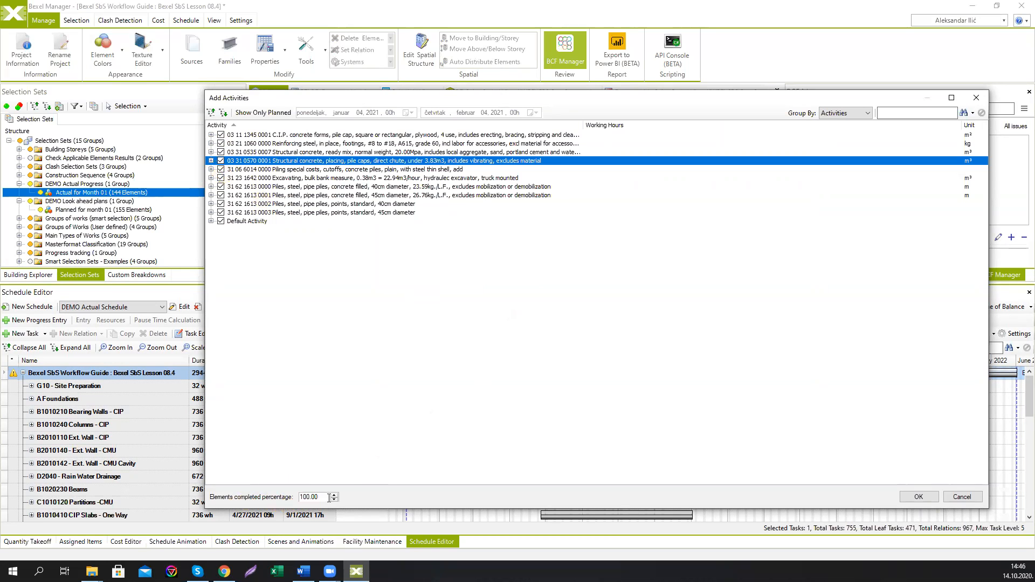
left_click(922, 497)
Step: Scroll through the added activities to compare planned and actual quantities and completion percentages
scroll(593, 337, "up", 5)
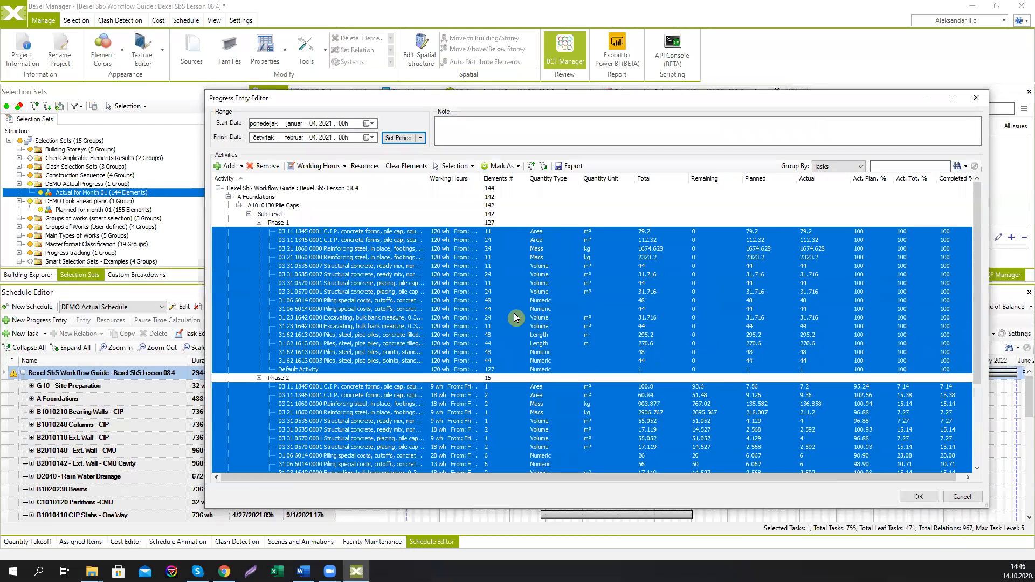
scroll(452, 289, "down", 3)
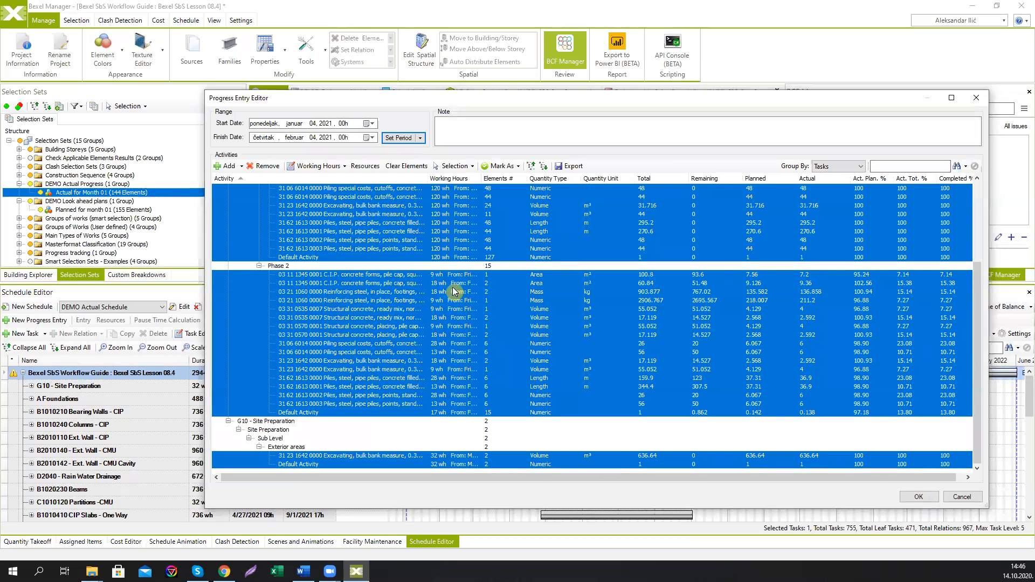
scroll(455, 292, "up", 3)
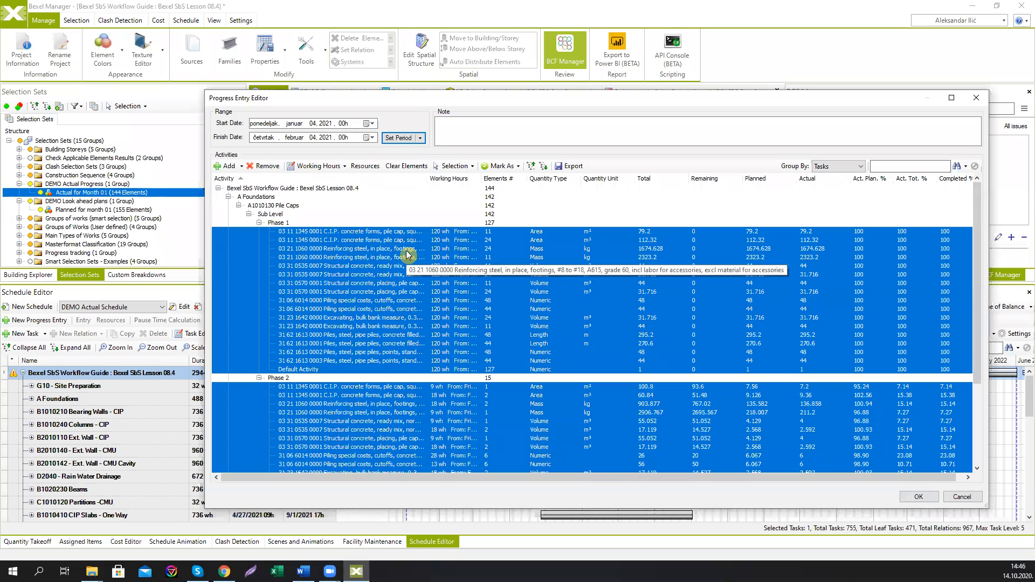
scroll(326, 322, "down", 4)
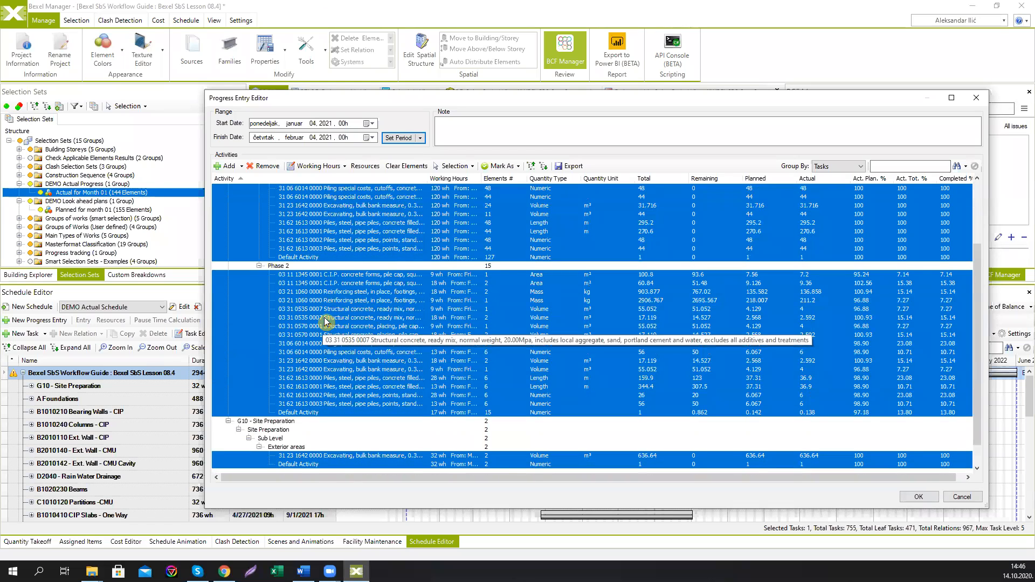
scroll(326, 321, "up", 3)
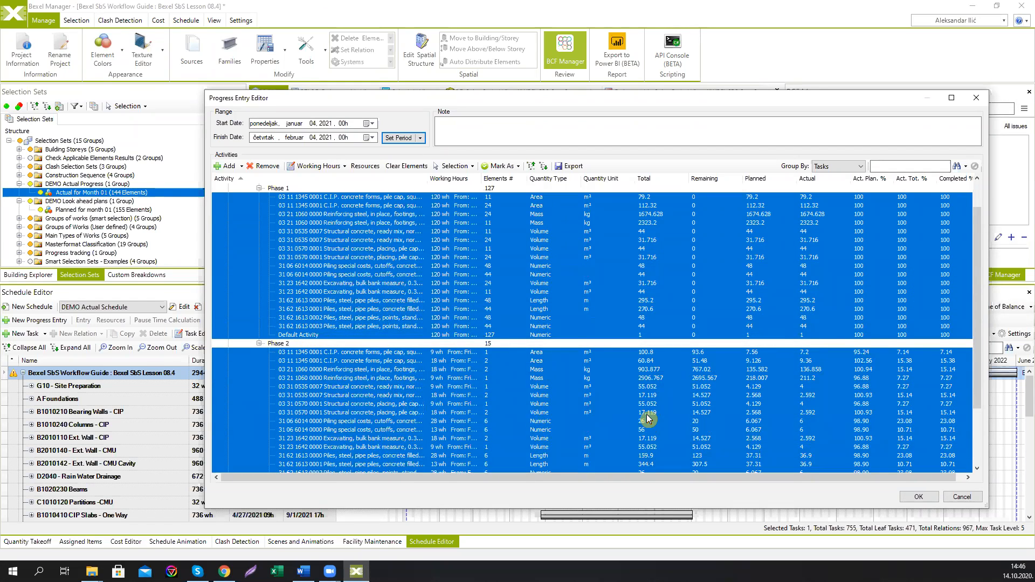
scroll(427, 286, "down", 3)
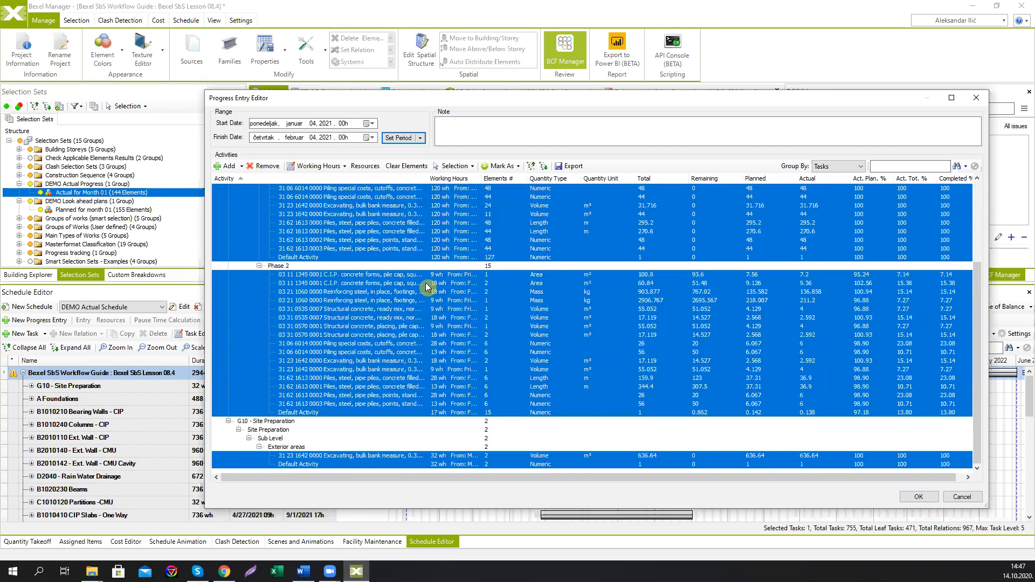
scroll(423, 333, "up", 4)
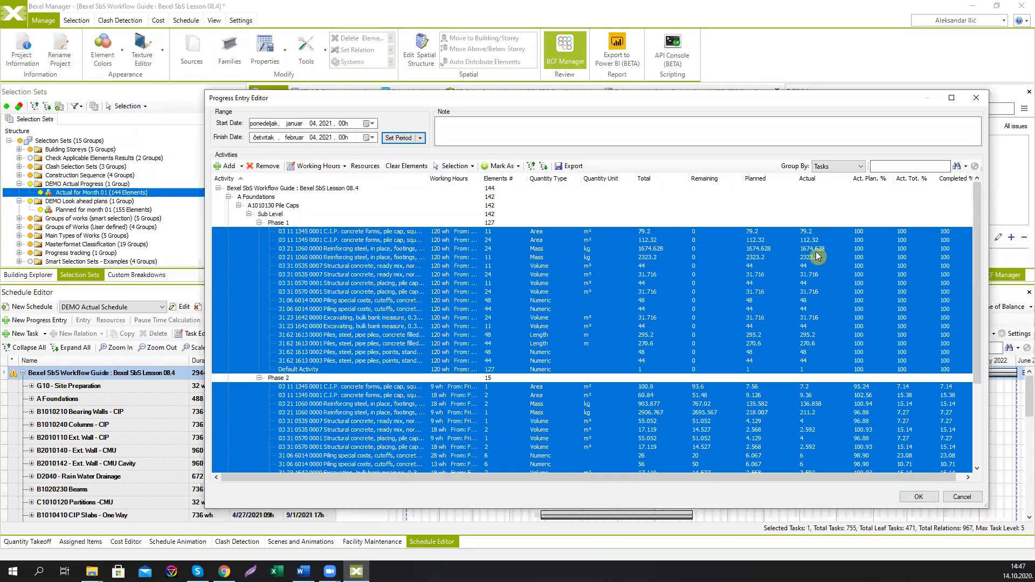
scroll(948, 279, "down", 4)
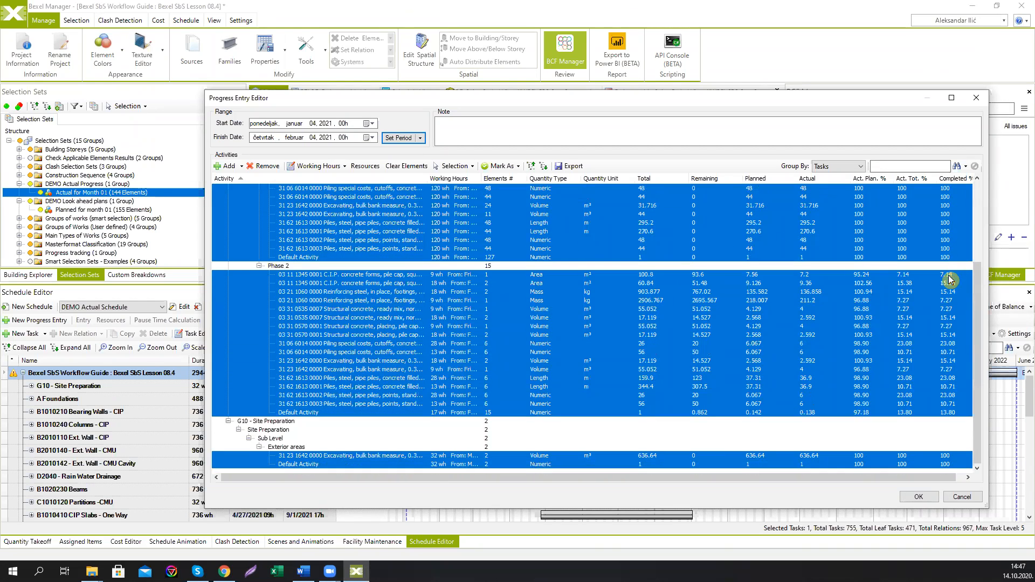
scroll(916, 294, "up", 4)
scroll(372, 349, "down", 4)
scroll(944, 331, "up", 3)
scroll(951, 359, "down", 3)
scroll(873, 360, "up", 4)
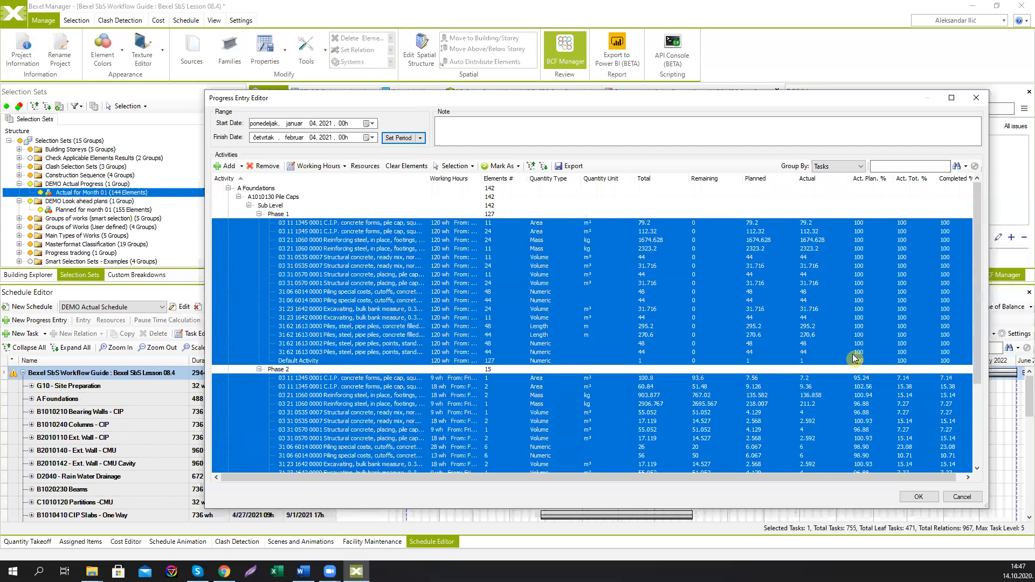
scroll(962, 370, "down", 5)
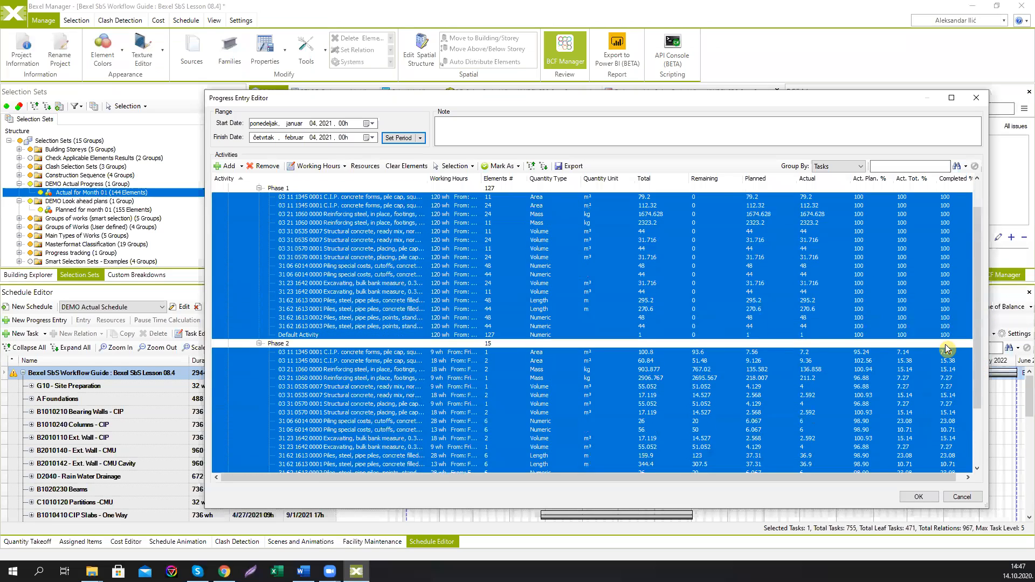
scroll(949, 348, "up", 5)
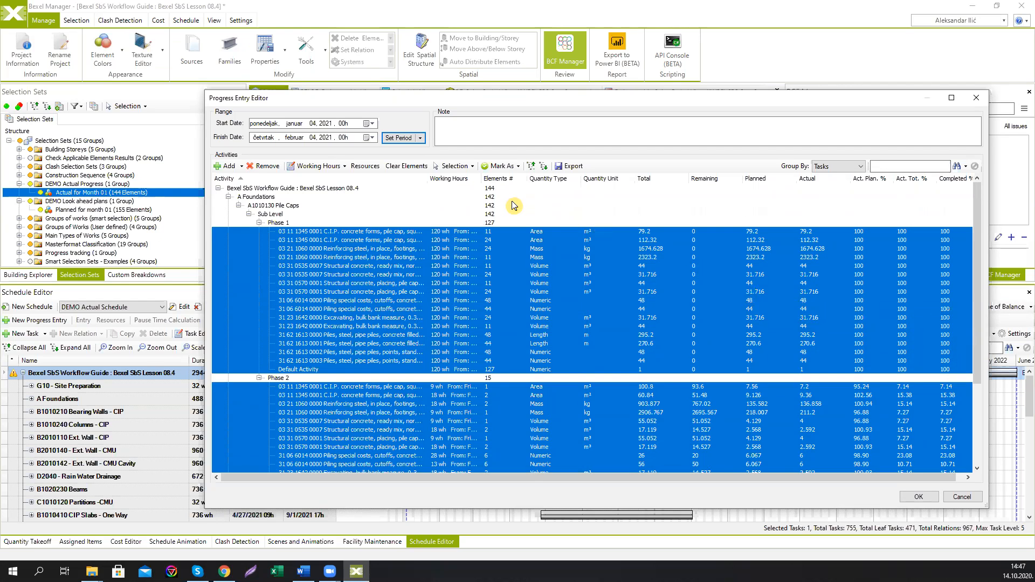
Step: Open the resources of the progress entry's activities and review their quantities and unit costs
left_click(365, 166)
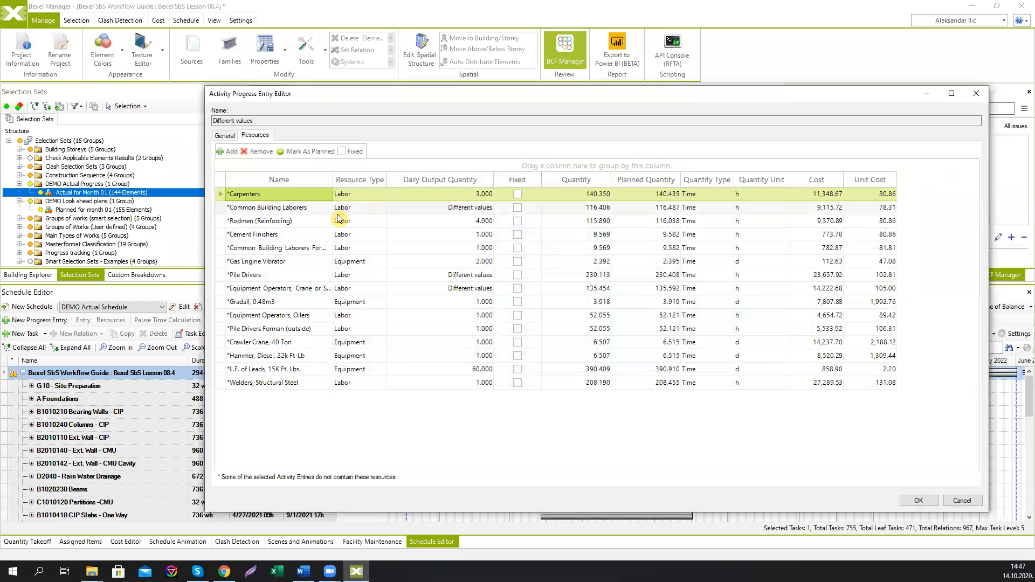
left_click(314, 212)
left_click(309, 224)
left_click(303, 232)
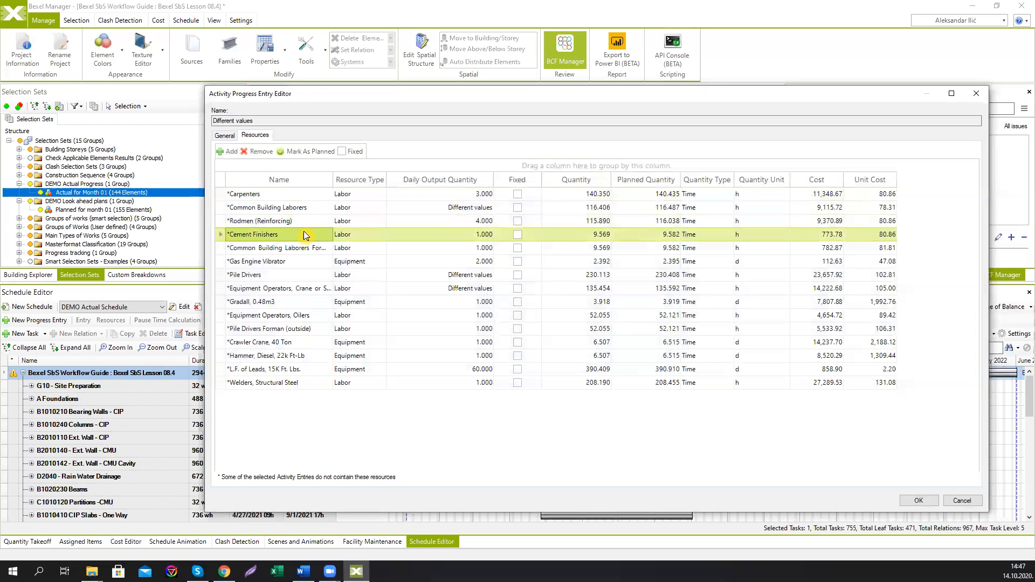
left_click(302, 245)
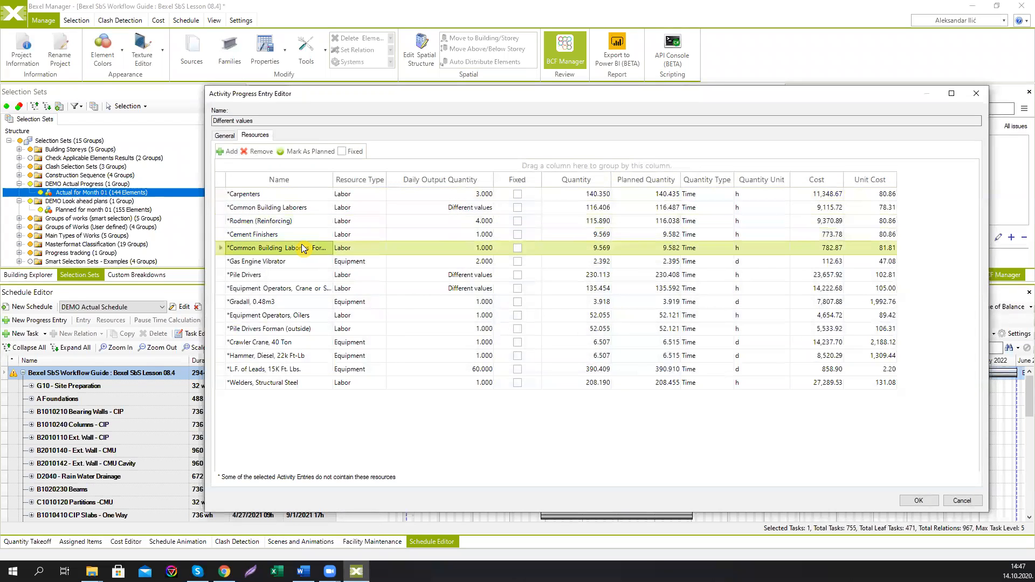
left_click(598, 197)
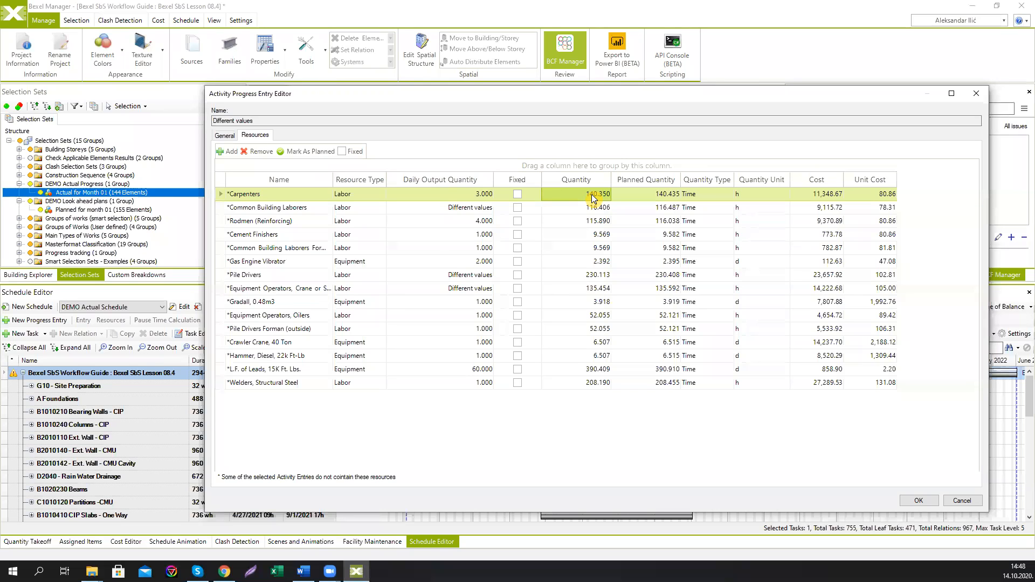
left_click(264, 264)
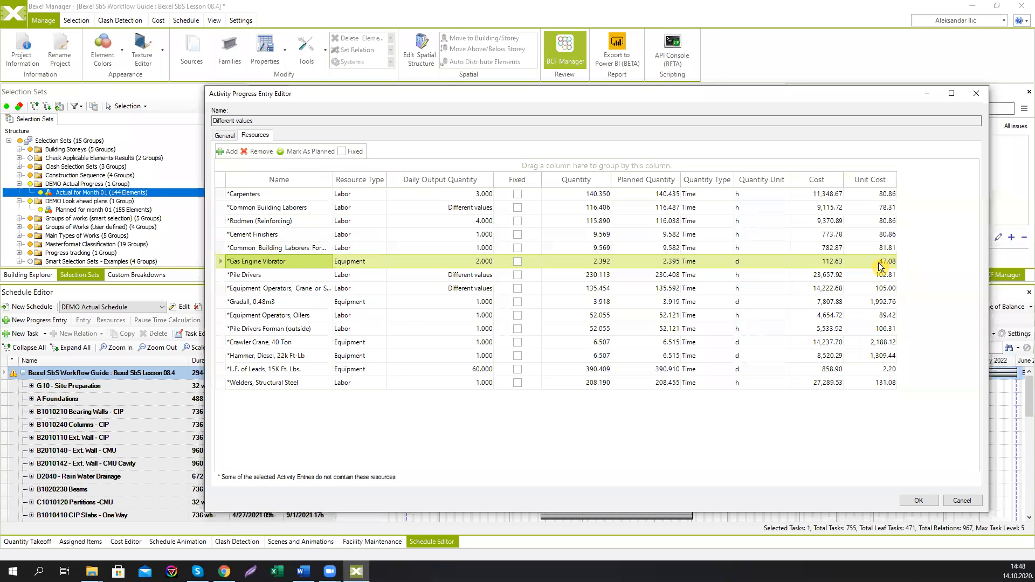
left_click(225, 135)
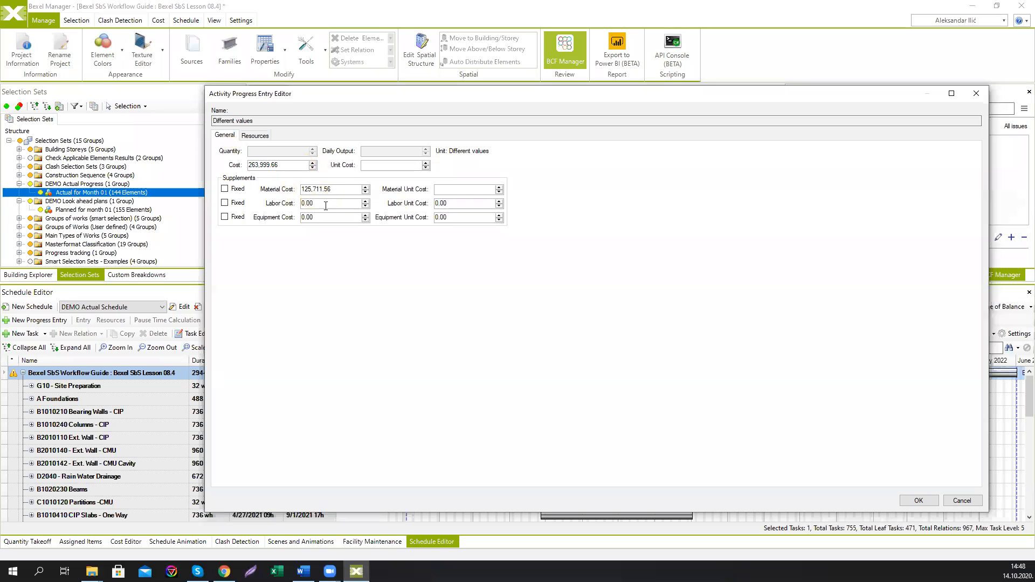
left_click(257, 136)
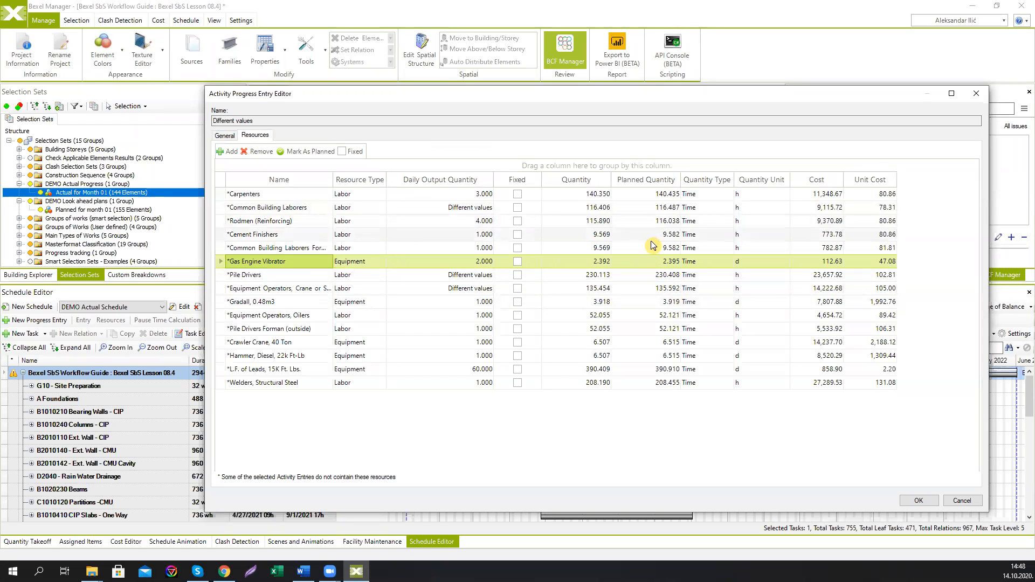
Step: Set the Carpenters resource's unit cost to 90
left_click(878, 196)
left_click(878, 195)
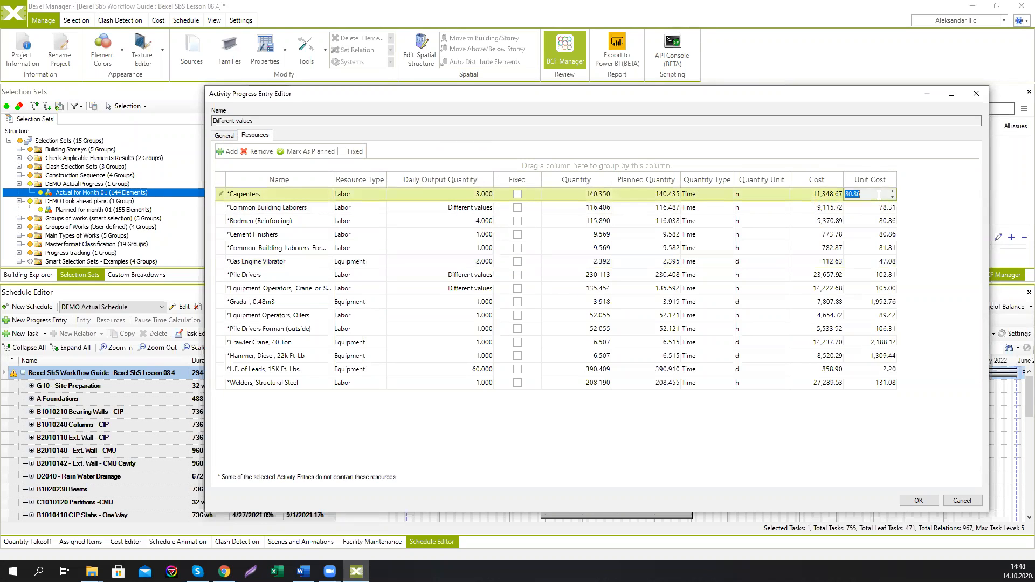
type("90")
key("Return")
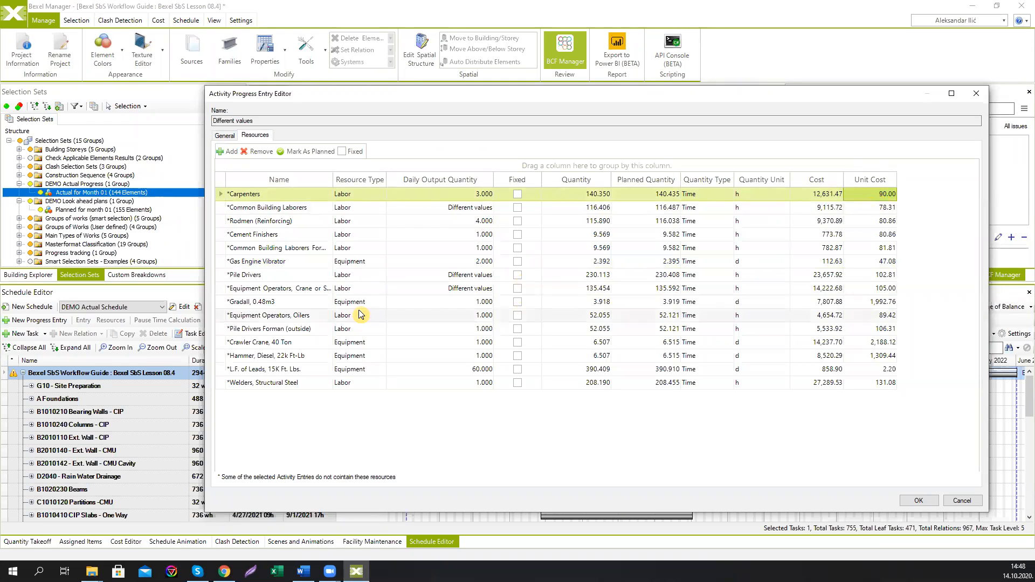
Step: Set the Gas Engine Vibrator resource's unit cost to 55
left_click(361, 261)
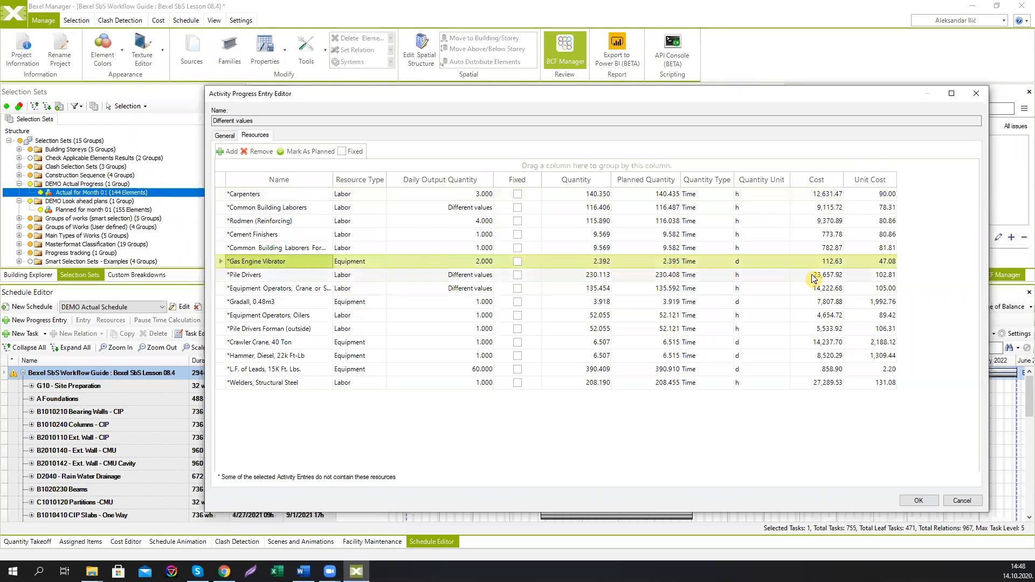
left_click(878, 262)
type("55")
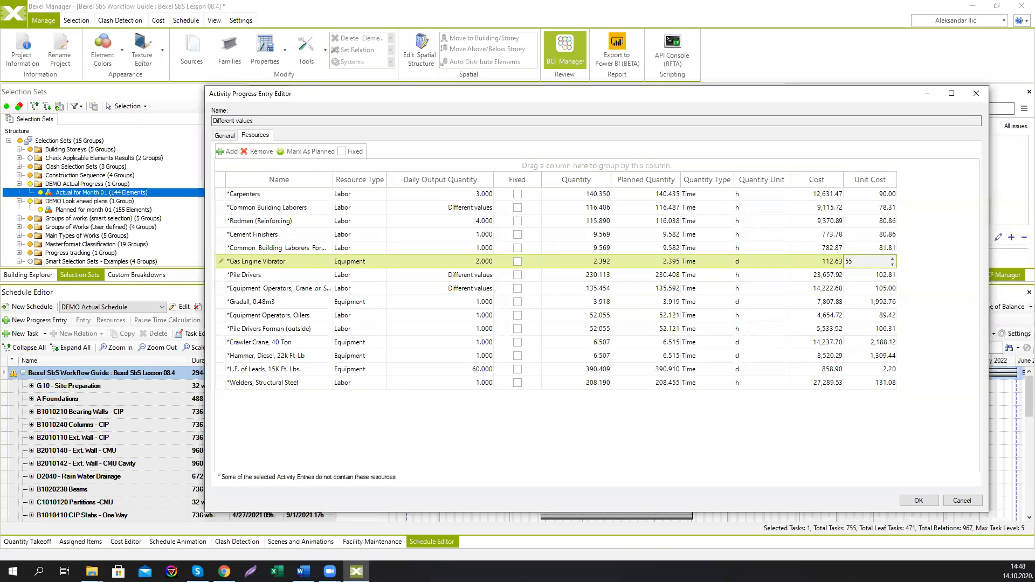
key("Return")
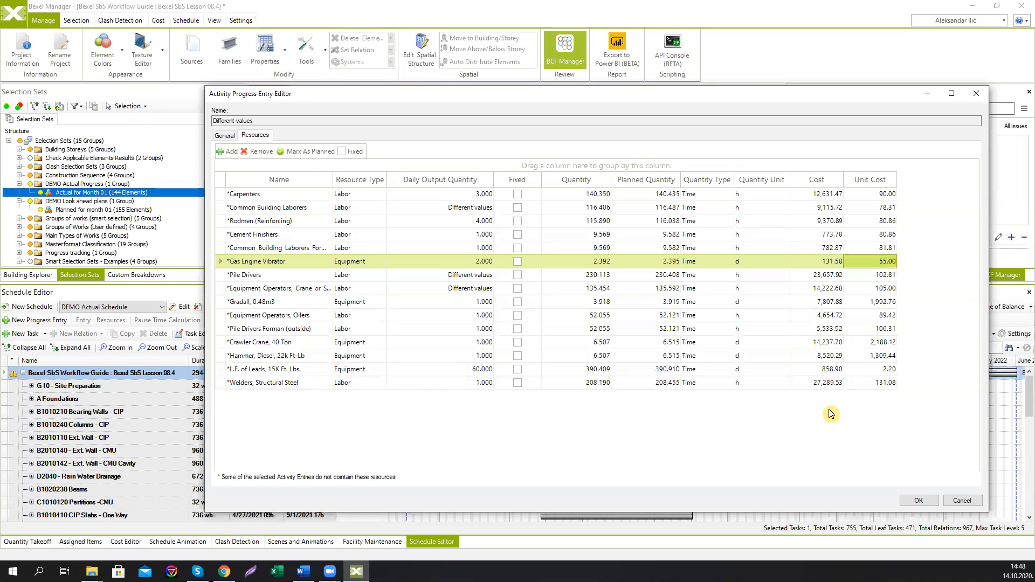
Step: Set the Pile Drivers resource's quantity to 250 and confirm the resources and the progress entry
left_click(299, 276)
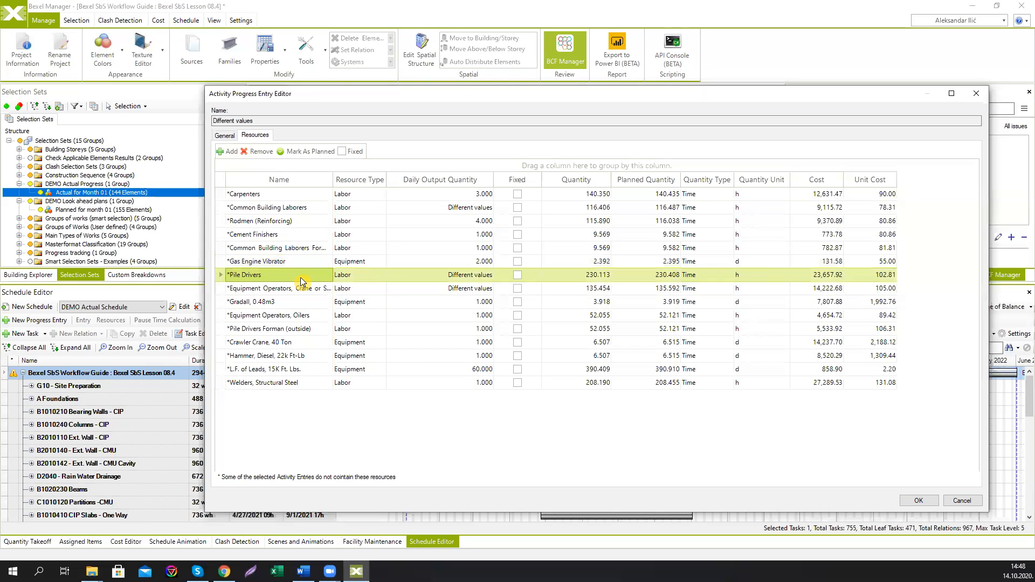
left_click(587, 275)
double_click(587, 275)
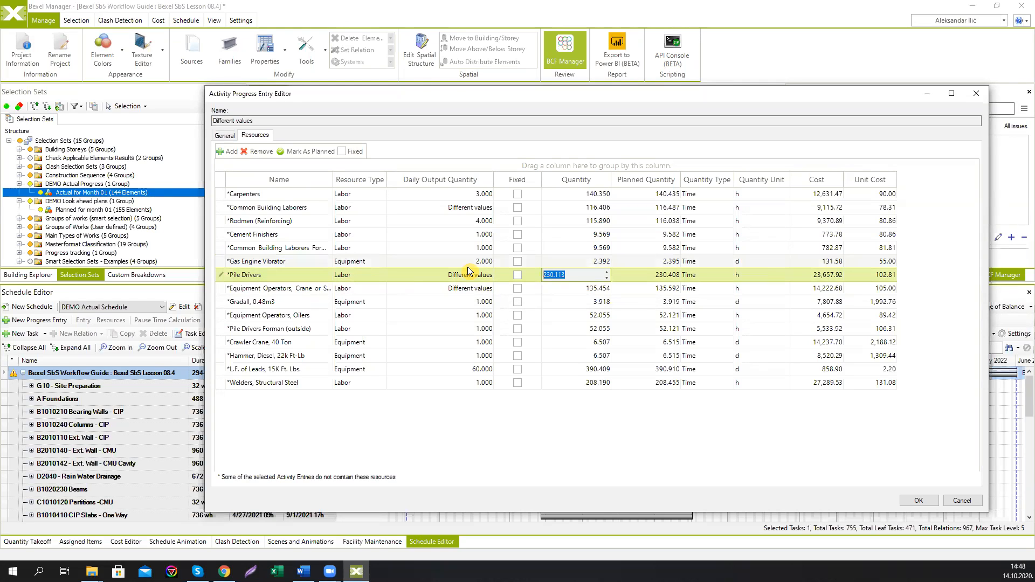
type("250")
key("Return")
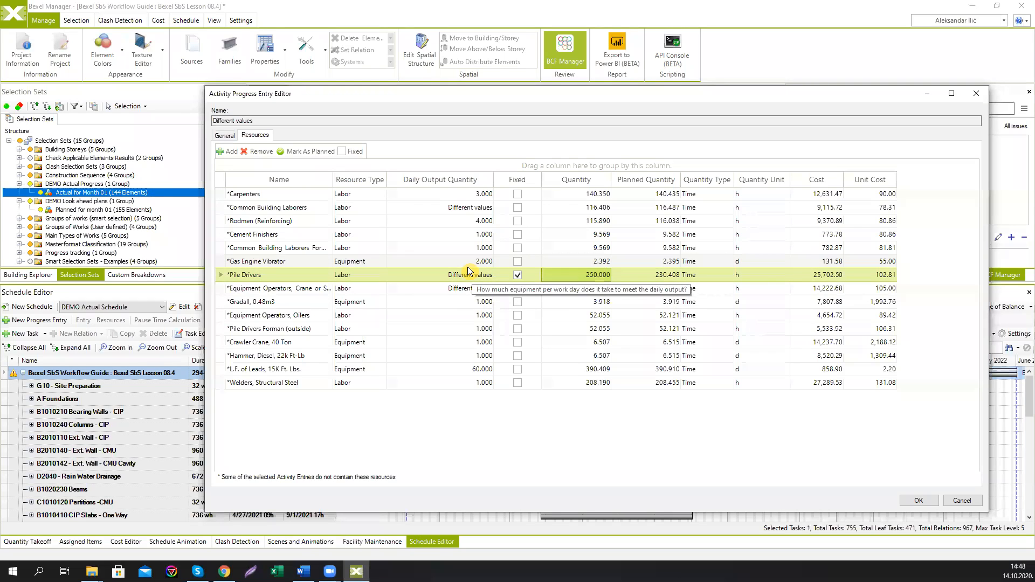
left_click(916, 502)
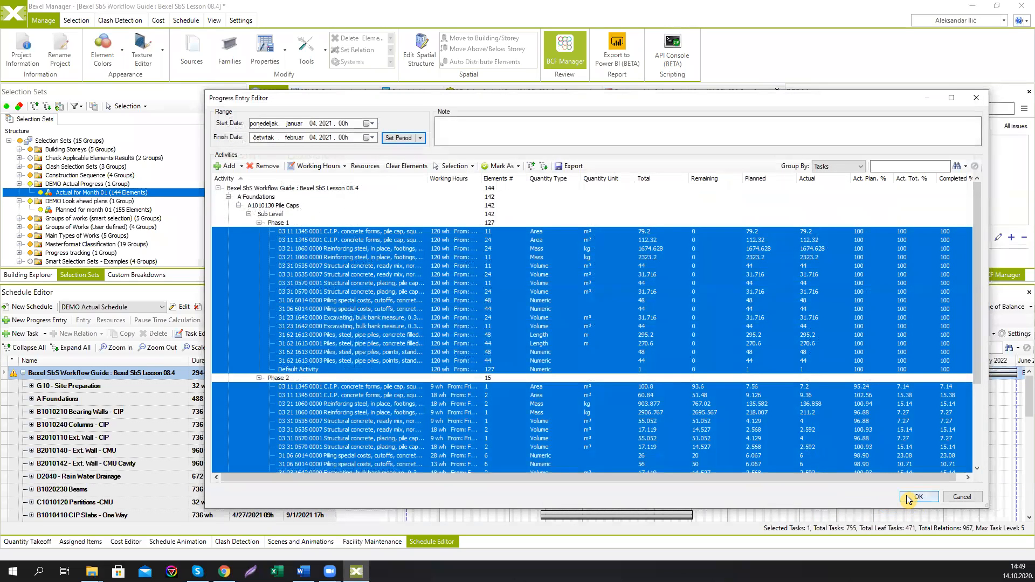
left_click(917, 497)
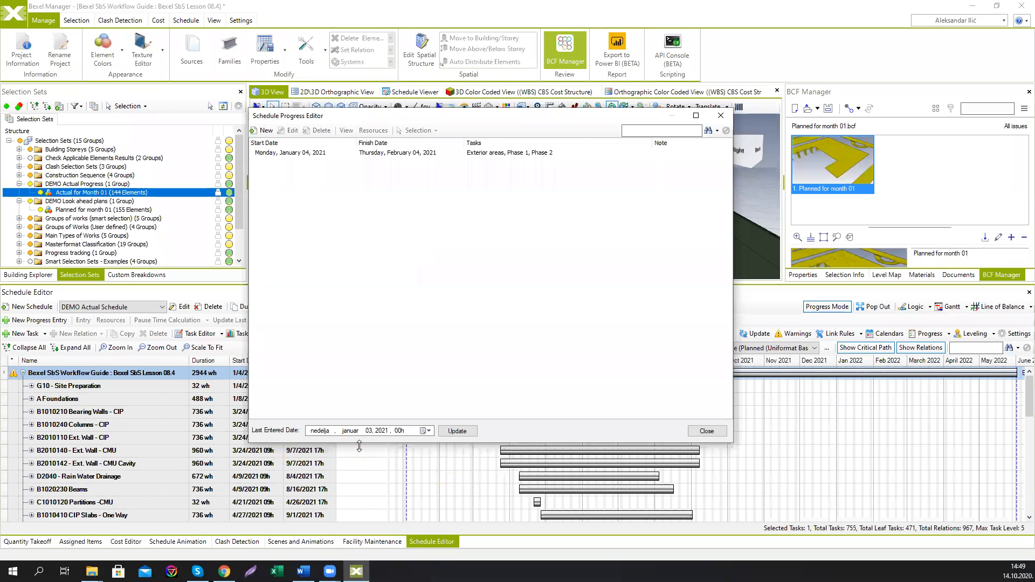
Step: Set the schedule's last entered date to February 4, 2021, apply the update and close the progress editor
left_click(429, 431)
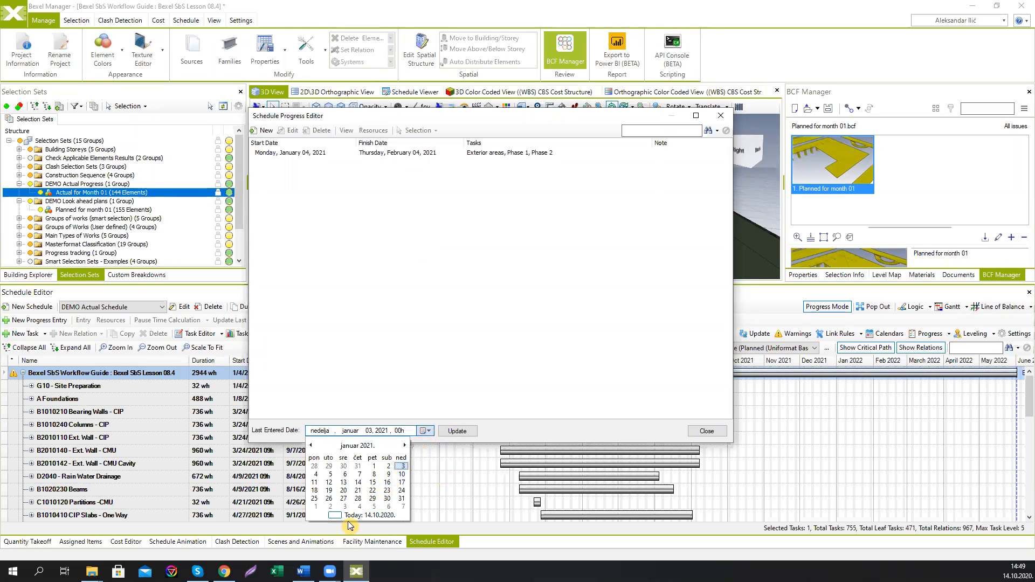
left_click(405, 446)
left_click(360, 475)
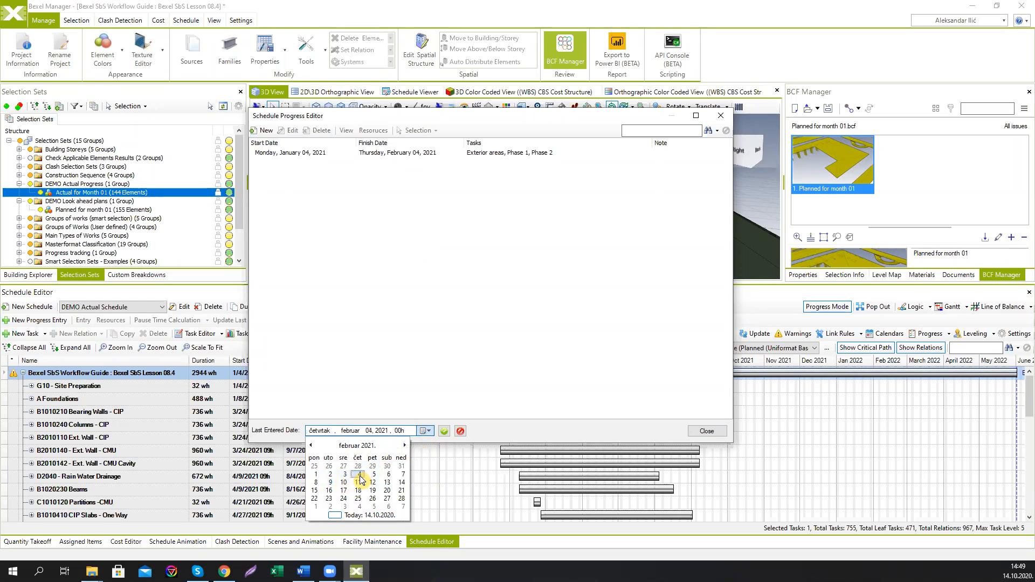
left_click(446, 432)
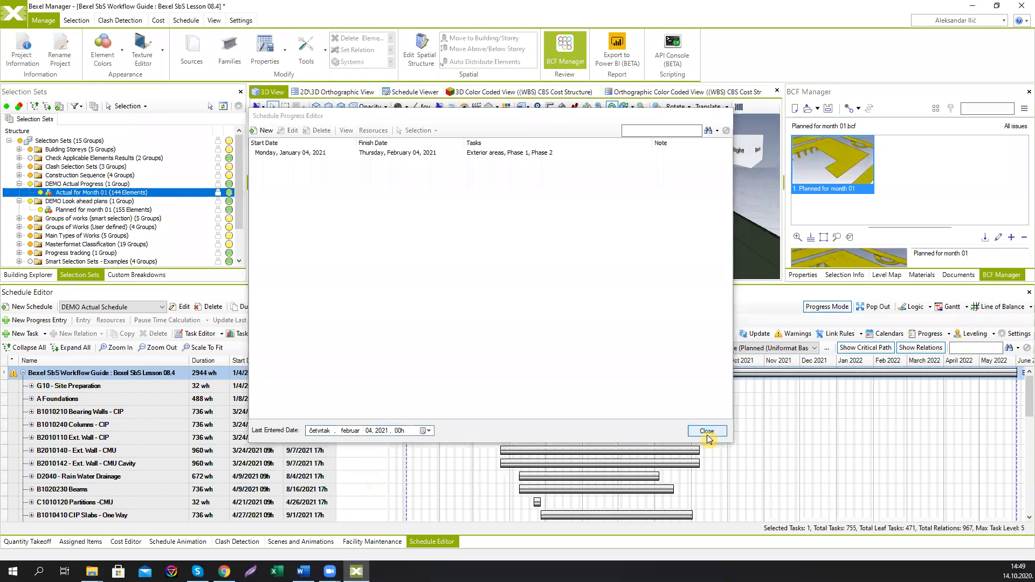
left_click(707, 431)
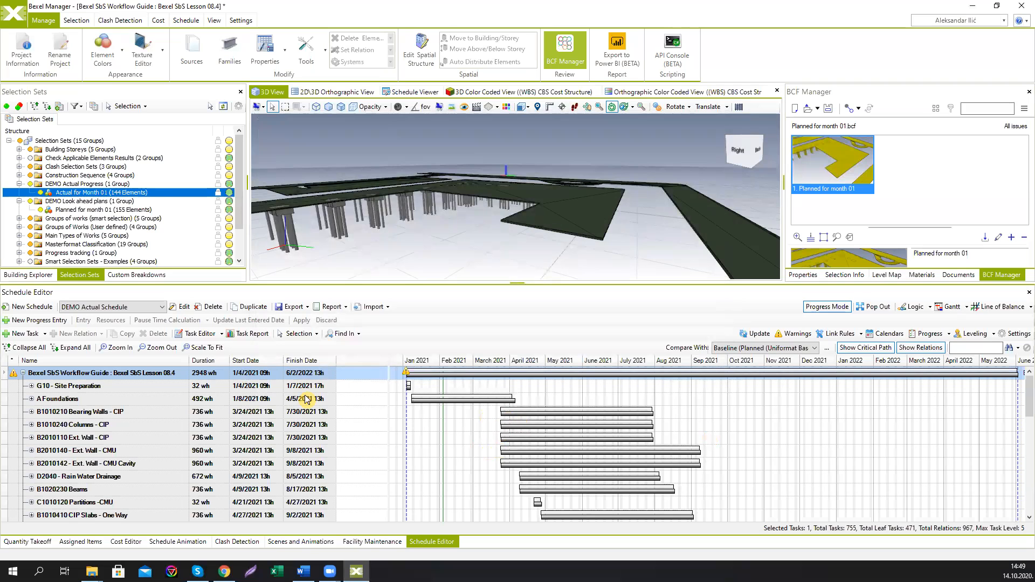
Step: Expand all schedule tasks and pop out the Schedule Editor into a maximized window
left_click(70, 347)
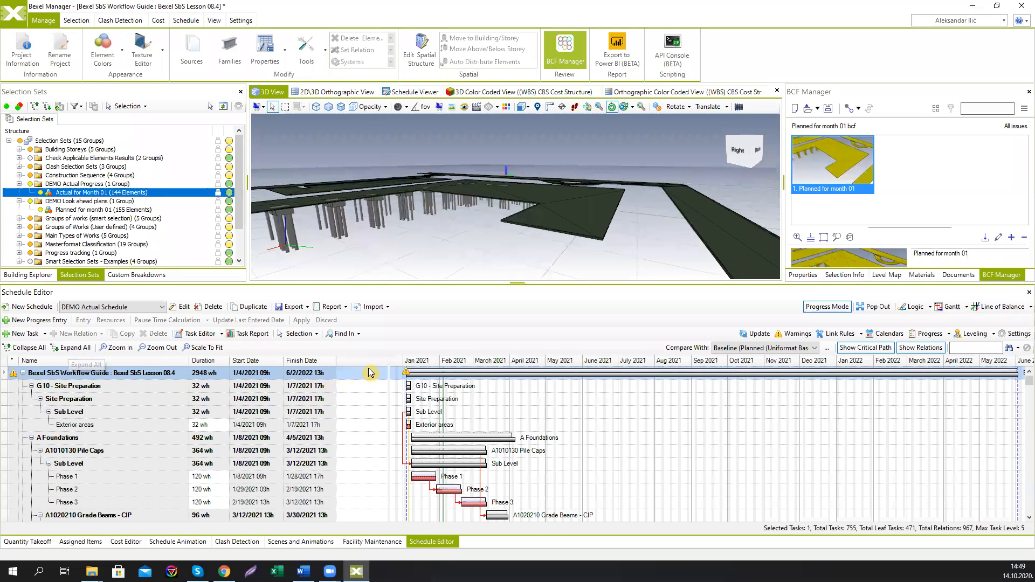
left_click(861, 307)
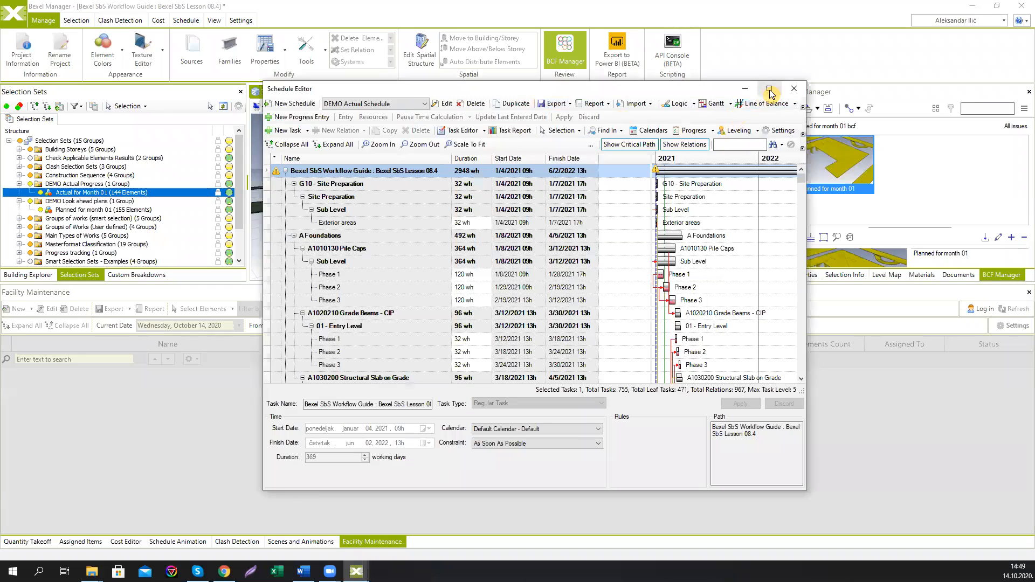
left_click(770, 87)
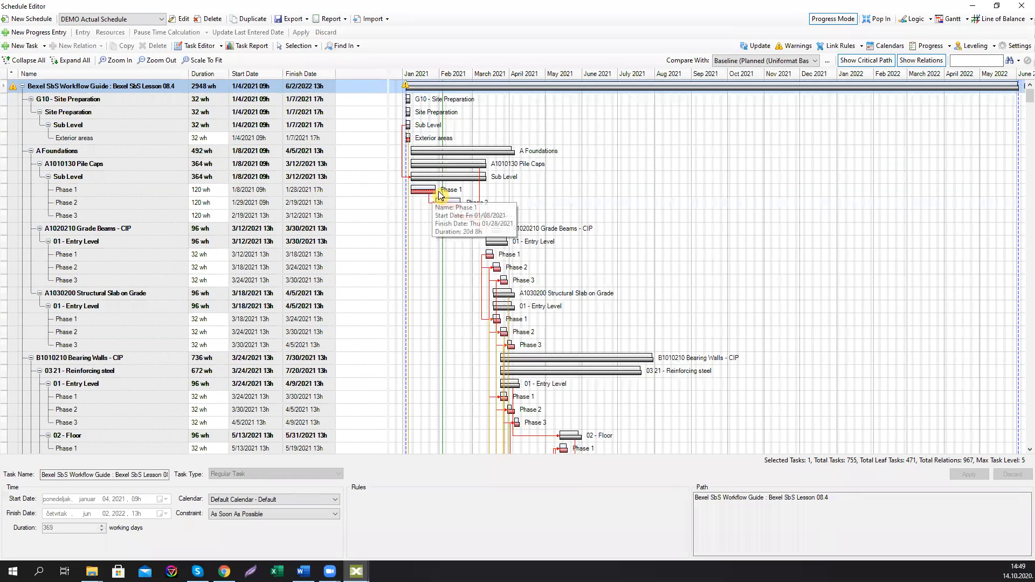
mouse_move(442, 206)
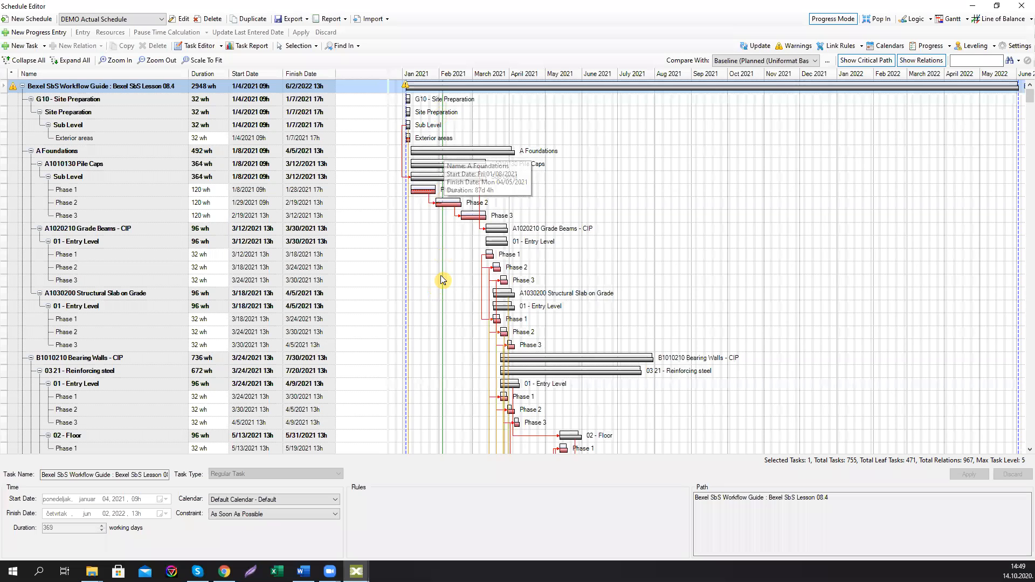
scroll(492, 311, "down", 4)
scroll(492, 312, "up", 4)
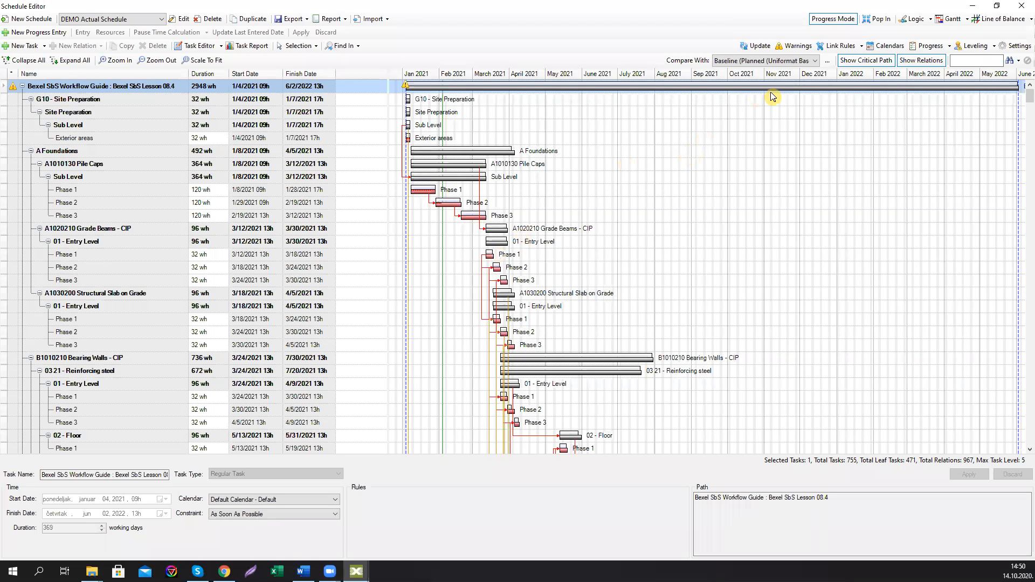
Step: Open the task report and compare planned versus actual cost, cumulative cost and labor charts by month and day
left_click(241, 45)
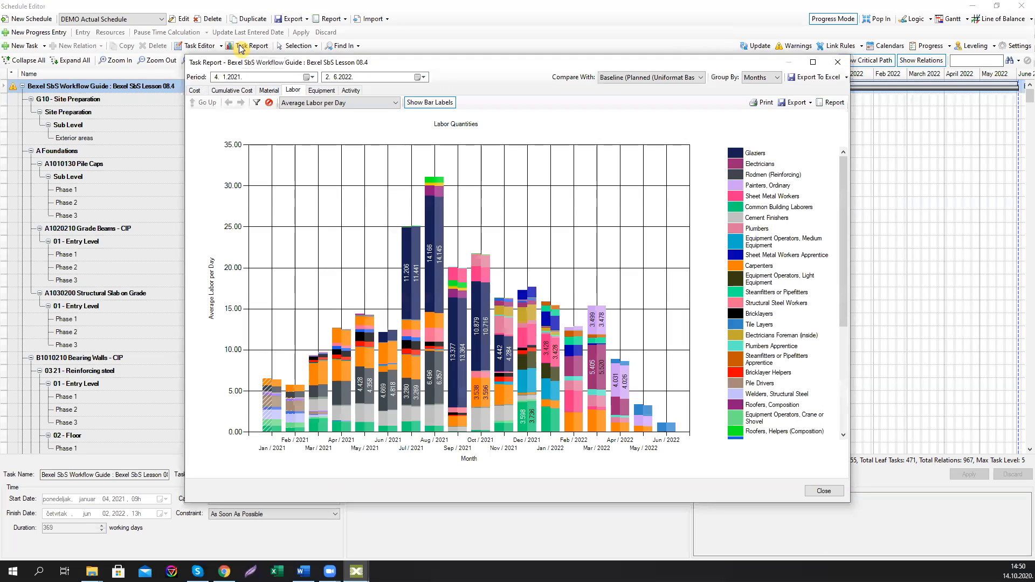
left_click(198, 89)
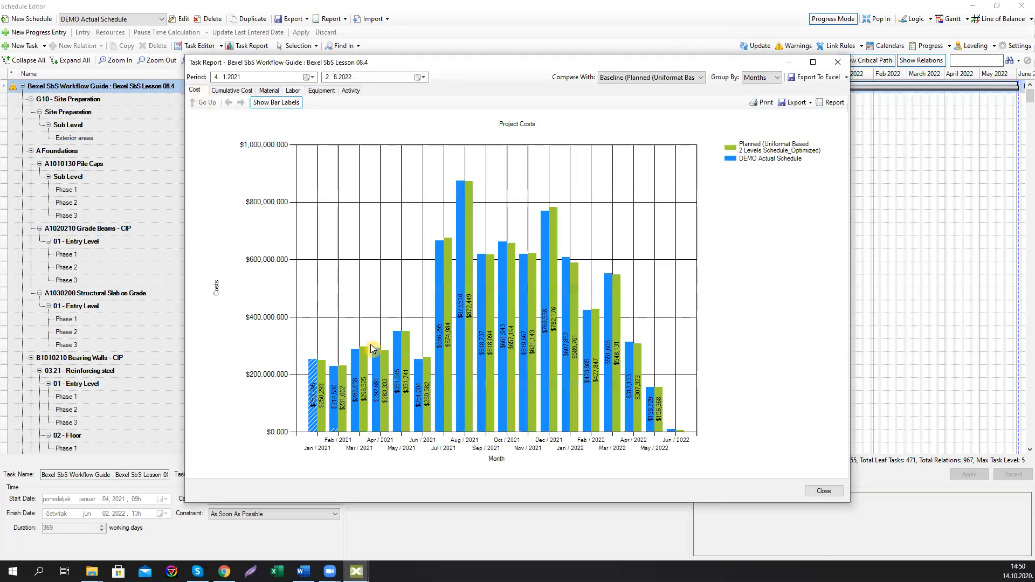
left_click(318, 396)
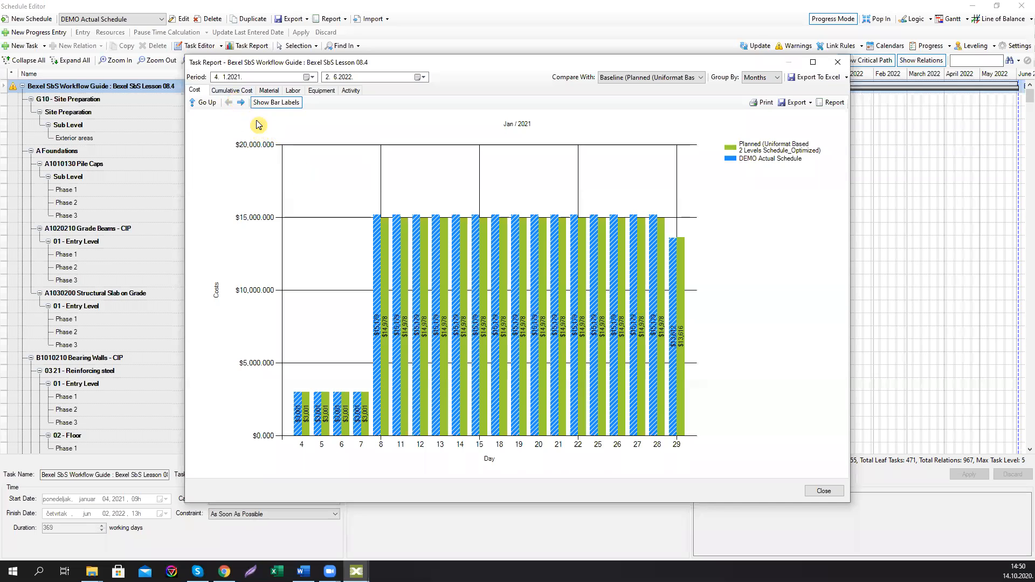
left_click(240, 103)
left_click(240, 102)
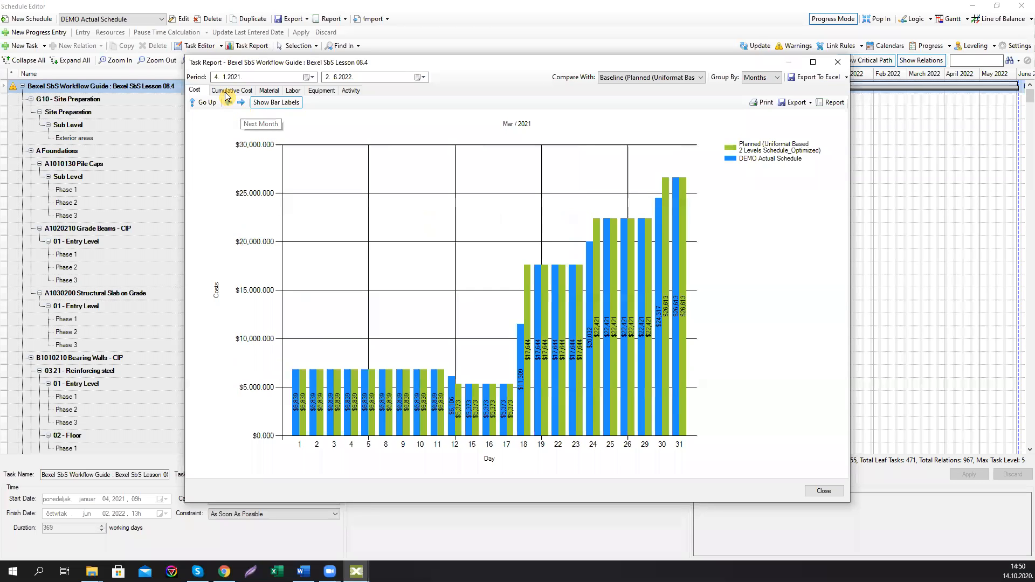
left_click(225, 91)
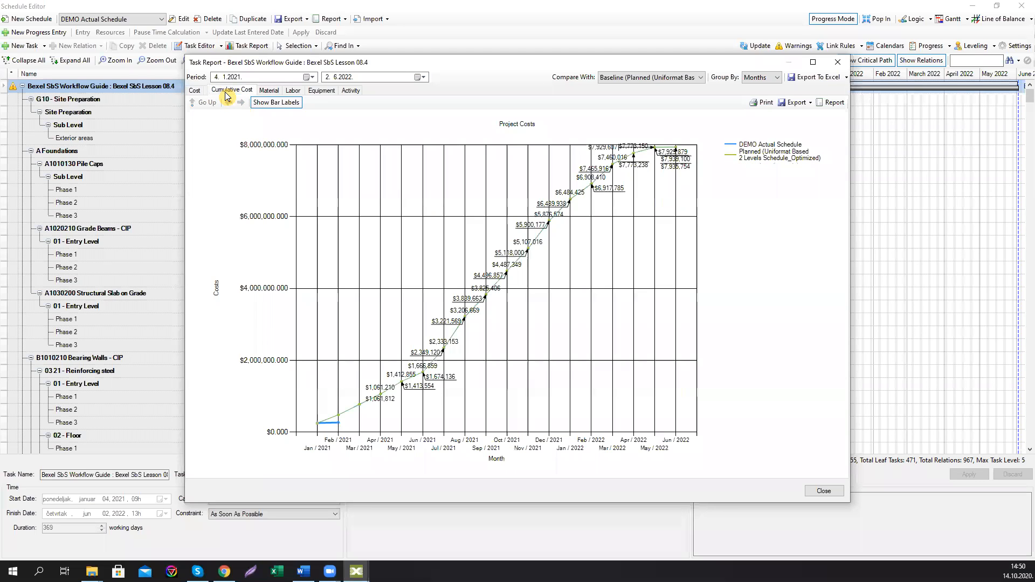
left_click(324, 425)
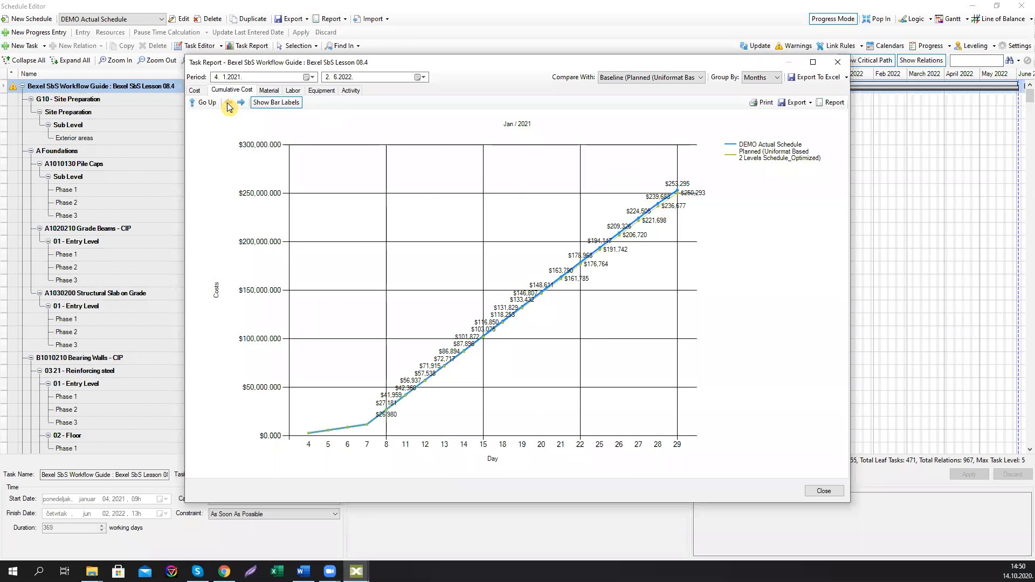
left_click(292, 91)
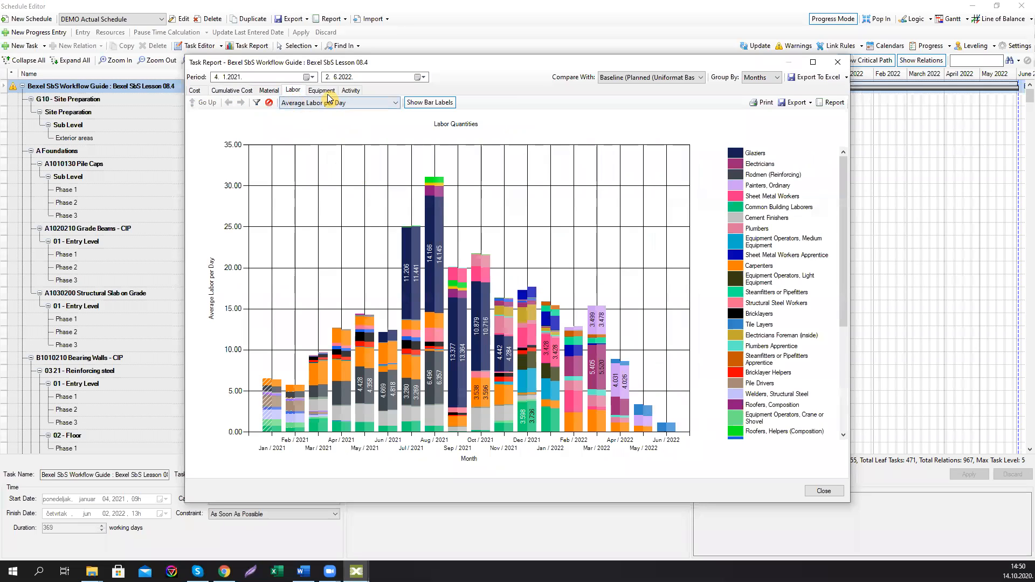
left_click(838, 62)
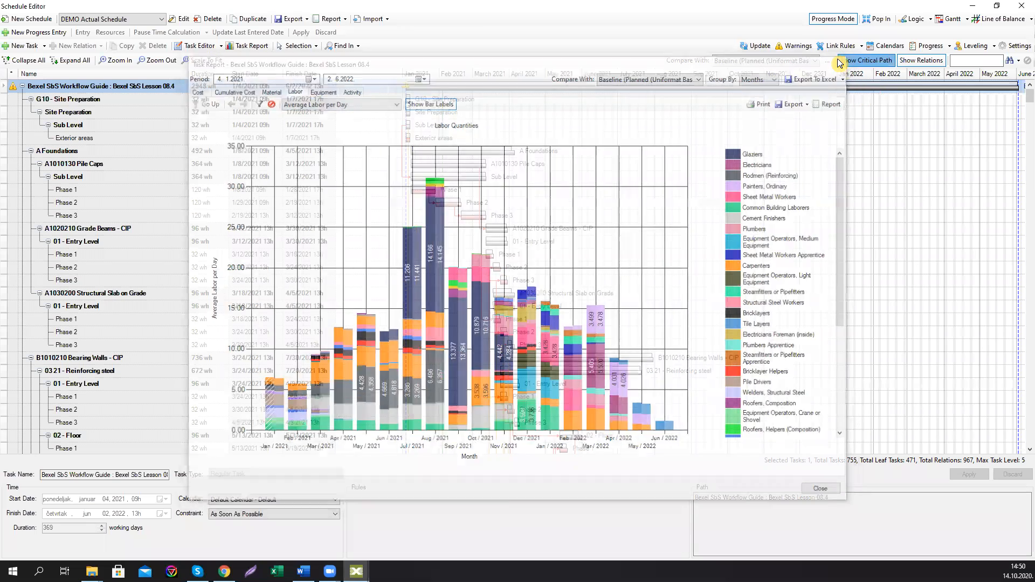
Step: Dock the Schedule Editor back into the main window and enlarge its panel
left_click(1021, 6)
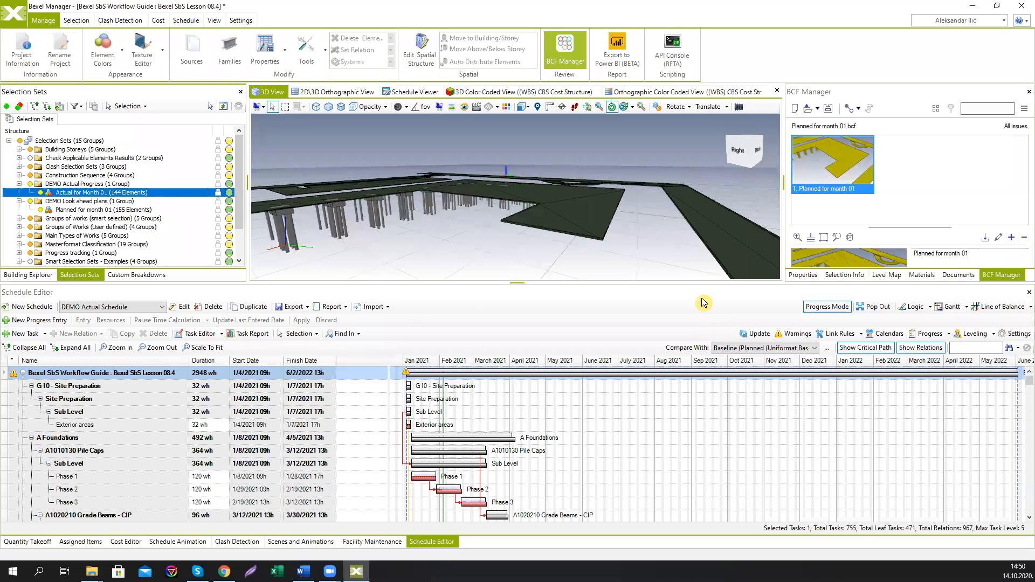
left_click_drag(700, 283, 697, 252)
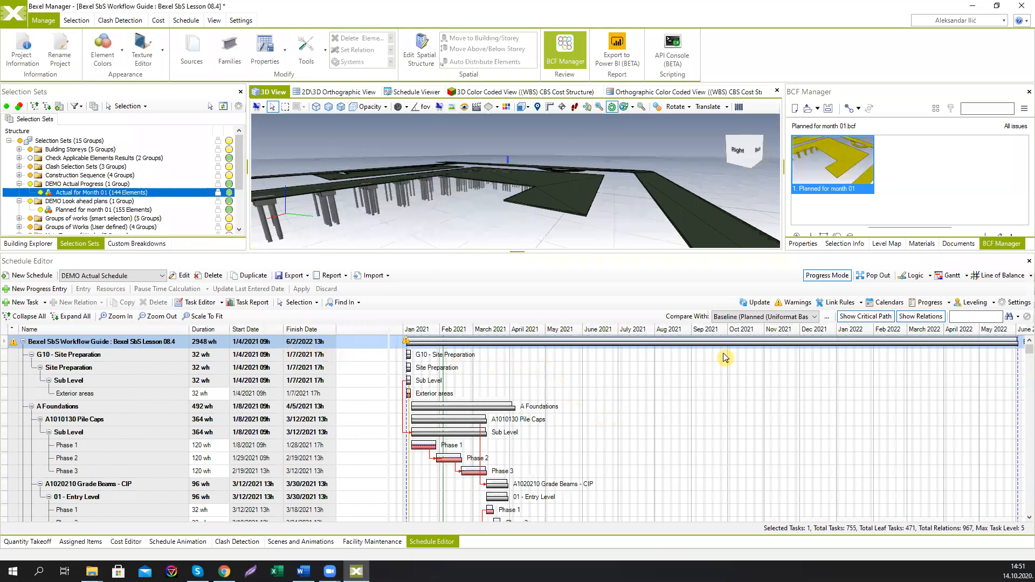
left_click(819, 277)
left_click(820, 277)
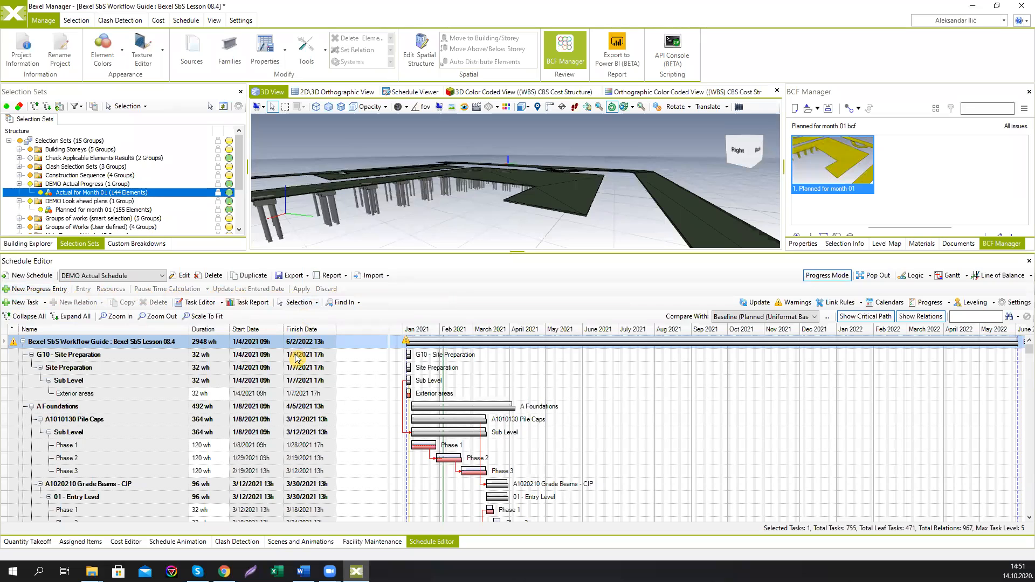
Step: Create a new progress entry spanning one month from February 4 to March 4, 2021
left_click(41, 292)
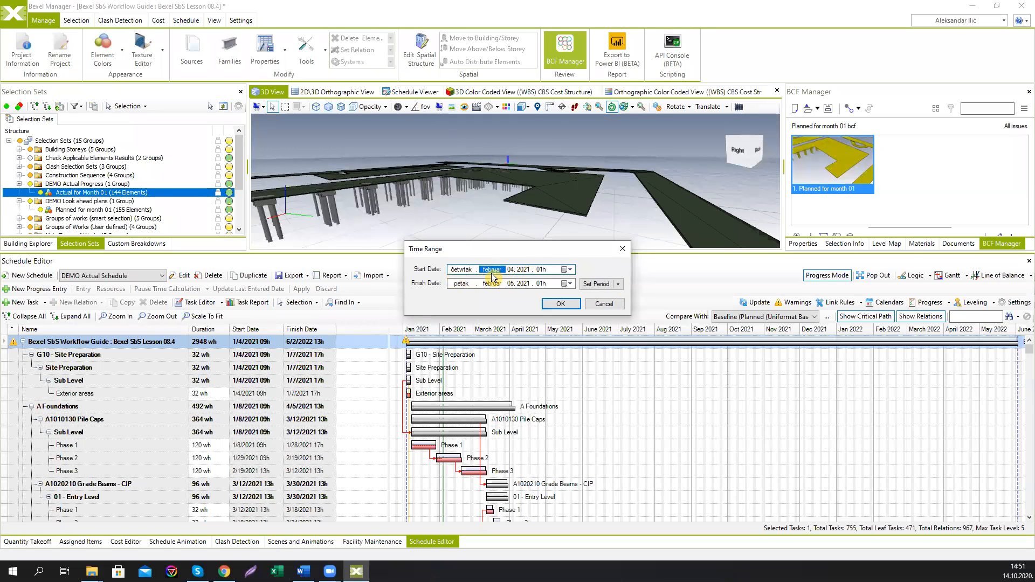
left_click(618, 284)
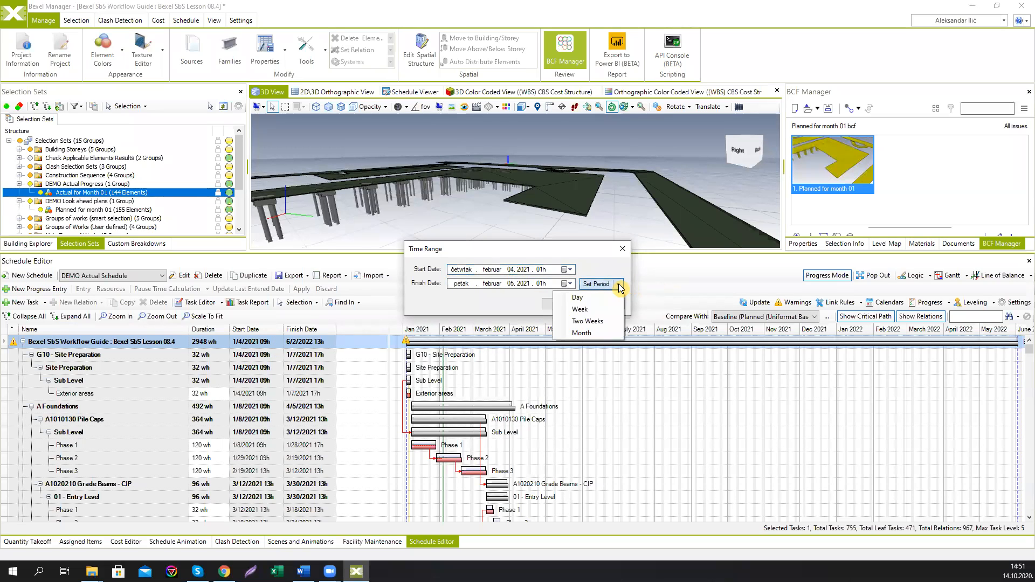
left_click(581, 333)
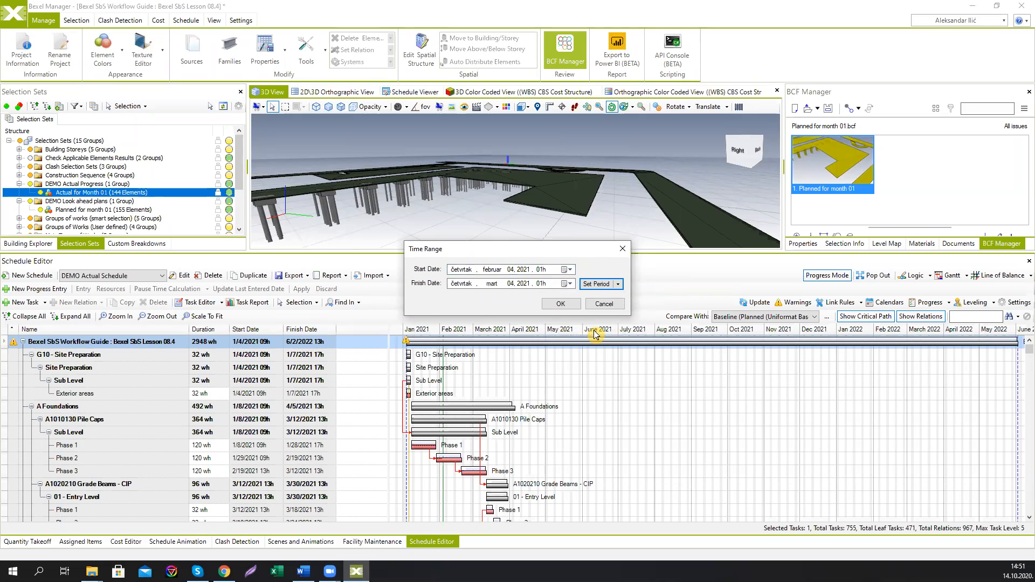
left_click(568, 305)
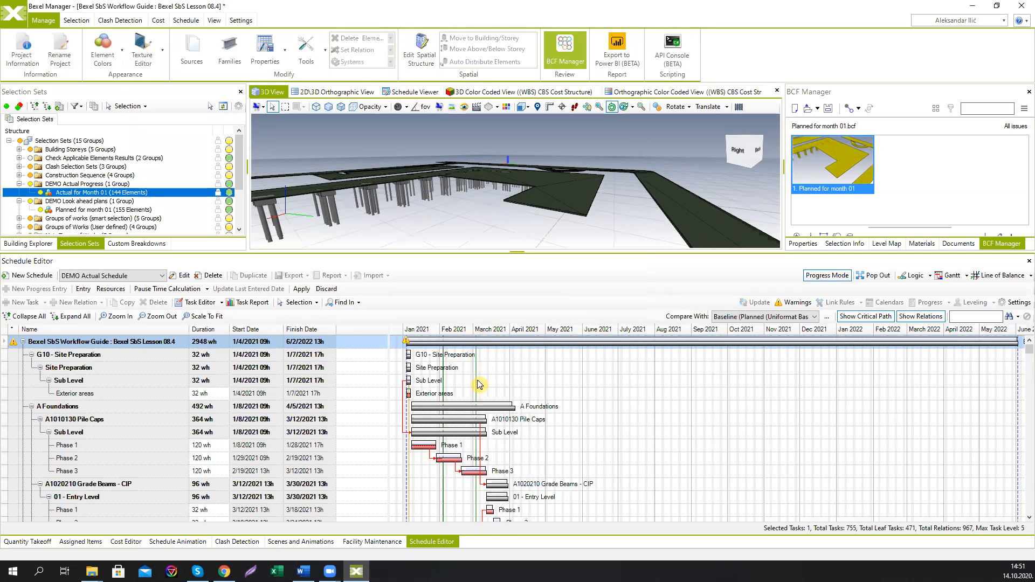
Step: Filter the tasks to those contained within the progress entry time range
scroll(461, 435, "down", 3)
scroll(460, 436, "up", 3)
left_click(1017, 318)
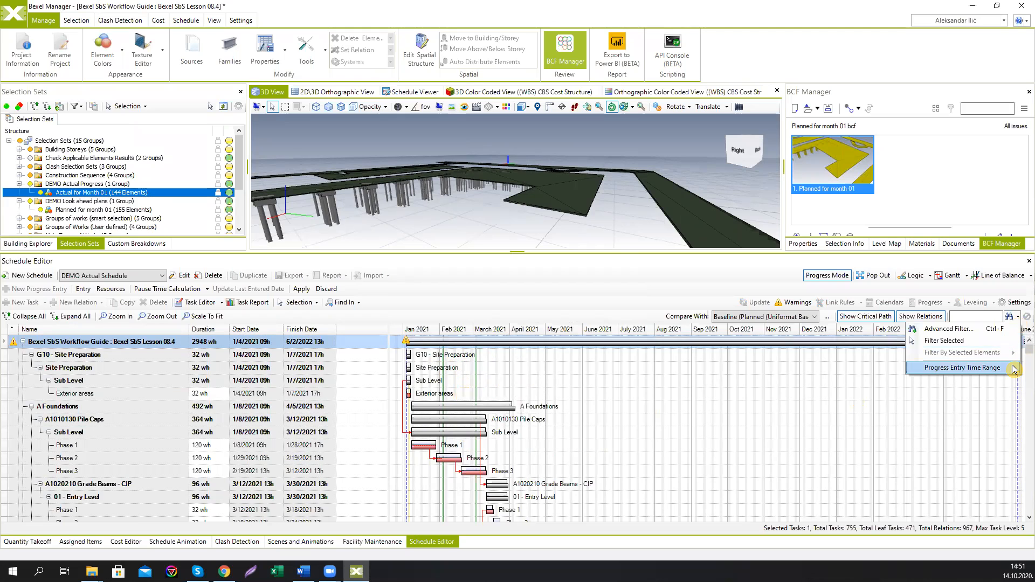
mouse_move(1015, 369)
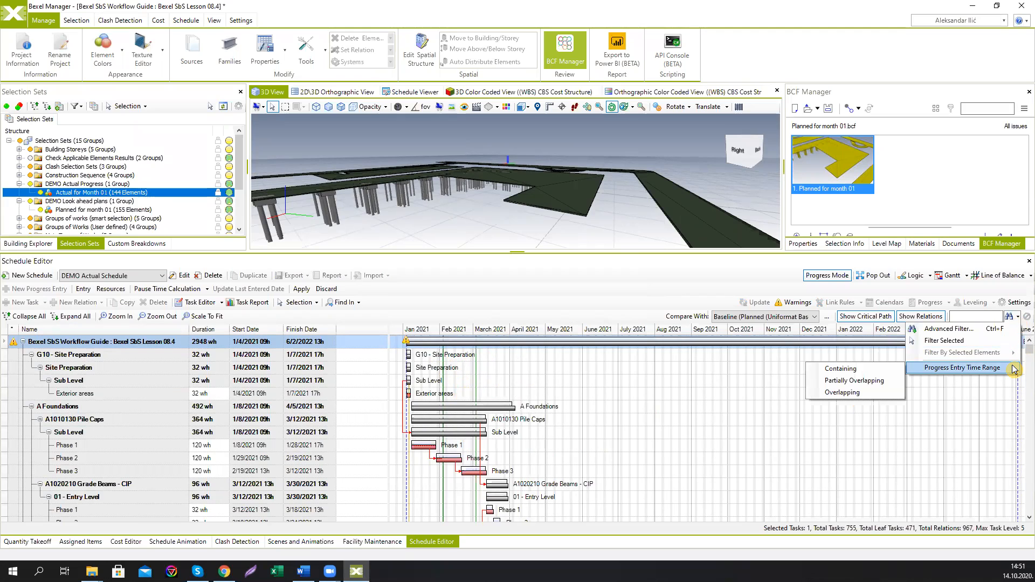
left_click(873, 371)
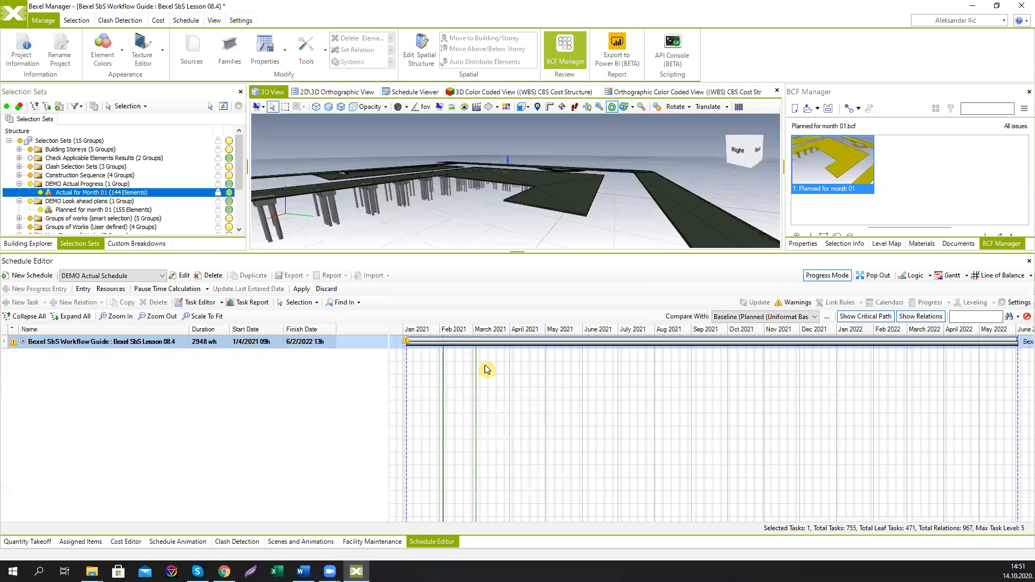
Step: Filter the tasks to those partially overlapping the progress entry time range
left_click(1017, 316)
mouse_move(982, 370)
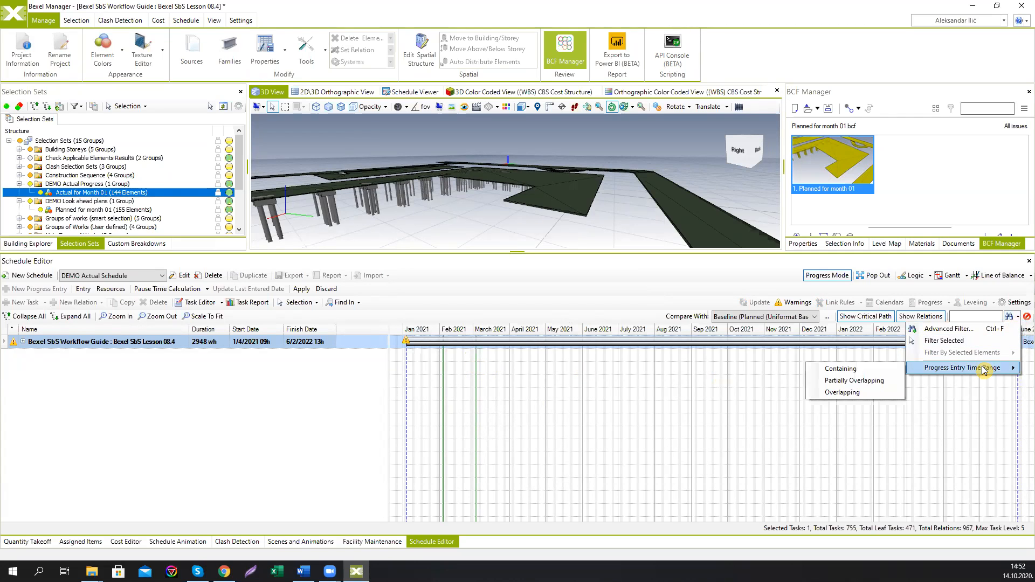
left_click(840, 381)
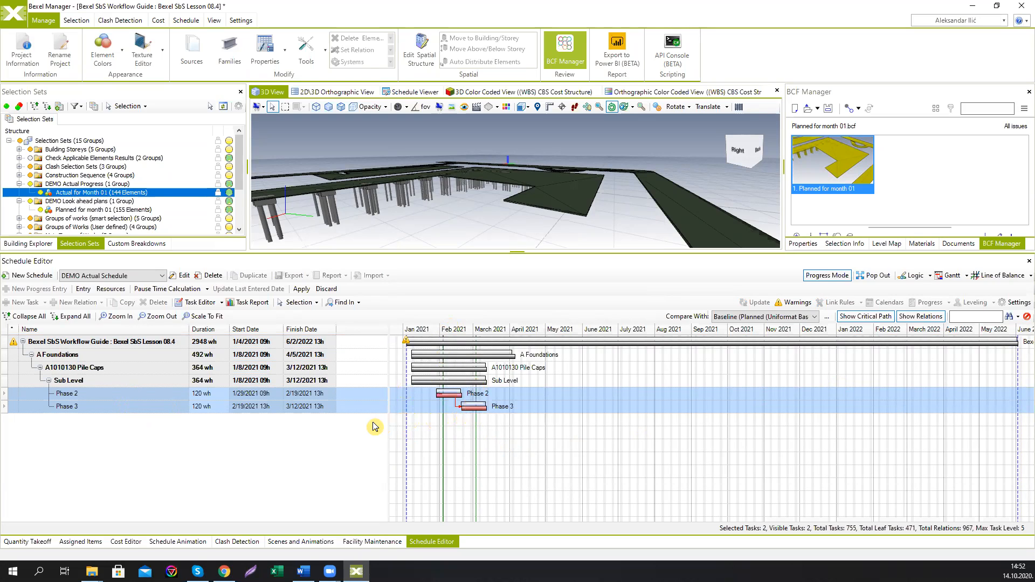
right_click(115, 400)
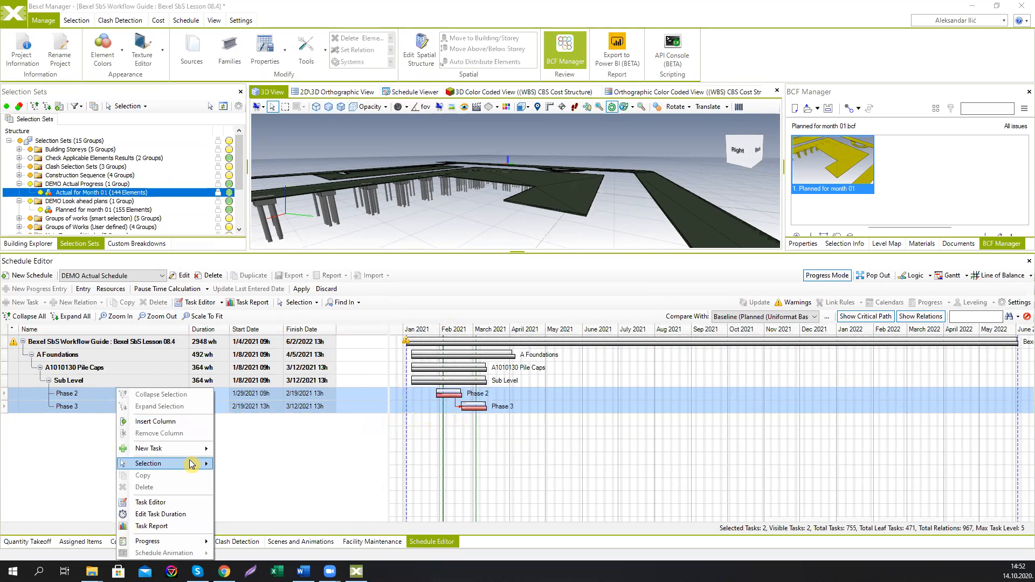
mouse_move(190, 464)
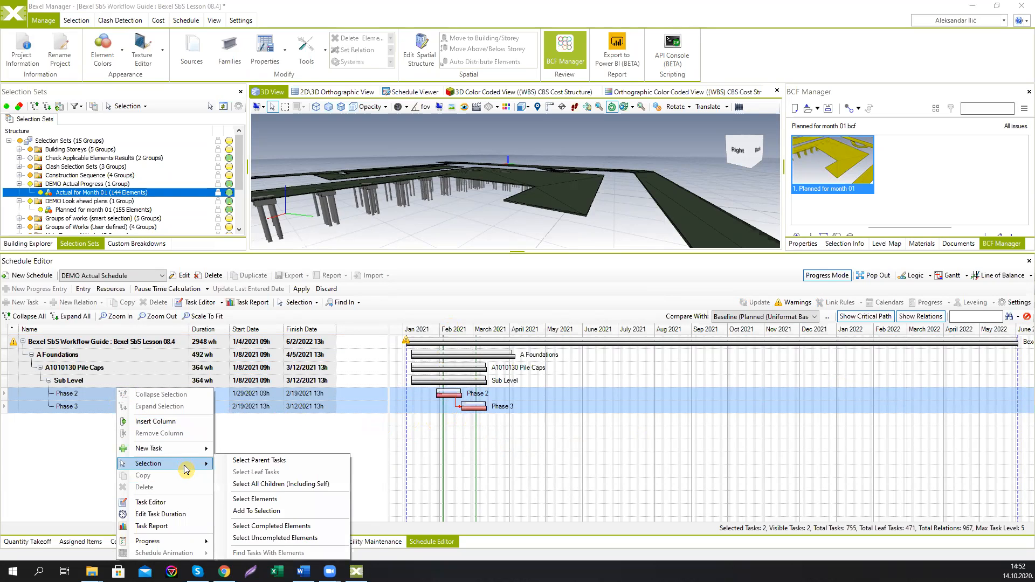
mouse_move(178, 541)
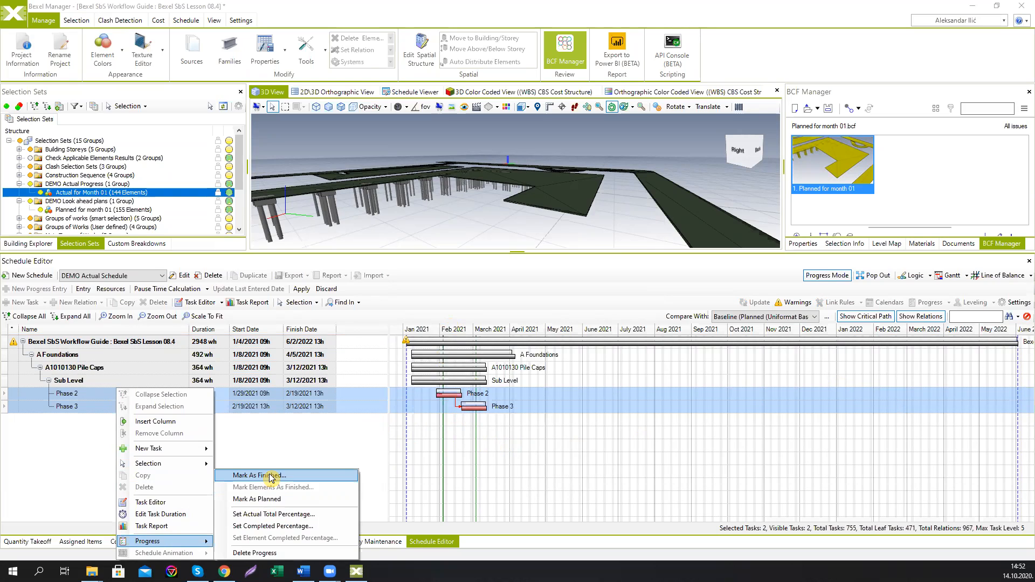
left_click(278, 515)
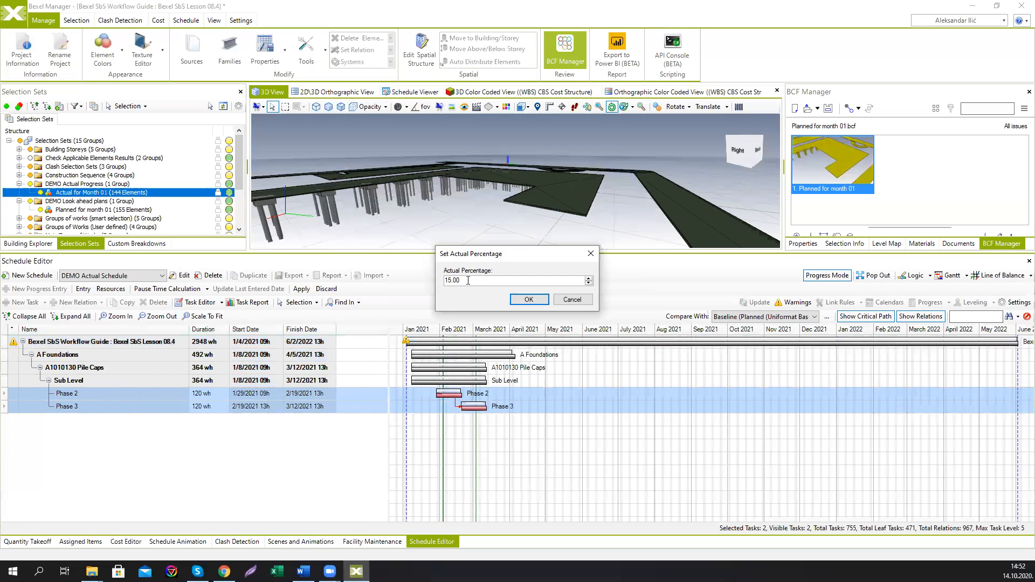
left_click(591, 254)
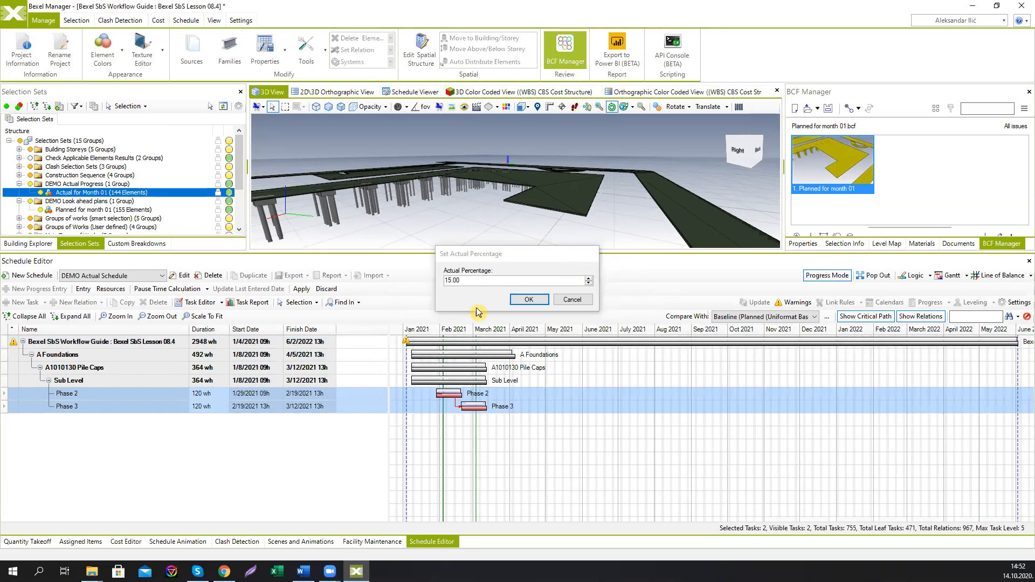
Step: Mark the Phase 2 task as finished
left_click(168, 398)
right_click(167, 396)
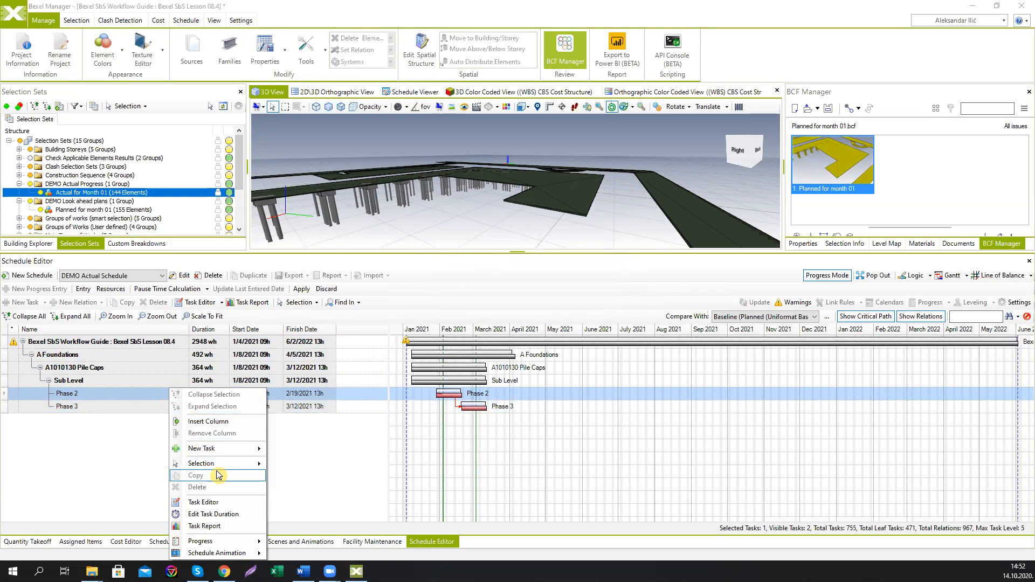
mouse_move(226, 541)
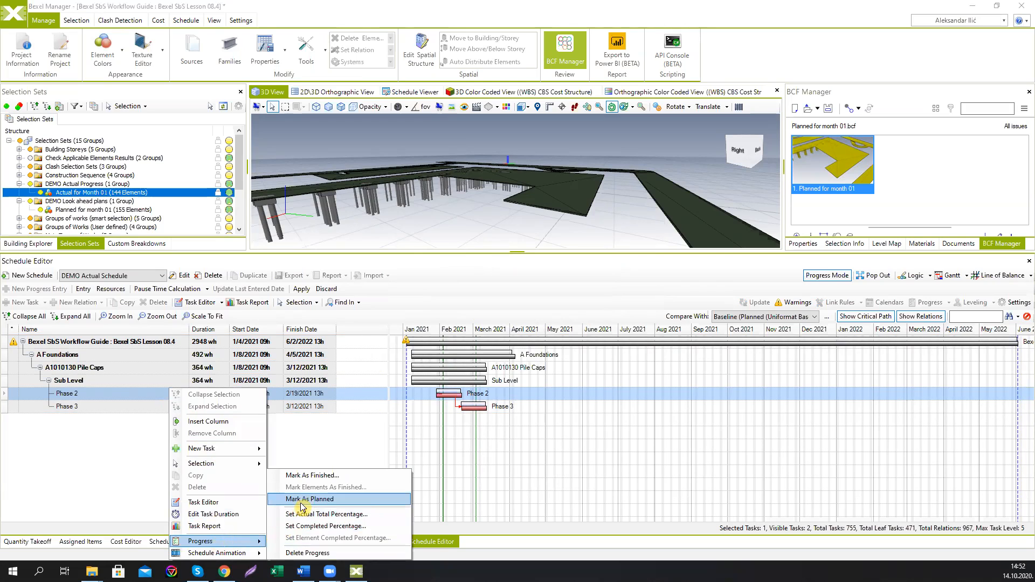
left_click(312, 479)
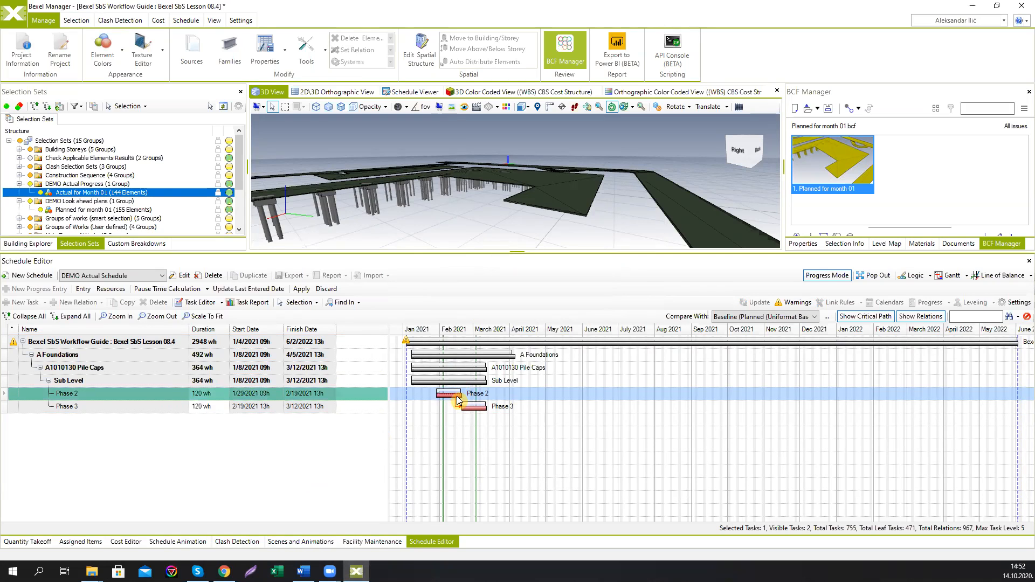
Step: Set the Phase 3 task's completed percentage to 8
left_click(151, 407)
right_click(150, 407)
mouse_move(219, 542)
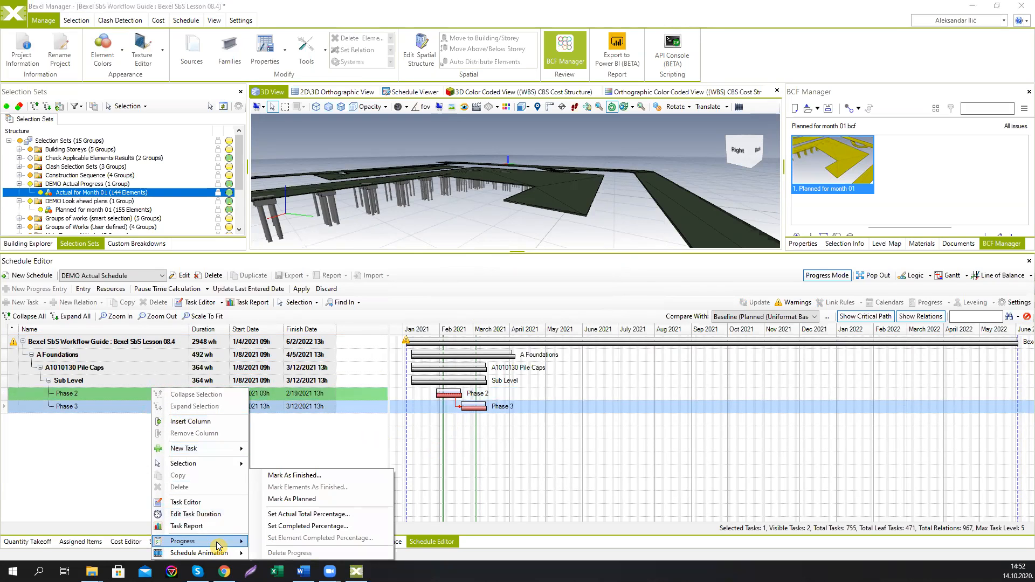
left_click(294, 526)
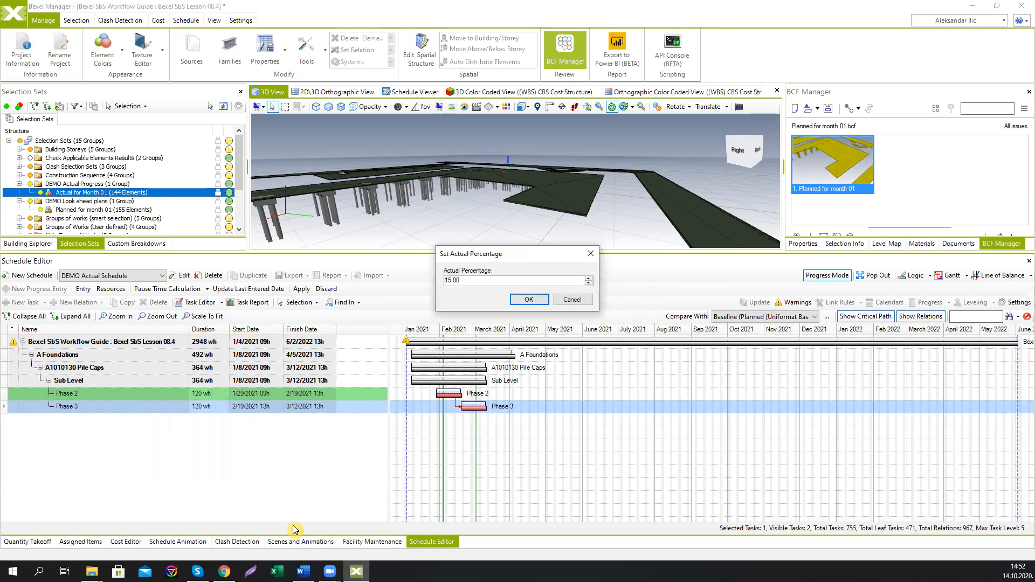
double_click(488, 284)
type("80")
left_click(528, 300)
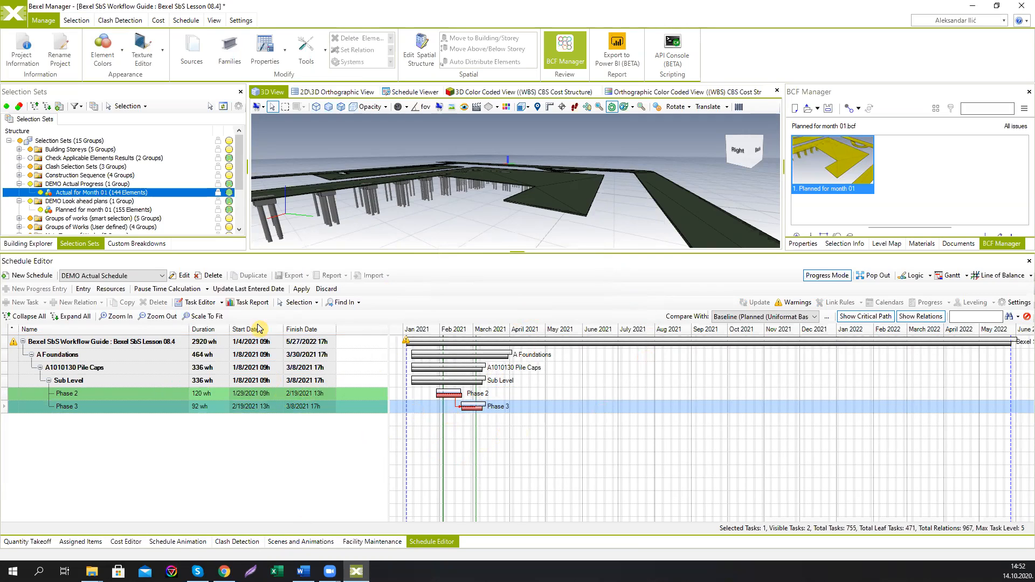
Step: Apply the progress entry changes, update the last entered date and clear the task filter
left_click(300, 292)
left_click(268, 291)
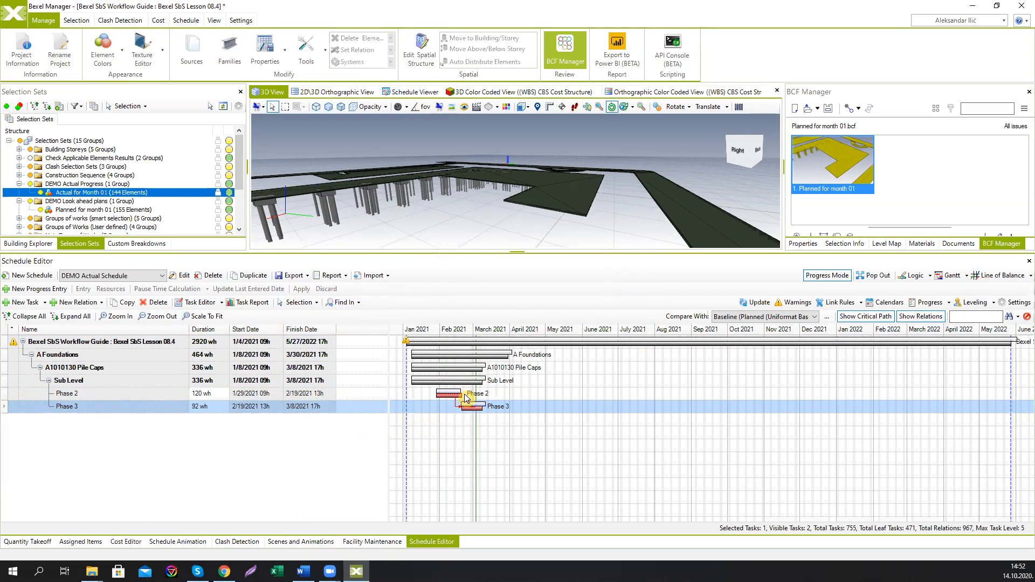
left_click(1026, 318)
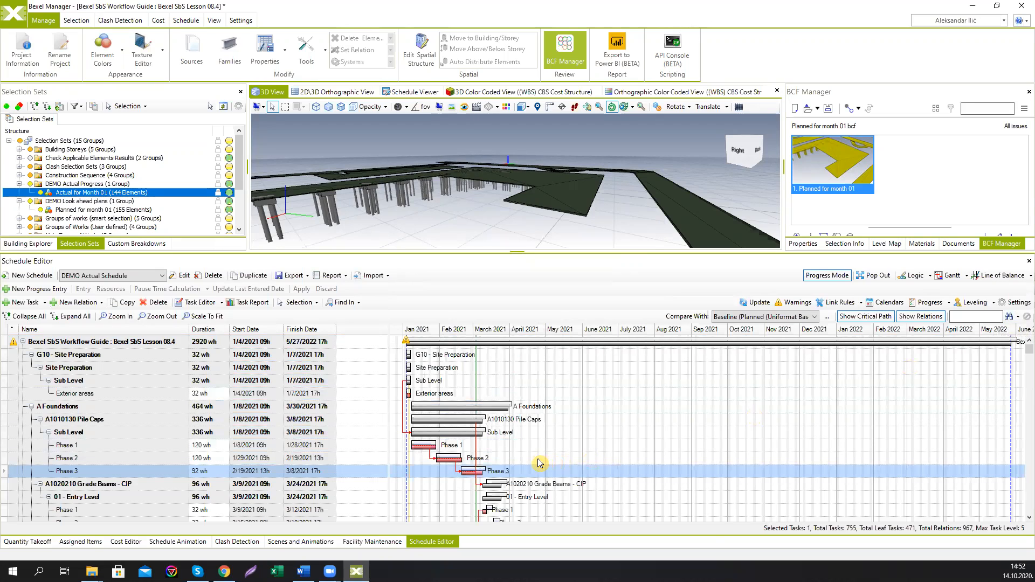
Step: Switch to the Line of Balance view to inspect it, then return to the Gantt view
left_click(1009, 280)
scroll(307, 501, "up", 2)
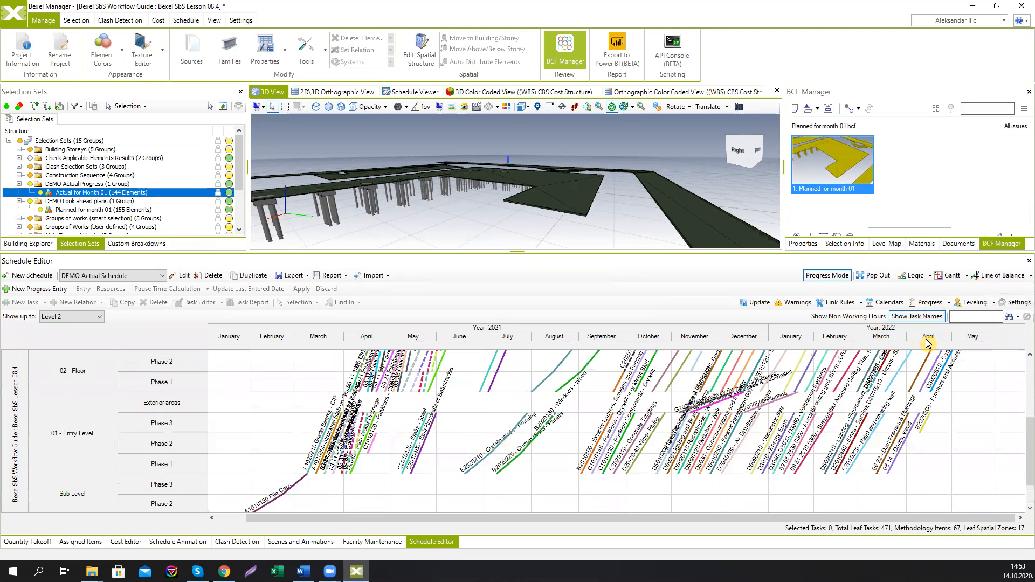
left_click(949, 276)
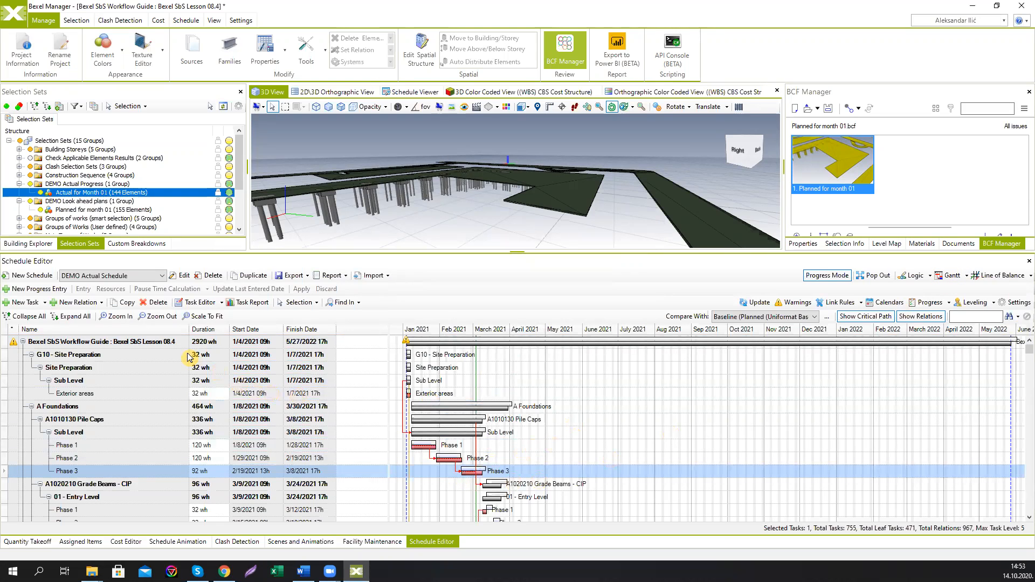
Step: Open the task report for the whole project and compare planned versus actual monthly and cumulative costs
left_click(167, 342)
left_click(245, 303)
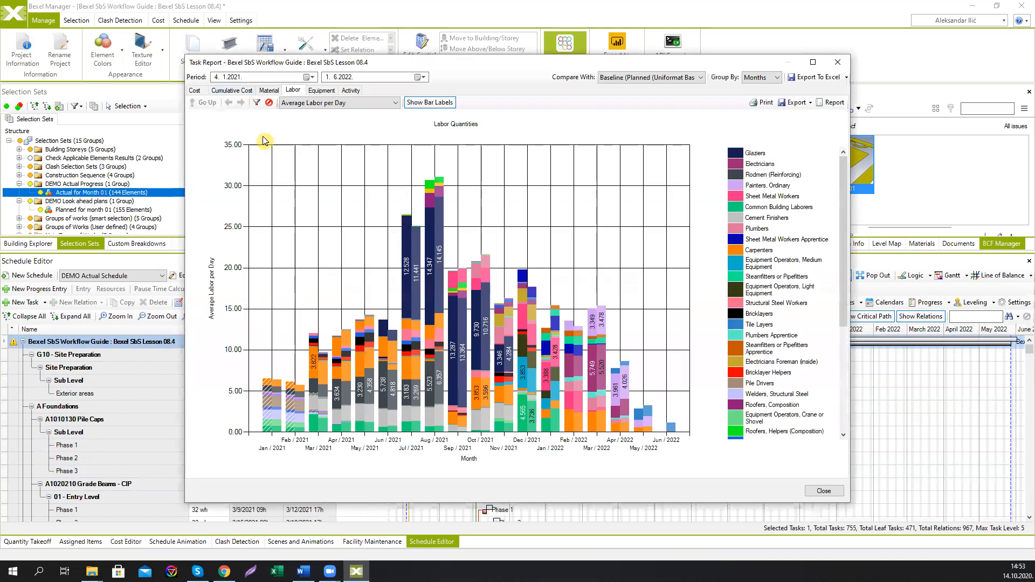
left_click(198, 92)
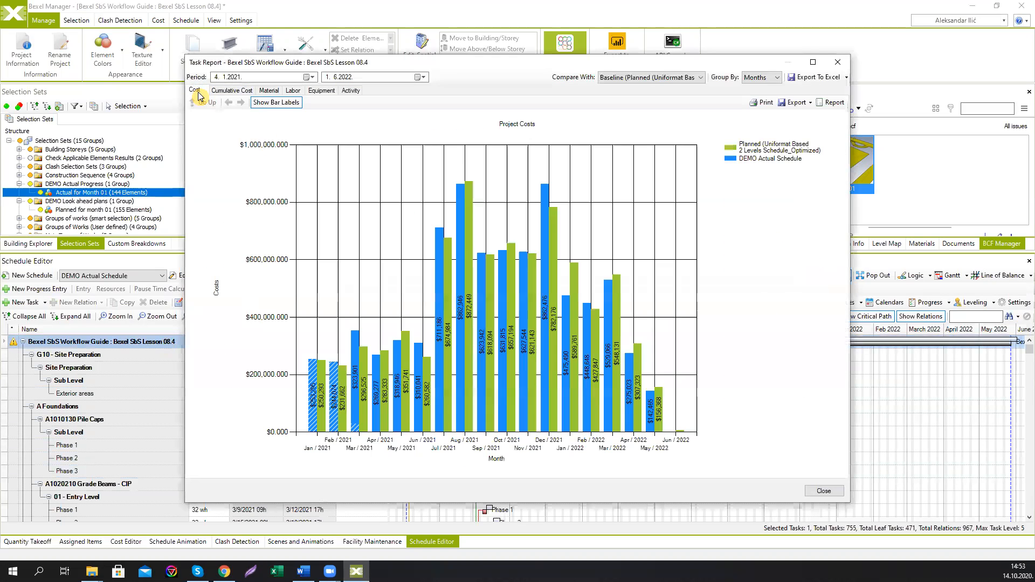
left_click(233, 91)
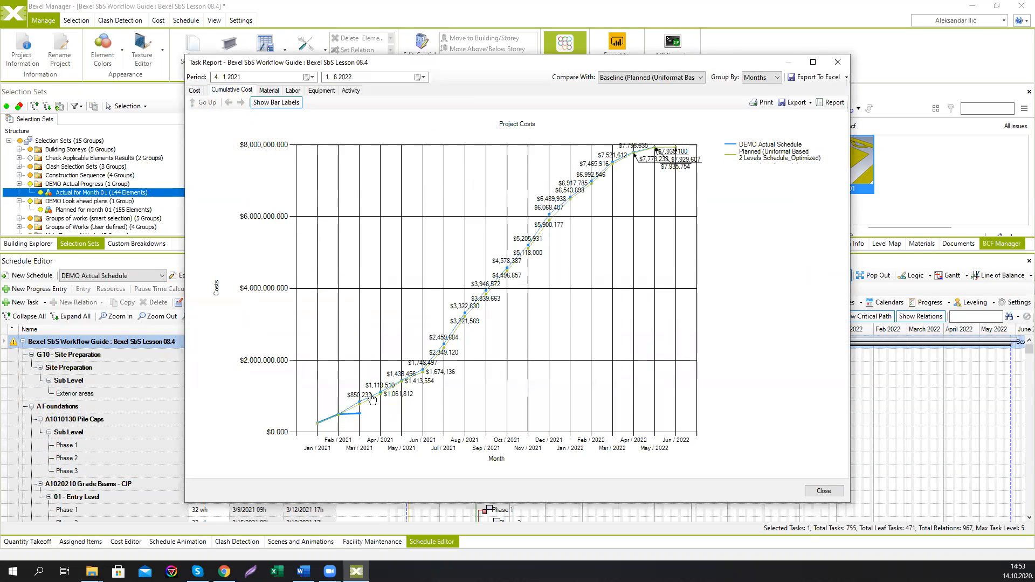
left_click(837, 62)
Step: Export a payment certificate from February 4 to March 4, 2021, with daily intervals, skipping non-working intervals
mouse_move(431, 413)
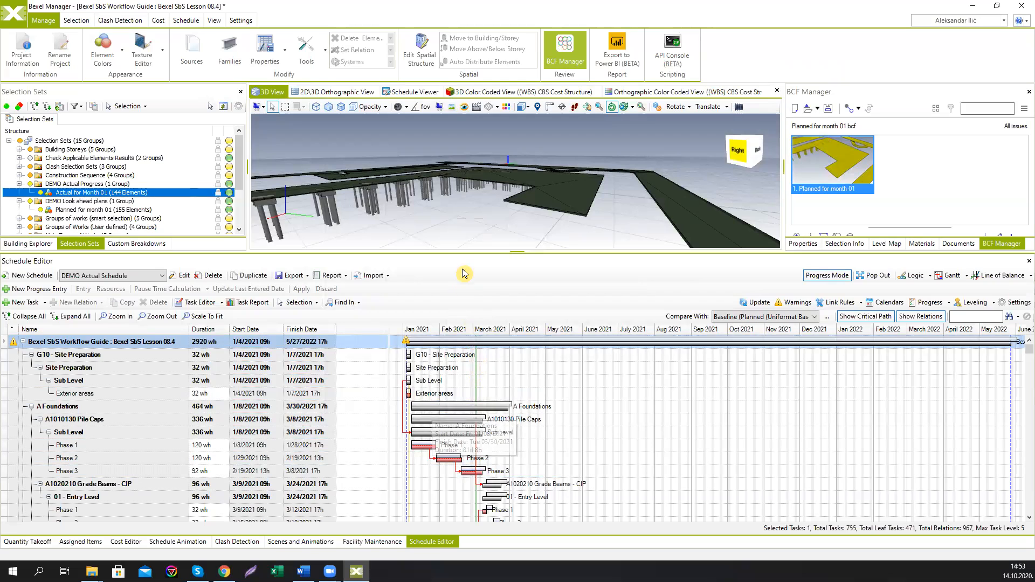
left_click_drag(462, 251, 466, 282)
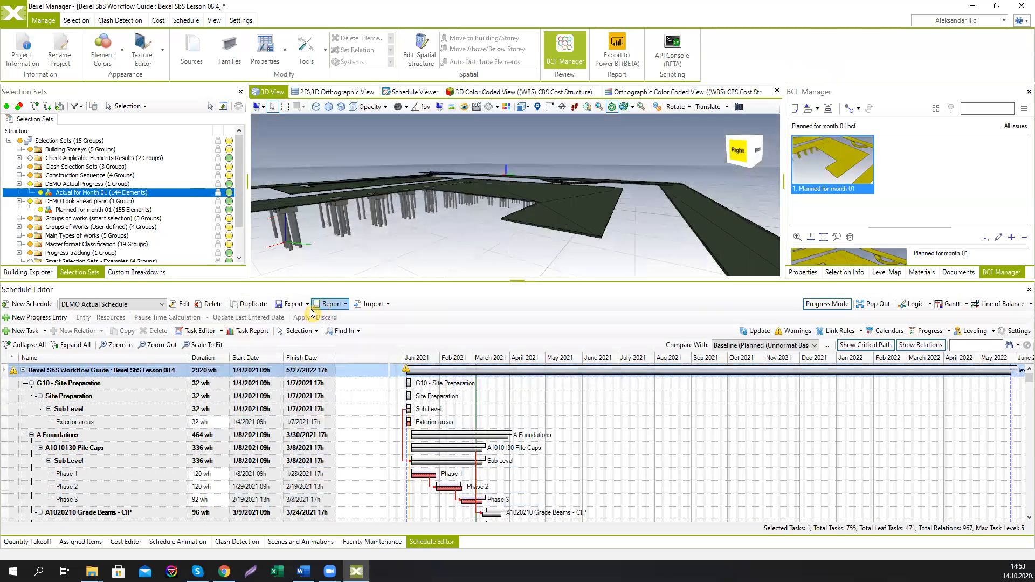
left_click(291, 304)
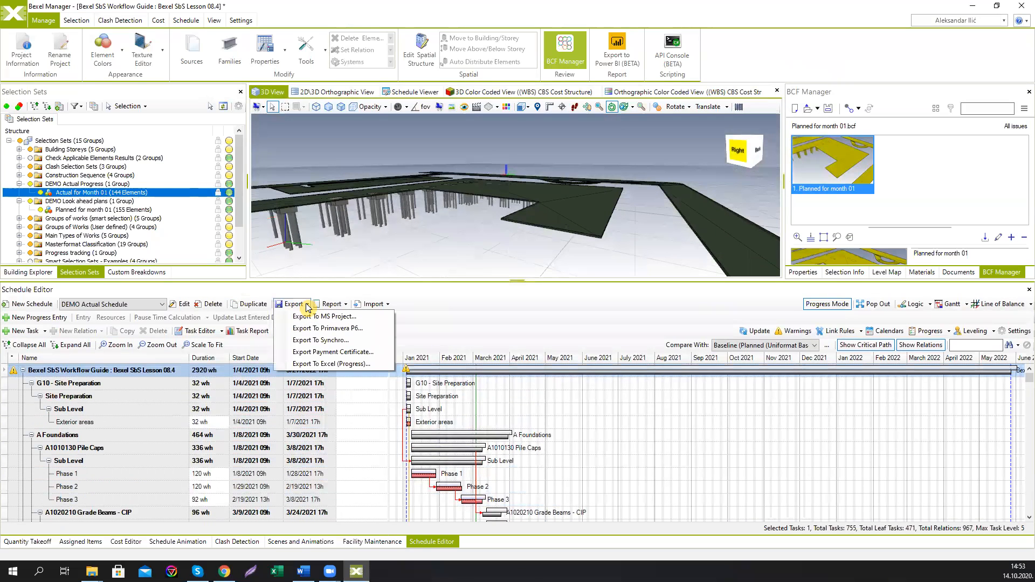
left_click(329, 353)
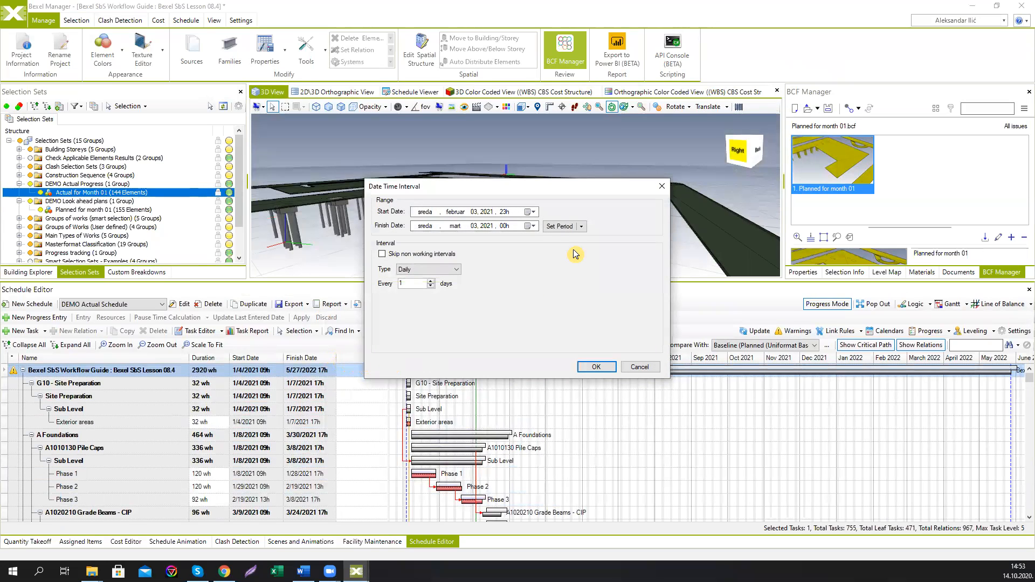
left_click(535, 214)
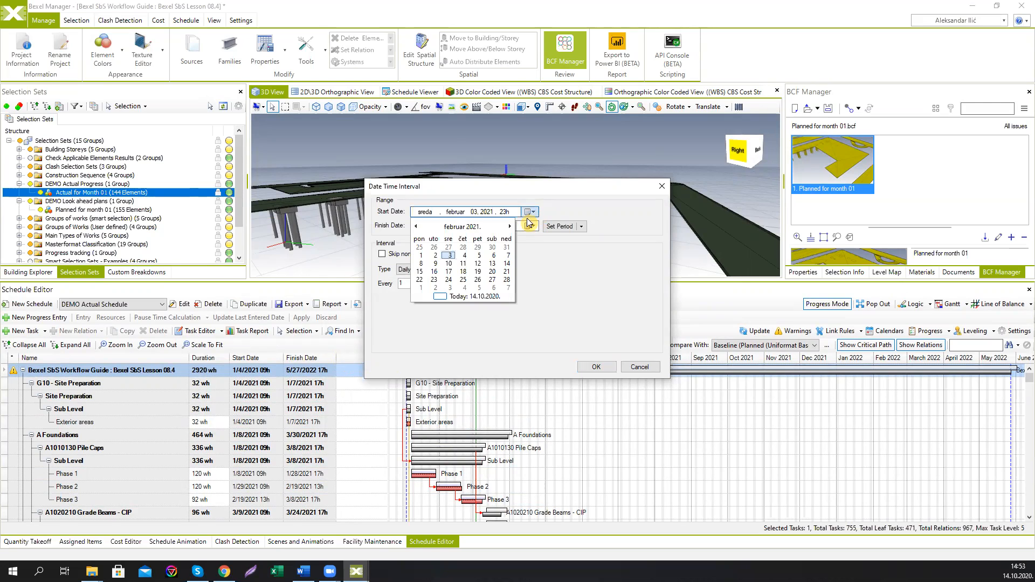
left_click(465, 256)
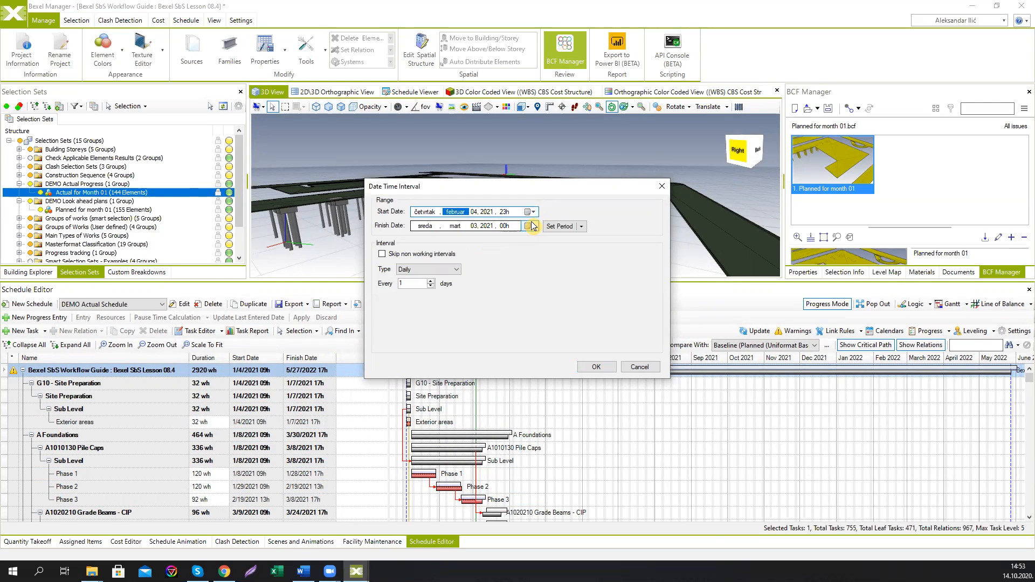
left_click(532, 227)
left_click(464, 269)
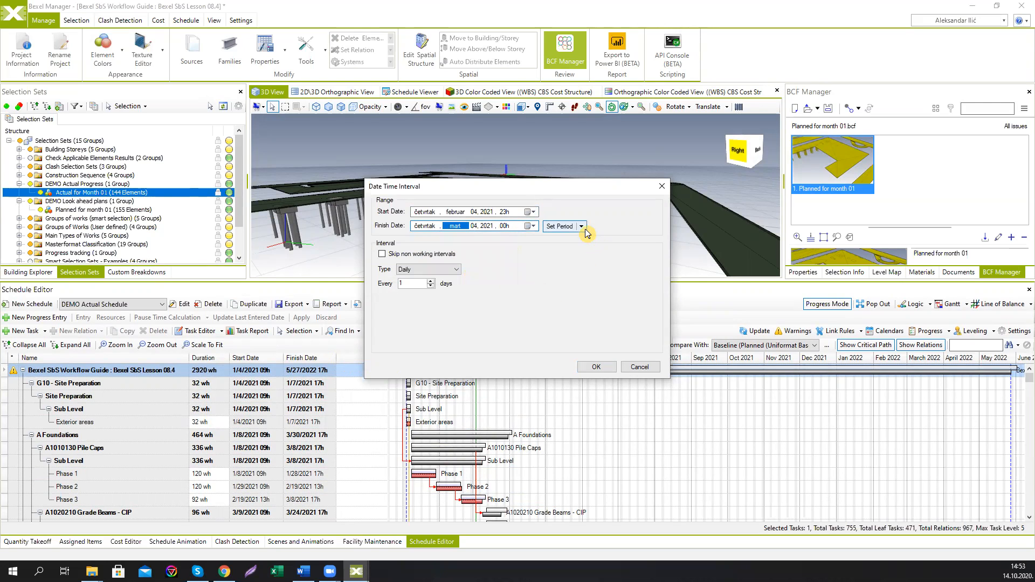
left_click(455, 270)
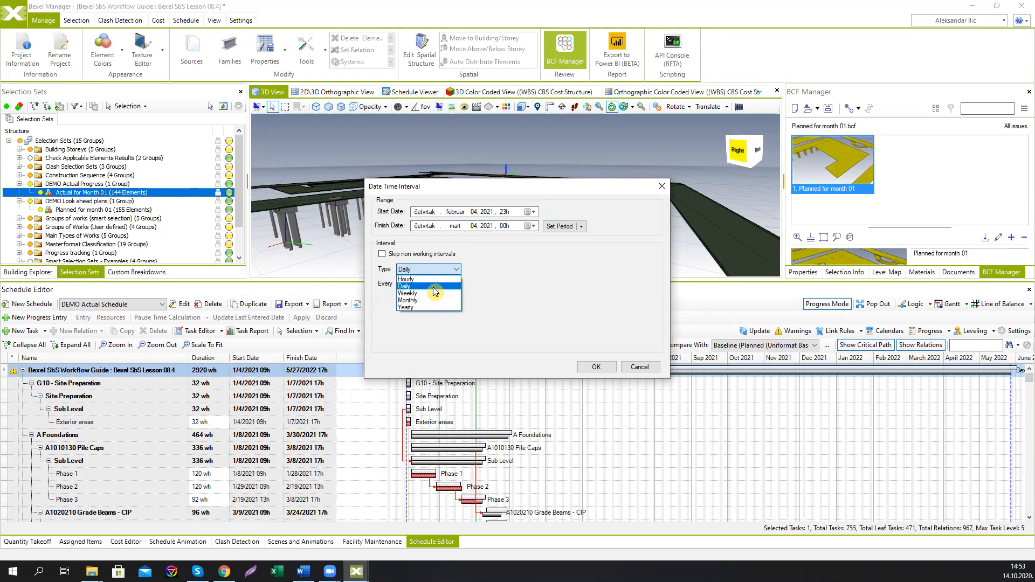
left_click(432, 286)
left_click(383, 255)
left_click(595, 368)
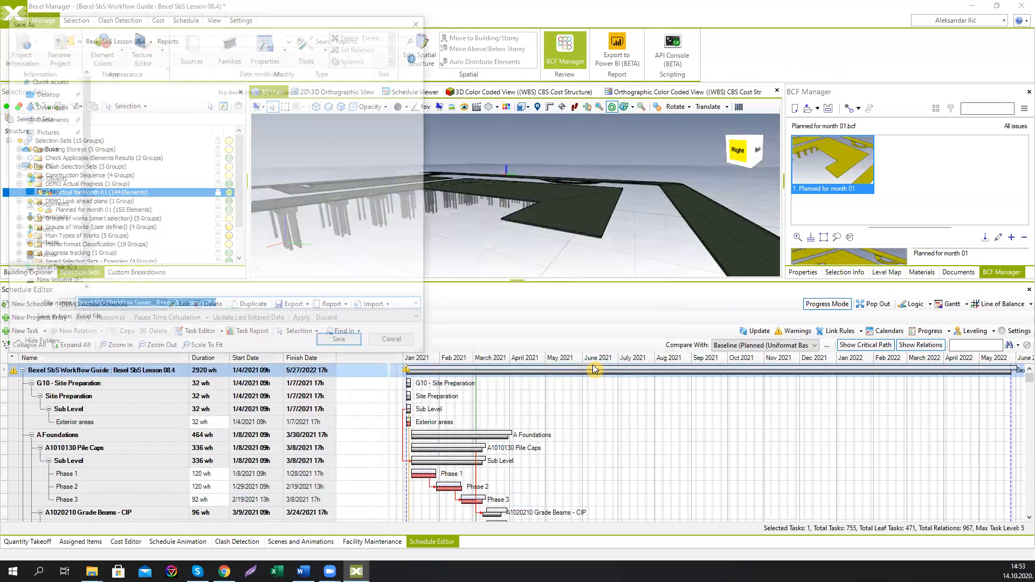
Step: Save the payment certificate Excel file to the Desktop and open its file location
left_click(50, 98)
left_click(335, 343)
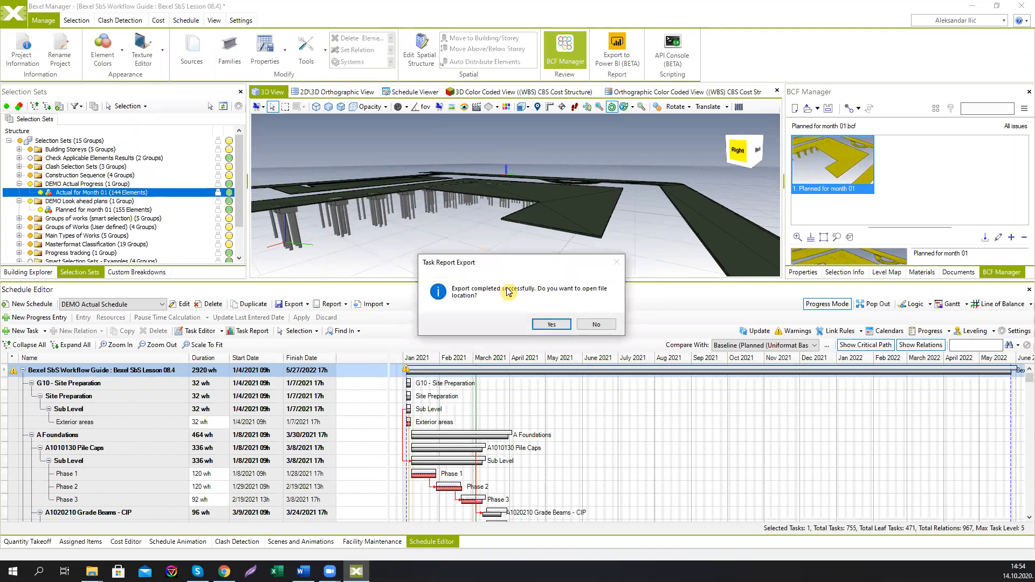
left_click(538, 325)
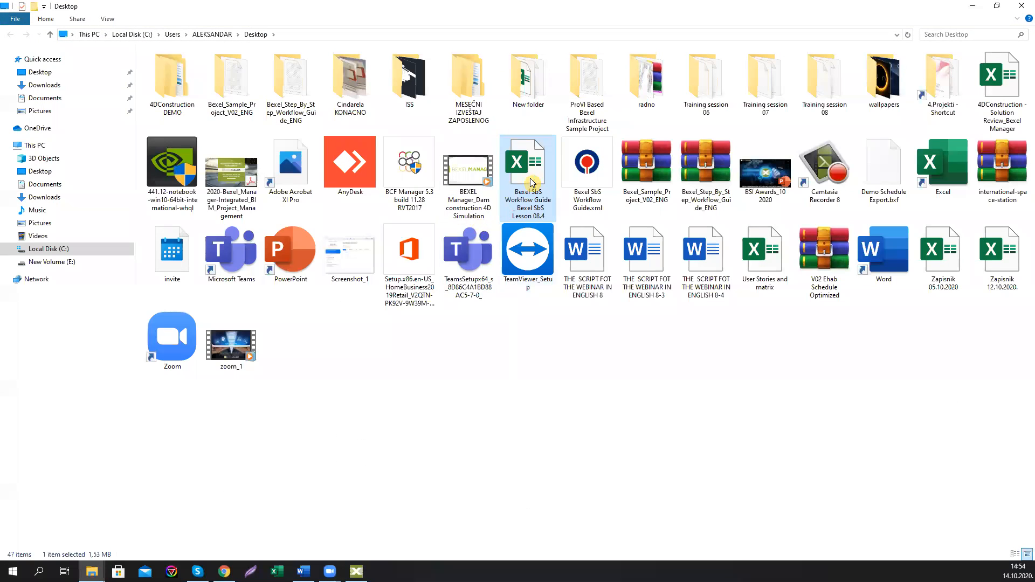
Step: Open the exported workbook in Excel and review its ActivityData, Period and Monthly Certificate sheets
double_click(531, 184)
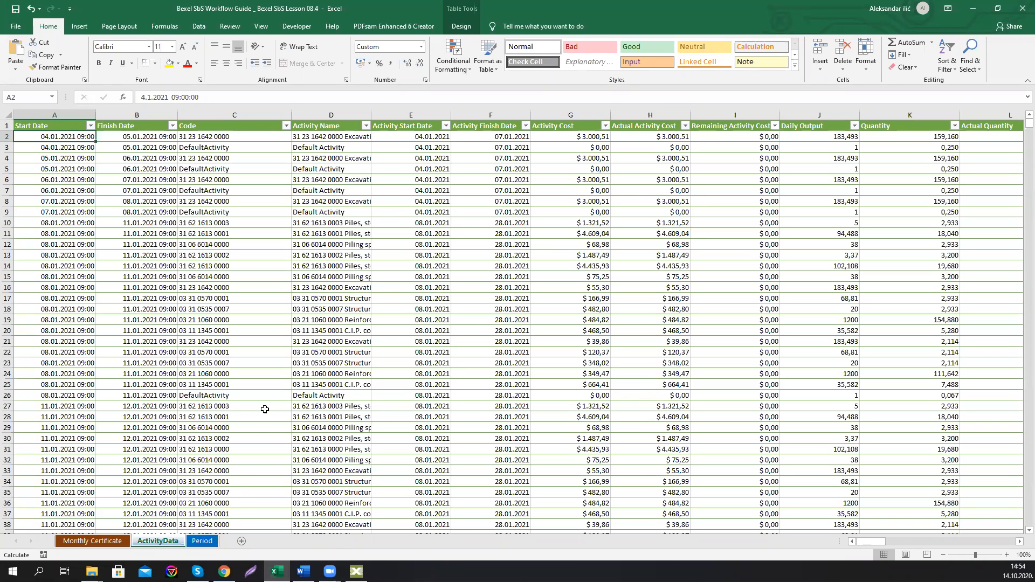
left_click(202, 541)
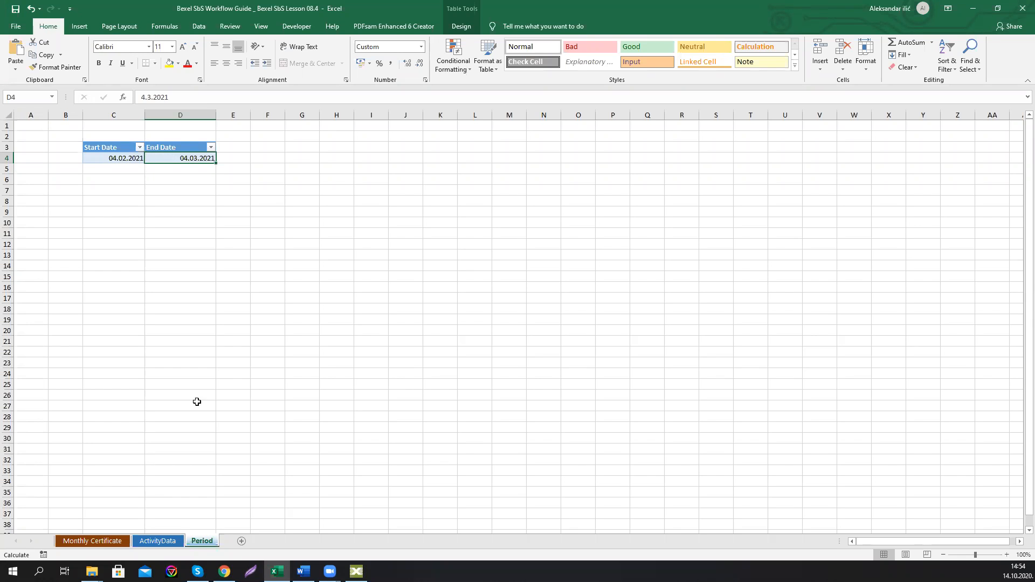
left_click(120, 541)
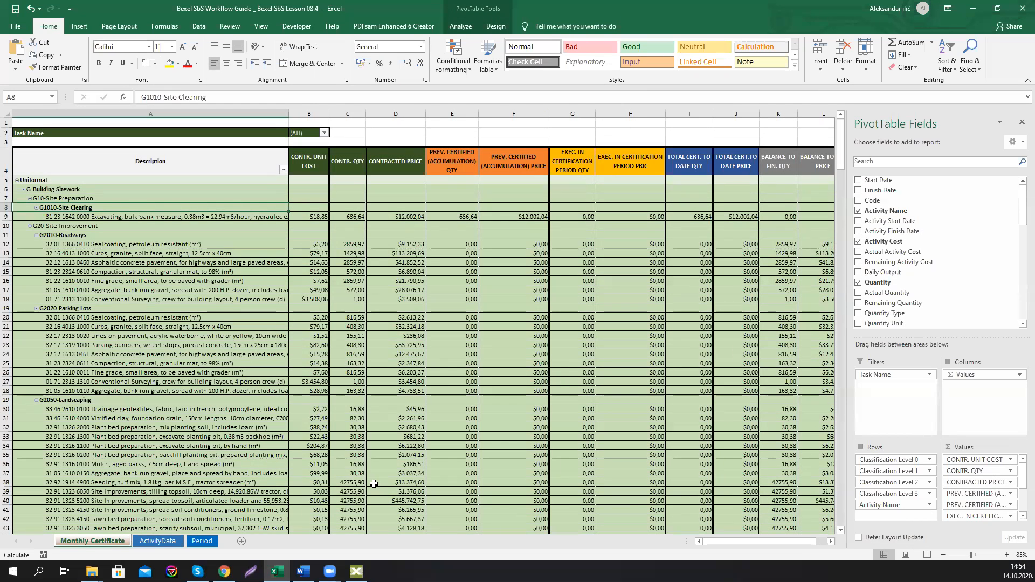
left_click_drag(759, 542, 730, 543)
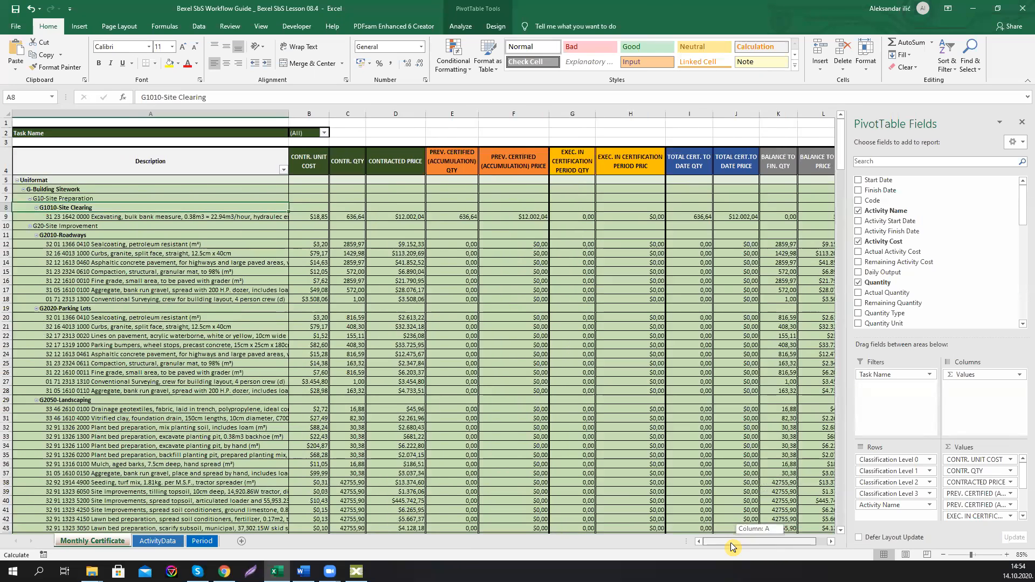
left_click(23, 190)
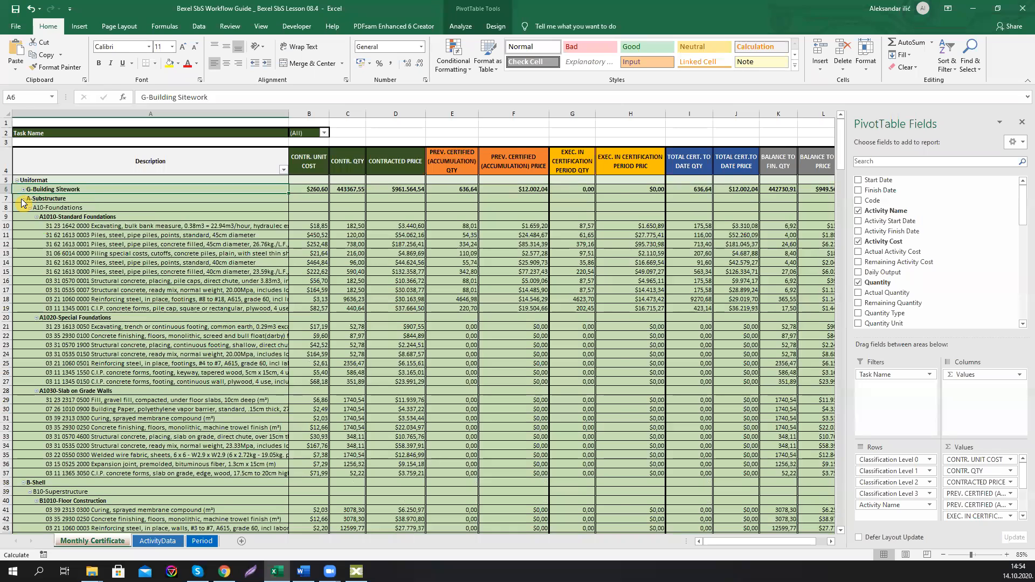
Step: Collapse the A-Substructure, B-Shell and D-Services groups in the Monthly Certificate pivot table to review their totals
left_click(24, 199)
left_click(23, 208)
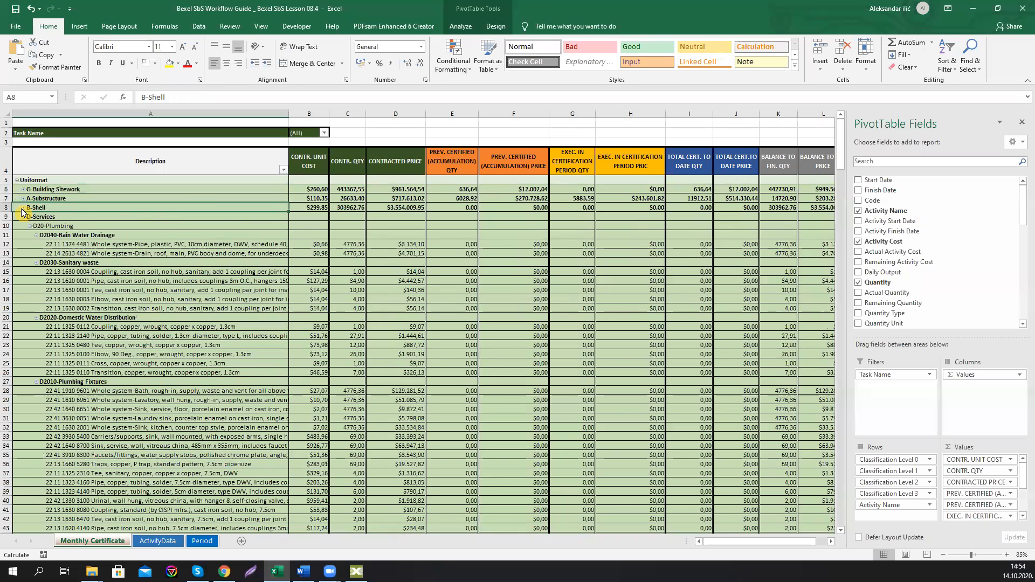
left_click_drag(727, 542, 730, 540)
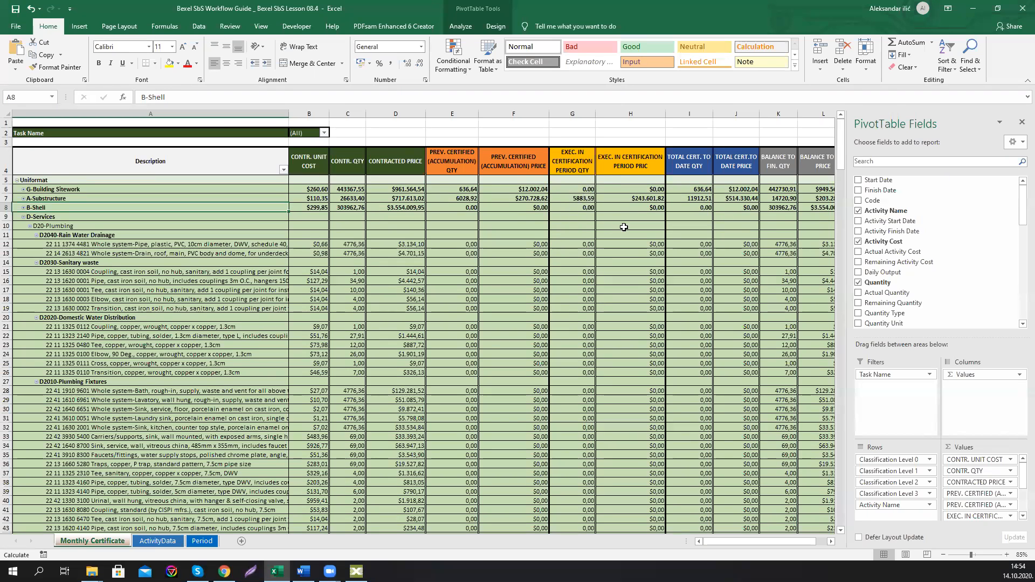
mouse_move(727, 546)
left_mouse_down()
mouse_move(744, 540)
mouse_move(712, 543)
left_mouse_up()
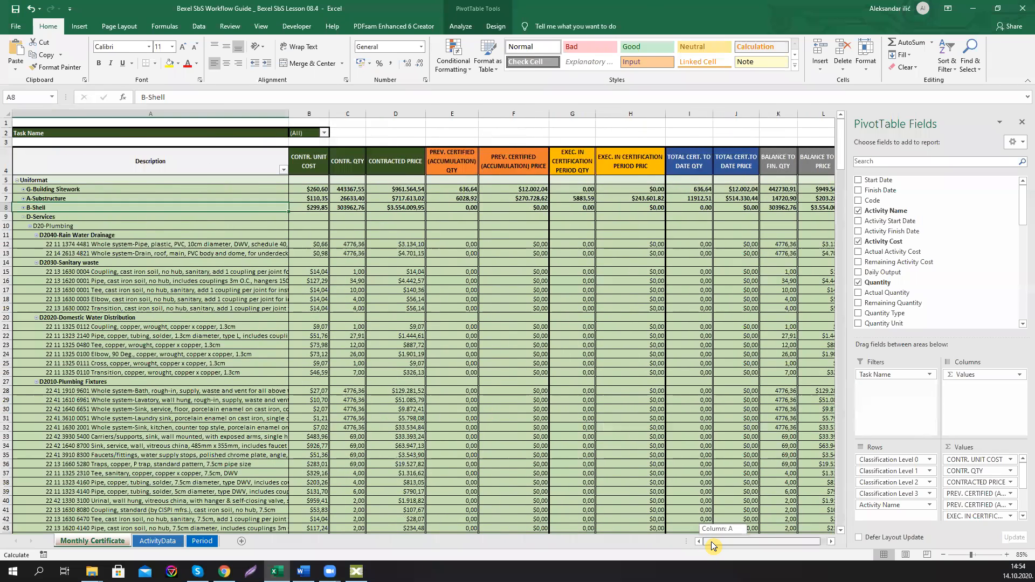
left_click(23, 216)
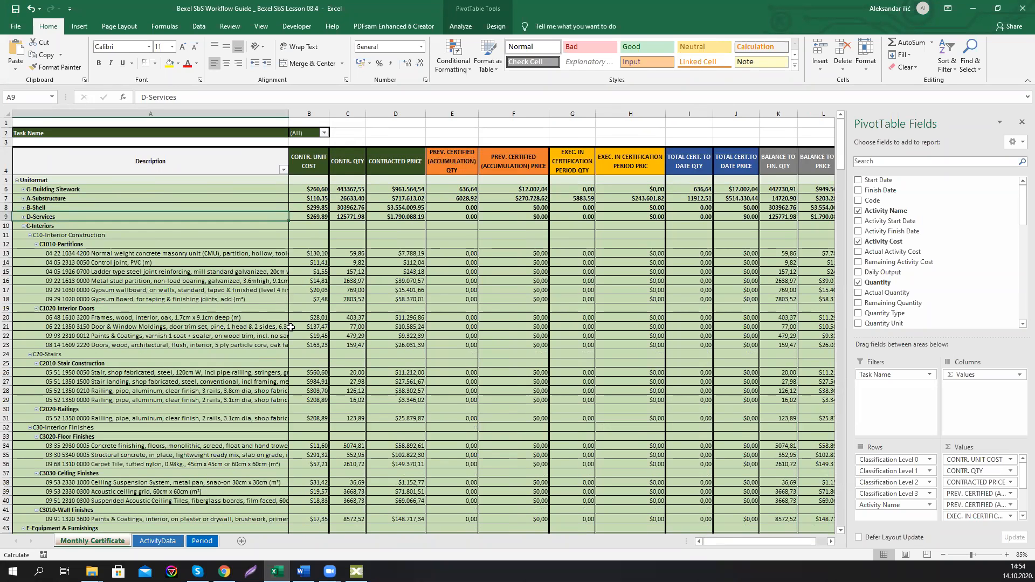
Step: Close the certificate workbook and switch back to Bexel Manager
mouse_move(448, 205)
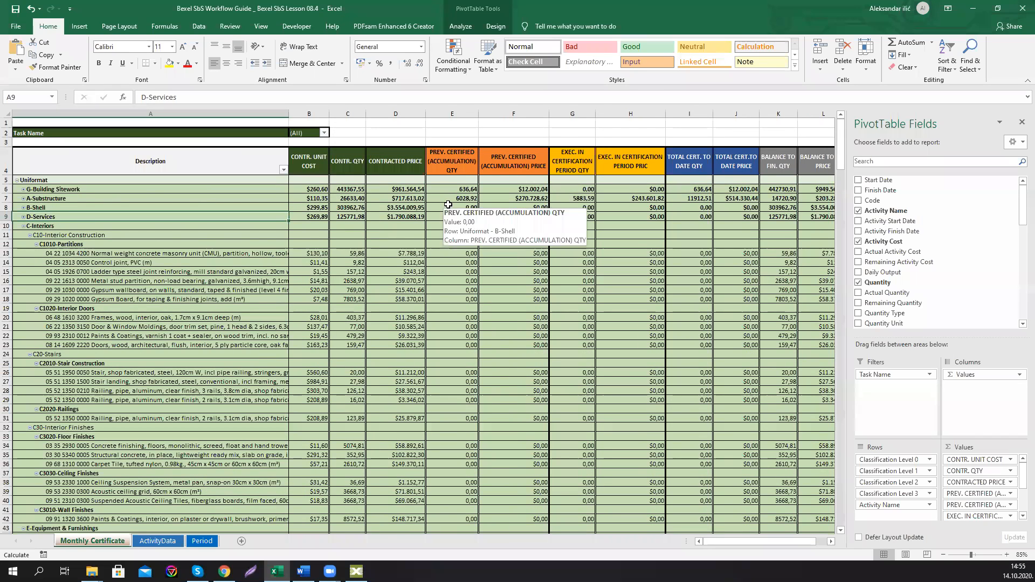
left_click(1023, 9)
left_click(517, 299)
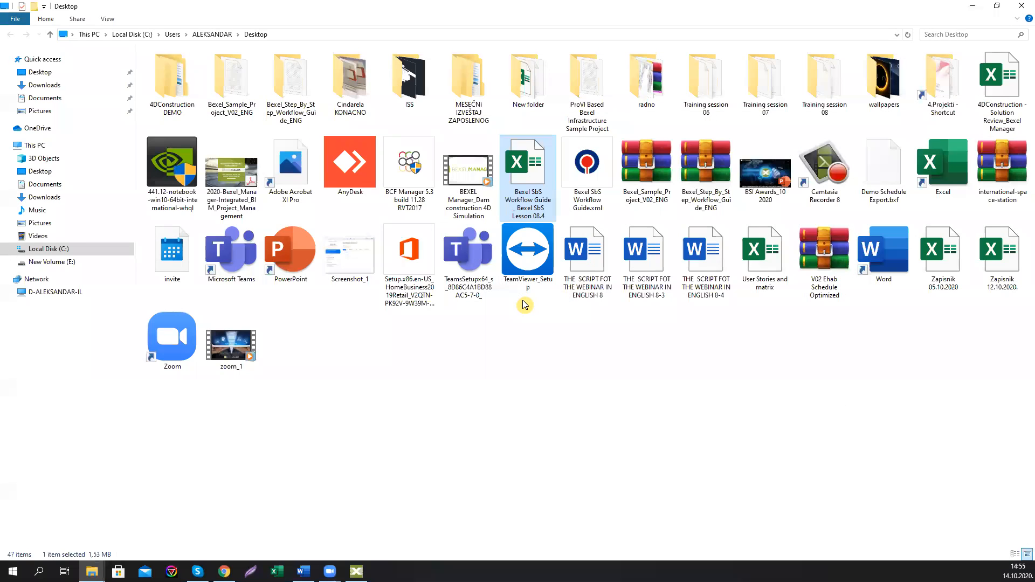
left_click(355, 571)
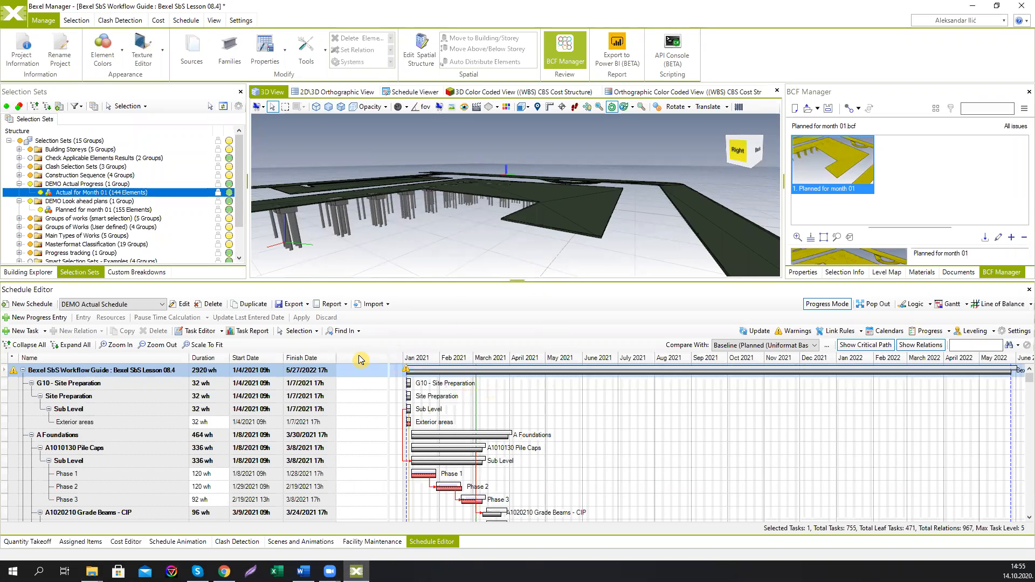
Step: Start a progress export to Excel from March 3 to April 3, 2021, skipping non-working intervals, with monthly intervals
left_click(293, 304)
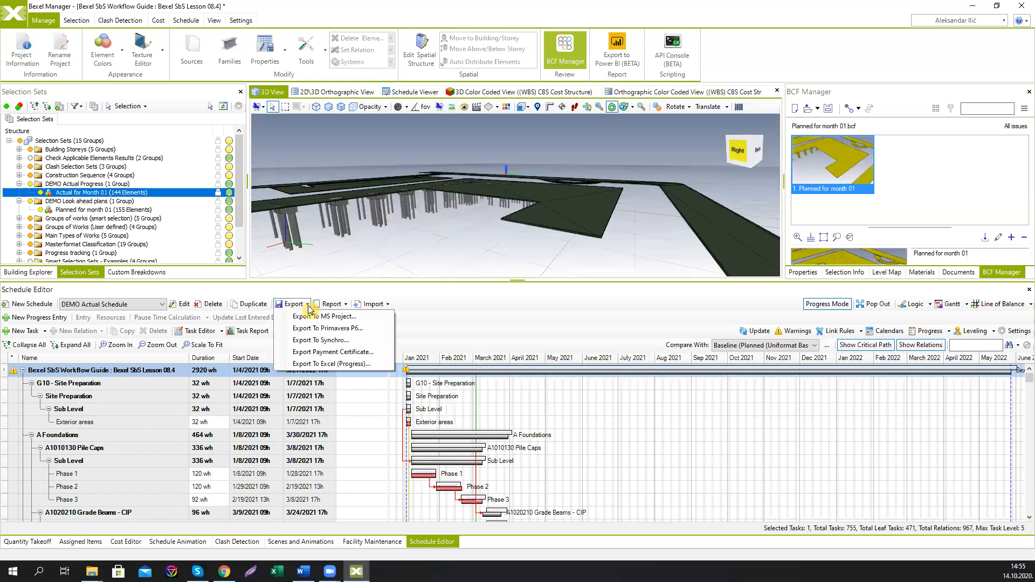
left_click(329, 364)
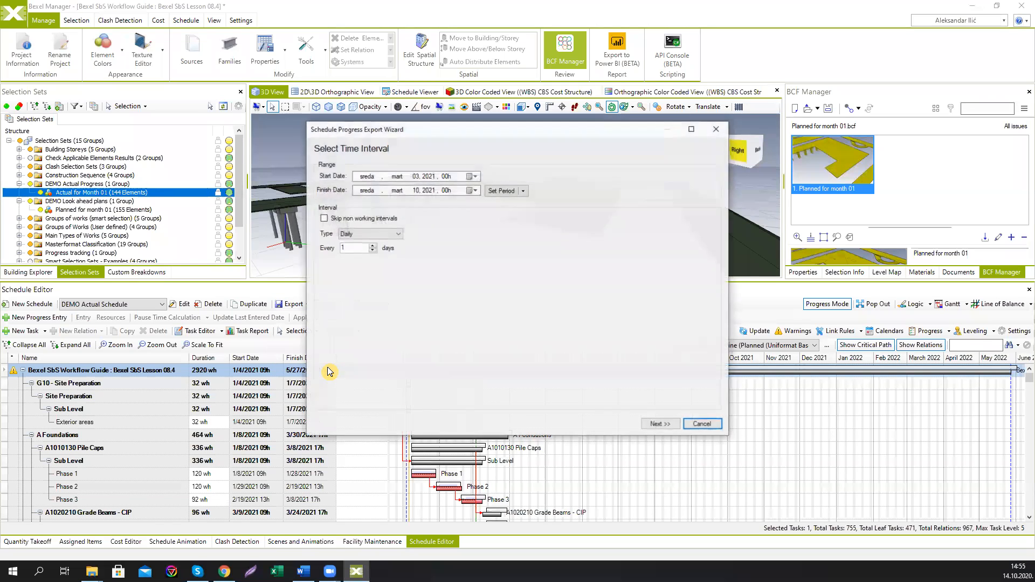
left_click(524, 192)
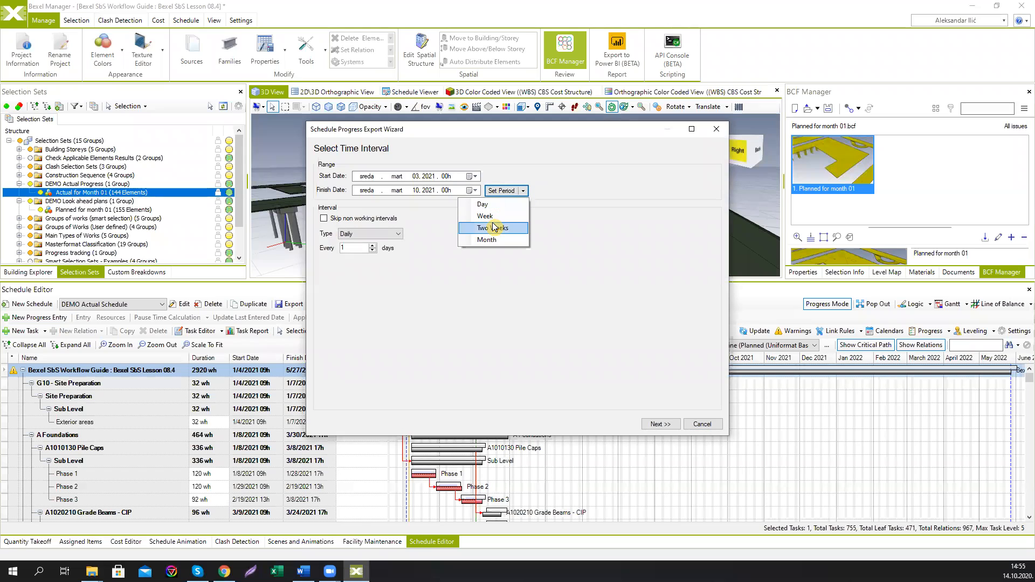
left_click(487, 242)
left_click(324, 218)
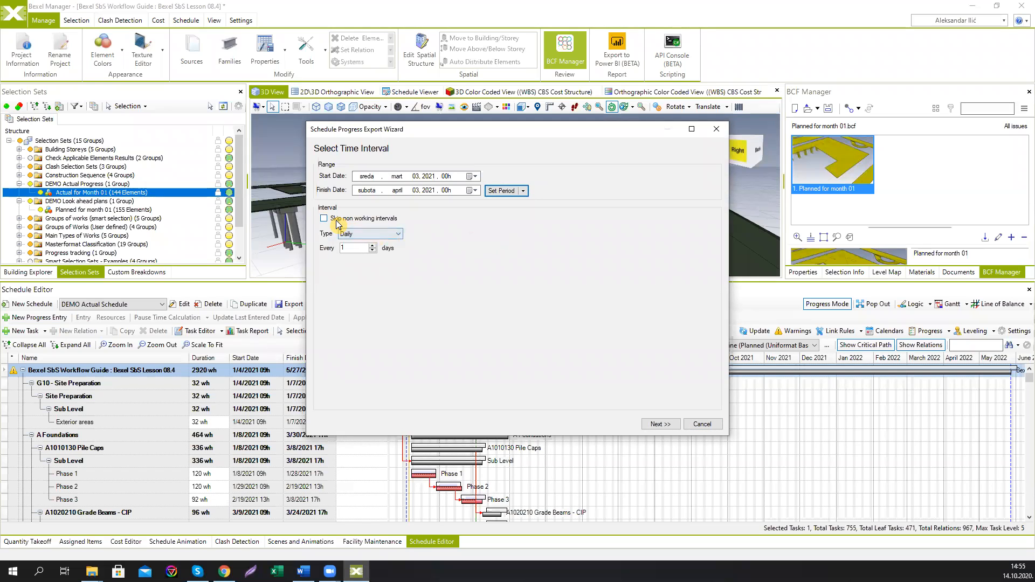
left_click(370, 233)
left_click(364, 265)
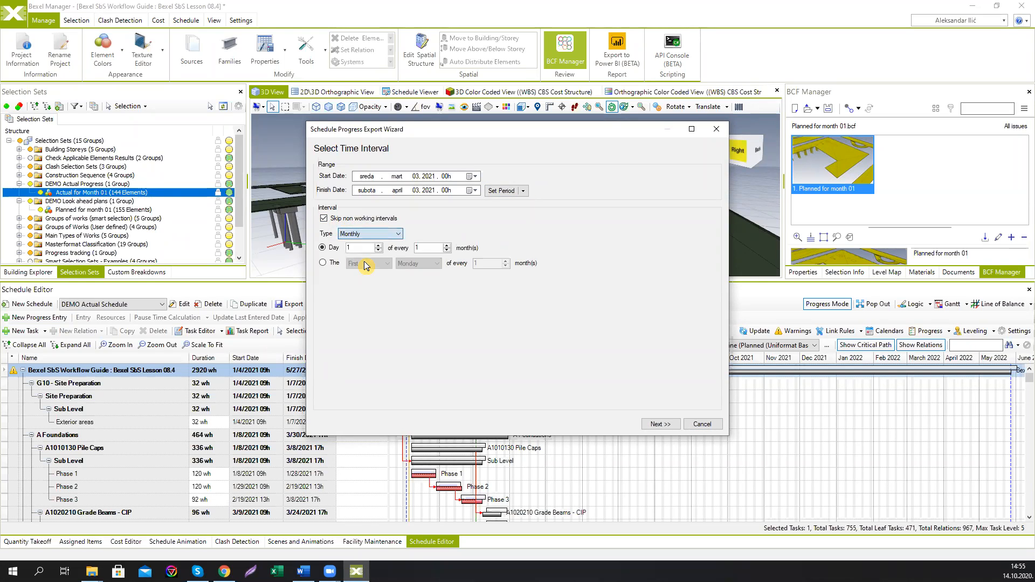
Step: Keep all tasks selected, save the progress export to the Desktop with its default name, and open its file location
left_click(660, 424)
left_click(659, 424)
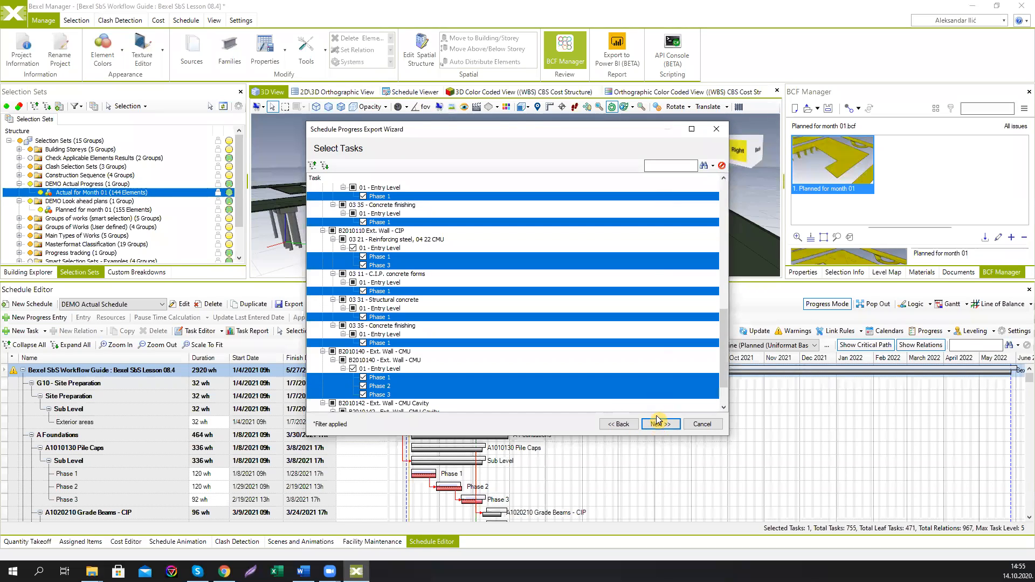
left_click(658, 424)
left_click(658, 424)
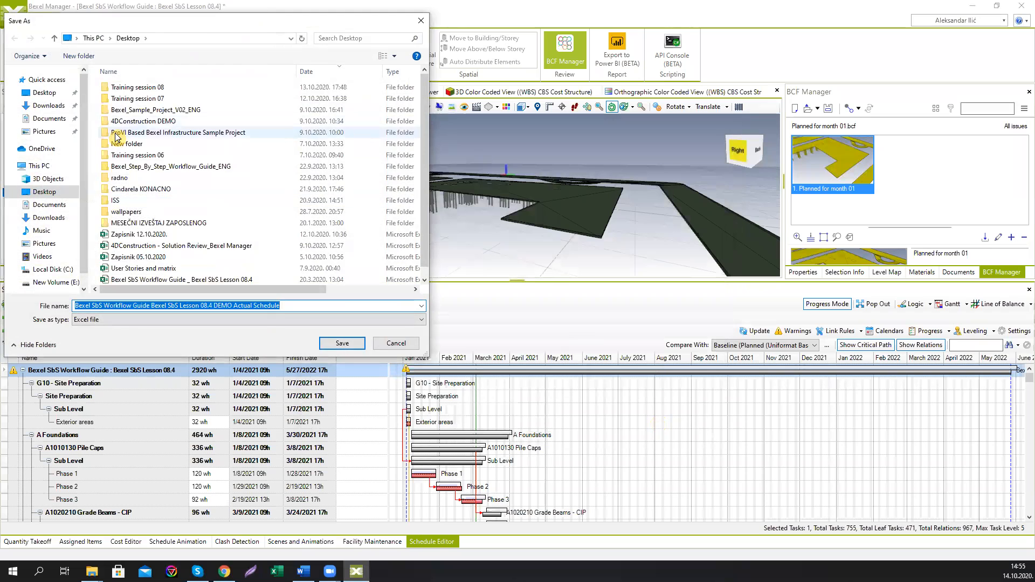
left_click(341, 343)
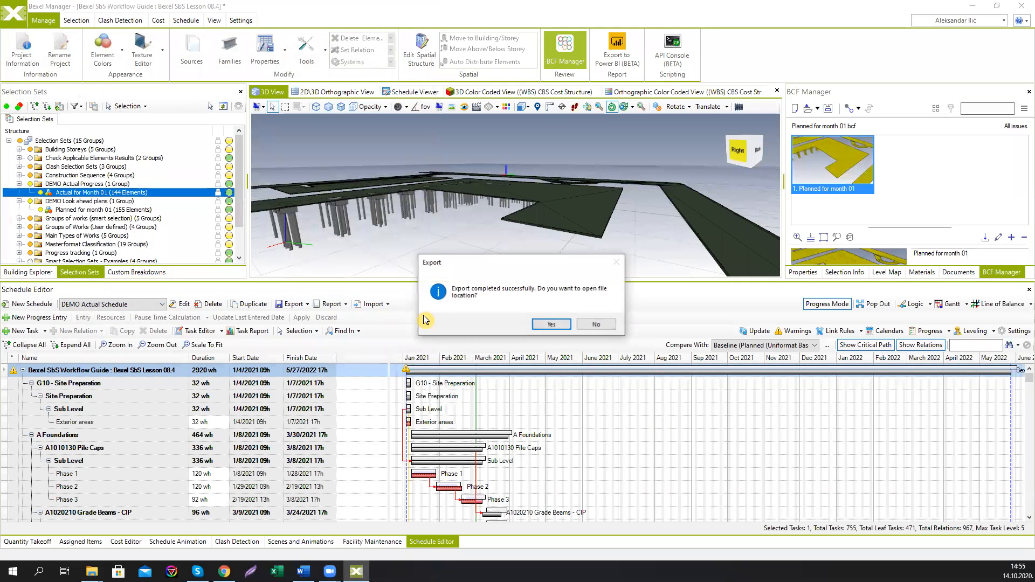
left_click(539, 324)
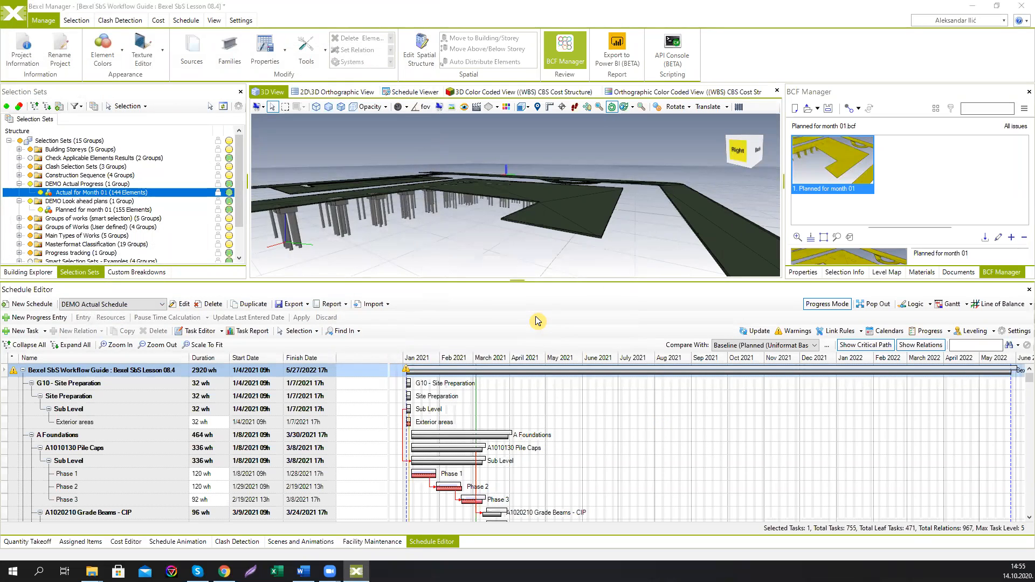
Step: Open the exported progress workbook and filter the Activities table by each Type in the slicer, then clear the filter
double_click(581, 179)
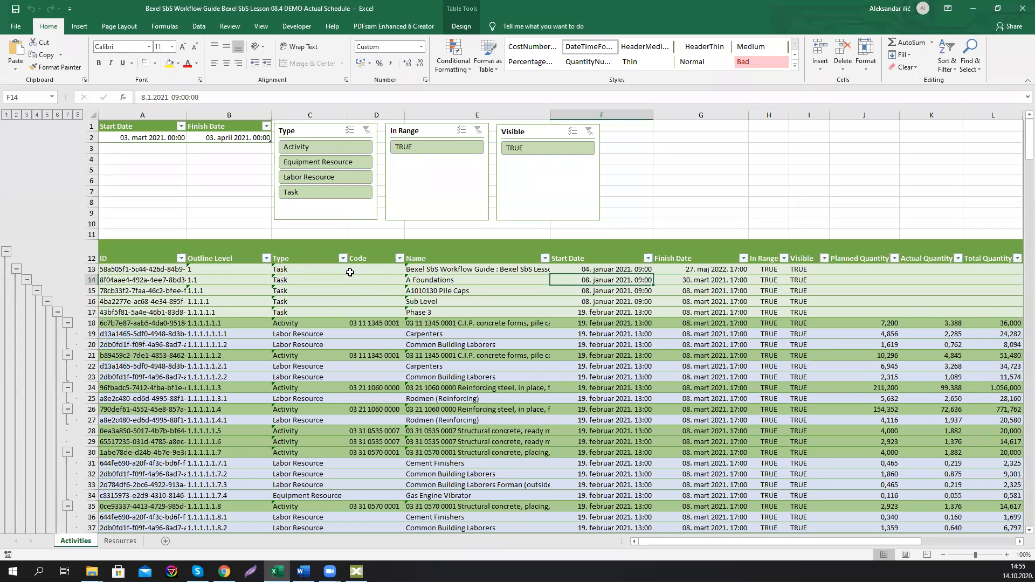
left_click(306, 149)
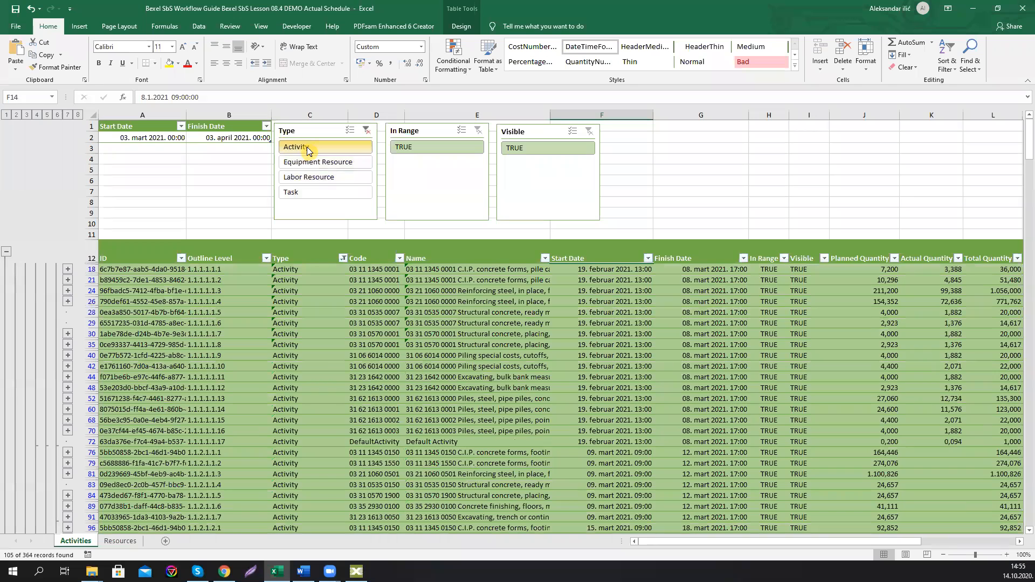
left_click(312, 162)
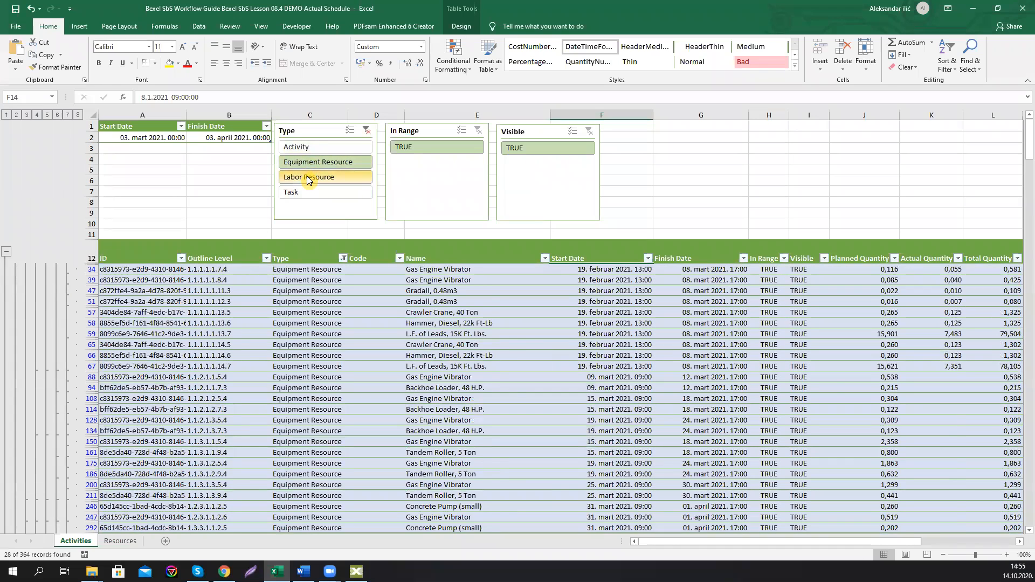
left_click(308, 178)
left_click(305, 191)
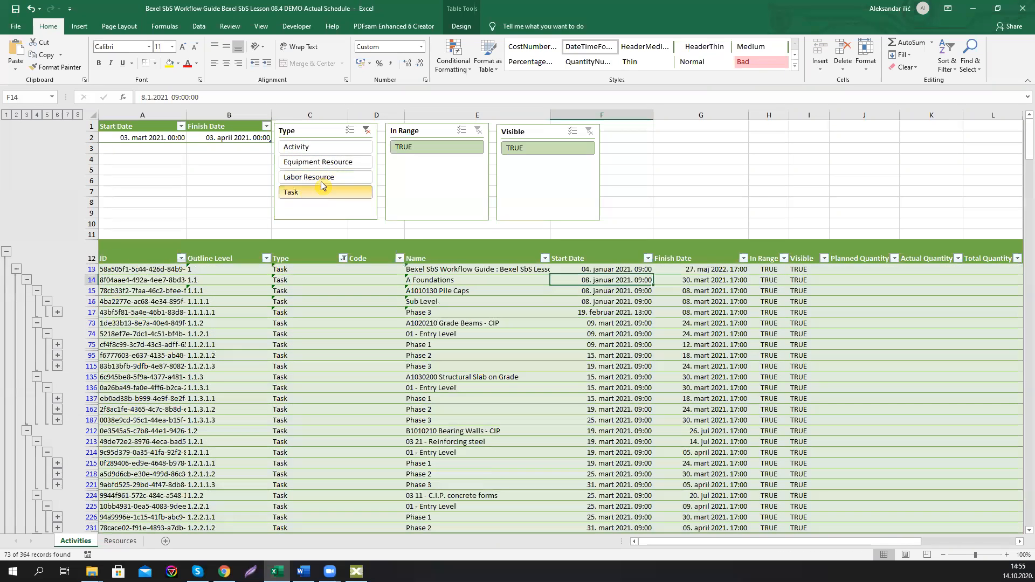
left_click(369, 132)
Step: Examine the planned, actual and total quantity columns and the monthly planned and actual period columns
left_click_drag(729, 541, 875, 533)
scroll(848, 334, "down", 3)
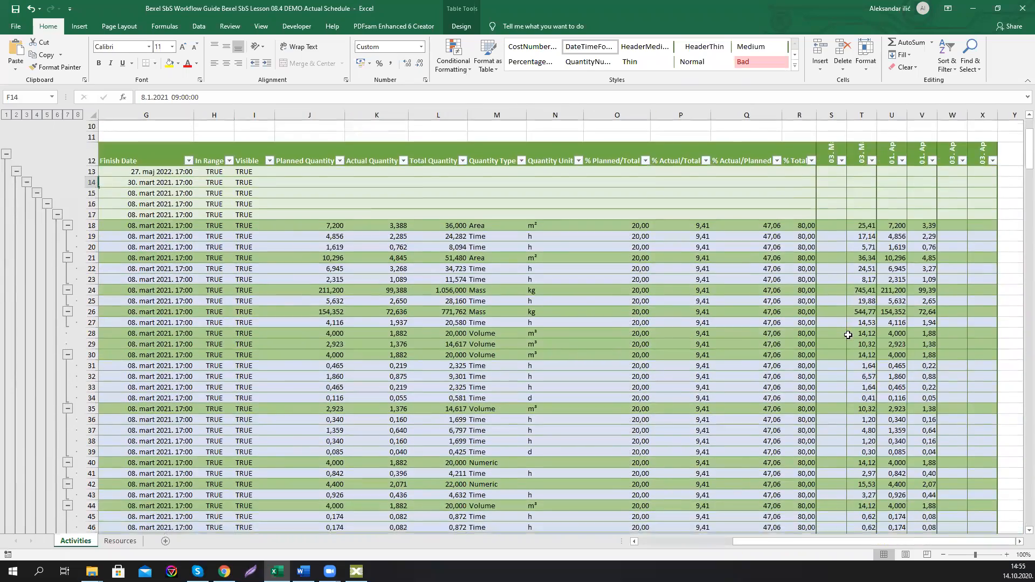
scroll(848, 335, "down", 2)
scroll(862, 313, "up", 4)
scroll(877, 292, "down", 4)
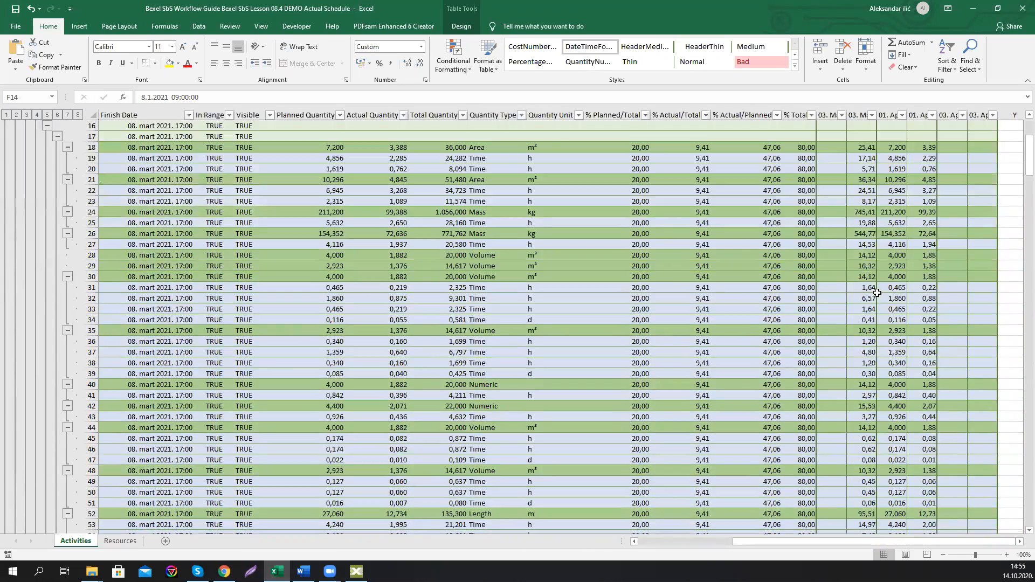
scroll(876, 293, "up", 5)
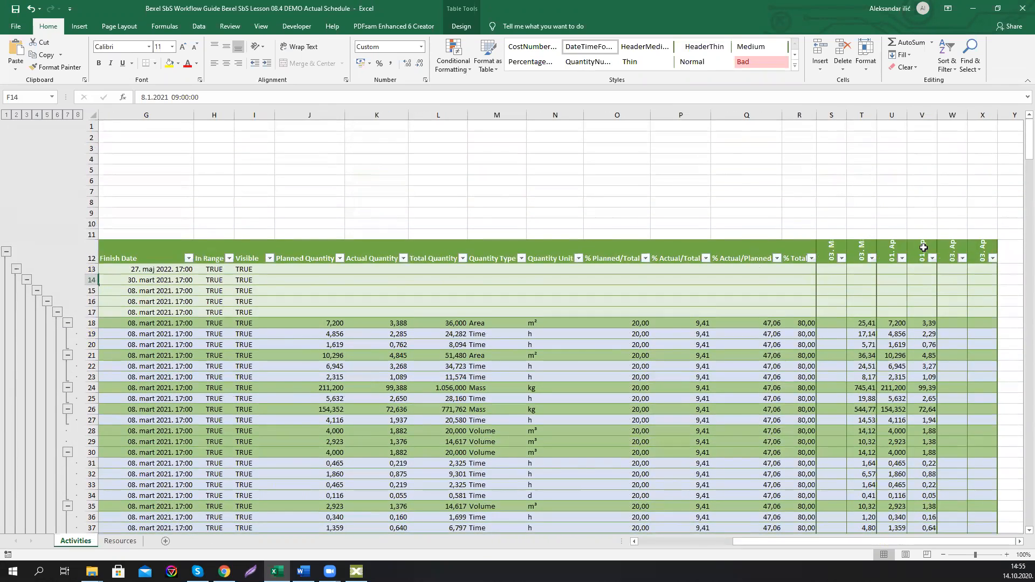
left_click(923, 248)
left_click(895, 253)
left_click(869, 250)
scroll(892, 334, "down", 12)
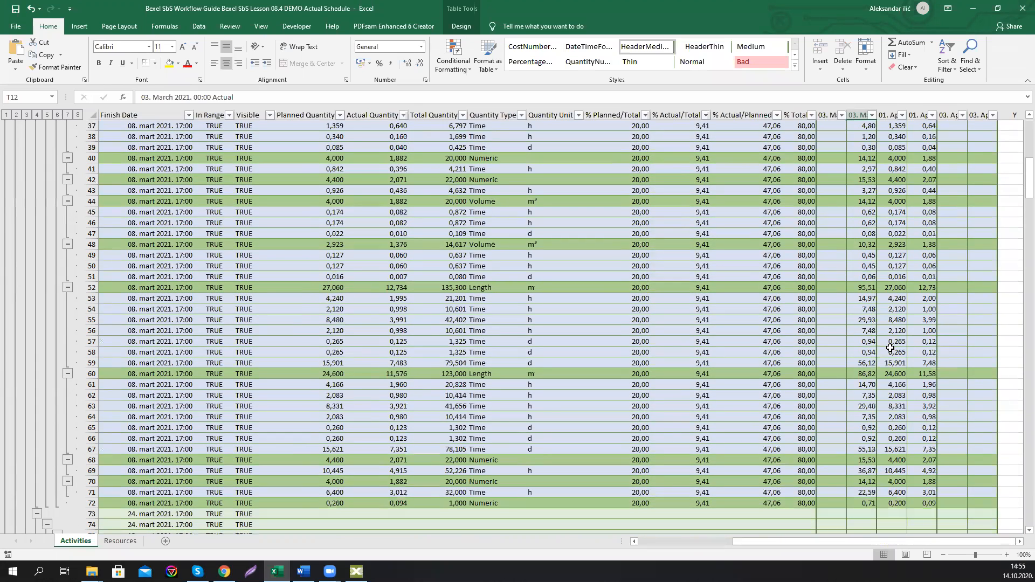
Step: Enter 0,5 as the April 1 actual value for the row 58 resource
left_click(928, 352)
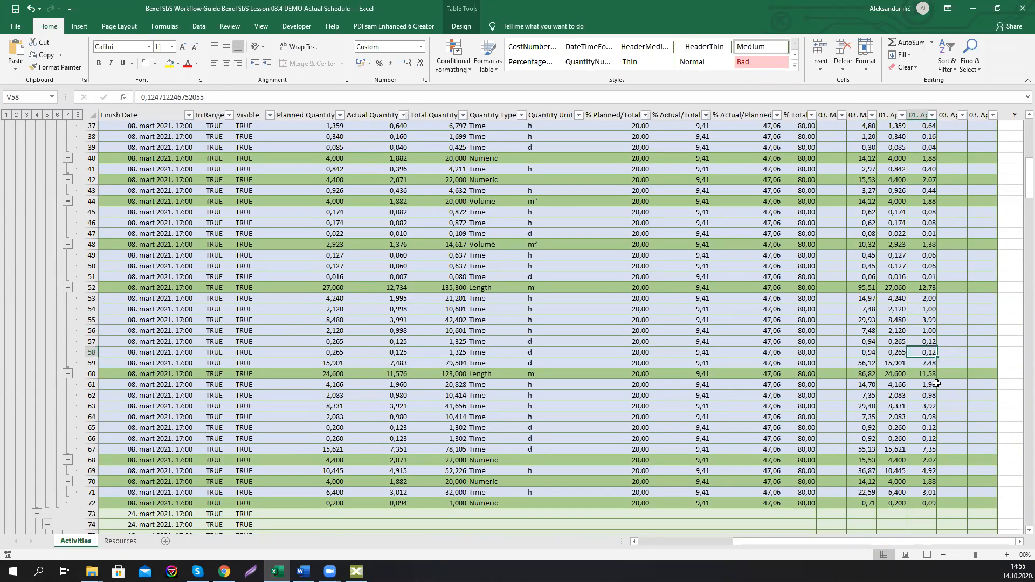
type("0,")
key("Return")
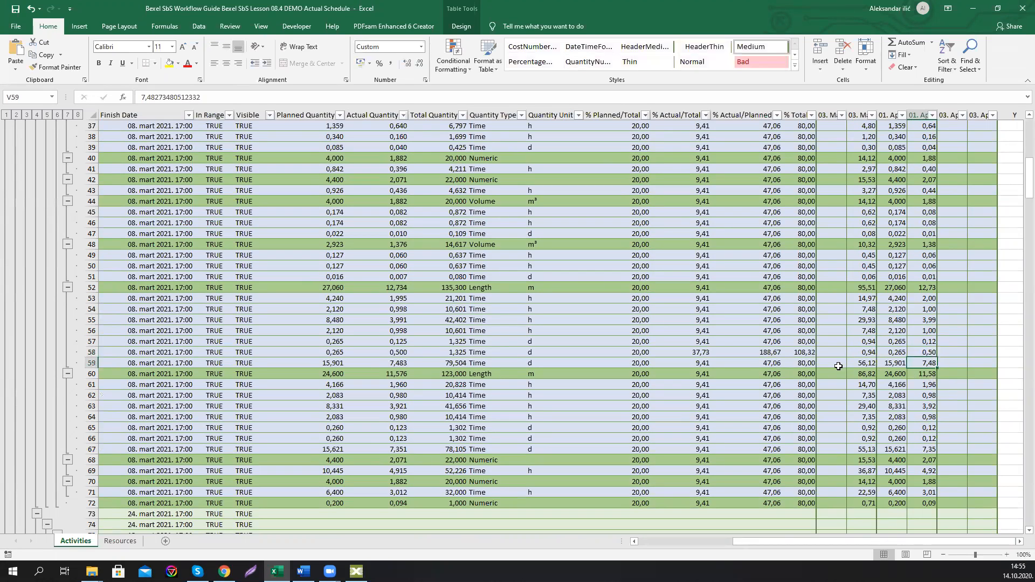
Step: Inspect the % Total formula and review the recalculated percentage columns
left_click(802, 352)
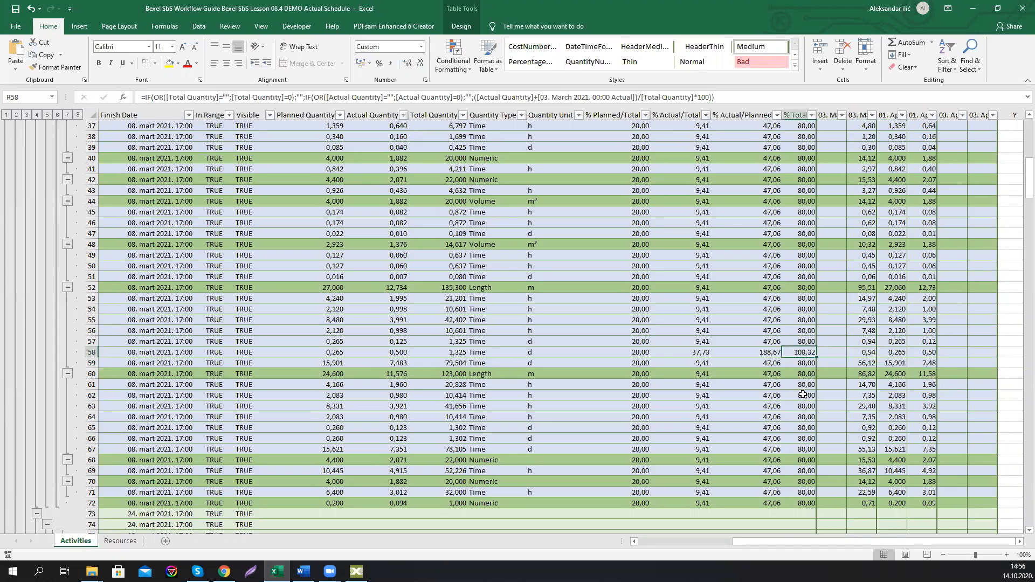
scroll(801, 396, "up", 10)
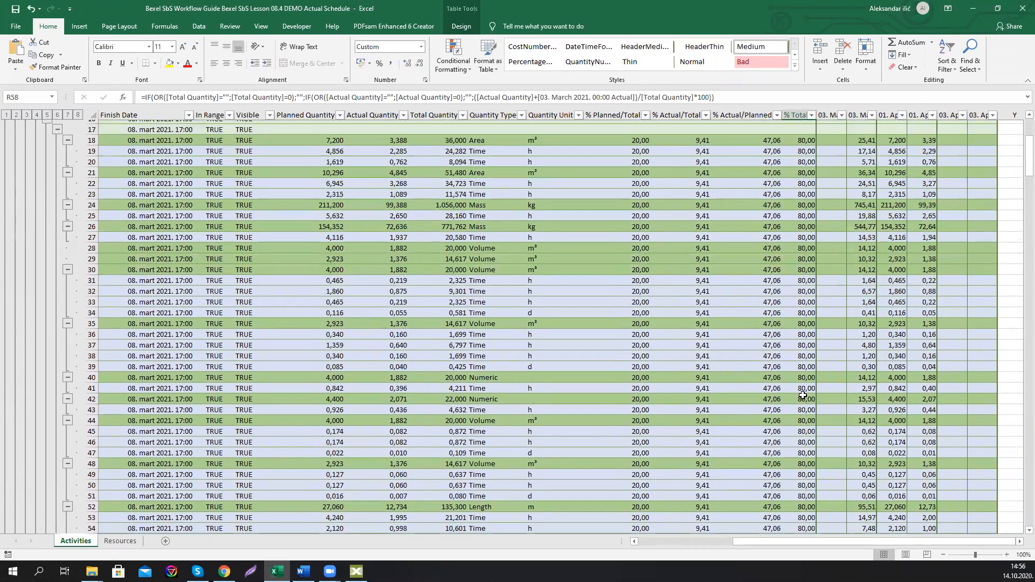
scroll(804, 391, "up", 1)
scroll(803, 331, "down", 4)
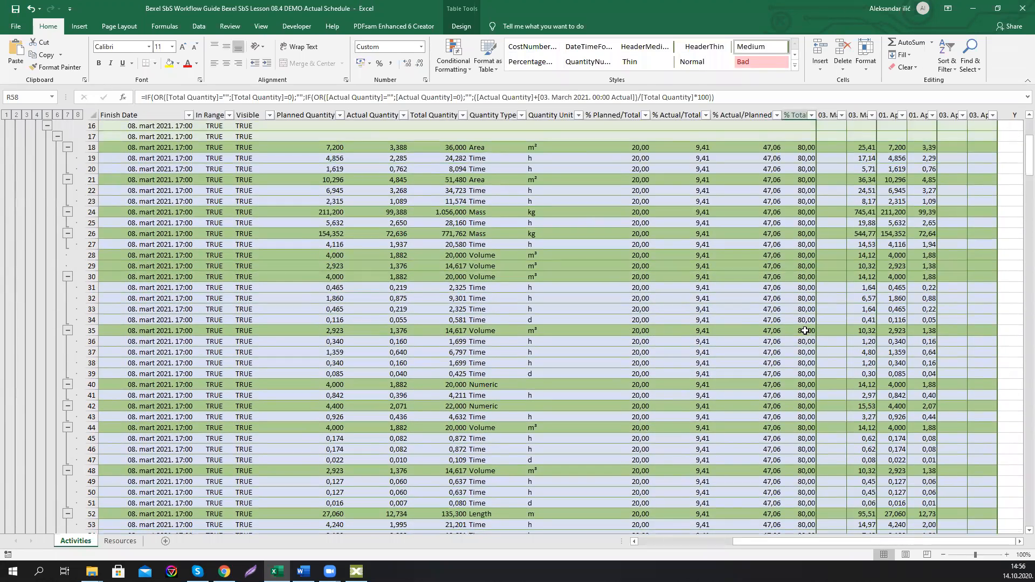
scroll(804, 331, "up", 3)
scroll(803, 330, "up", 2)
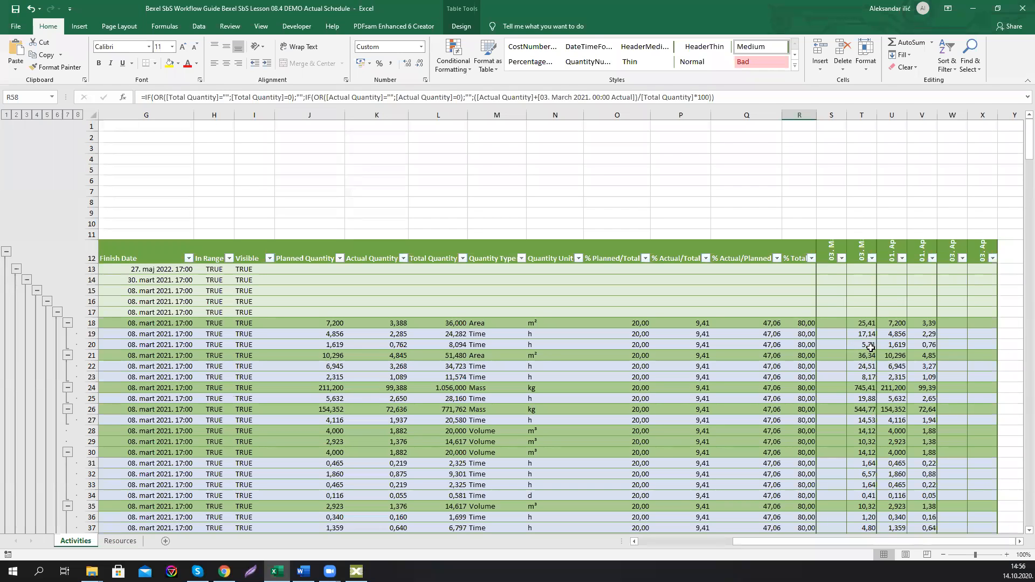
left_click(934, 344)
scroll(930, 346, "down", 4)
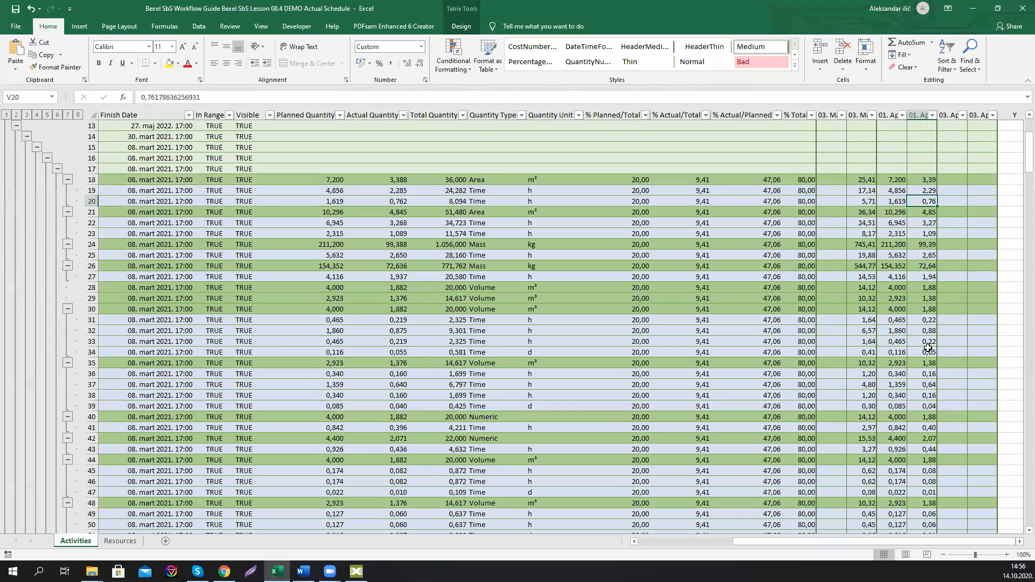
scroll(929, 348, "up", 4)
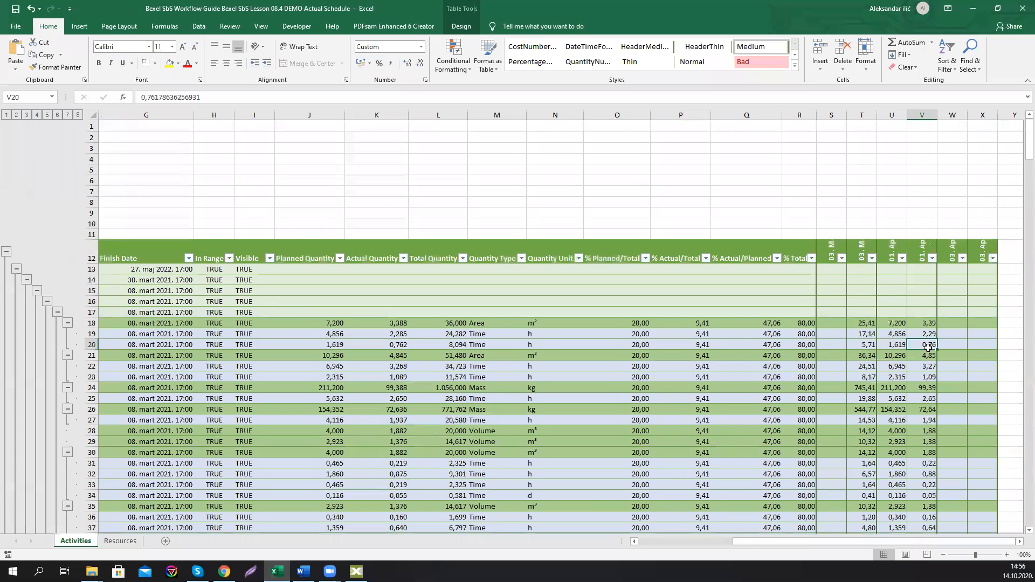
scroll(929, 348, "down", 3)
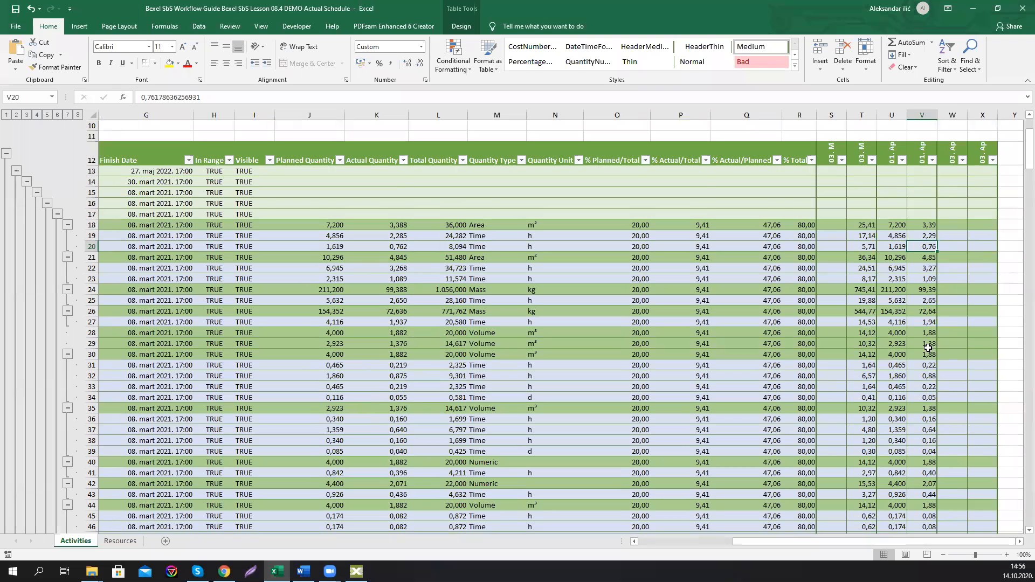
Step: Enter 2 as the April 1 actual value for the row 27 resource
left_click(928, 345)
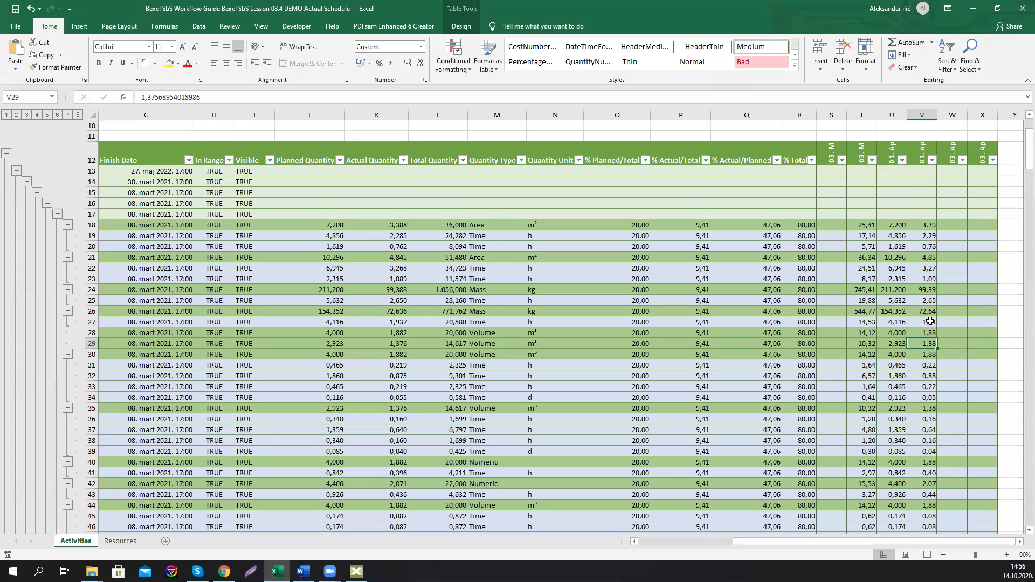
left_click(930, 321)
type("2")
key("Return")
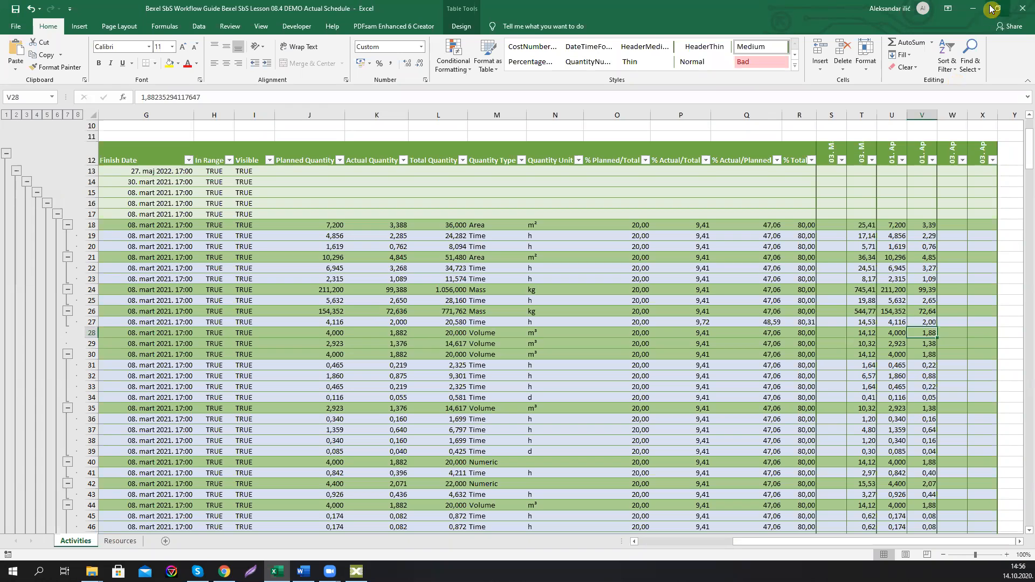
Step: Close the workbook without saving and start importing progress from Excel in Bexel Manager
left_click(1022, 8)
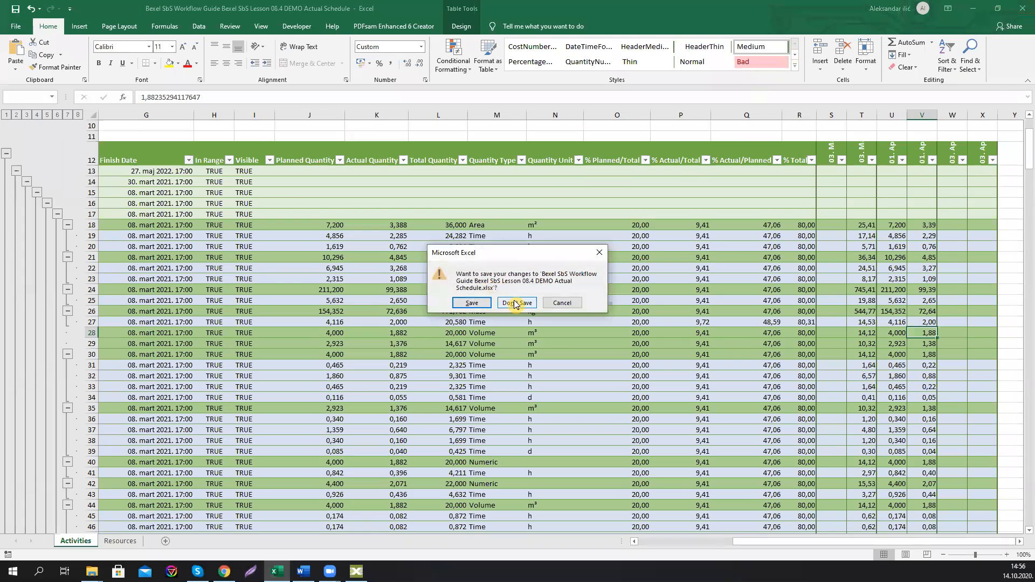
left_click(515, 303)
left_click(356, 570)
left_click(372, 304)
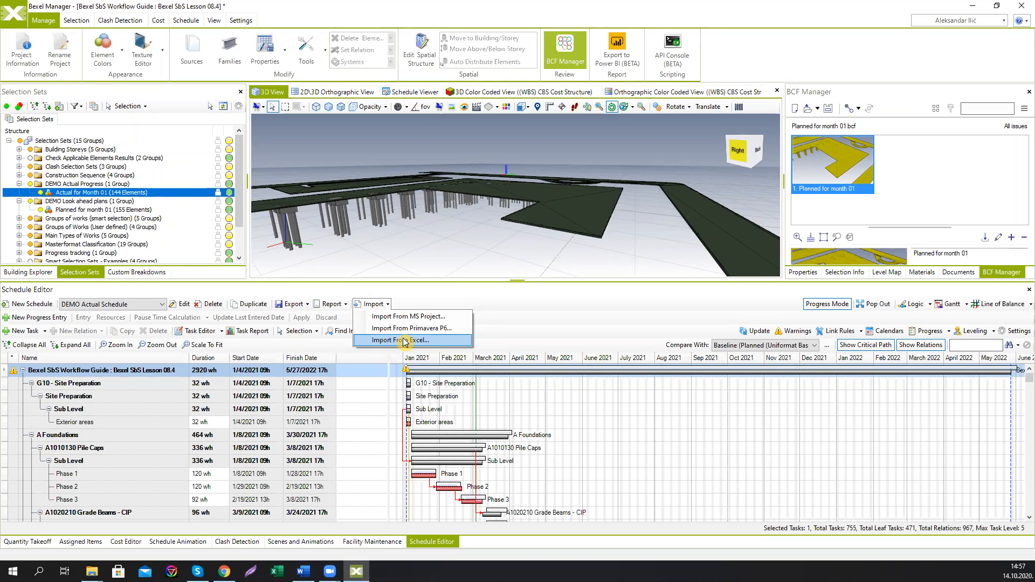
Step: Dismiss the import menu, open Schedule Animation and update the animation for the current schedule
left_click(463, 305)
left_click_drag(464, 281, 438, 352)
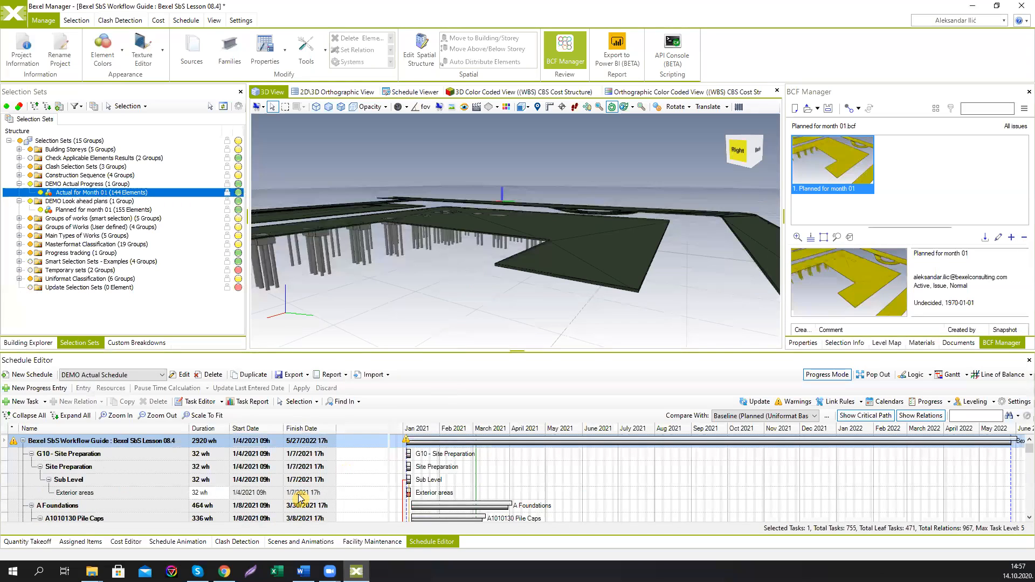
left_click(165, 542)
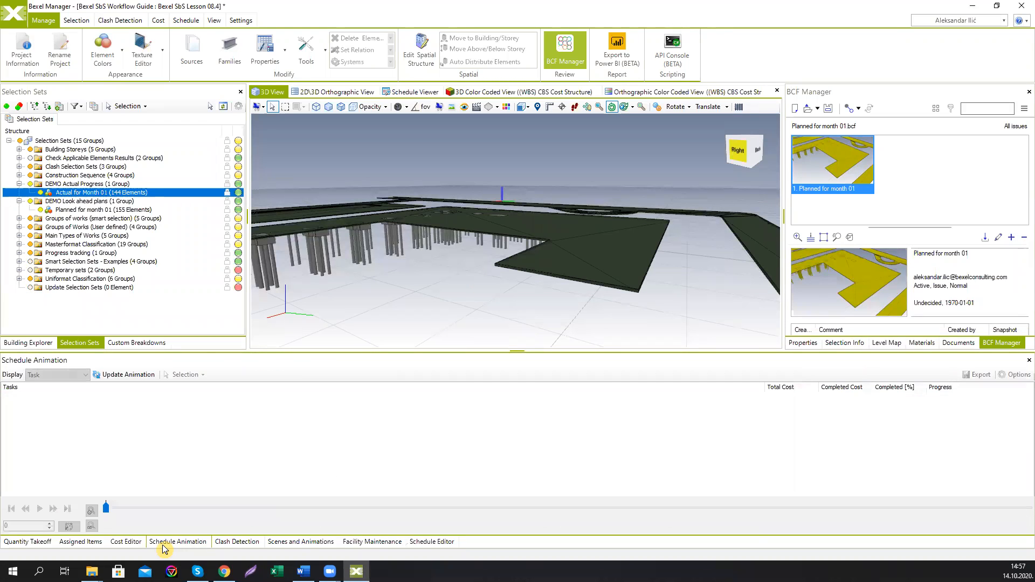
left_click(105, 375)
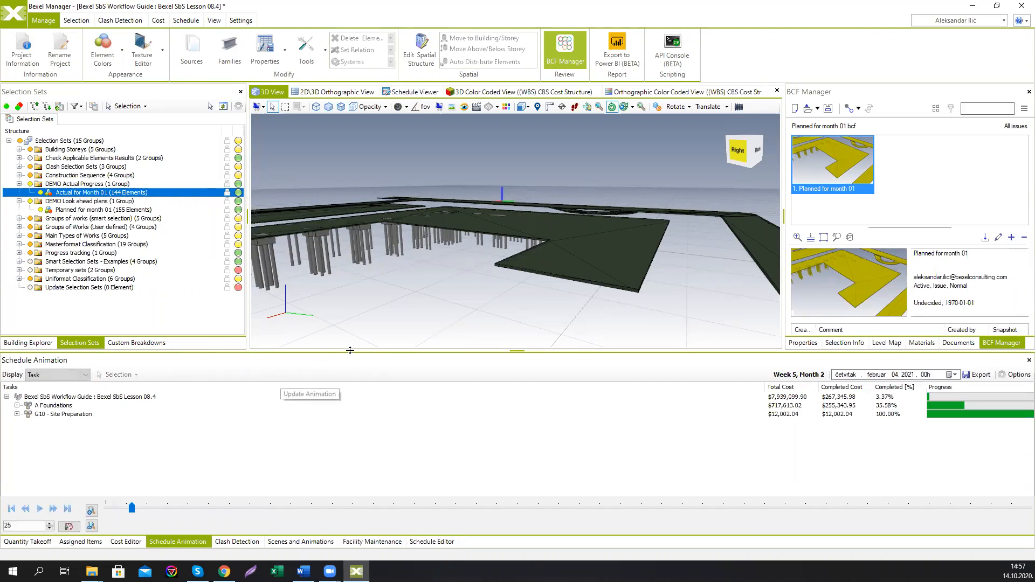
left_click(430, 542)
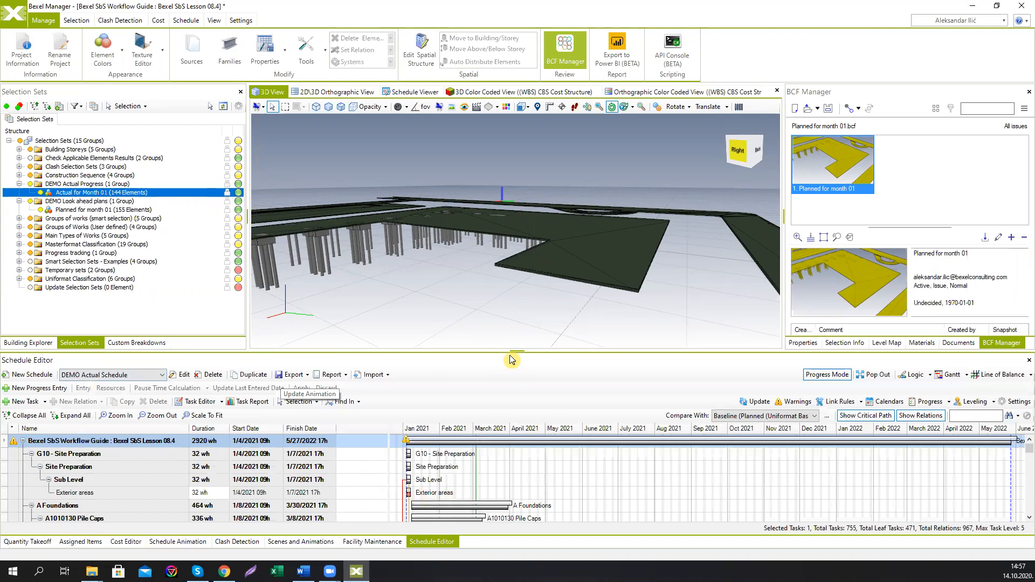
left_click_drag(509, 351, 509, 384)
scroll(512, 291, "down", 5)
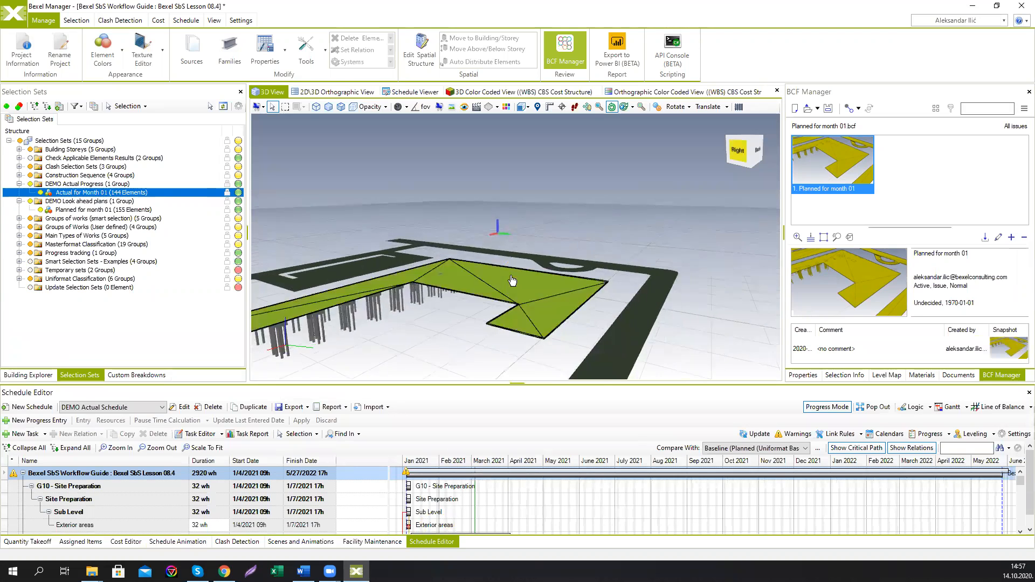
middle_click_drag(512, 291, 540, 272)
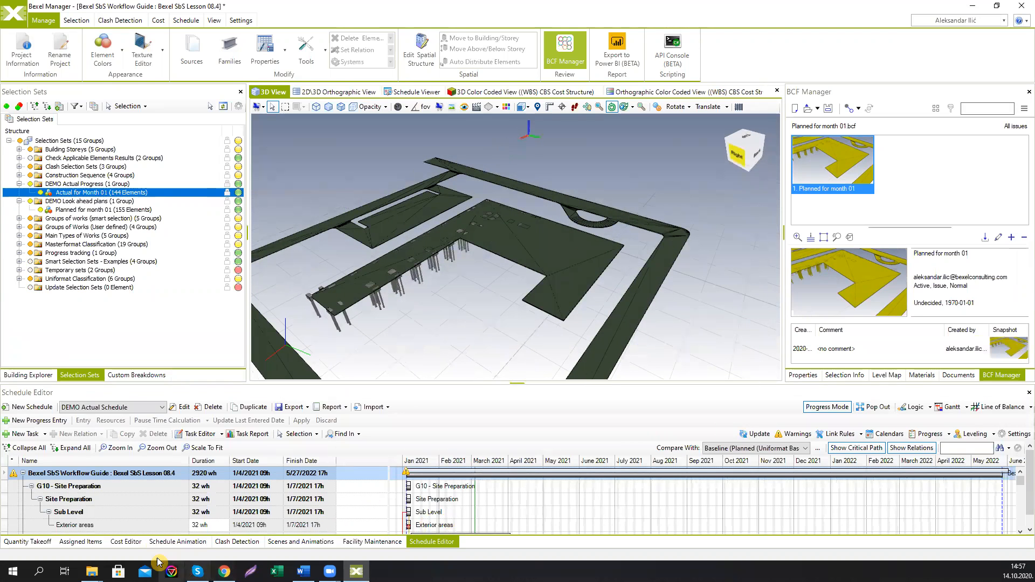
Step: Play the schedule animation, pause it partway and reset the 3D display
left_click(172, 542)
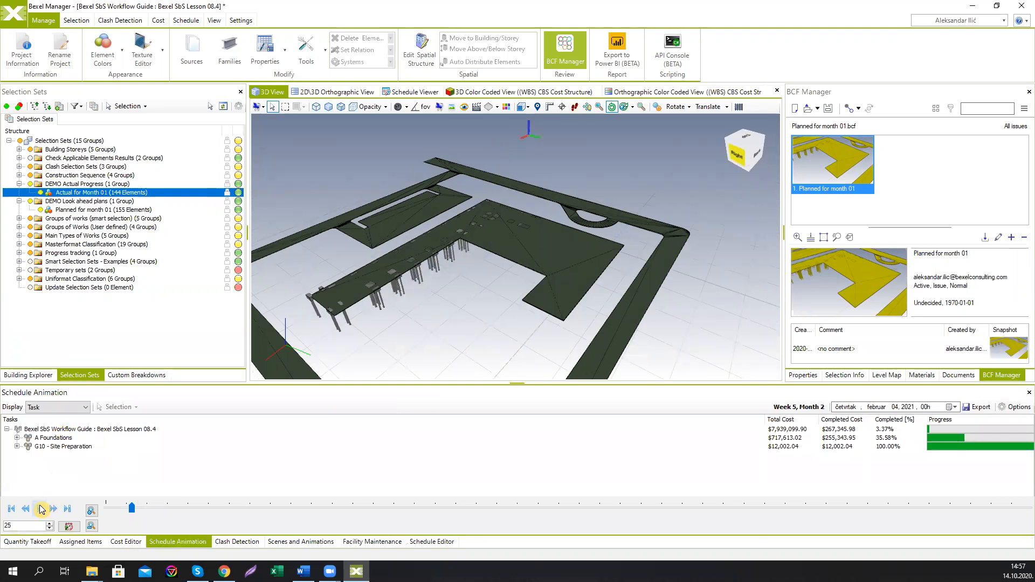
left_click(42, 508)
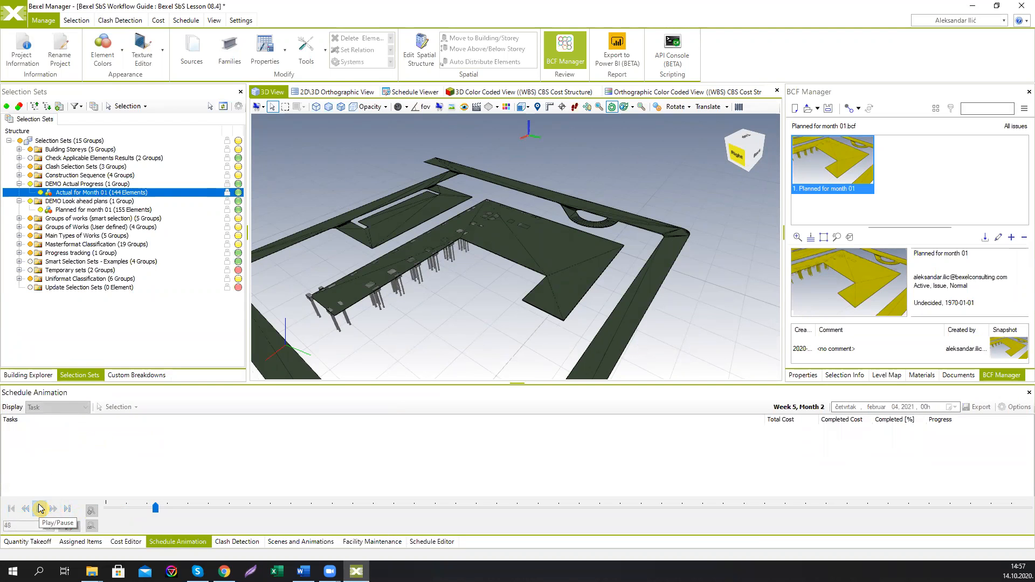
left_click(39, 508)
right_click(470, 314)
left_click(496, 338)
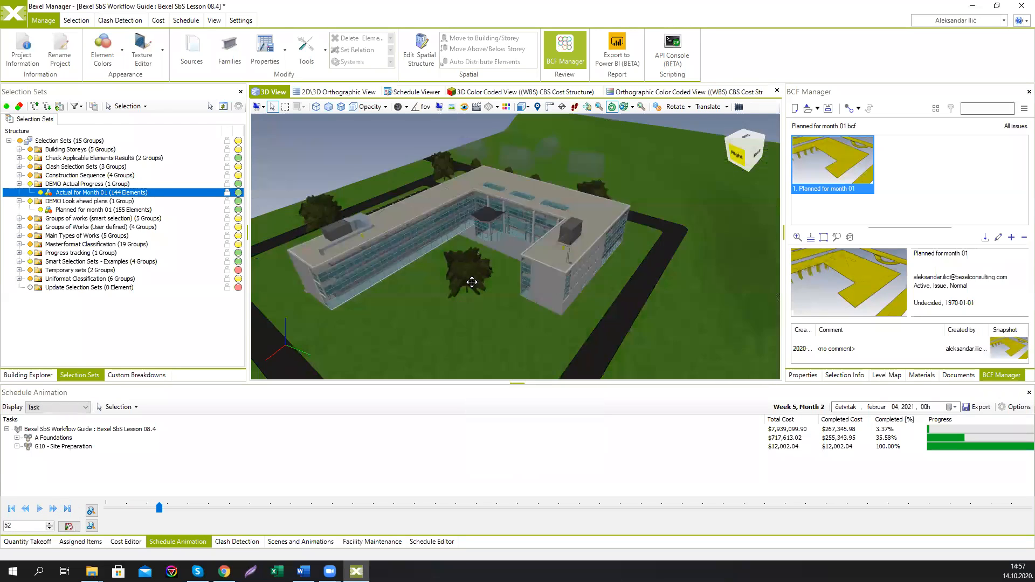
Step: In the Schedule Viewer, rewind the animation timeline to the start and set the animation interval type to Hourly
left_click(416, 92)
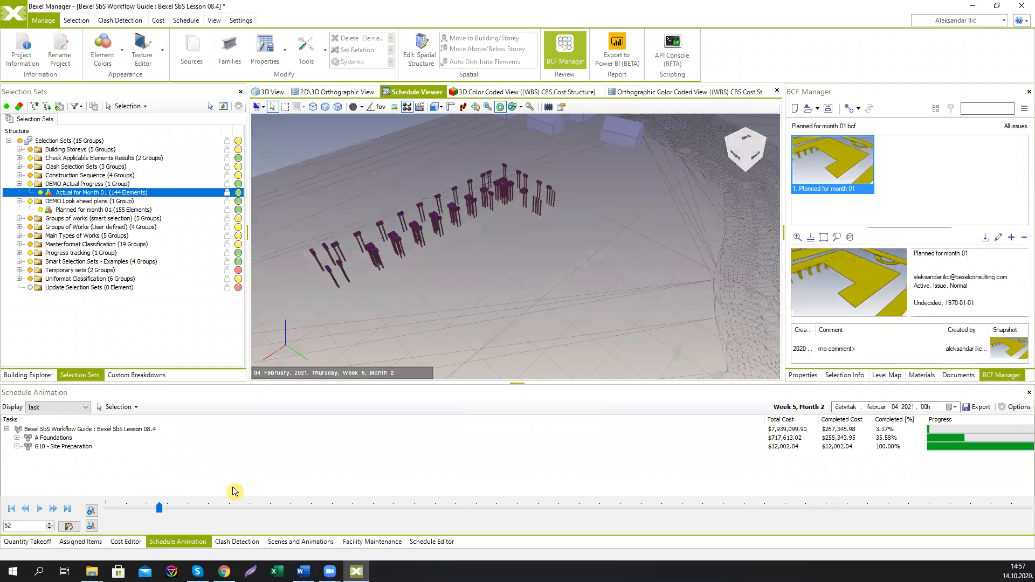
left_click_drag(159, 508, 67, 509)
left_click(1025, 407)
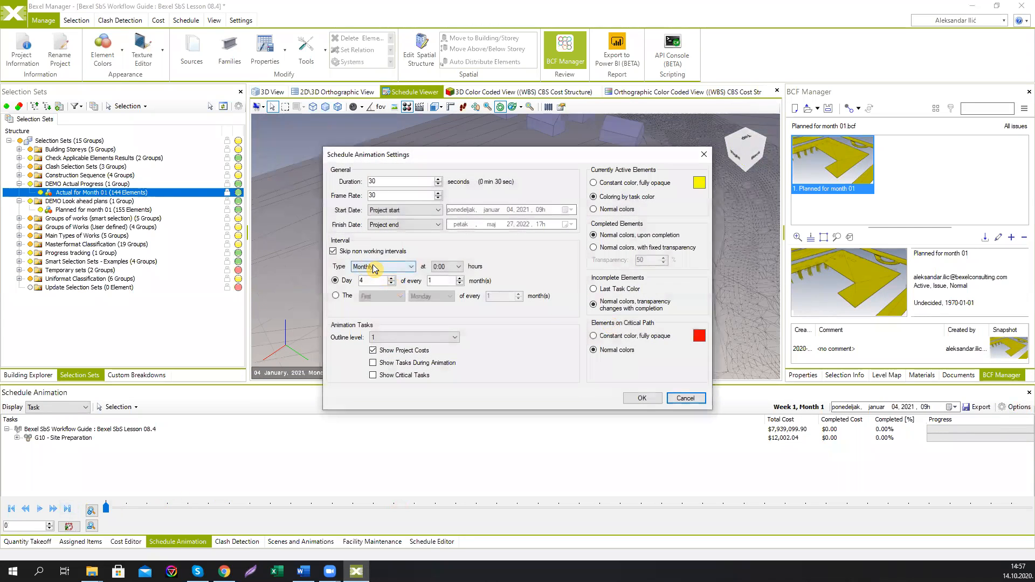
left_click(380, 266)
left_click(374, 276)
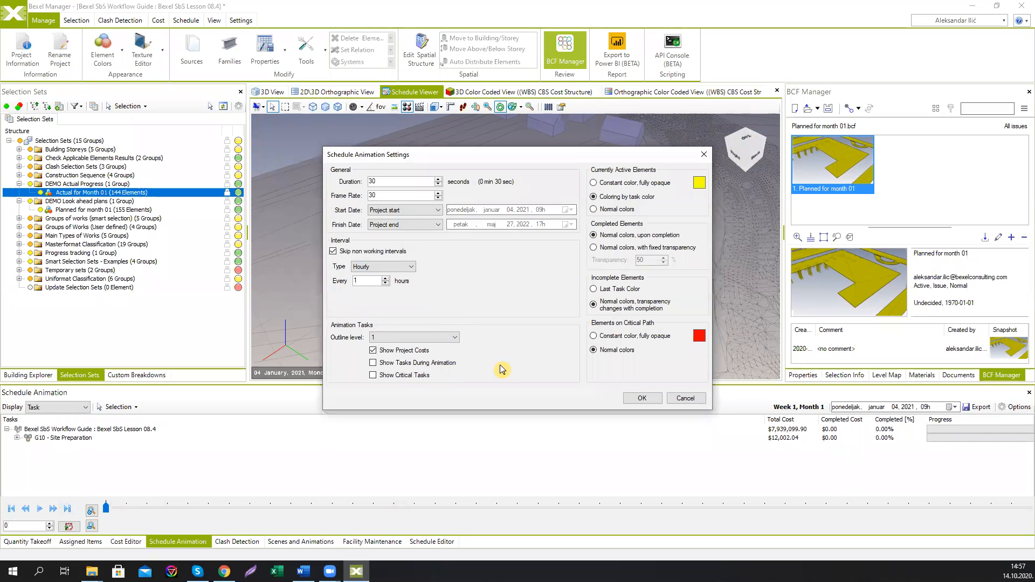
left_click(642, 397)
Step: Play the hourly schedule animation and pause it partway through
left_click(40, 509)
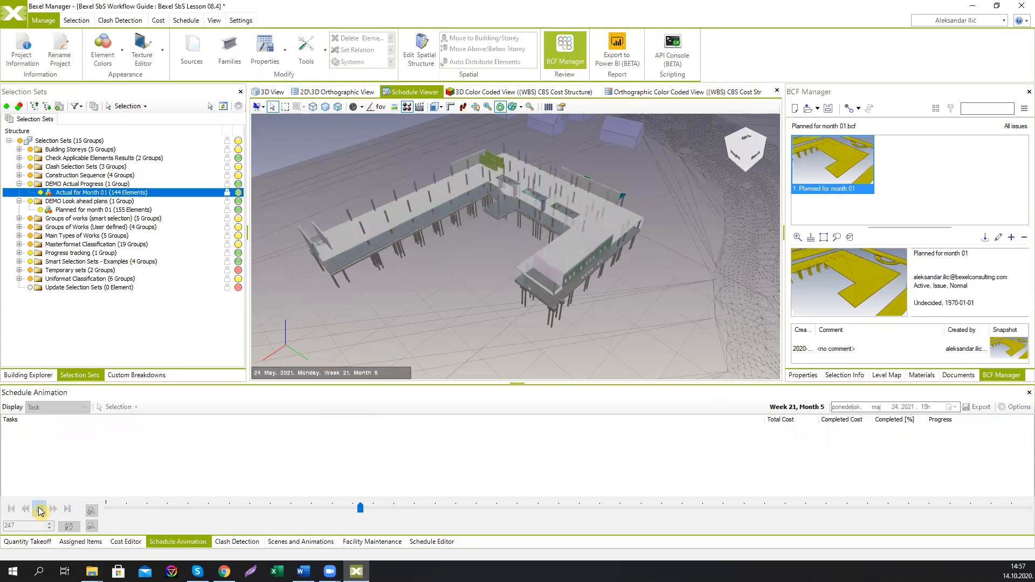
left_click(39, 510)
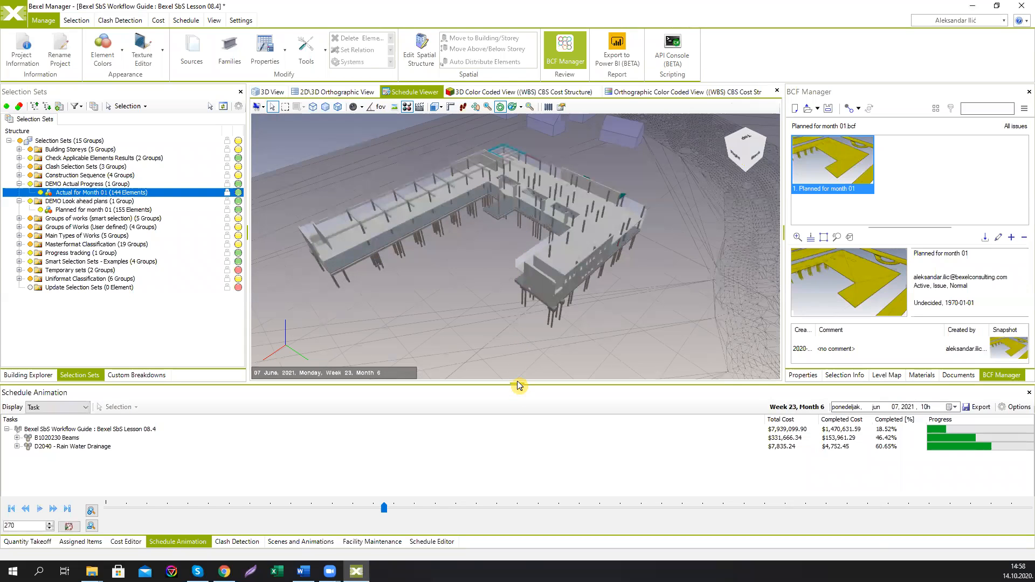
left_click_drag(514, 383, 511, 358)
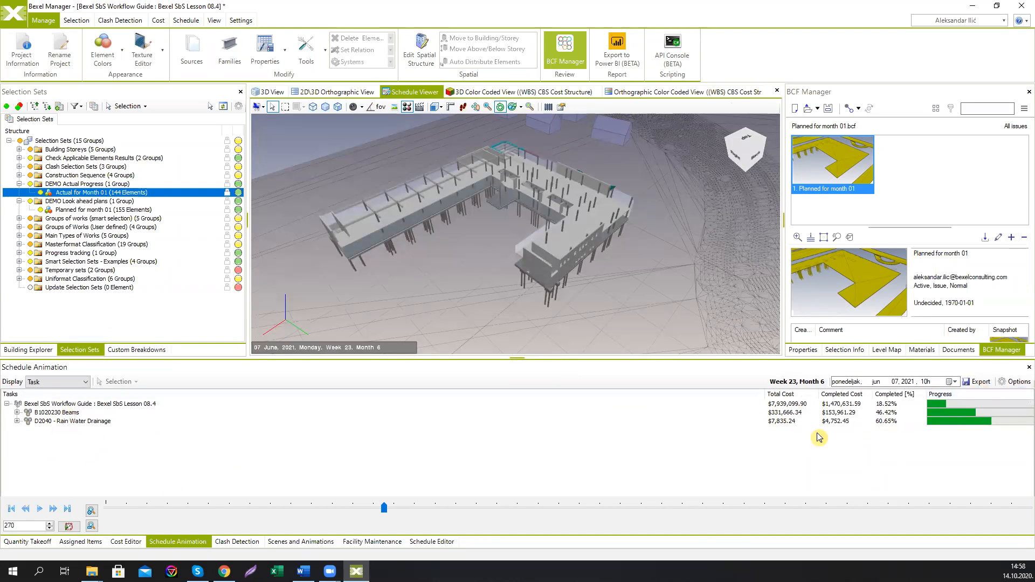
left_click(1024, 387)
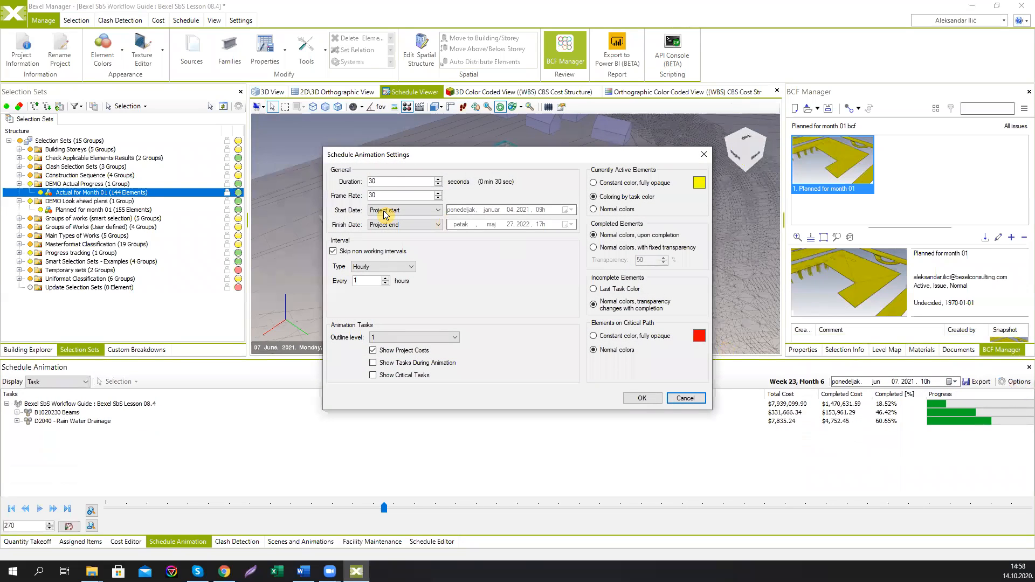
left_click(384, 181)
left_click(434, 210)
left_click(431, 227)
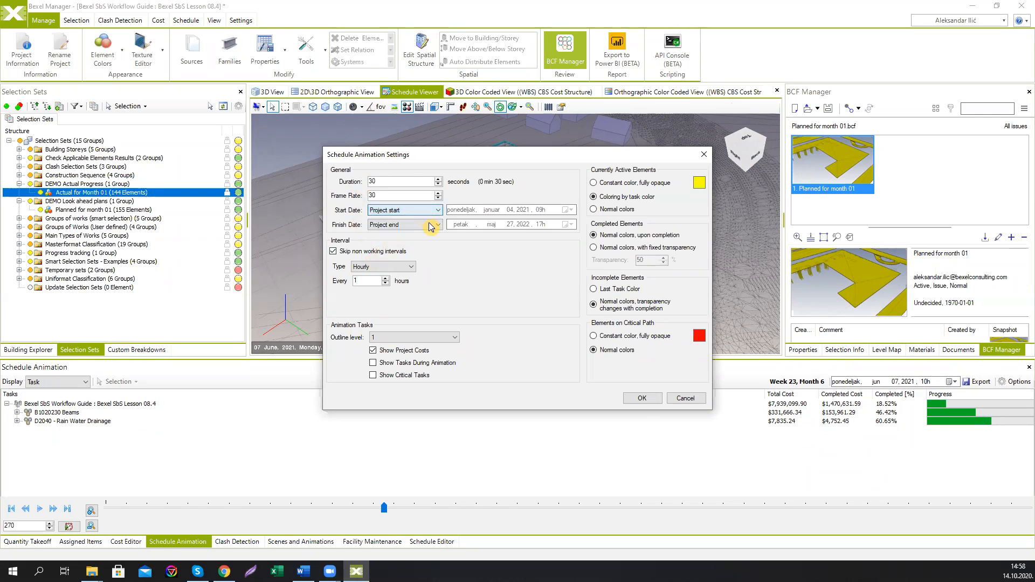
left_click(432, 227)
left_click(431, 227)
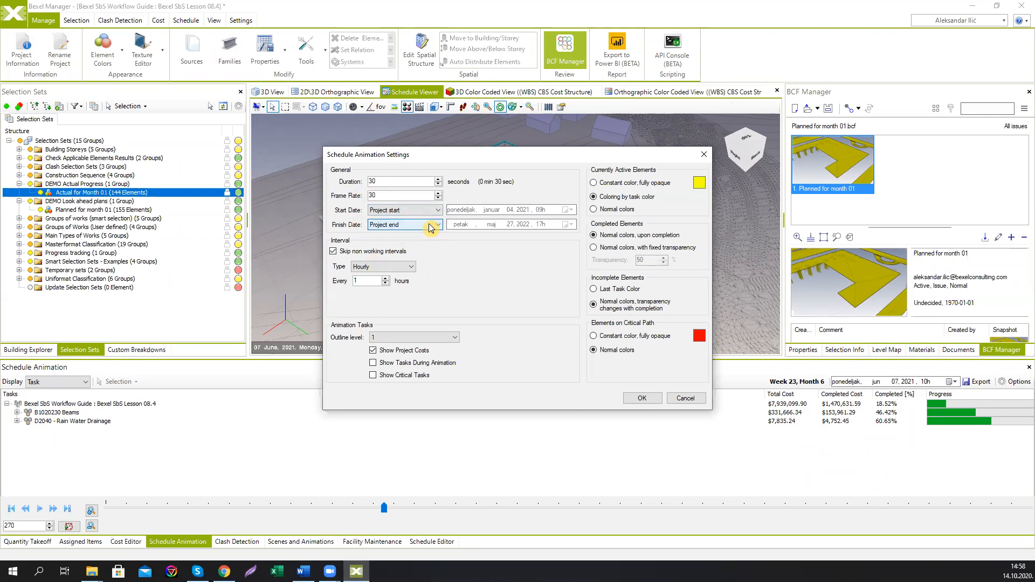
left_click(403, 267)
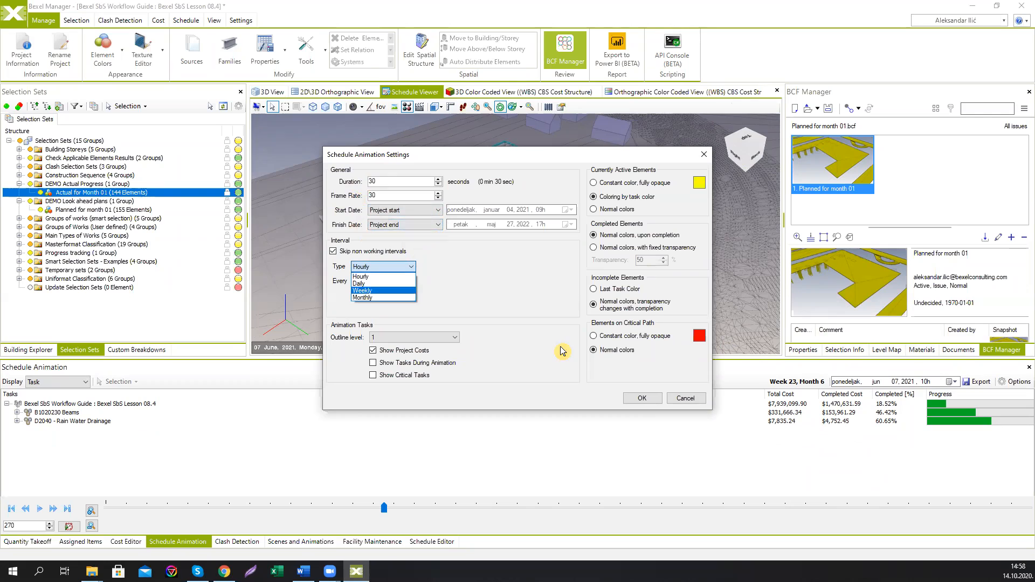
left_click(373, 277)
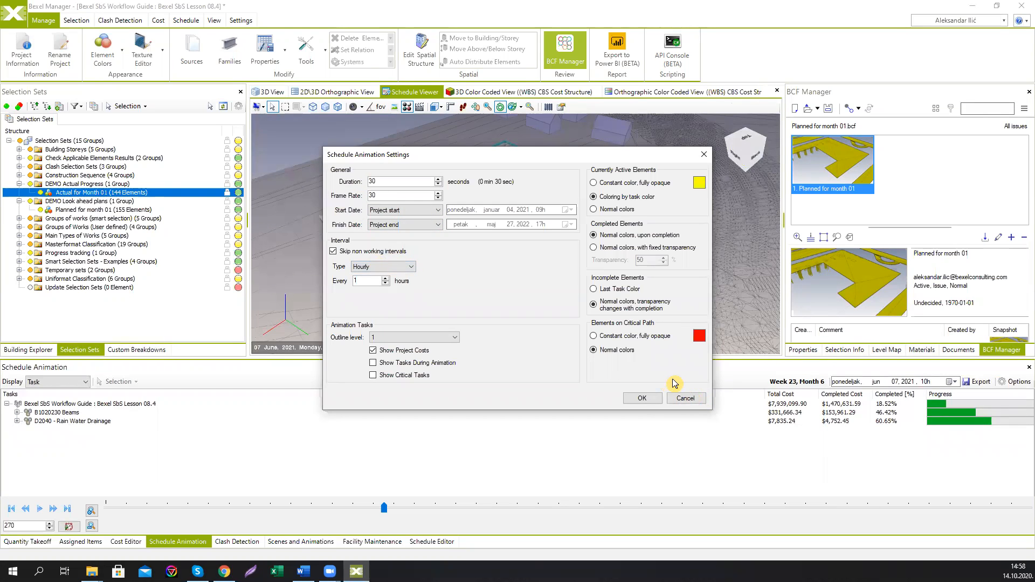
left_click(678, 397)
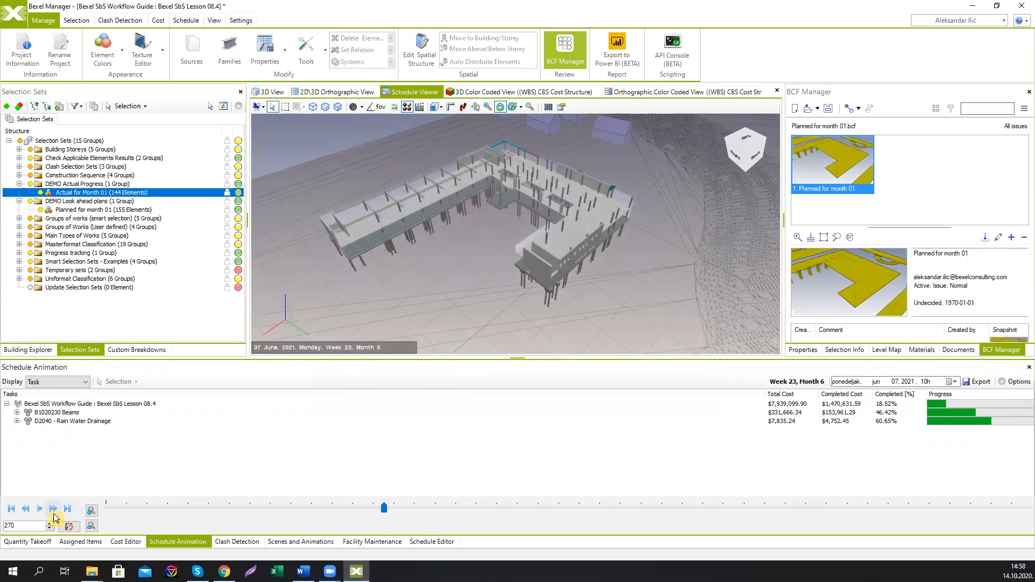
Step: Pause playback and set the schedule animation interval type to Weekly
left_click(39, 509)
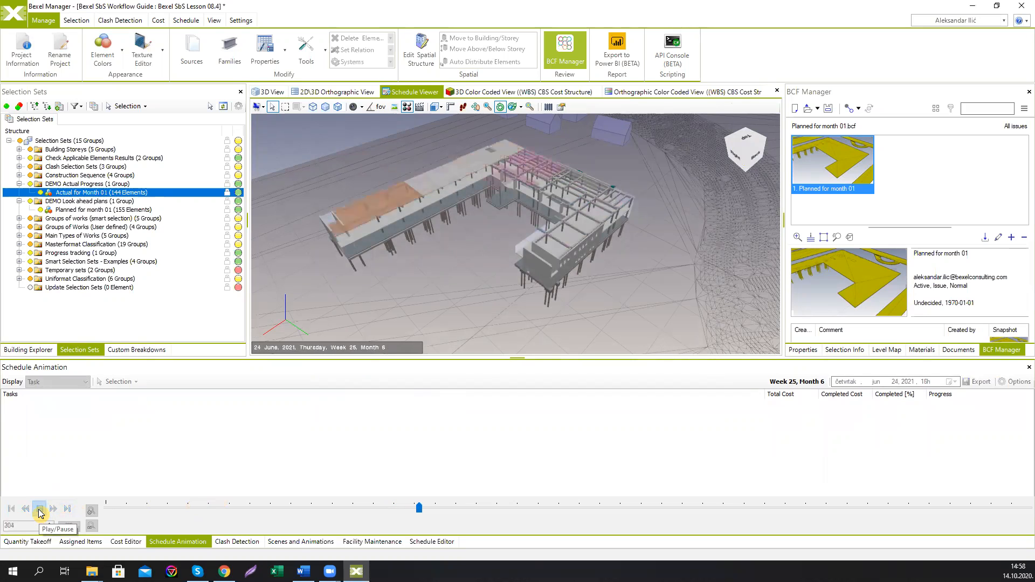
left_click(40, 509)
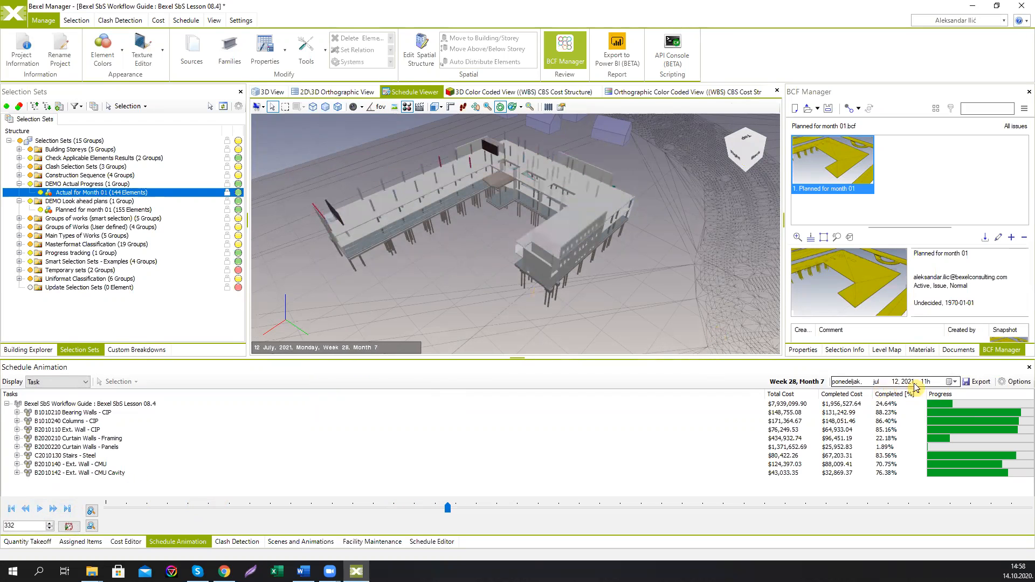
left_click(1010, 386)
left_click(392, 267)
left_click(380, 291)
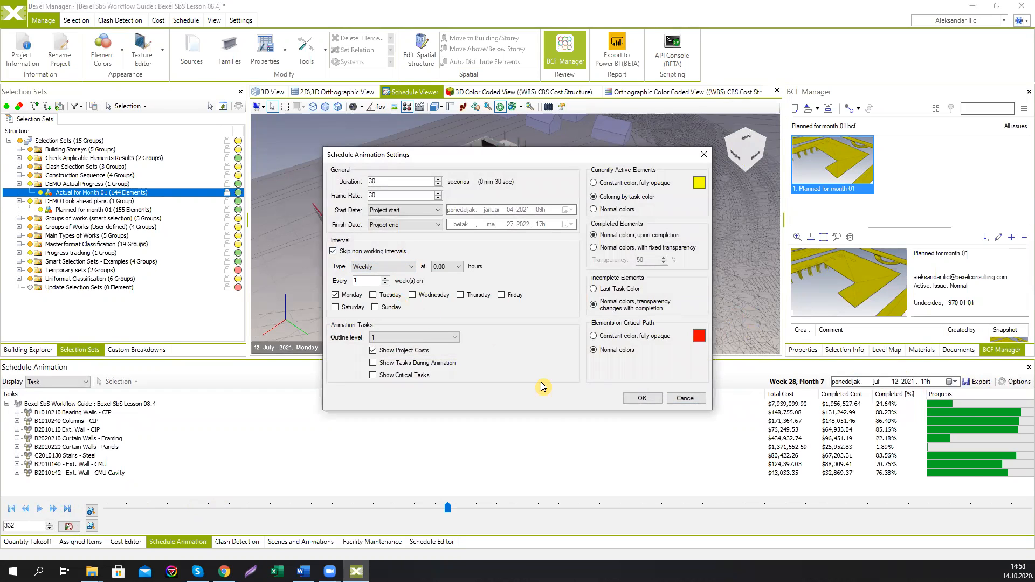
left_click(637, 399)
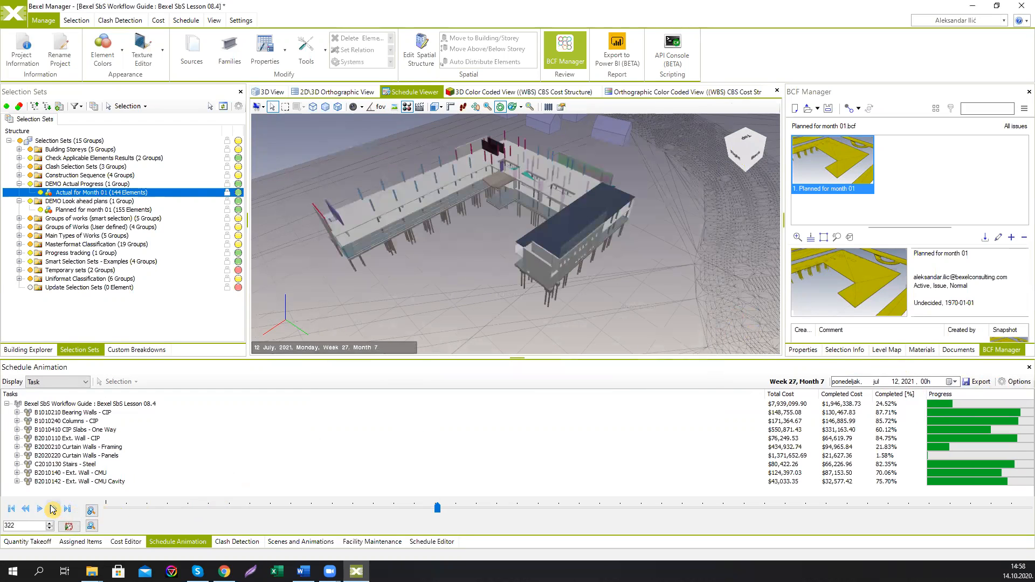
Step: Play the weekly animation, then scrub the timeline to late March and step forward one week
left_click(42, 508)
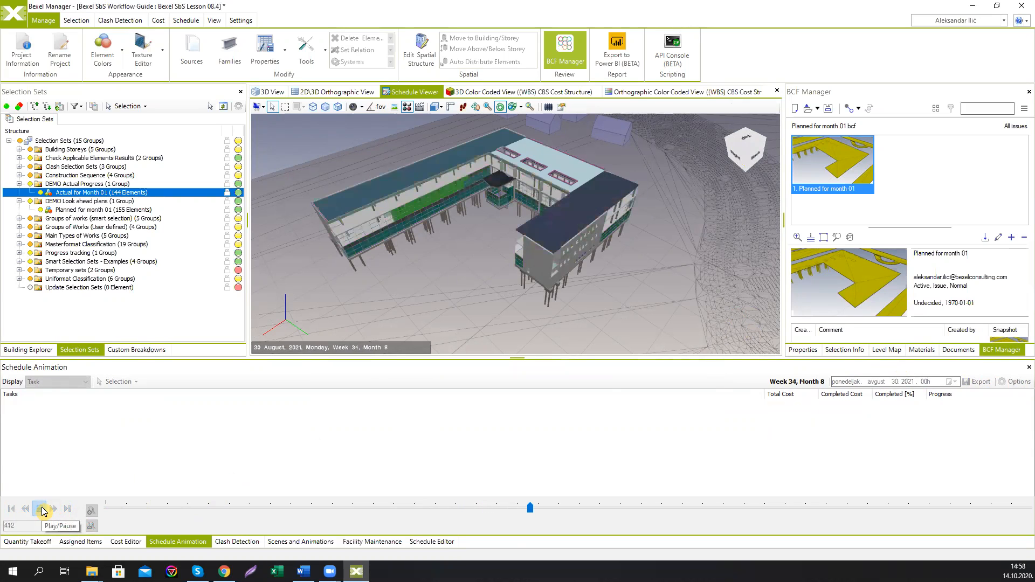
left_click(43, 509)
left_click(260, 509)
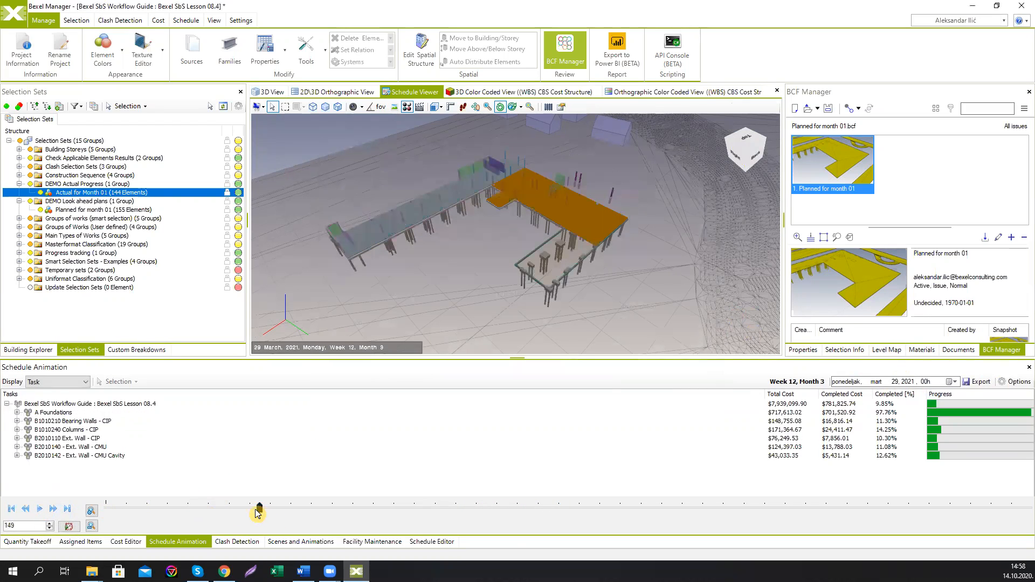
left_click(52, 509)
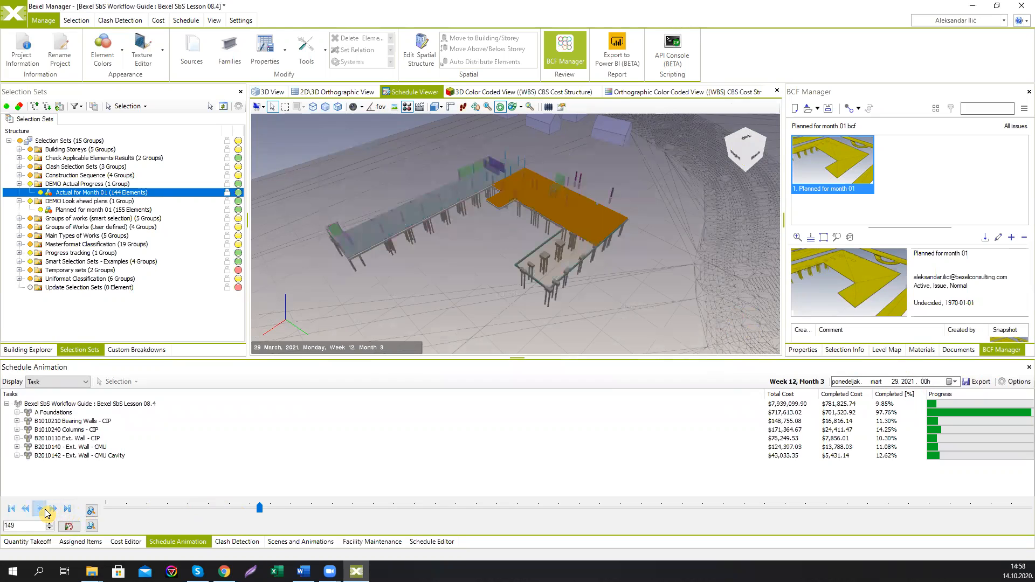
left_click(1015, 381)
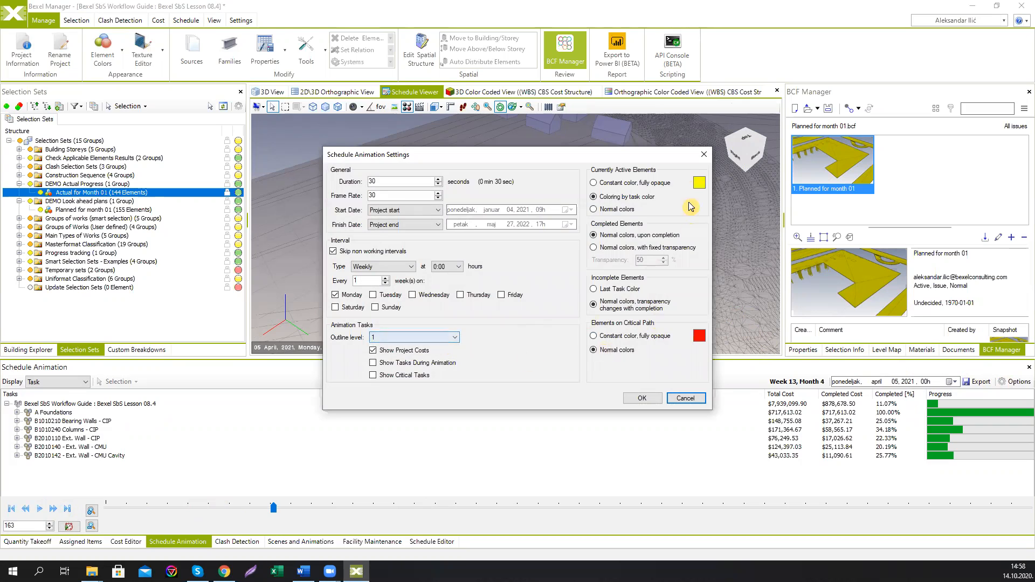
left_click_drag(596, 157, 518, 150)
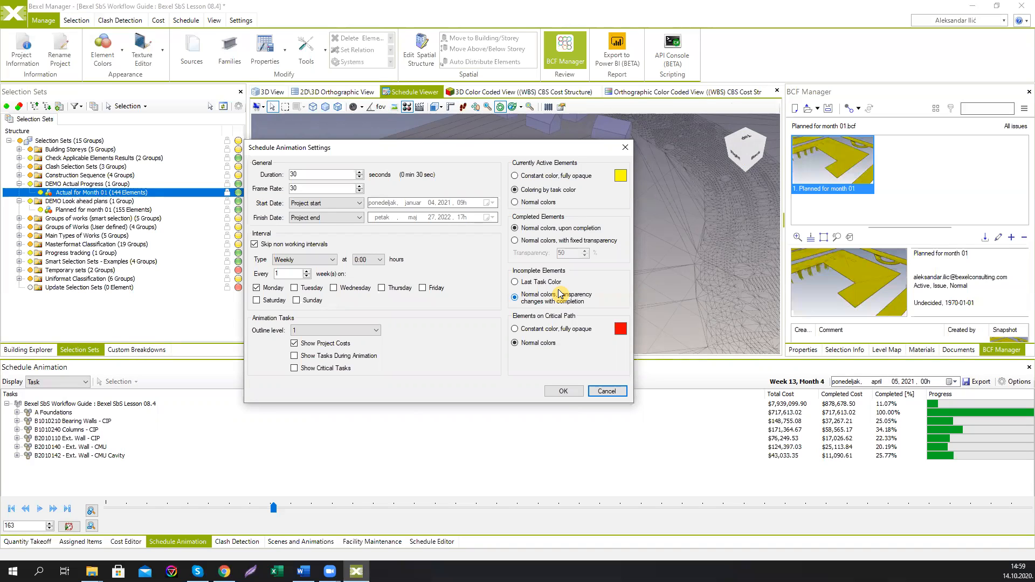
left_click(626, 145)
Step: In the 3D View, select the Existing (Site) temporary selection set's elements and zoom to them
middle_click_drag(596, 202, 592, 229)
middle_click_drag(588, 182, 598, 171)
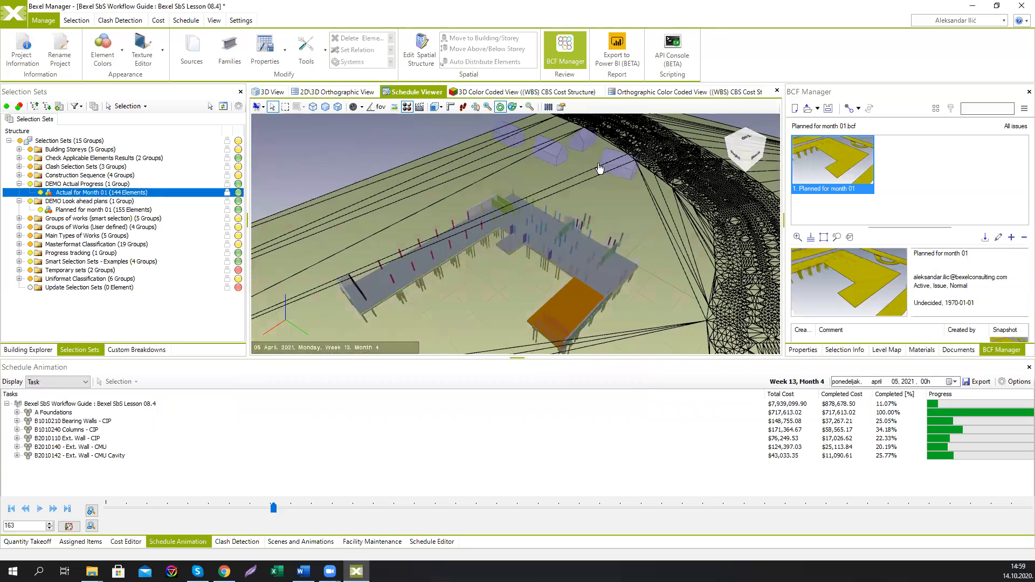
left_click(276, 92)
middle_click_drag(341, 154, 397, 183)
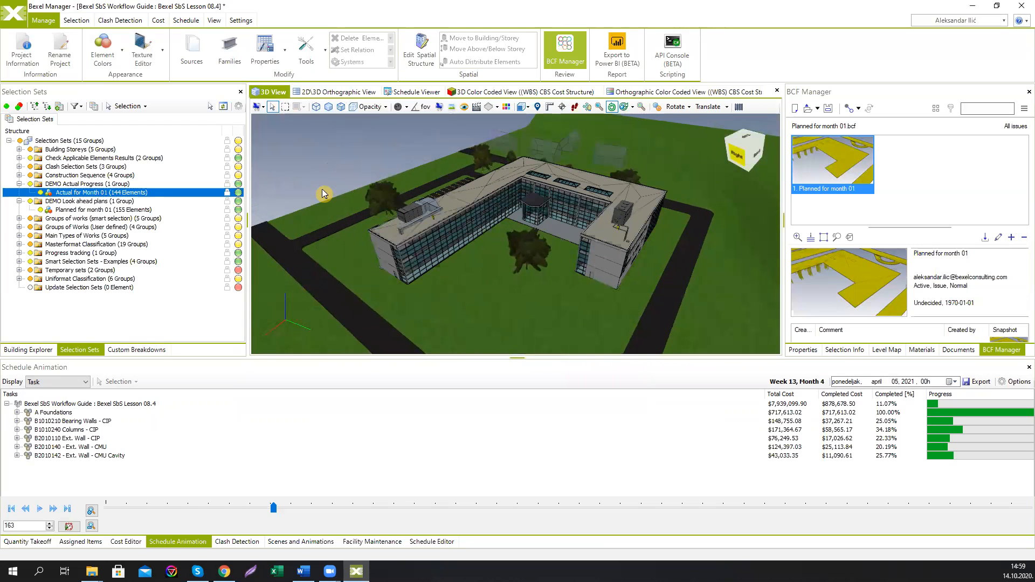
left_click(19, 271)
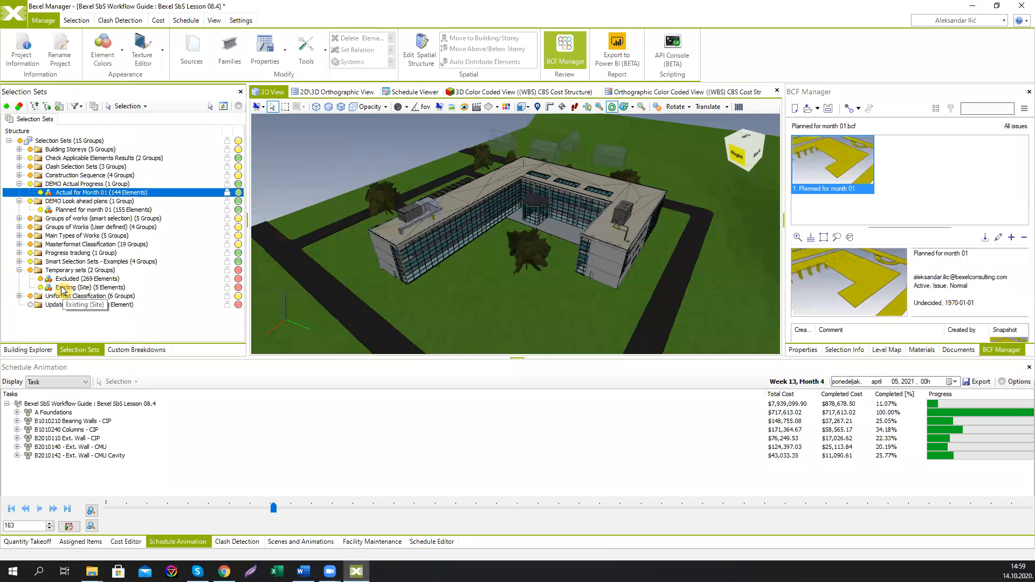
left_click(67, 288)
left_click(210, 106)
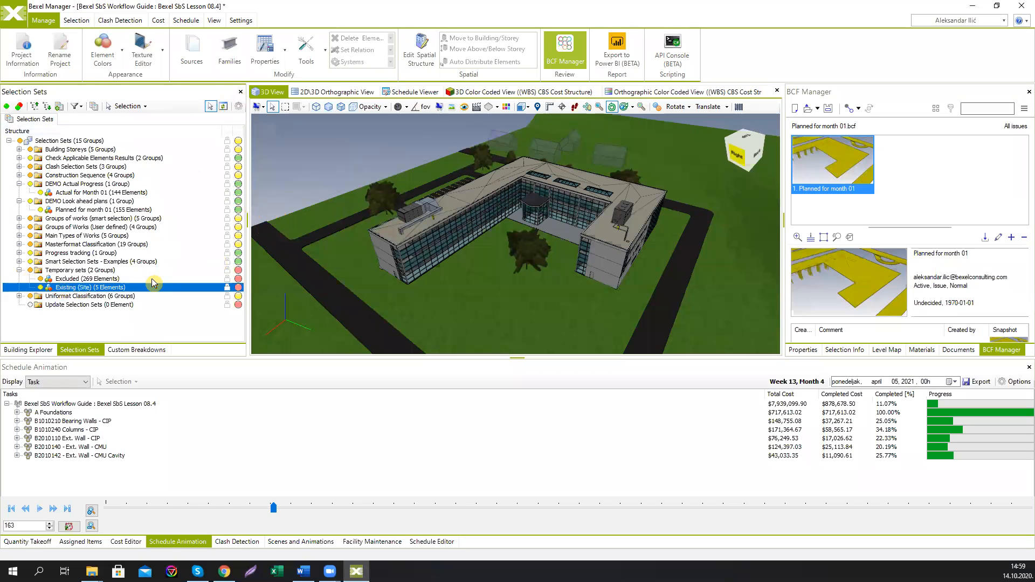
right_click(371, 168)
mouse_move(432, 211)
left_click(542, 225)
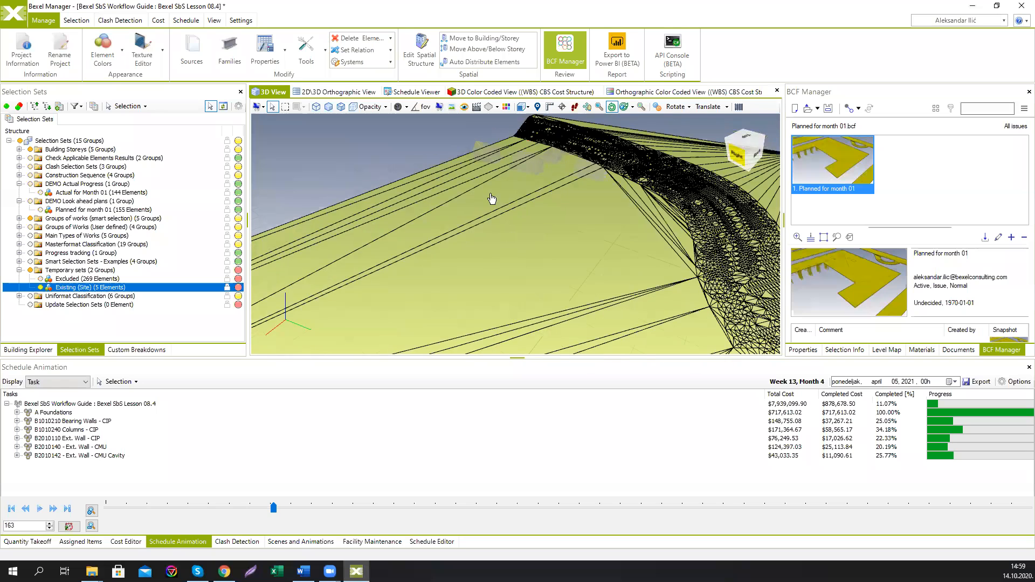
Step: Switch to the Schedule Viewer and hide elements in its viewport
left_click(415, 92)
right_click(404, 151)
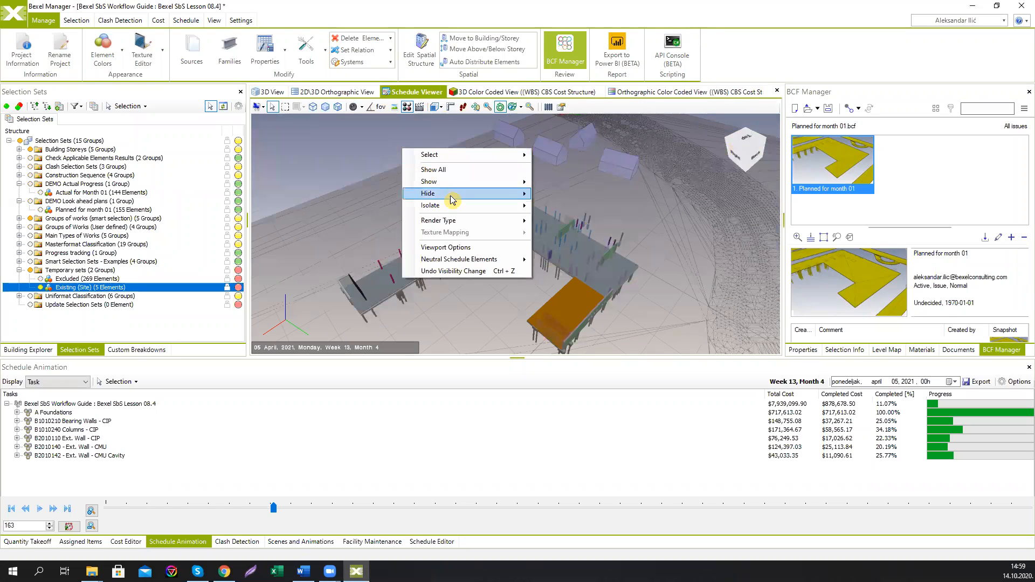
mouse_move(466, 259)
left_click(590, 271)
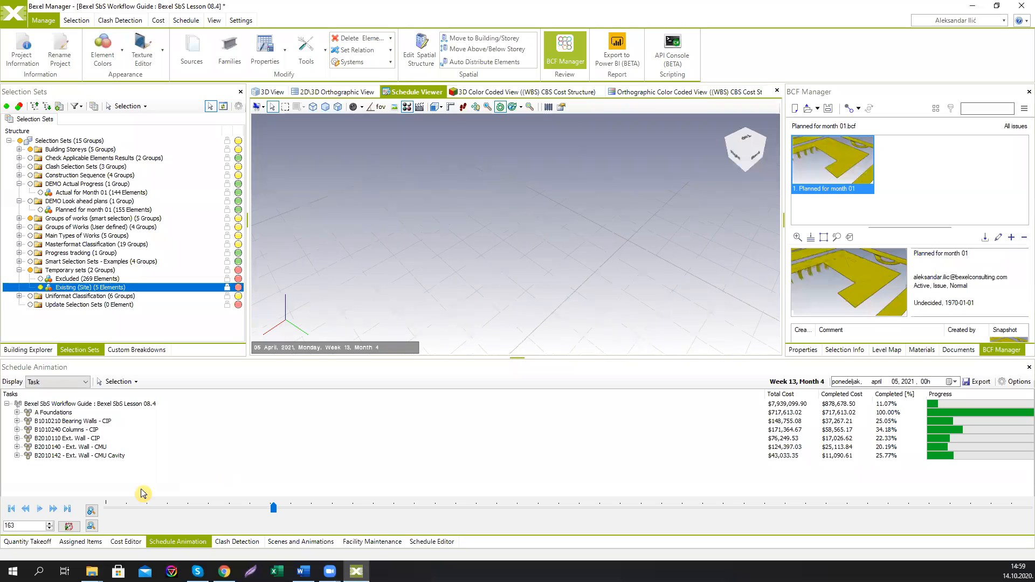
Step: Resume the schedule animation and show all elements in the Schedule Viewer again
left_click(41, 508)
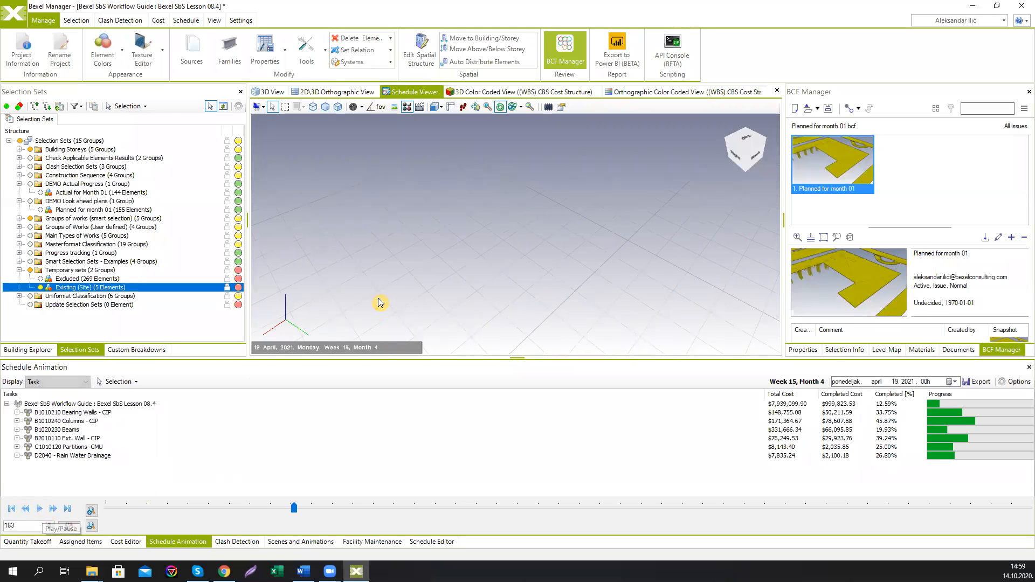
right_click(400, 221)
left_click(442, 246)
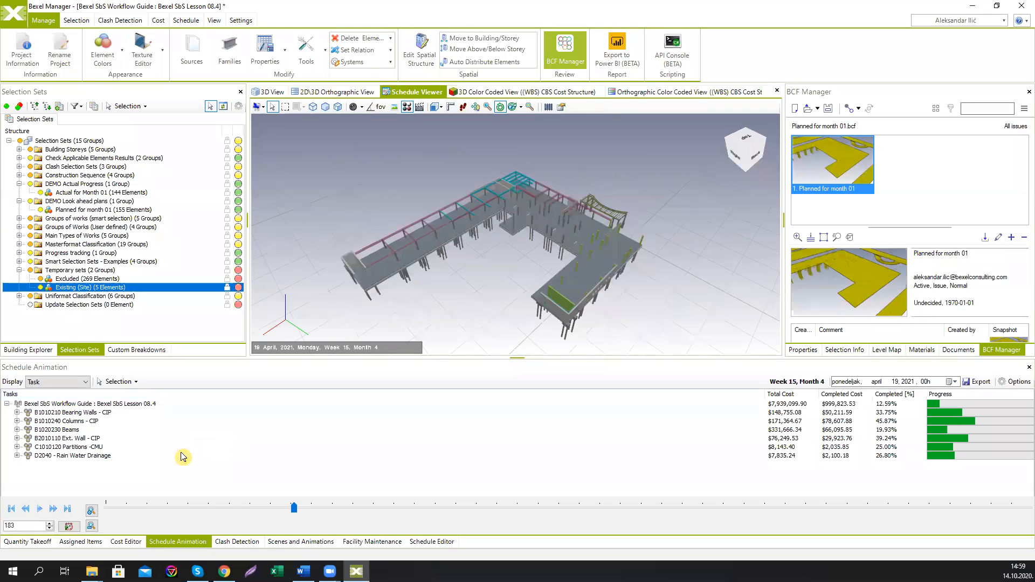
Step: Scrub the timeline back to early February, then play and pause the animation
left_click(142, 509)
left_click(41, 509)
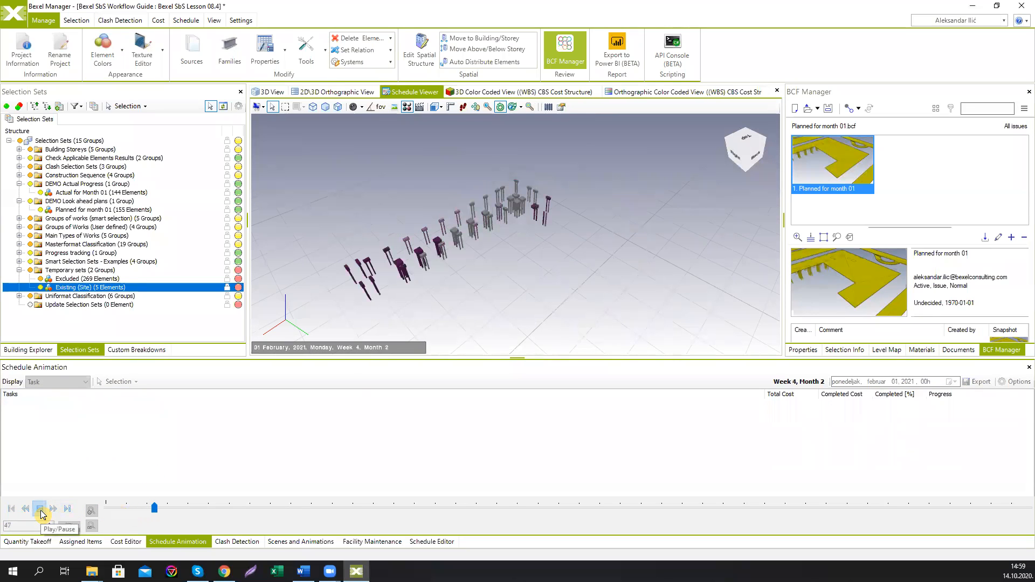
left_click(41, 510)
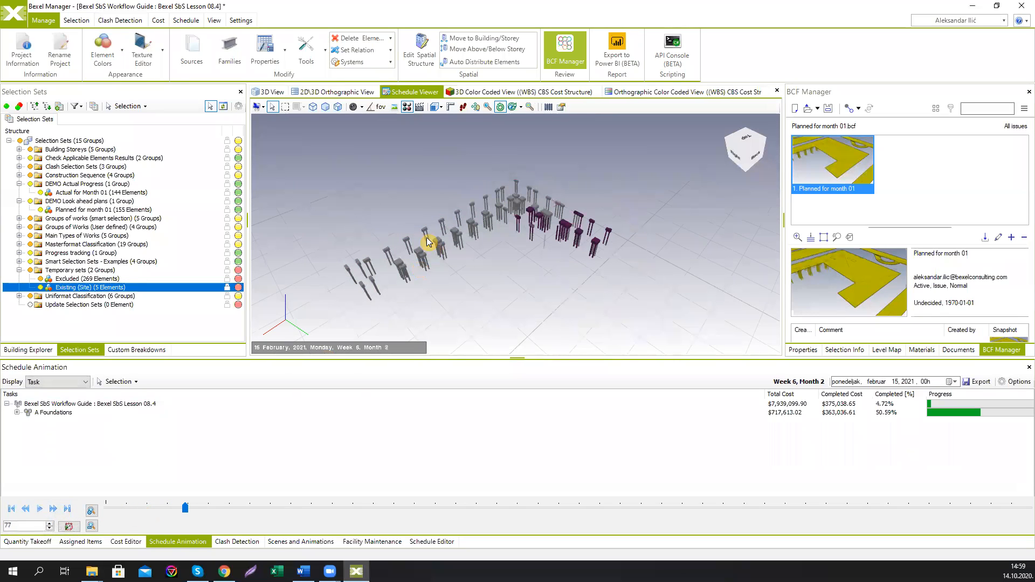
Step: Add the selected Existing (Site) elements as neutral schedule elements in the Schedule Viewer
left_click(268, 95)
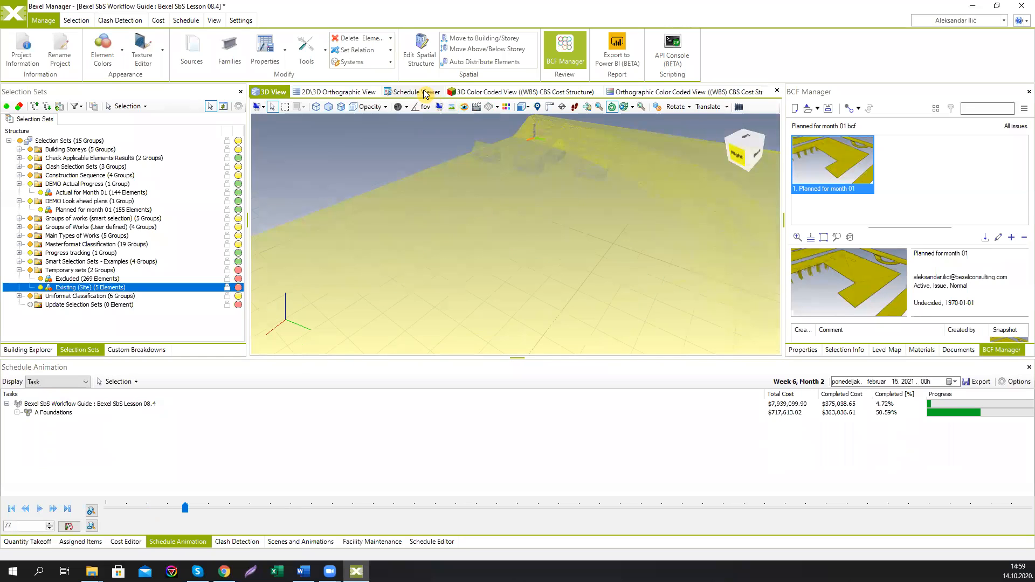
left_click(424, 94)
right_click(400, 165)
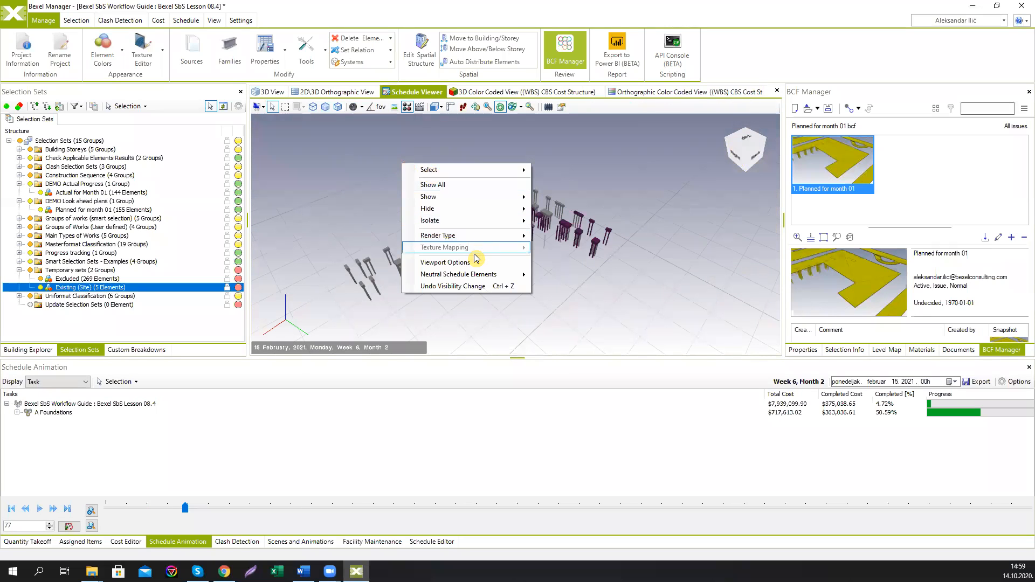
mouse_move(485, 274)
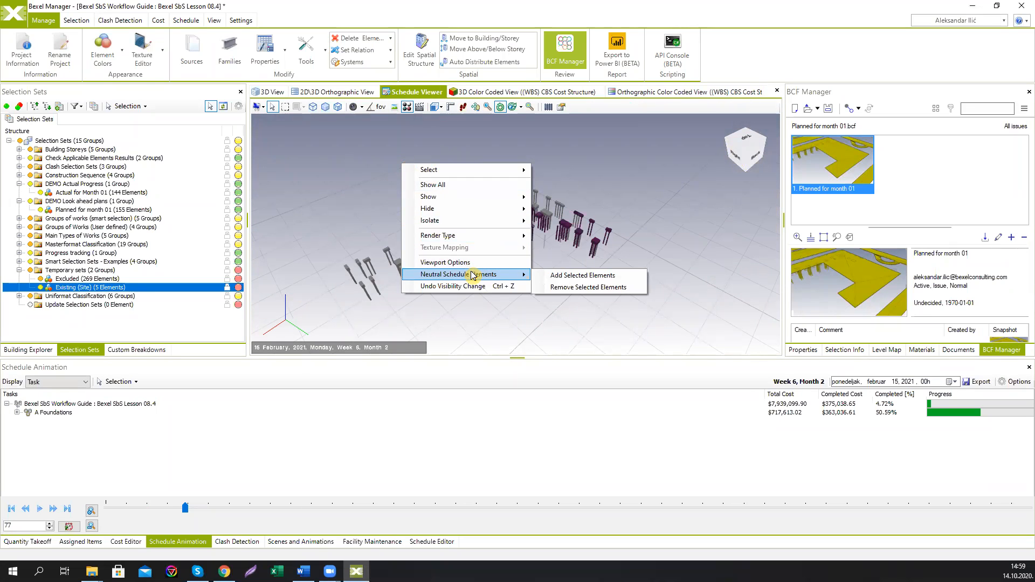
left_click(581, 278)
Step: Rewind the timeline to January, play the animation and pause it in late March
left_click(382, 137)
middle_click_drag(409, 161, 387, 164)
scroll(386, 165, "down", 3)
scroll(386, 164, "up", 2)
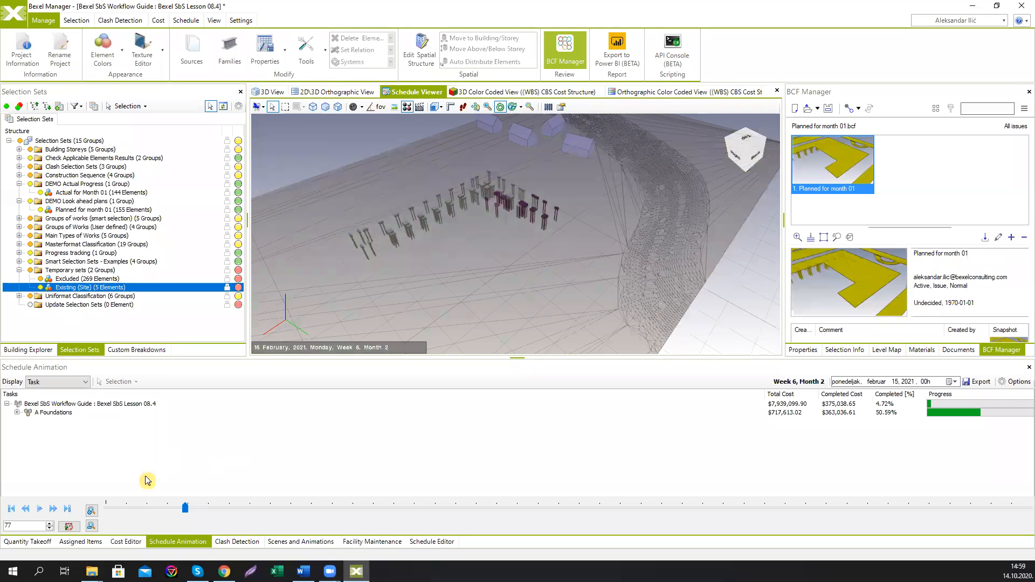
left_click(123, 508)
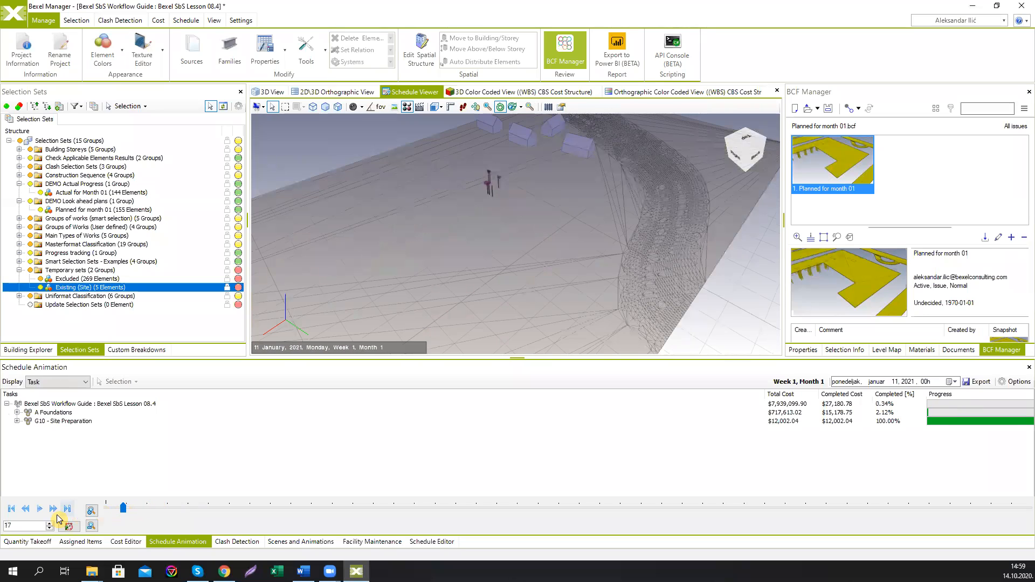
left_click(41, 509)
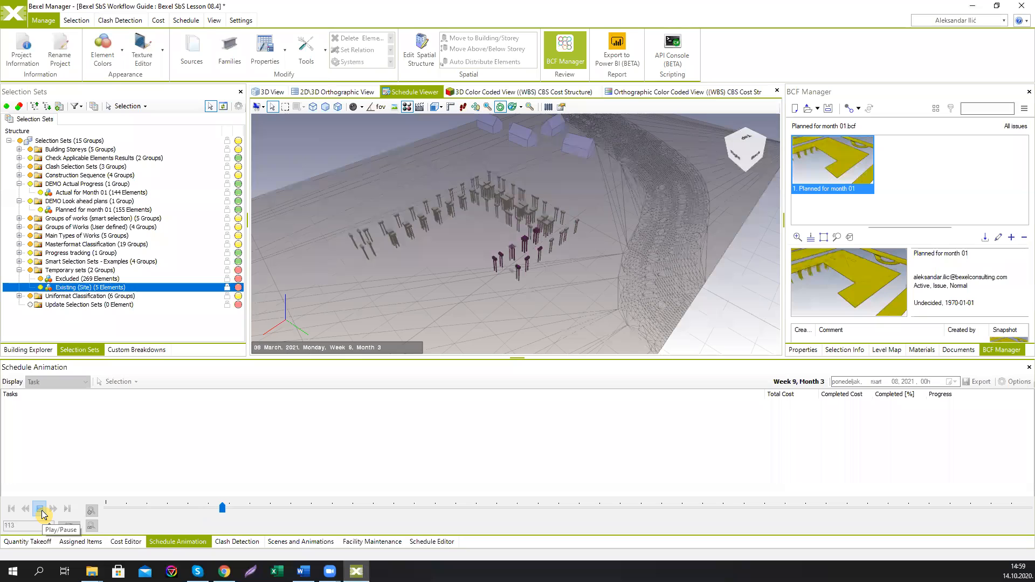
left_click(41, 509)
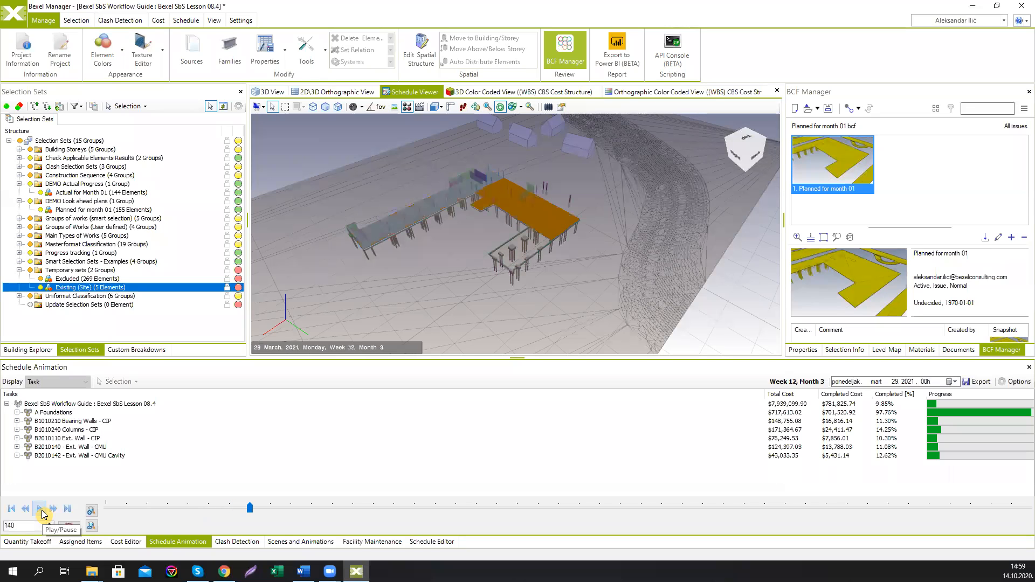
Step: Set the schedule animation interval type to Daily in the animation options
left_click(1001, 384)
left_click(389, 267)
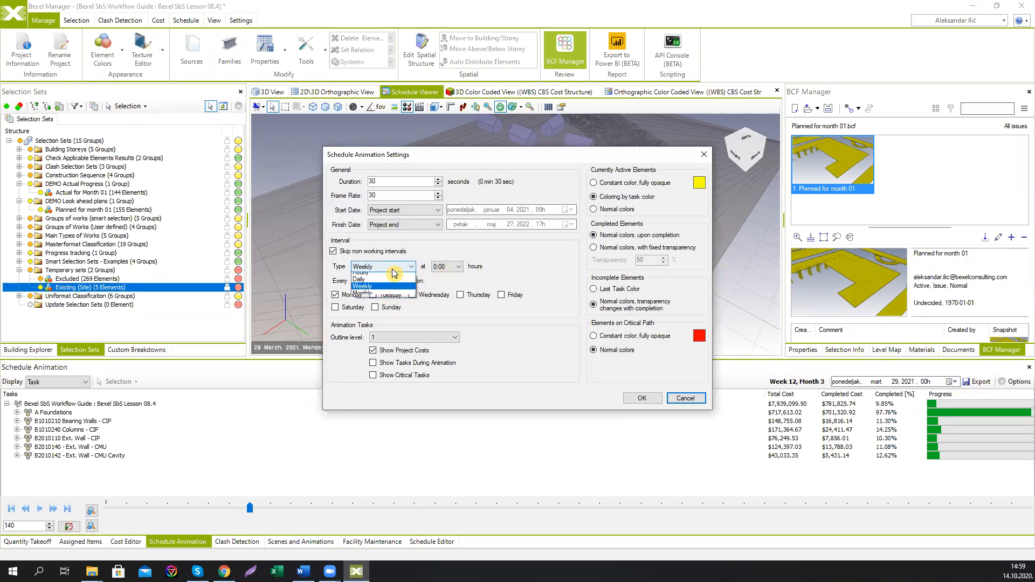
left_click(387, 278)
left_click(642, 398)
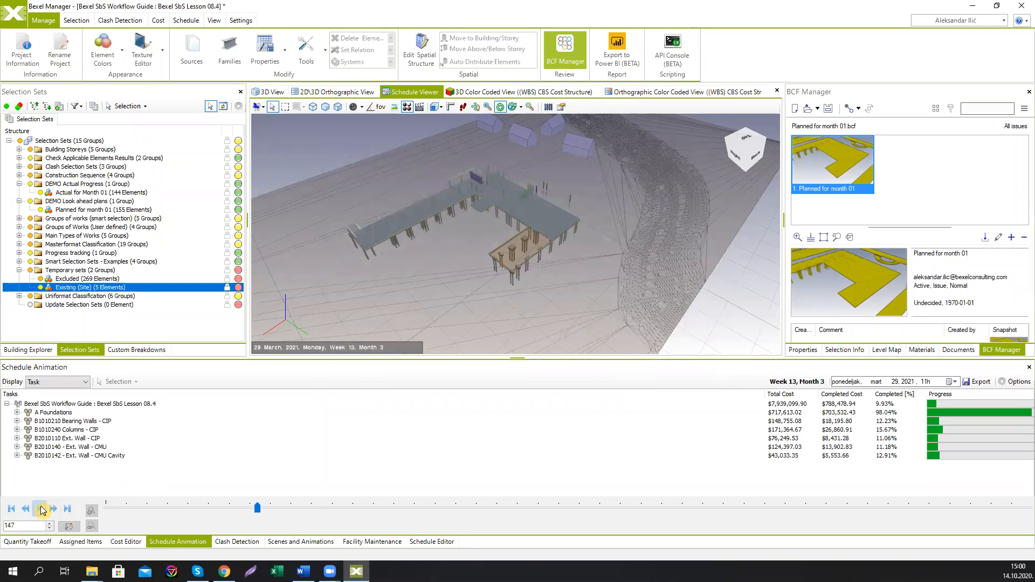
Step: Play the animation to September and turn on the activity legend in the schedule legend settings
left_click(42, 509)
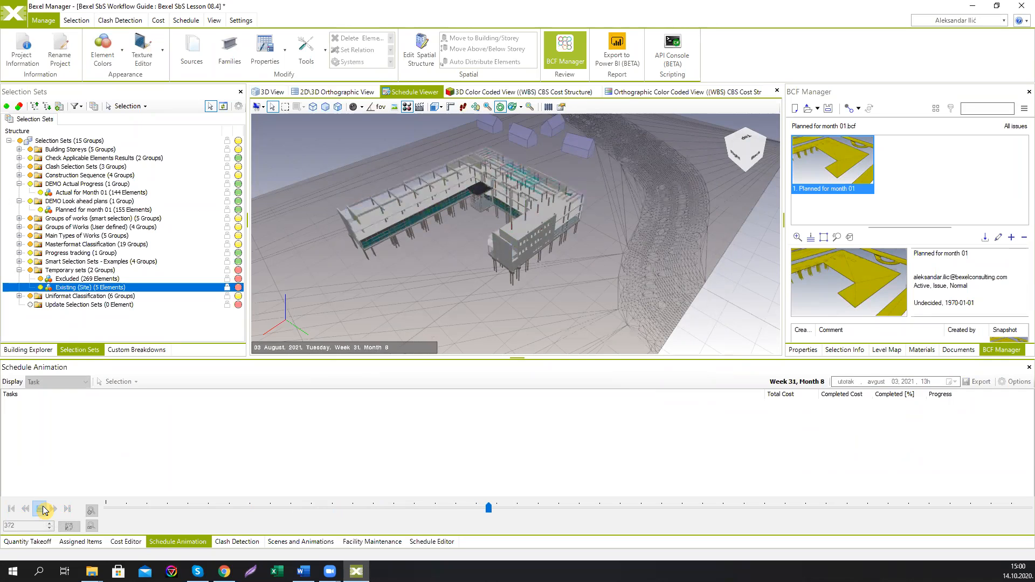
left_click(44, 510)
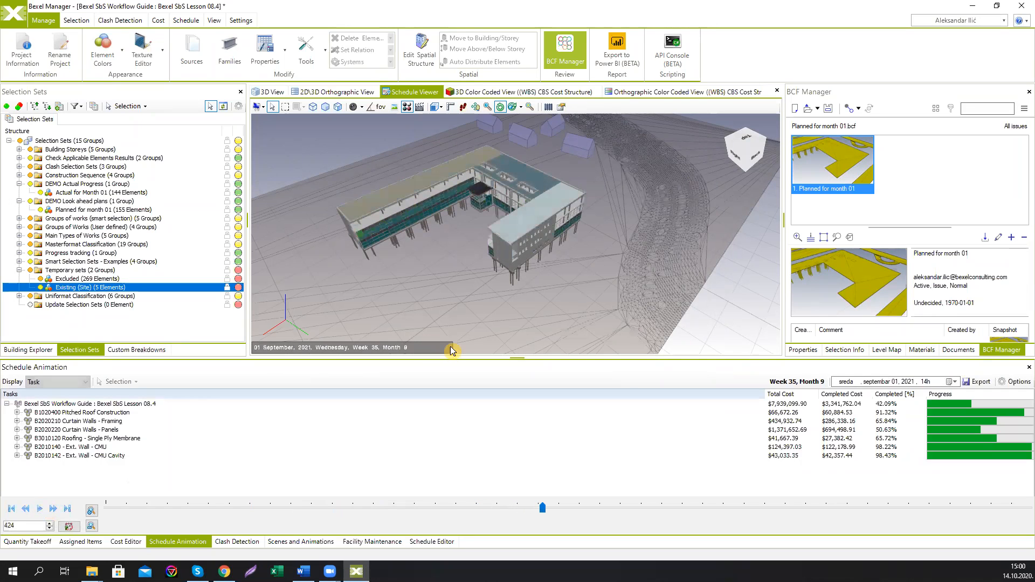
middle_click_drag(472, 202, 481, 229)
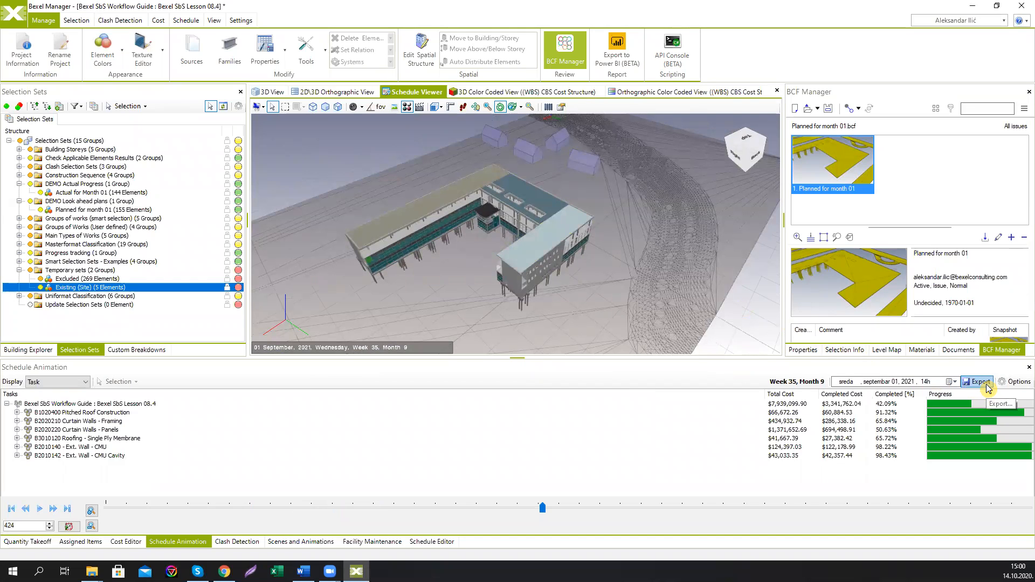
left_click(562, 108)
left_click(316, 158)
left_click(656, 407)
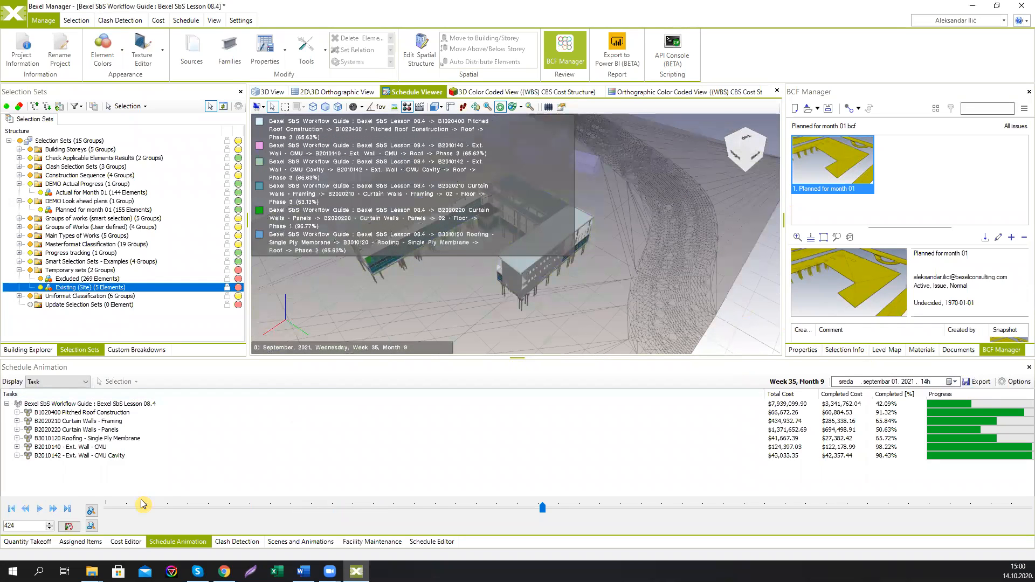
Step: Play on to October, then replace the activity legend with a project legend showing project costs and completed percentage
left_click(41, 509)
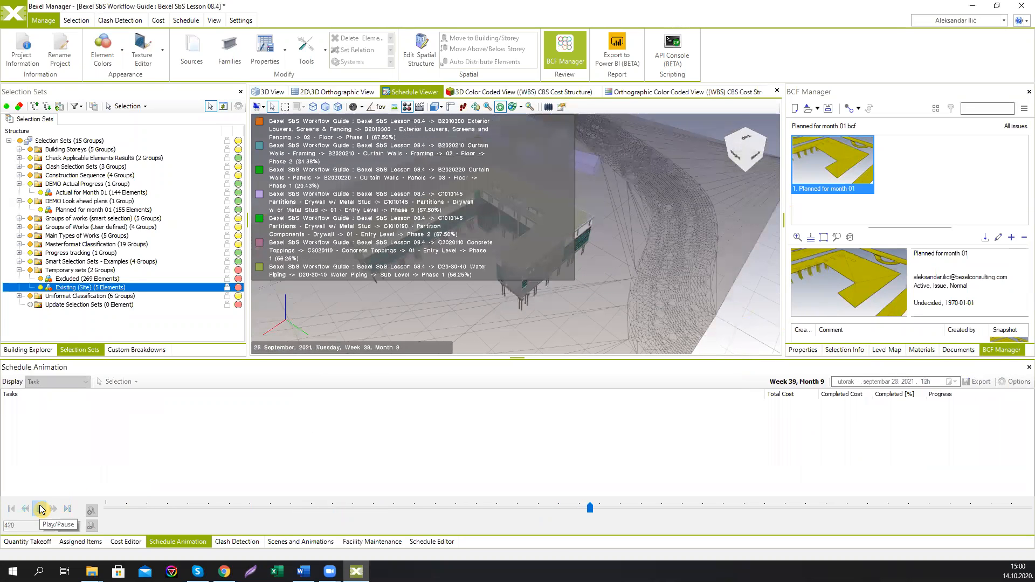
left_click(40, 509)
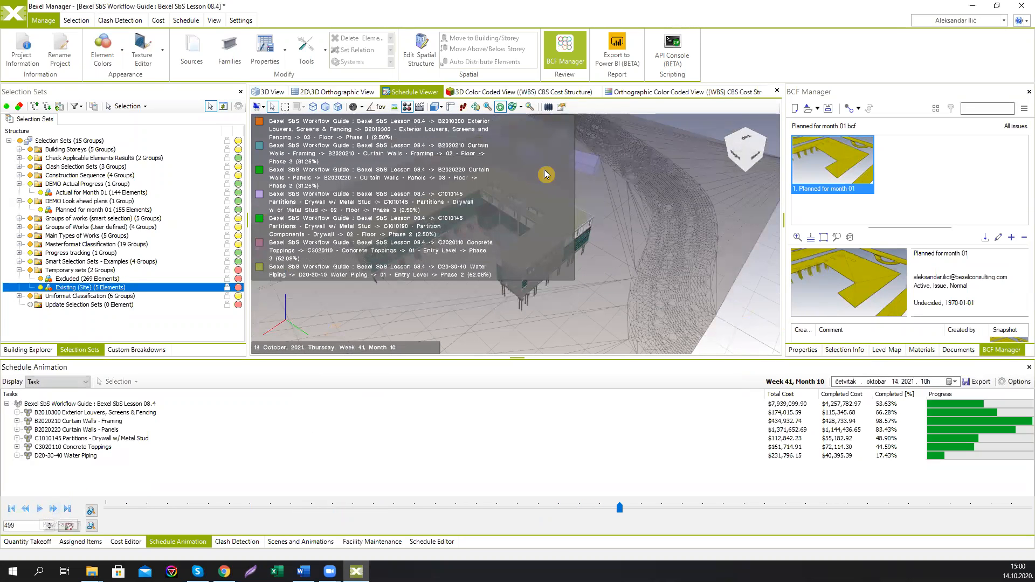
left_click(562, 109)
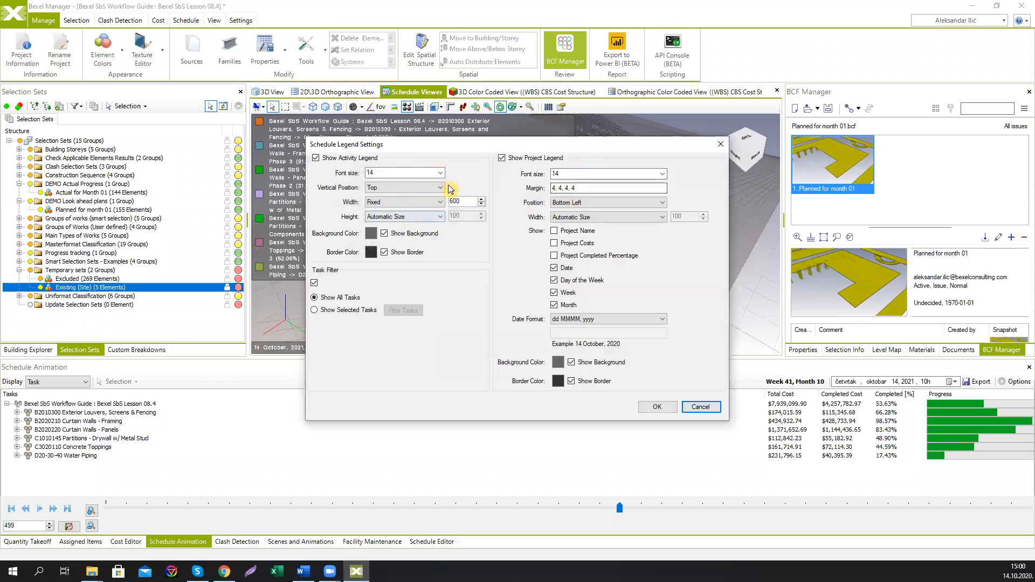
left_click(315, 158)
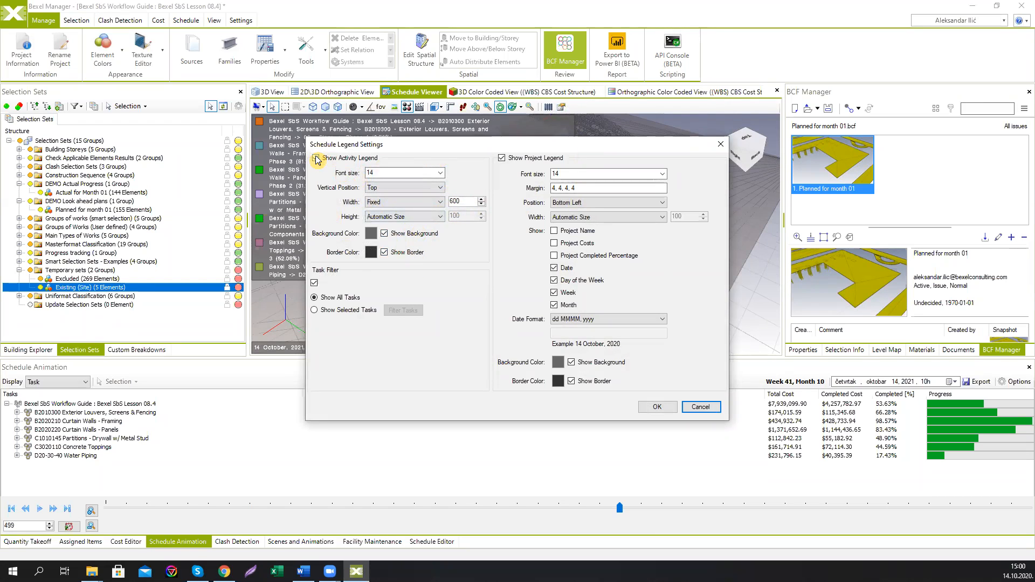
left_click(555, 245)
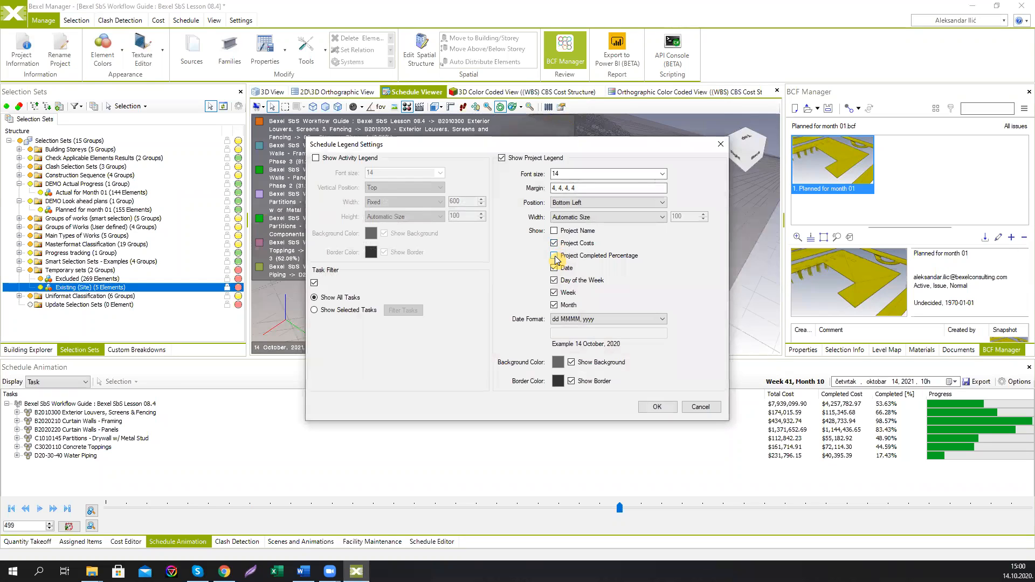
left_click(654, 407)
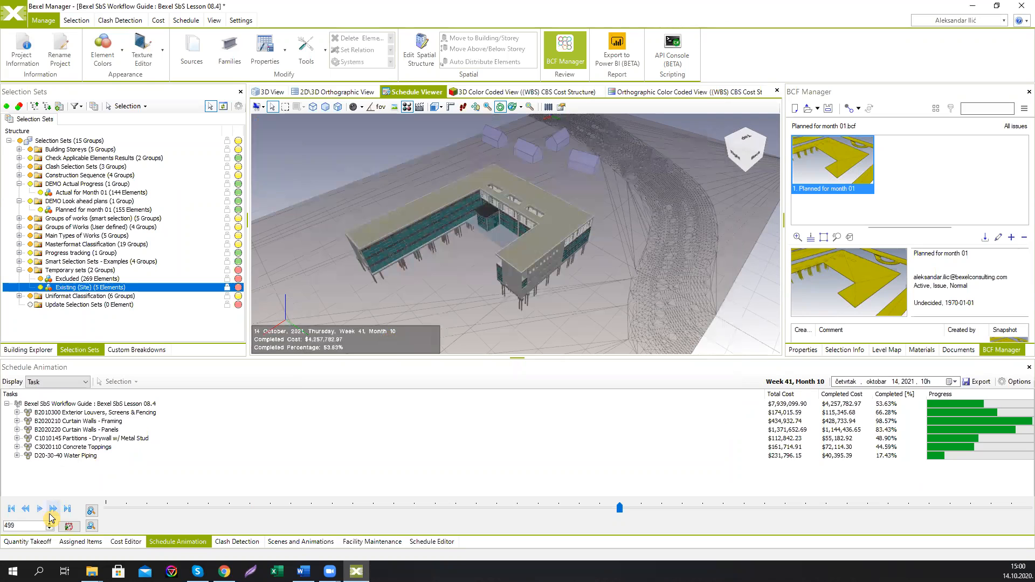
Step: Play the animation to mid-December, then try the Video export settings and close the export dialog without exporting
left_click(50, 511)
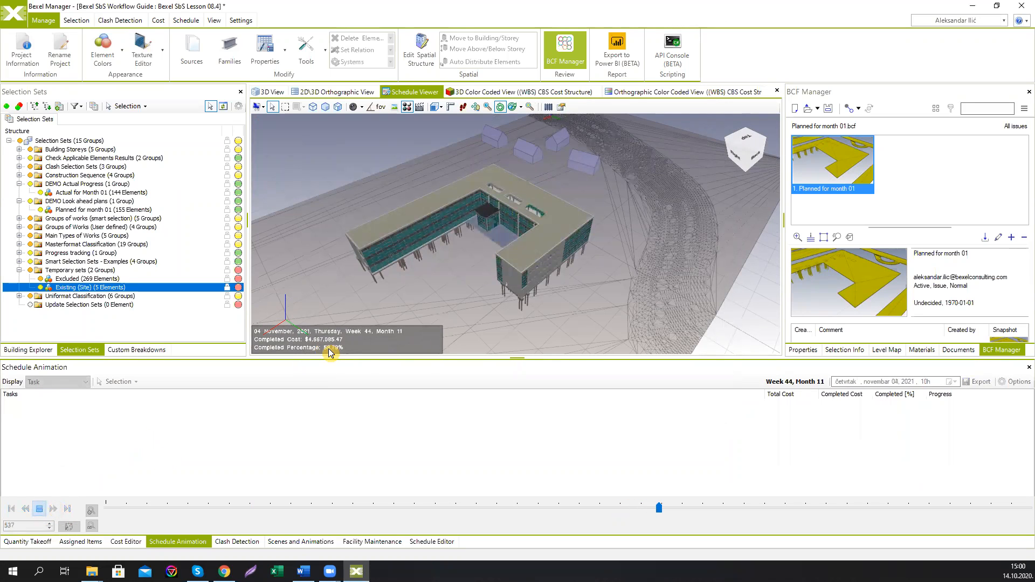
left_click(52, 510)
left_click(983, 380)
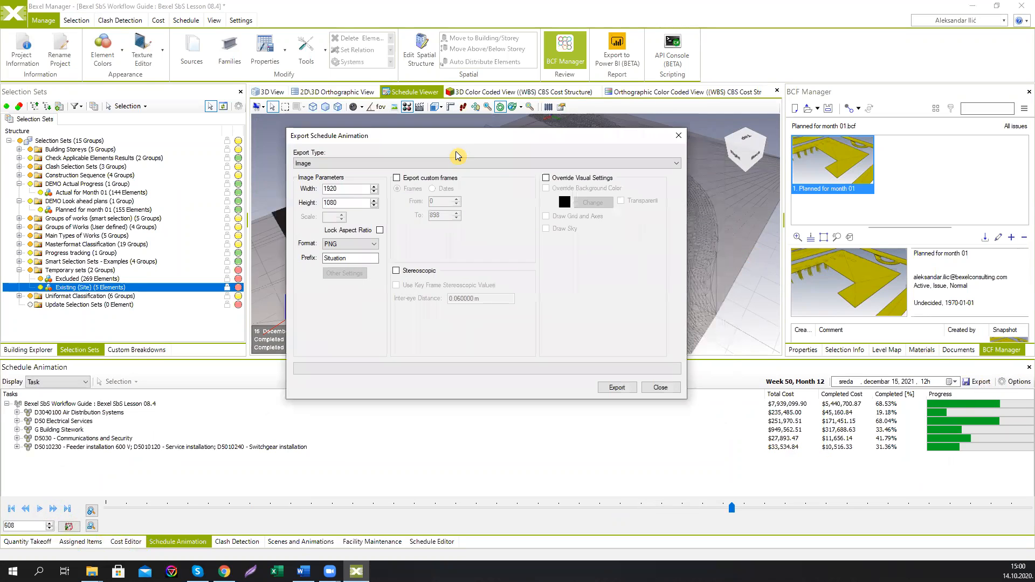
left_click(453, 160)
left_click(413, 177)
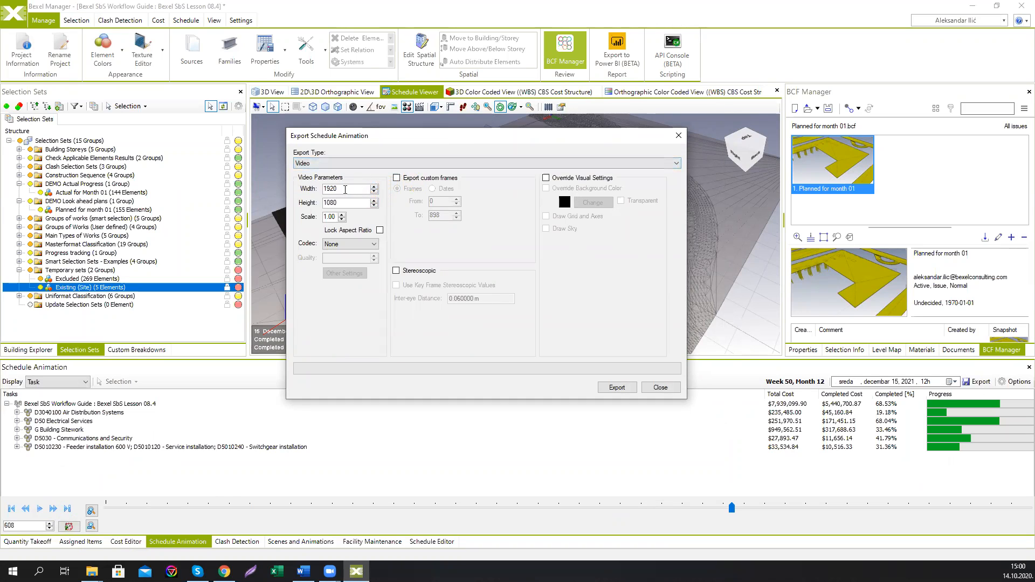
double_click(348, 188)
left_click(397, 177)
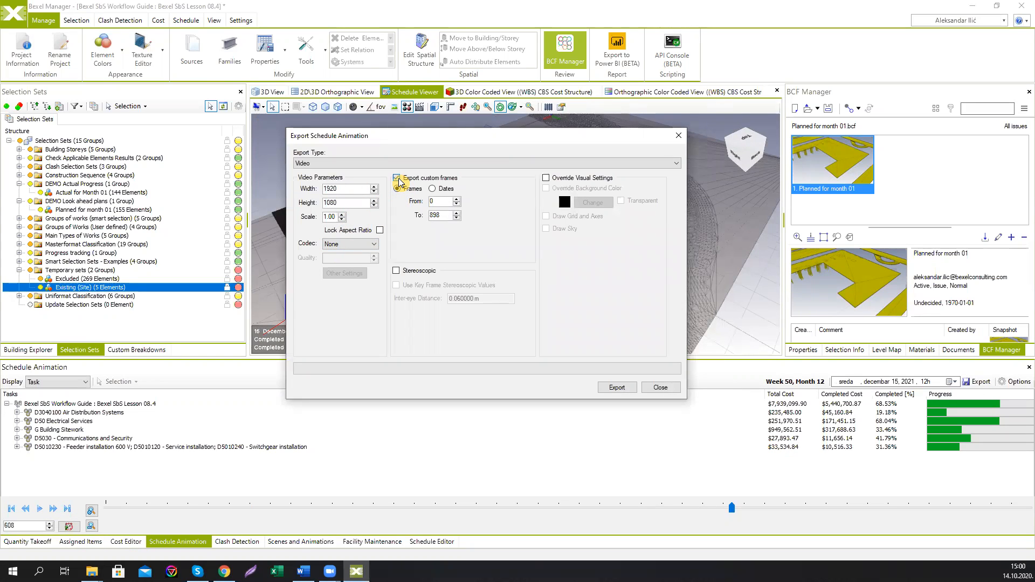
left_click(397, 177)
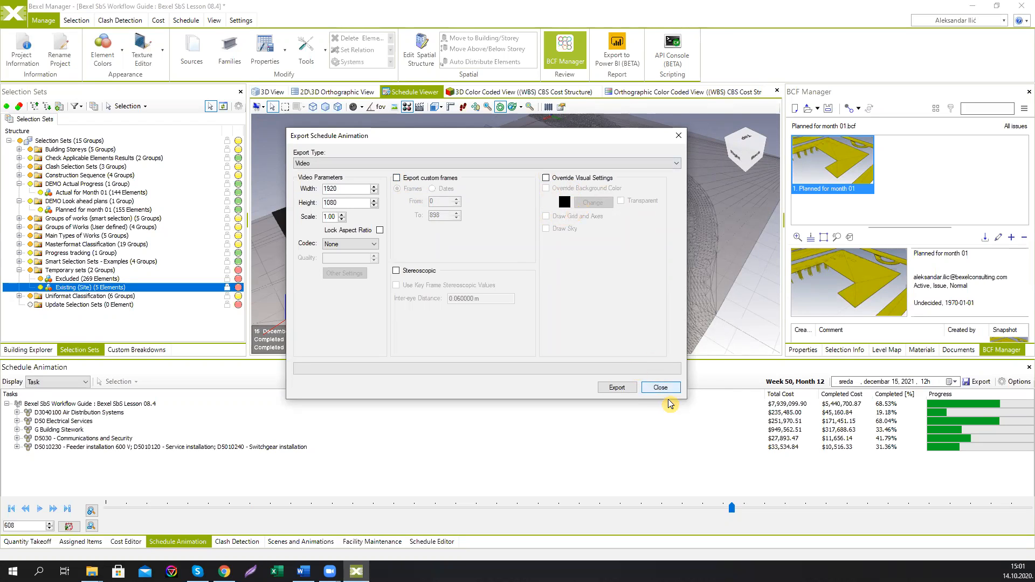
left_click(658, 389)
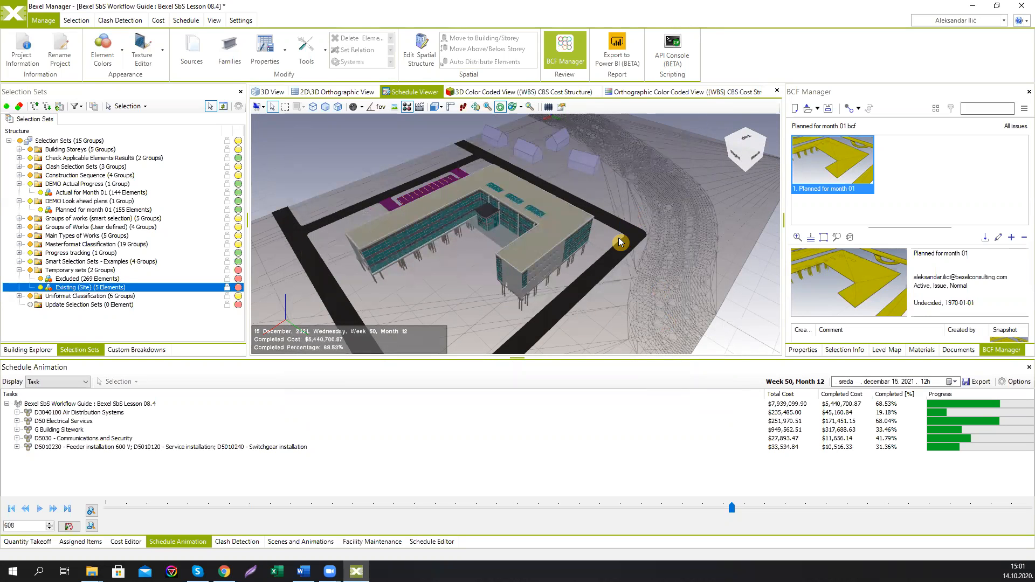
Step: Switch the schedule animation display to Animation and select Animation 01
middle_click_drag(595, 239, 603, 243)
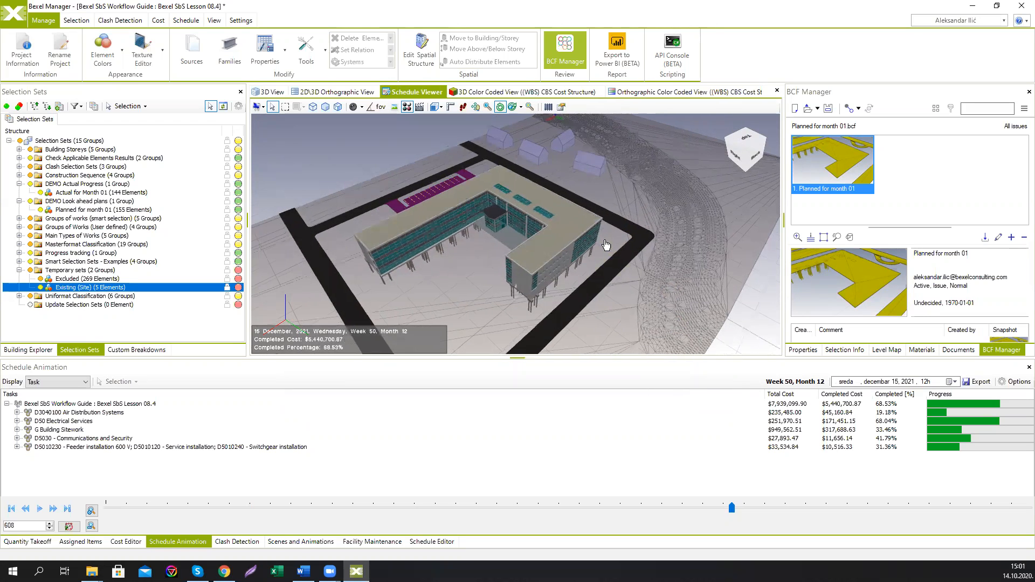
middle_click_drag(501, 246, 503, 254)
left_click_drag(503, 254, 497, 246)
left_click(81, 382)
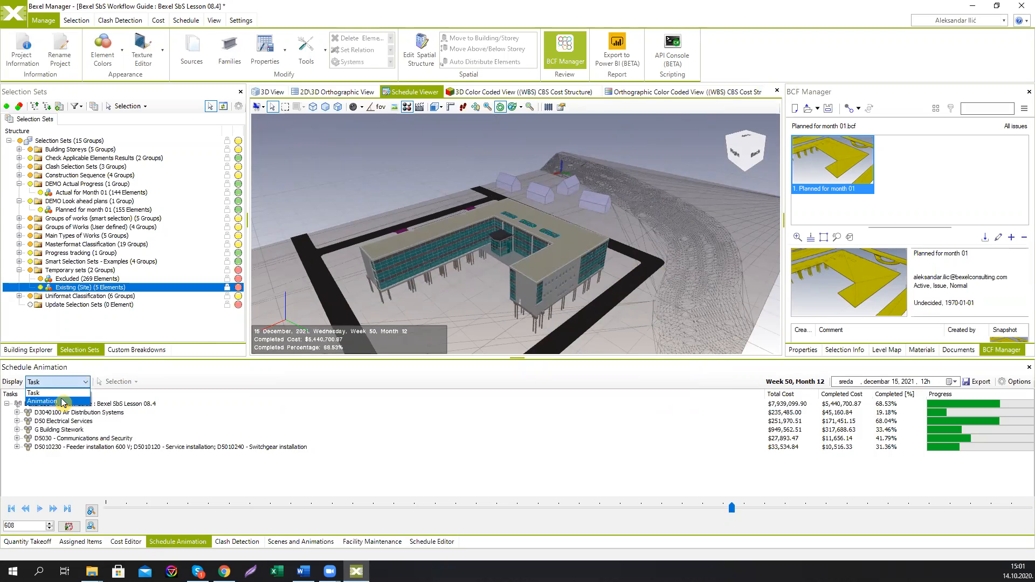
left_click(64, 402)
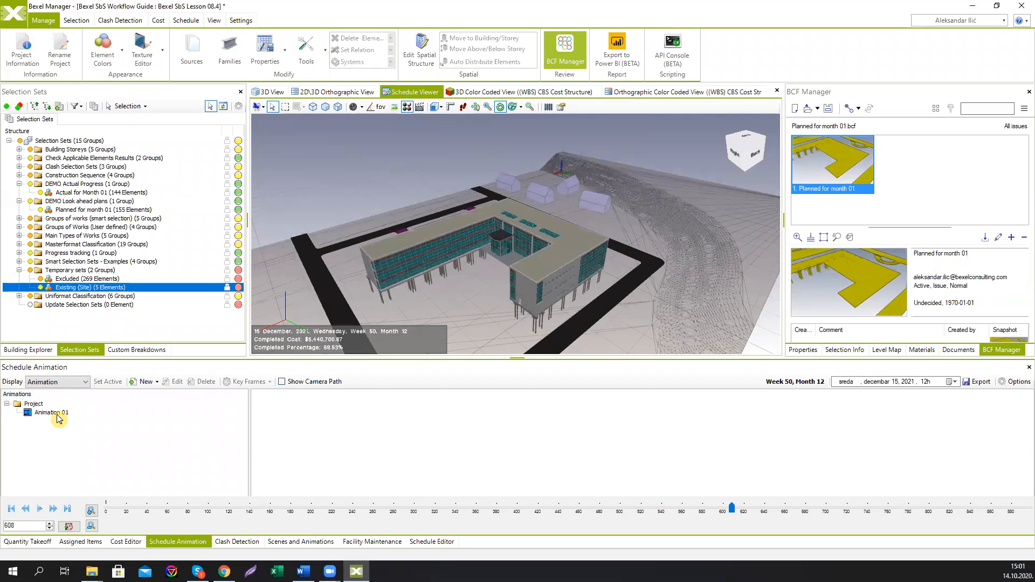
left_click(54, 413)
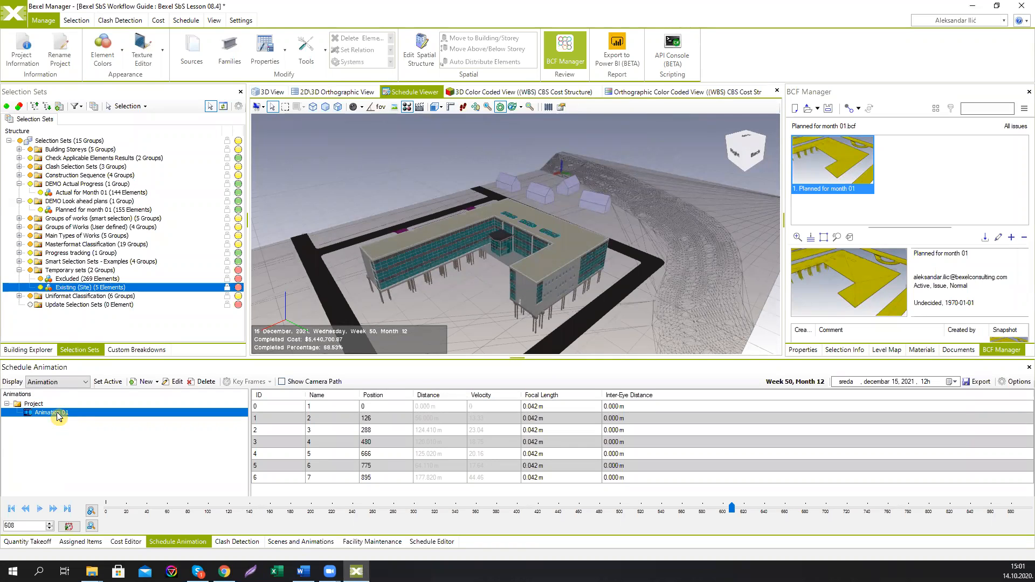
Step: Set Animation 01 as the active animation and play the schedule animation through to its end in May 2022
left_click(100, 381)
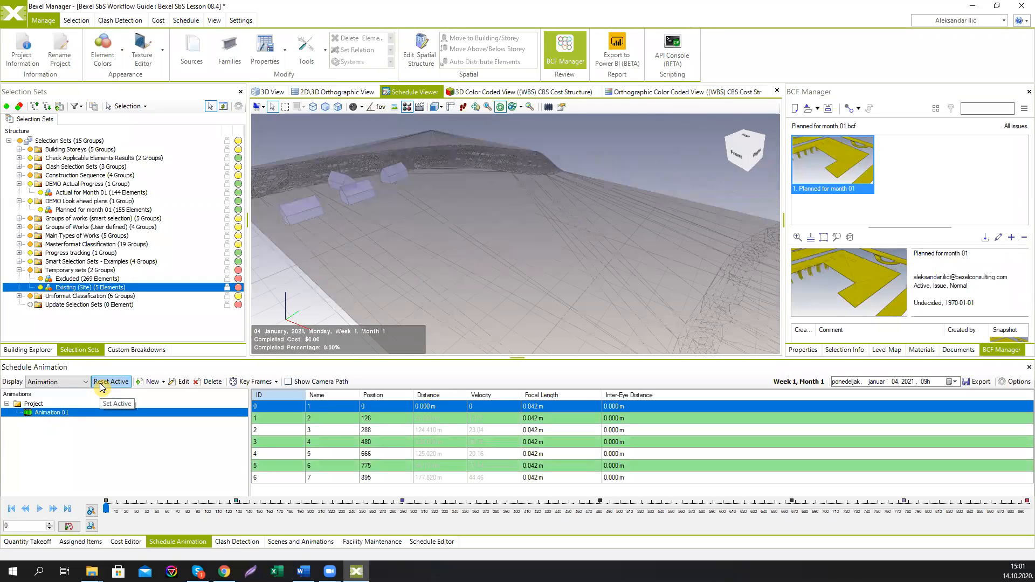
left_click(41, 510)
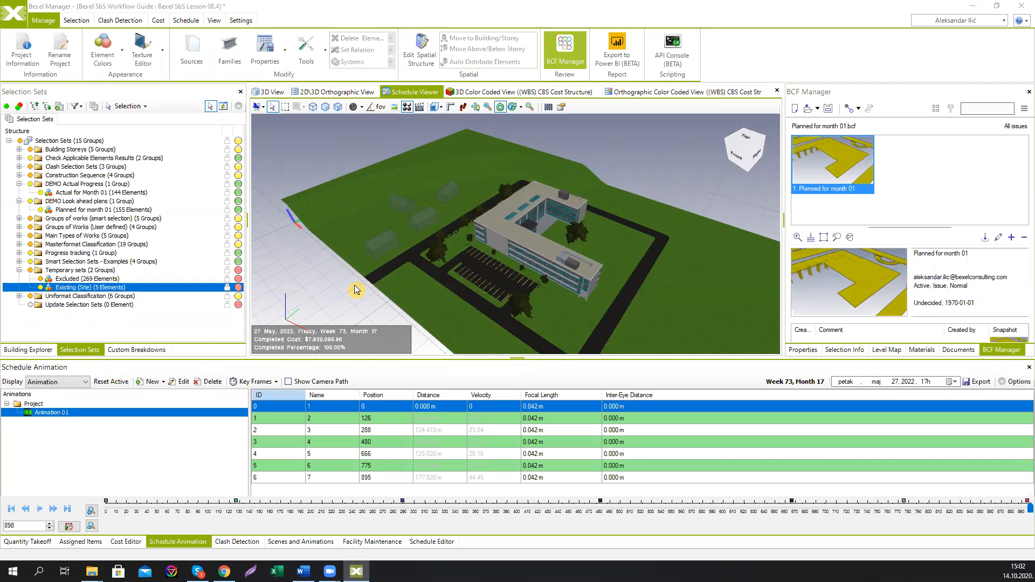
middle_click_drag(509, 323, 488, 319)
middle_click_drag(588, 288, 562, 295)
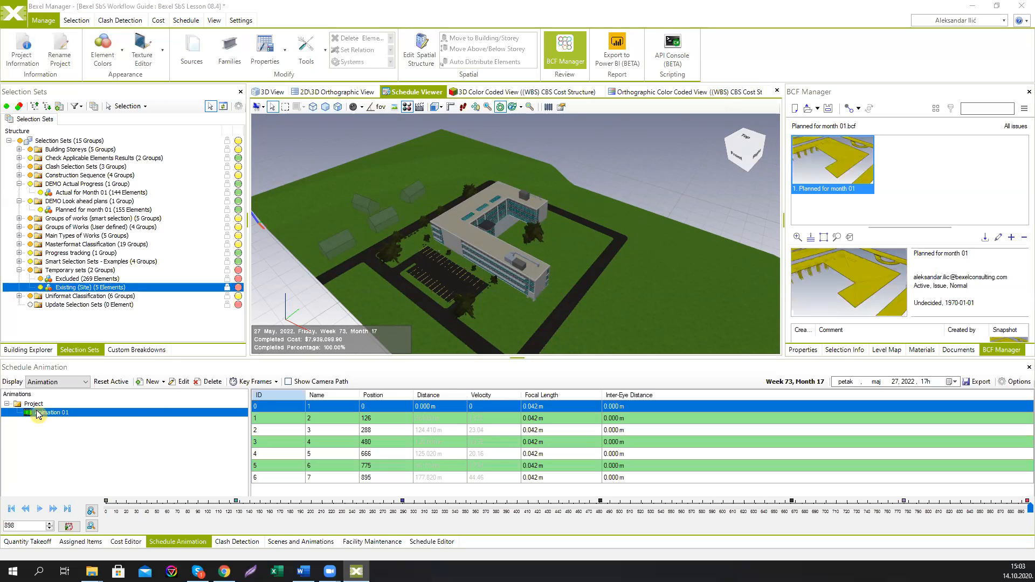
Step: Open the Schedule Editor and view the schedule as a Line of Balance chart before returning to the Gantt view
left_click(432, 541)
left_click_drag(517, 358, 493, 257)
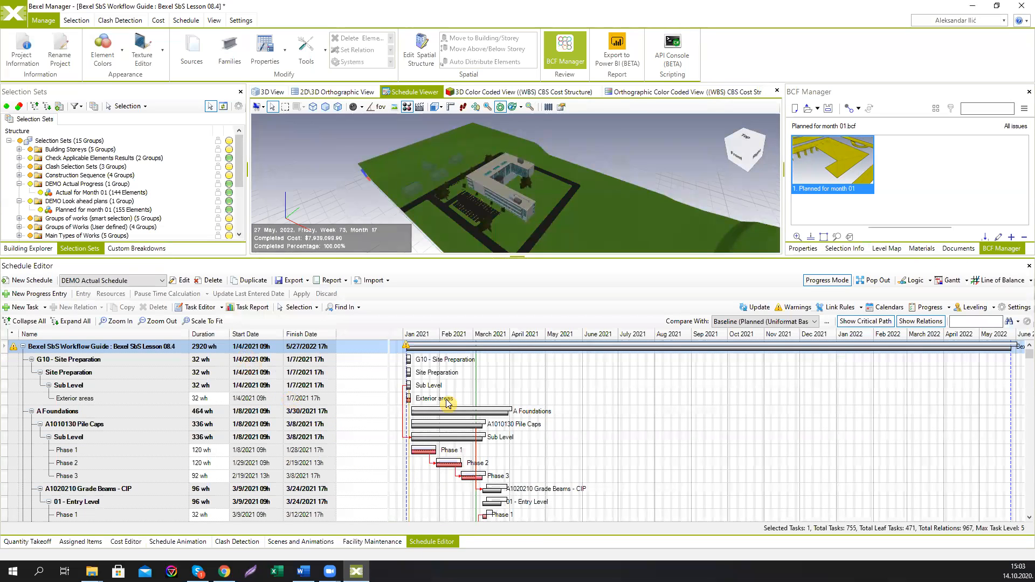
left_click(982, 282)
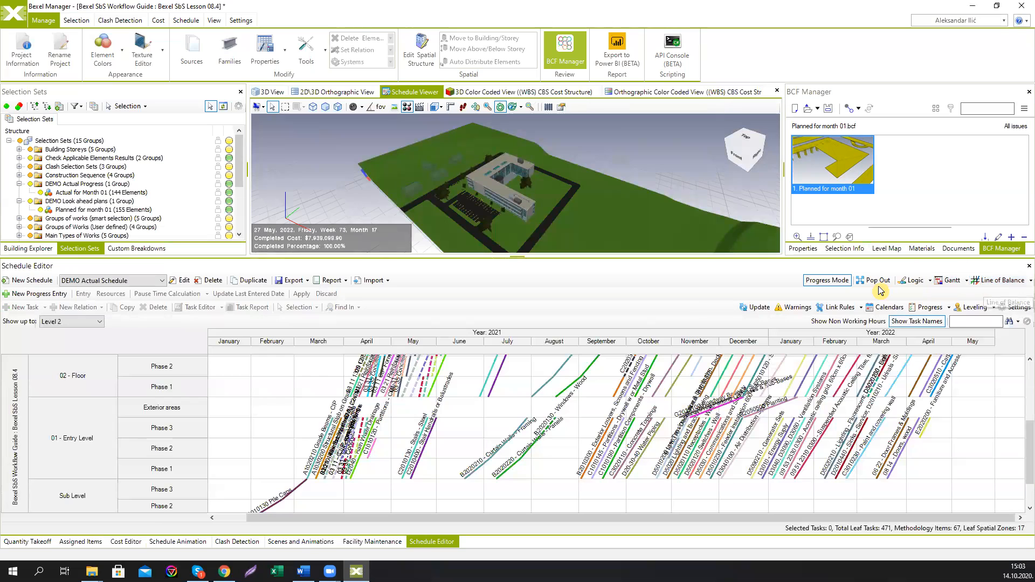
left_click(949, 281)
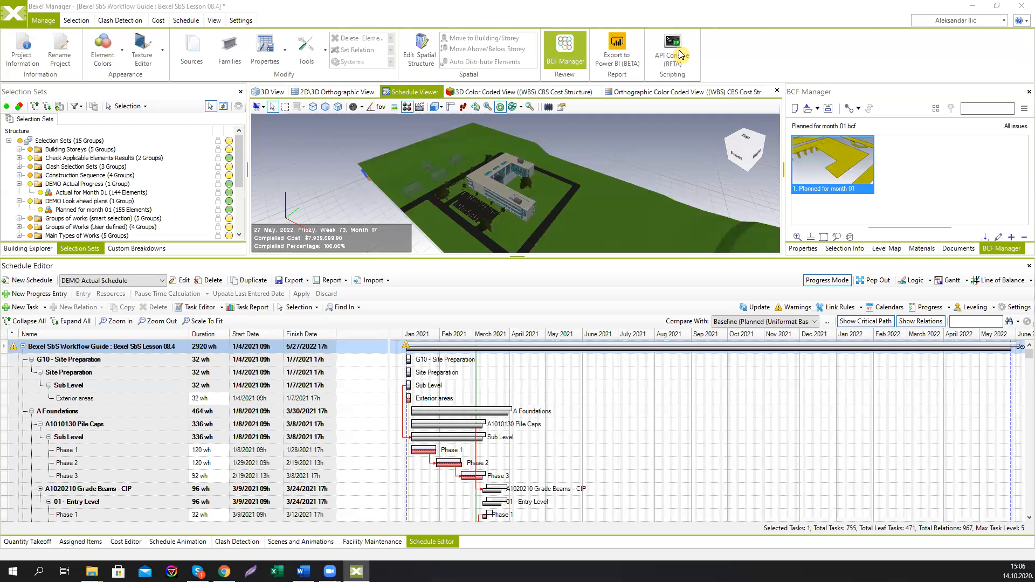
left_click(1021, 6)
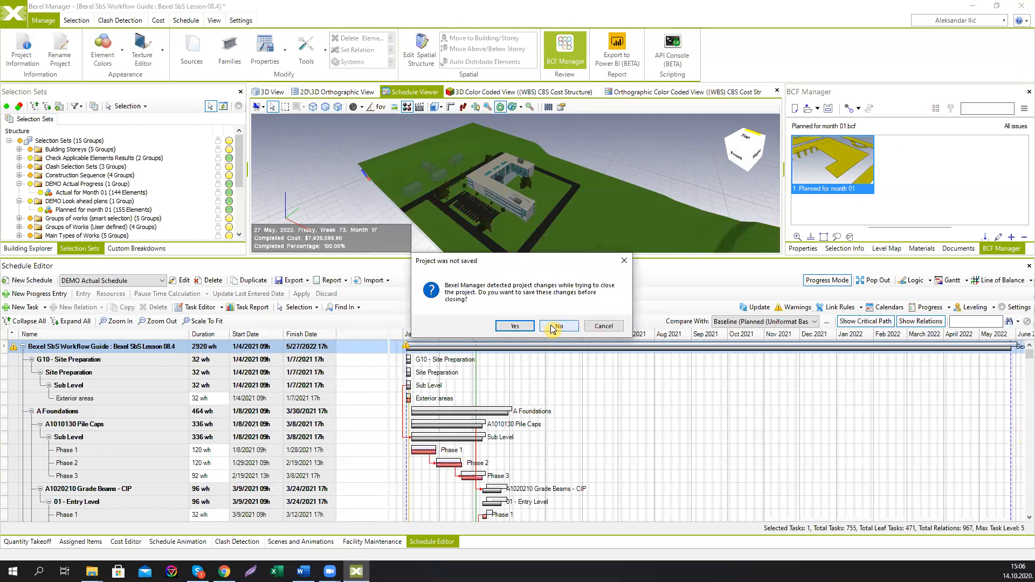
left_click(603, 326)
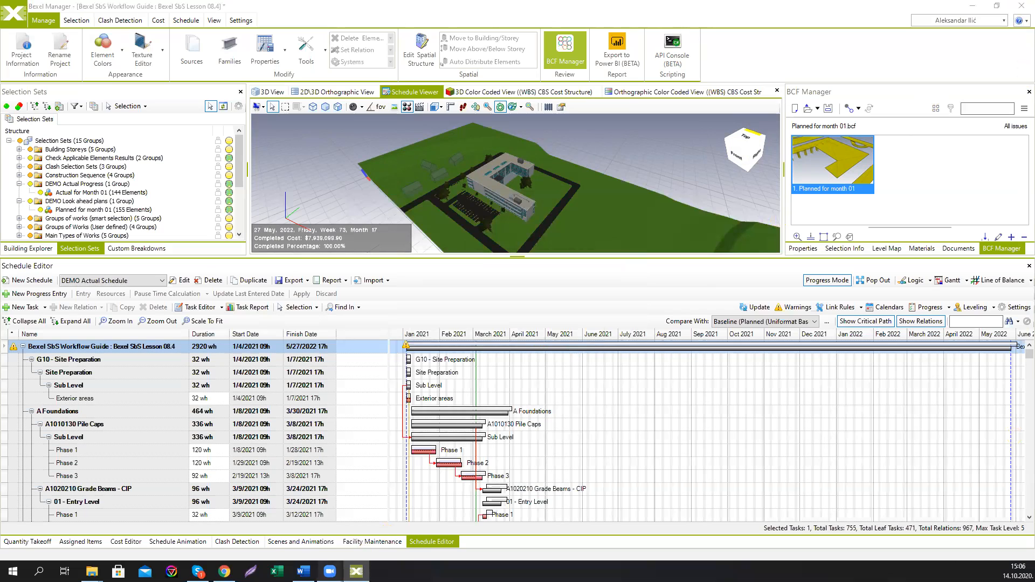
mouse_move(329, 570)
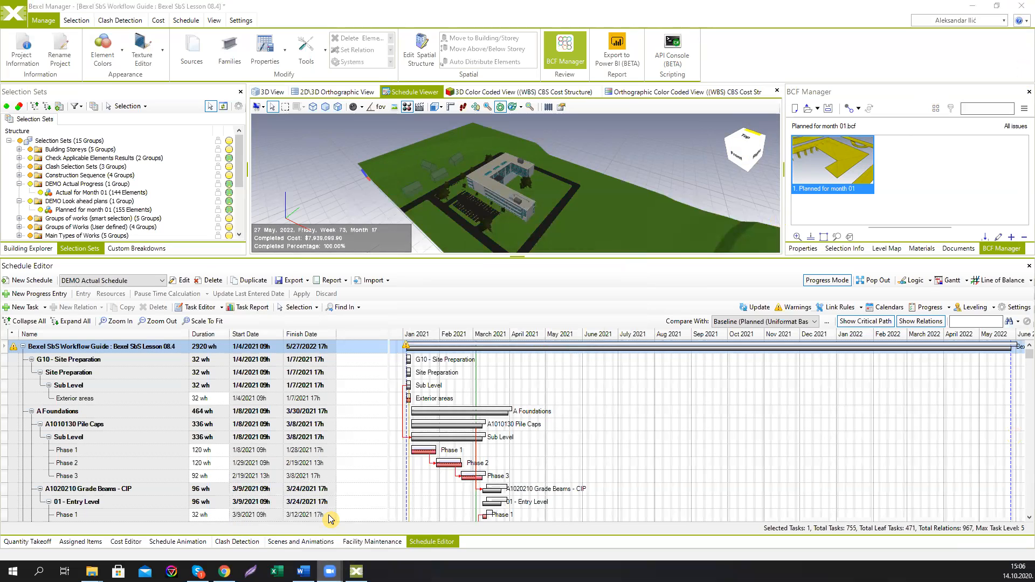